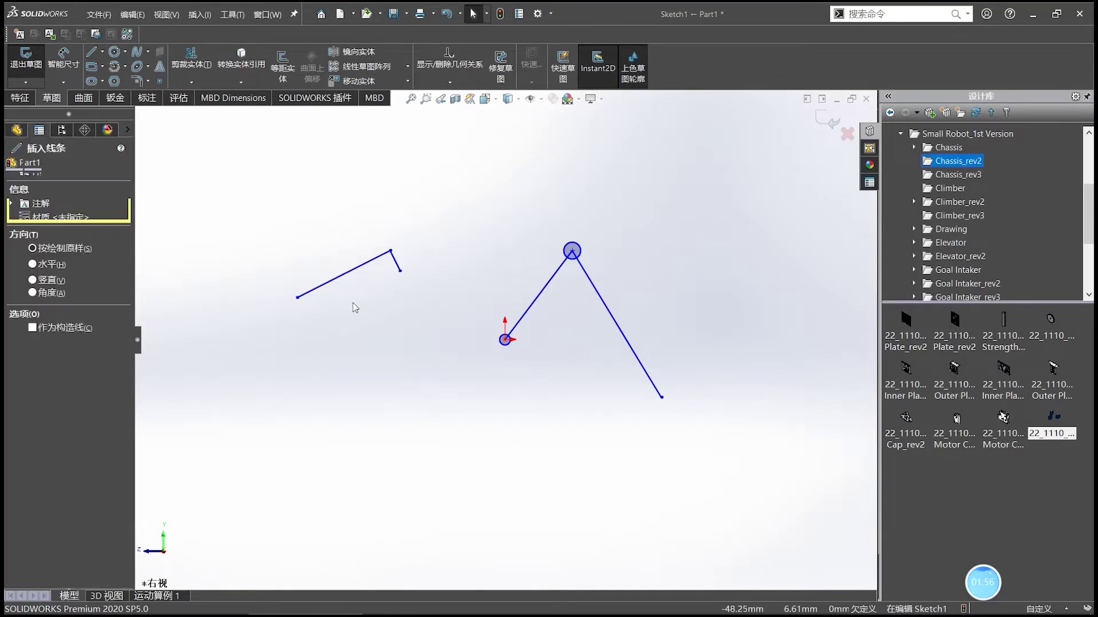
Draw a line about 13 mm long from the short segment's free end, perpendicular to that segment.
left_click(401, 272)
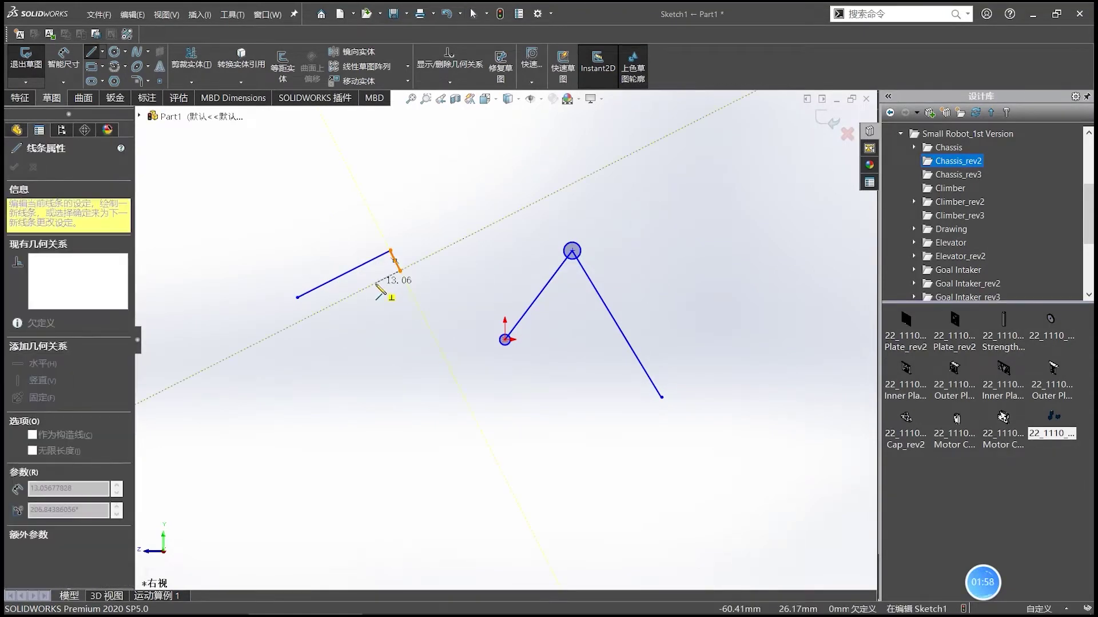
left_click(375, 284)
key("Escape")
Add circles at both ends of the three-line chain and at its upper corner, the corner circle about 2.9 mm in radius.
right_click_drag(350, 340, 419, 347)
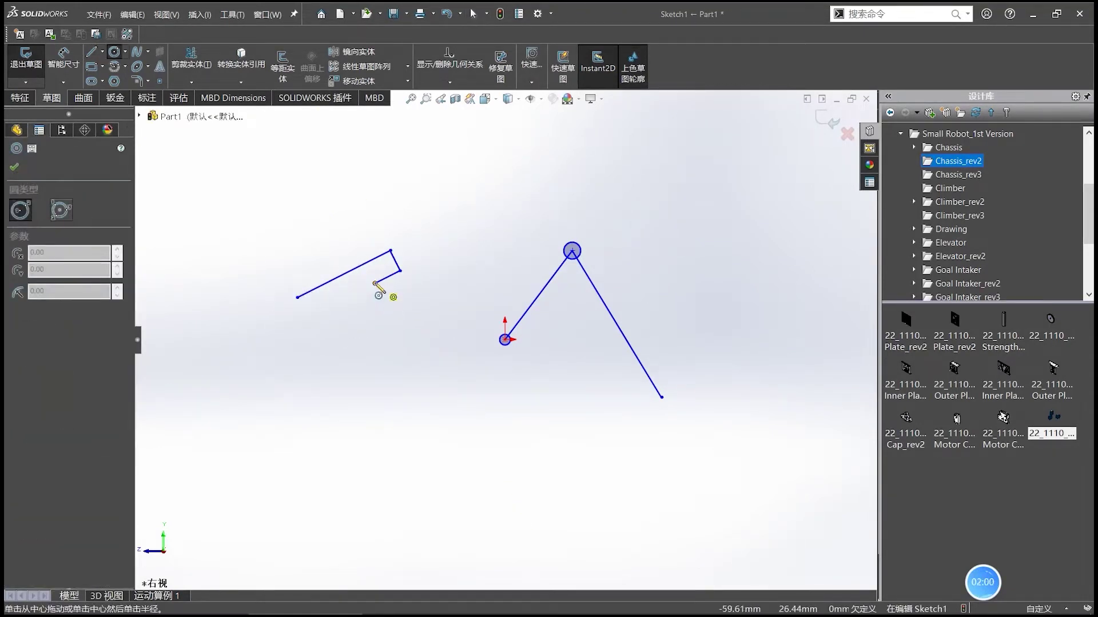
left_click(375, 284)
left_click(384, 290)
left_click(390, 250)
left_click(395, 256)
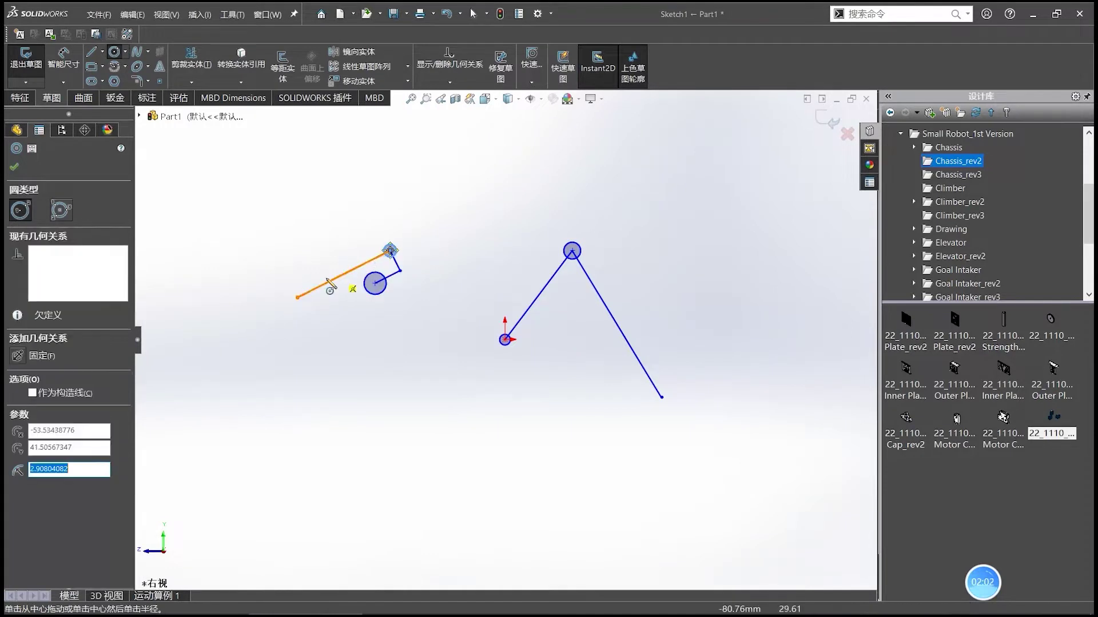
left_click(297, 297)
left_click(303, 304)
key("Escape")
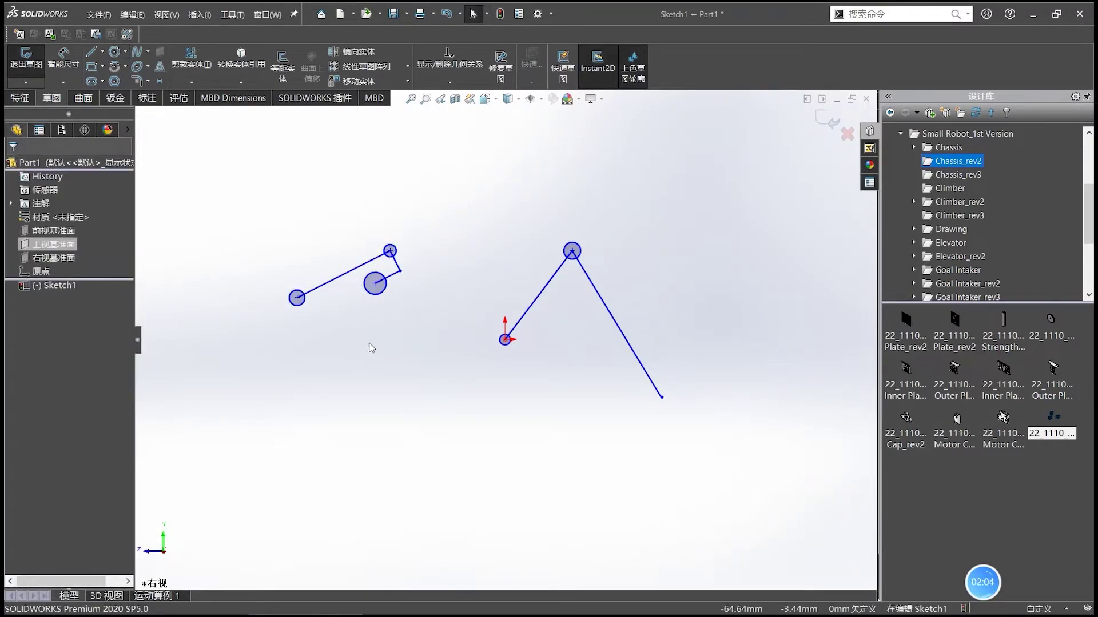
Delete the three-line chain together with its three circles, keeping the two-link sketch at the origin.
left_click_drag(435, 318, 218, 238)
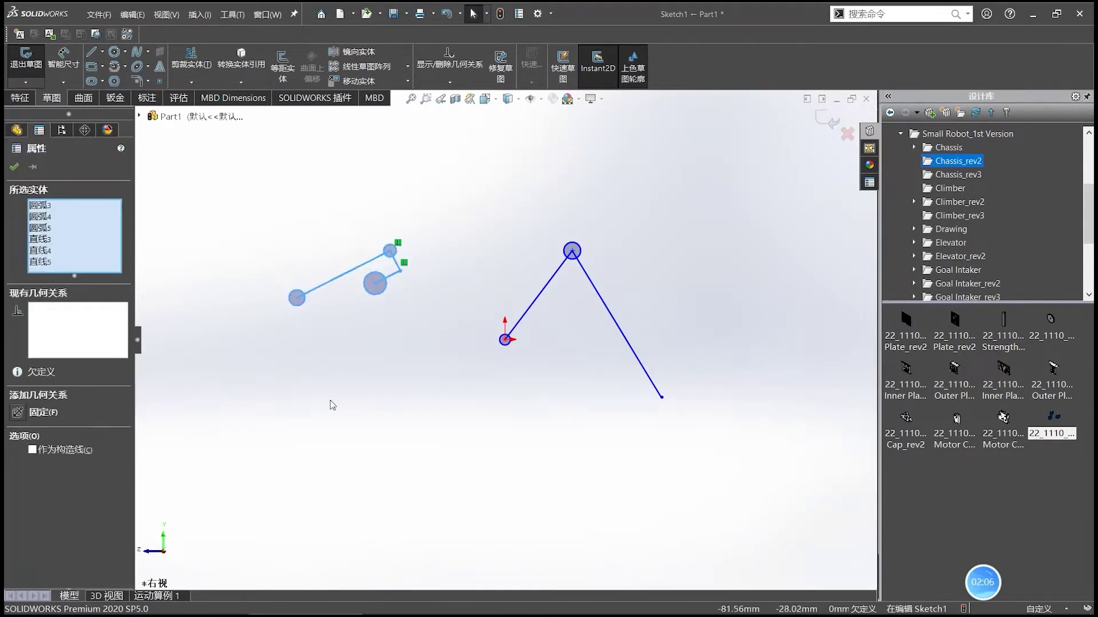
key("Delete")
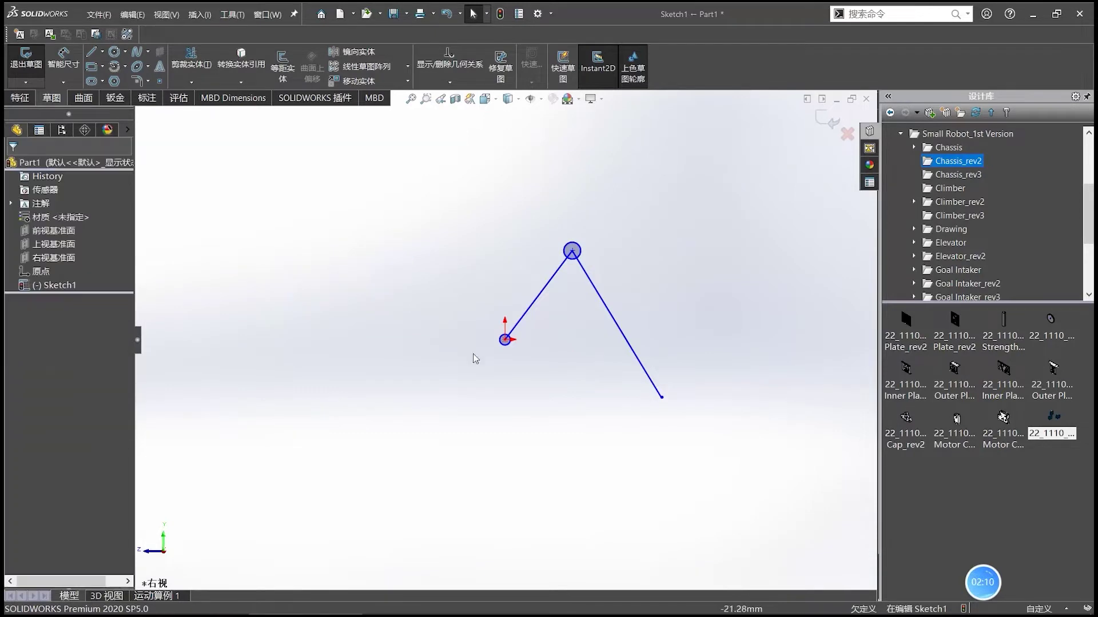
left_click(533, 312)
Switch to the PowerPoint slide to examine the schematic notation for kinematic diagrams, and return to the SOLIDWORKS sketch.
key("alt+Tab")
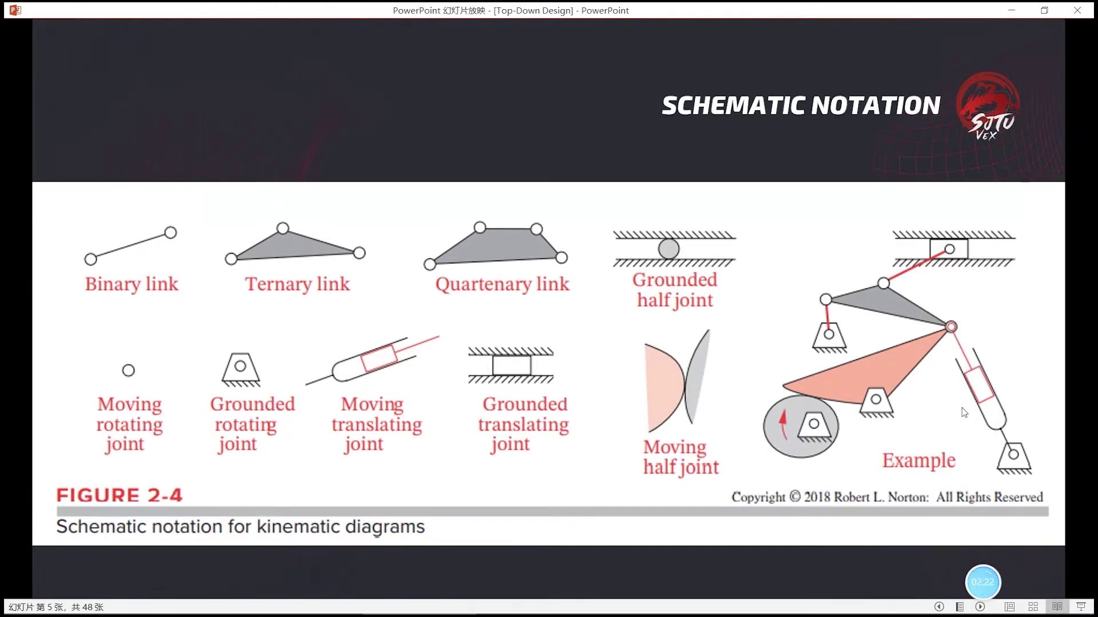
key("alt+Tab")
Sketch a closed upright rectangle of four lines, about 8.5 mm wide and 54 mm high, left of the two-link sketch.
key("l")
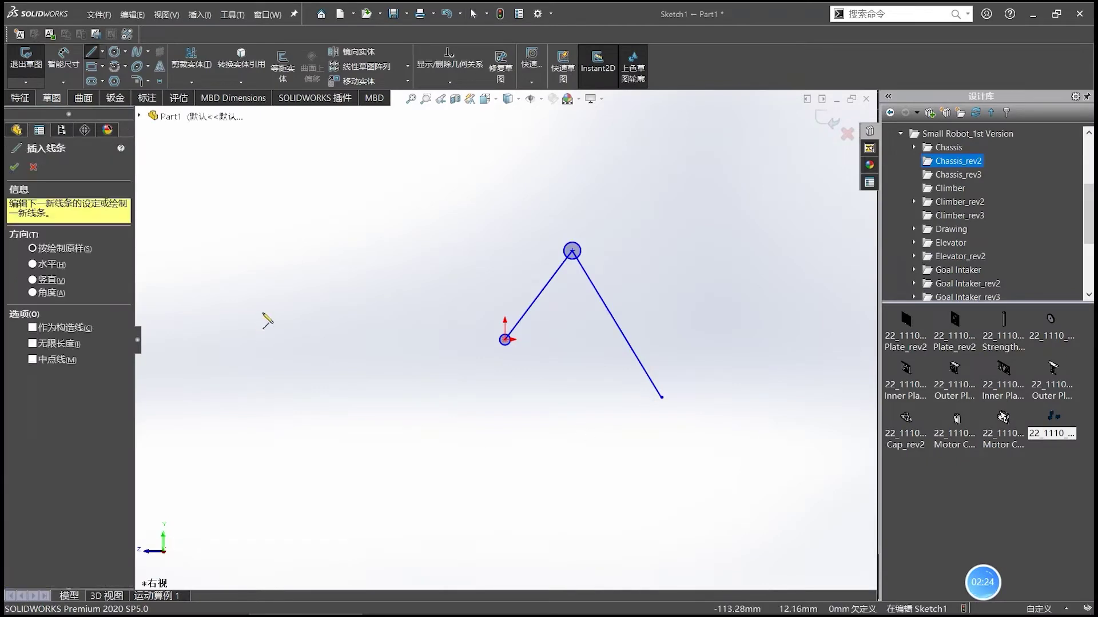
left_click(264, 339)
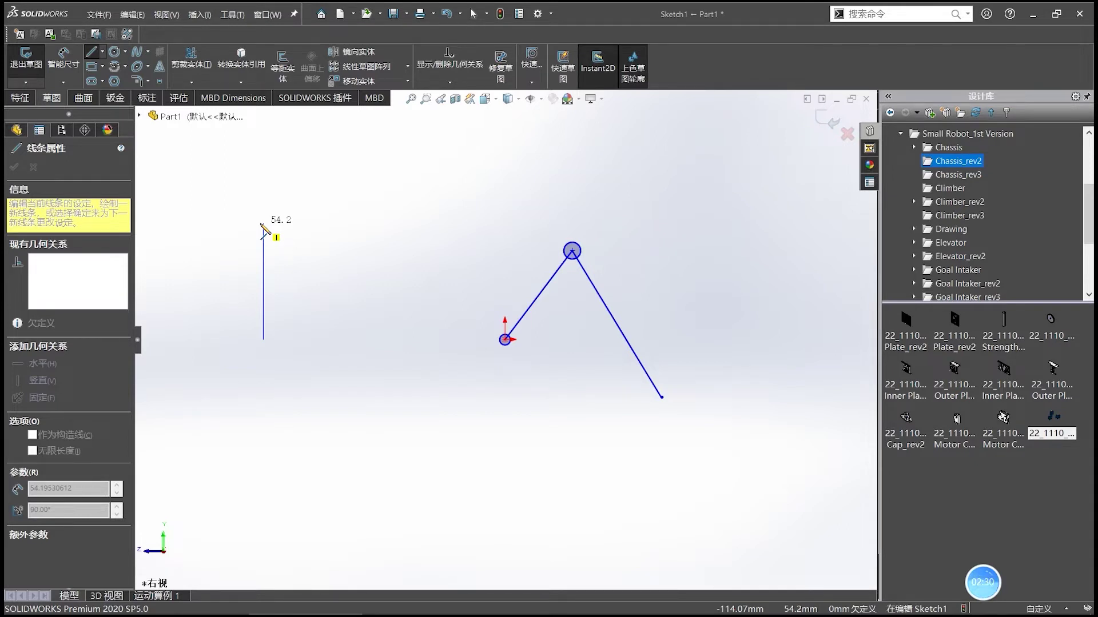
left_click(263, 223)
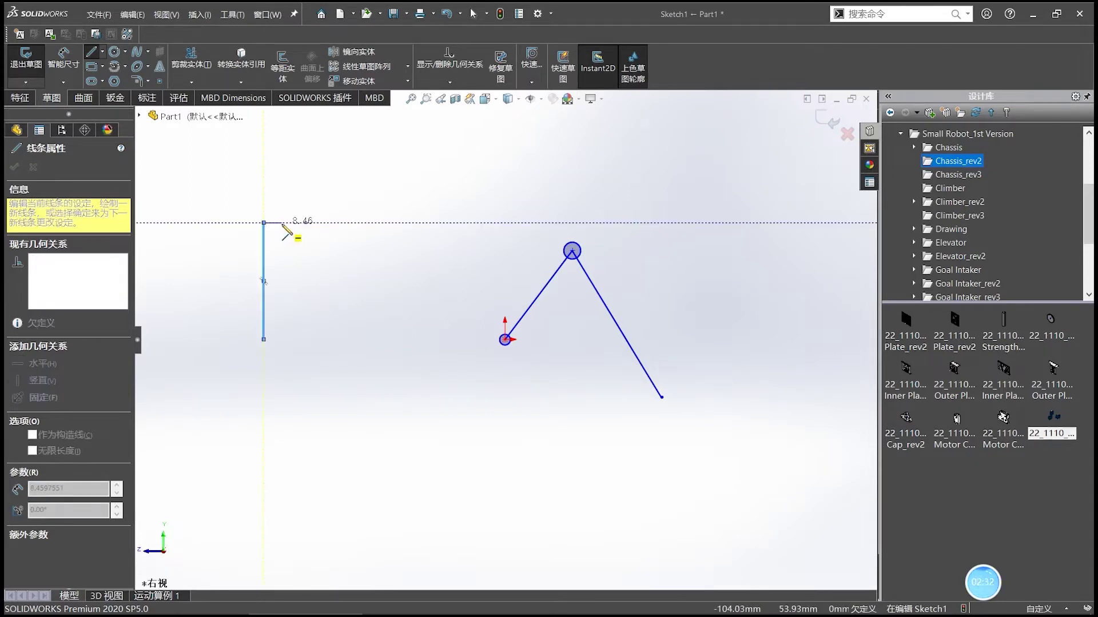
left_click(281, 222)
left_click(281, 339)
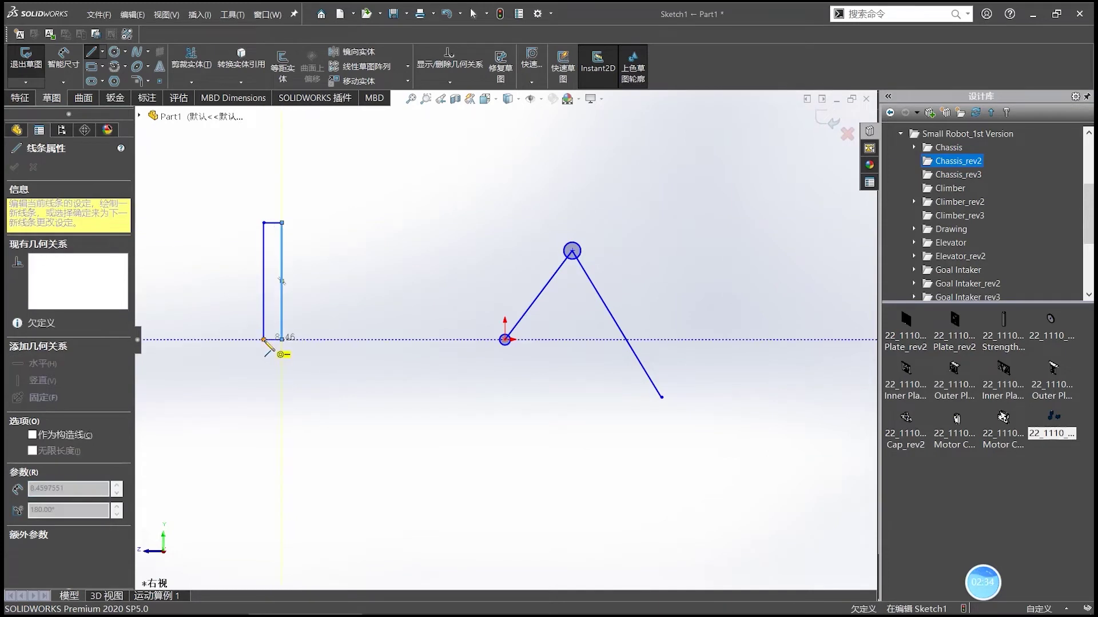
left_click(263, 339)
key("Escape")
left_click(273, 307)
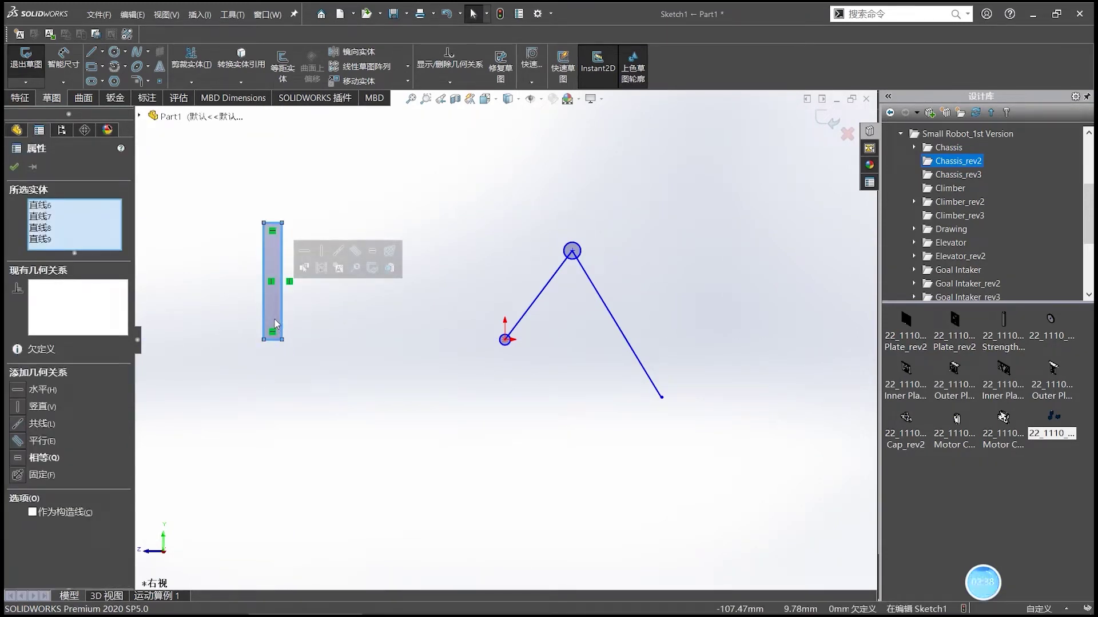
left_click(318, 324)
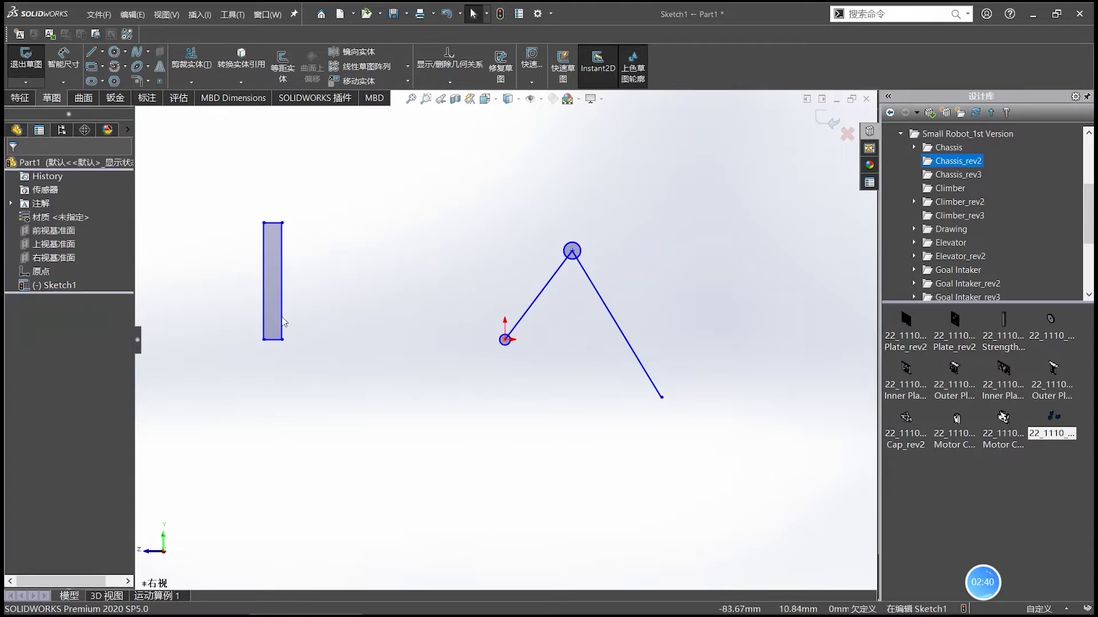
Draw two consecutive vertical line segments upward from the midpoint of the rectangle's top edge.
key("l")
left_click(273, 222)
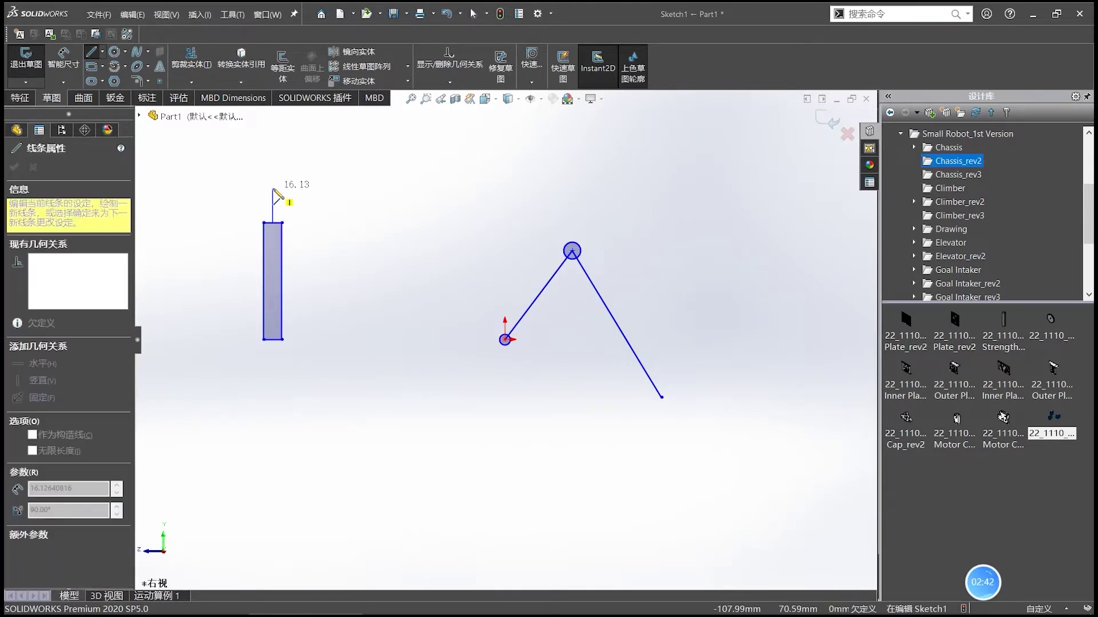
left_click(273, 194)
double_click(273, 152)
key("Escape")
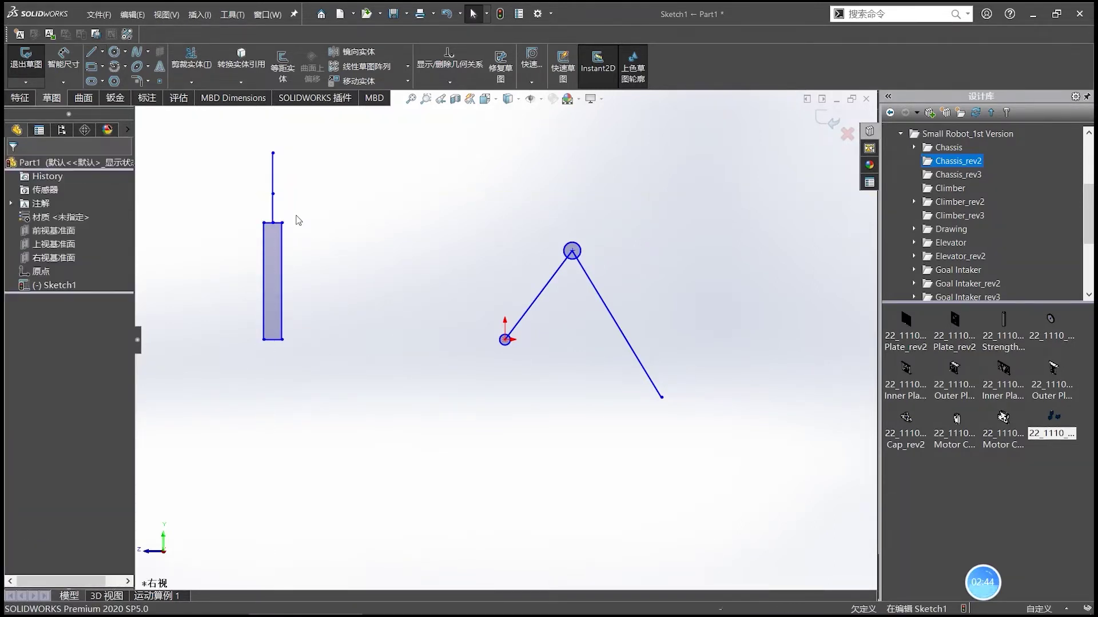
Add circles on the vertical line, about 2.6 mm in radius at the middle joint and 4.2 mm at the top end.
key("c")
left_click(272, 193)
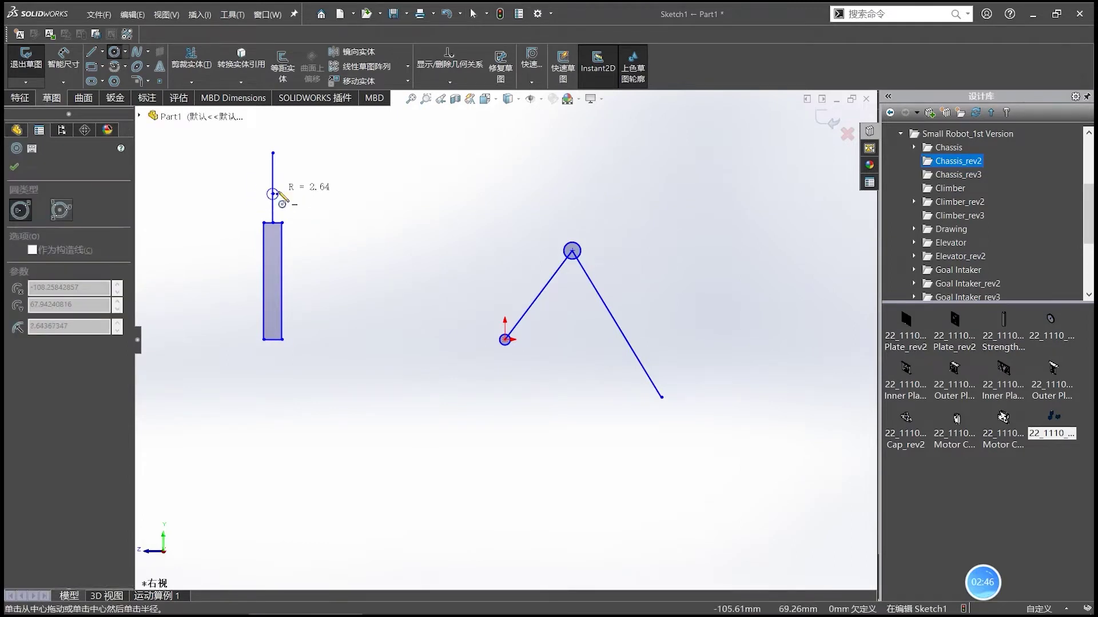
left_click(274, 189)
left_click(273, 153)
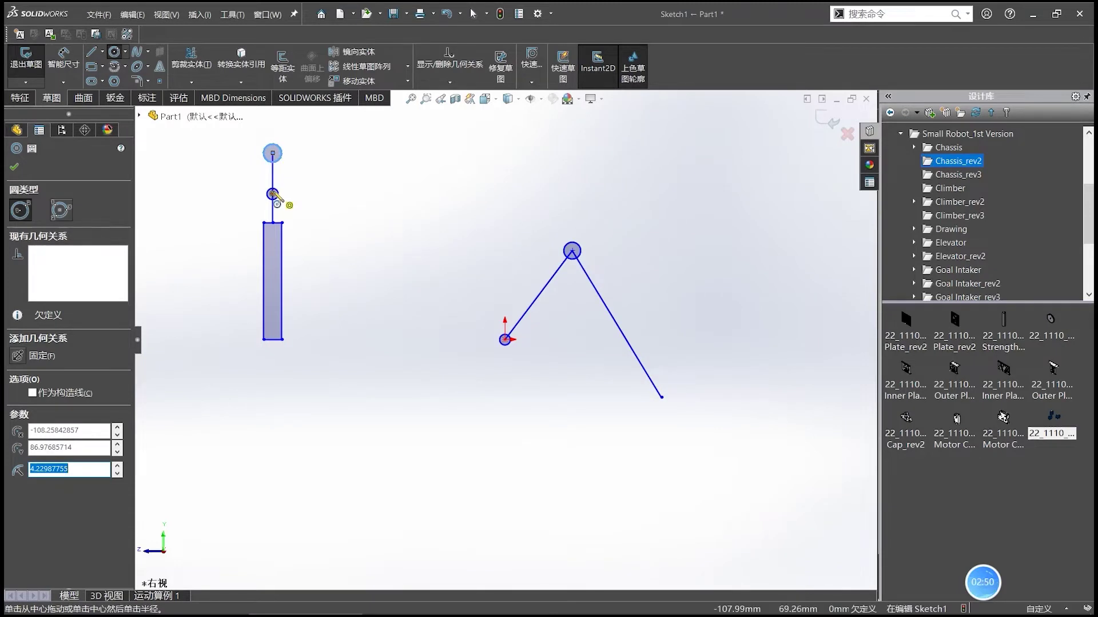
key("Escape")
Delete the two circles from the vertical line above the rectangle.
left_click(274, 153)
key("Delete")
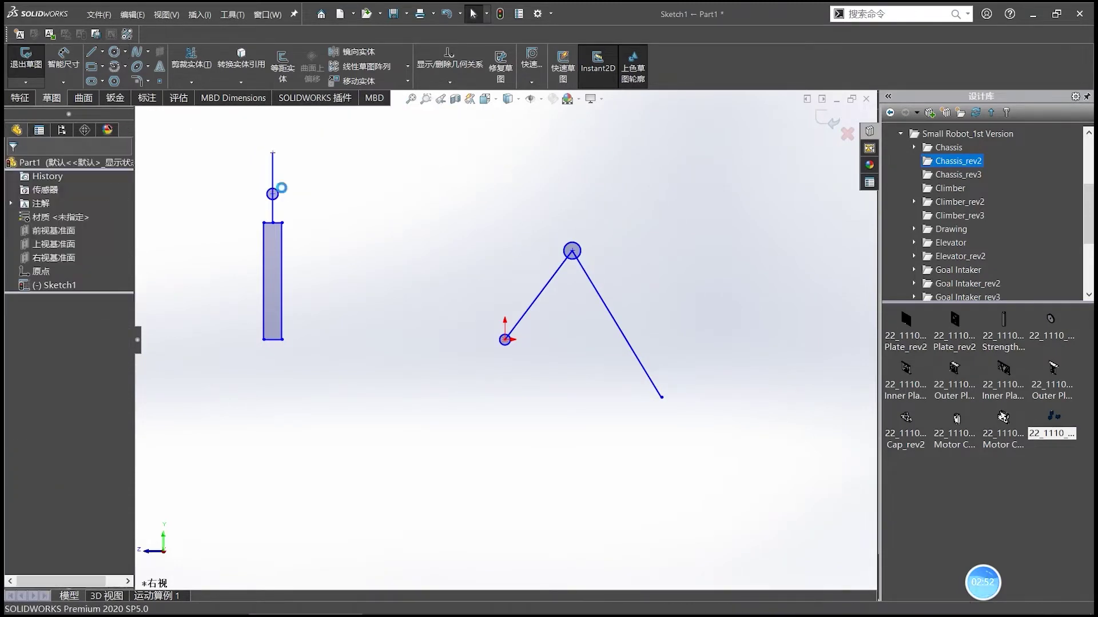
left_click(277, 194)
key("Delete")
Draw a steep line about 64 mm long beside the rectangle, starting level with its bottom edge and leaning left.
right_click_drag(385, 215, 361, 226)
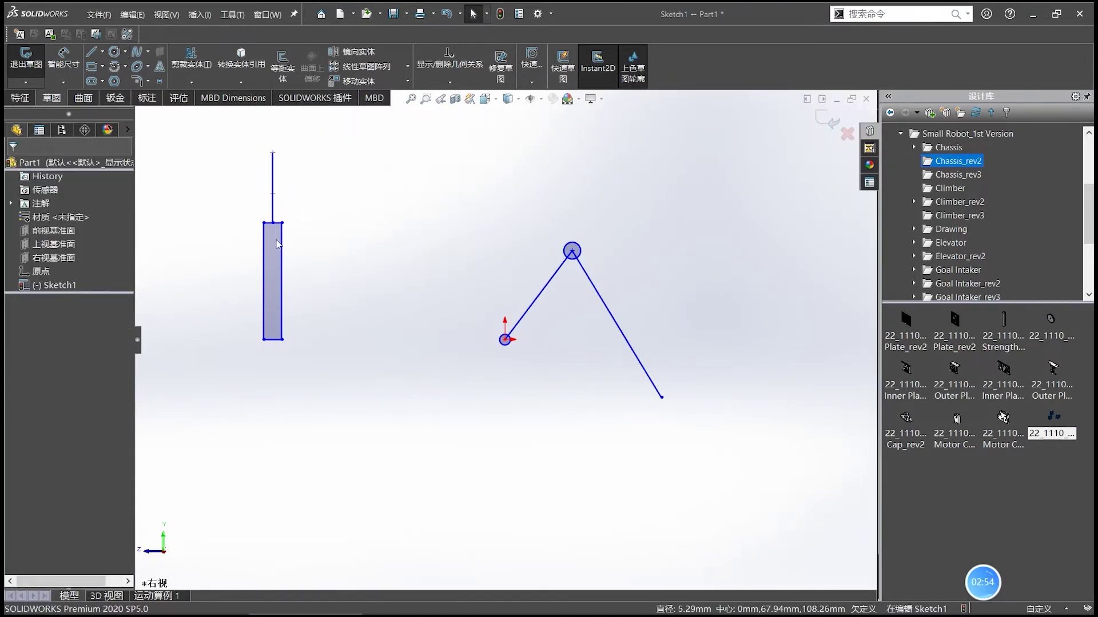
left_click(354, 339)
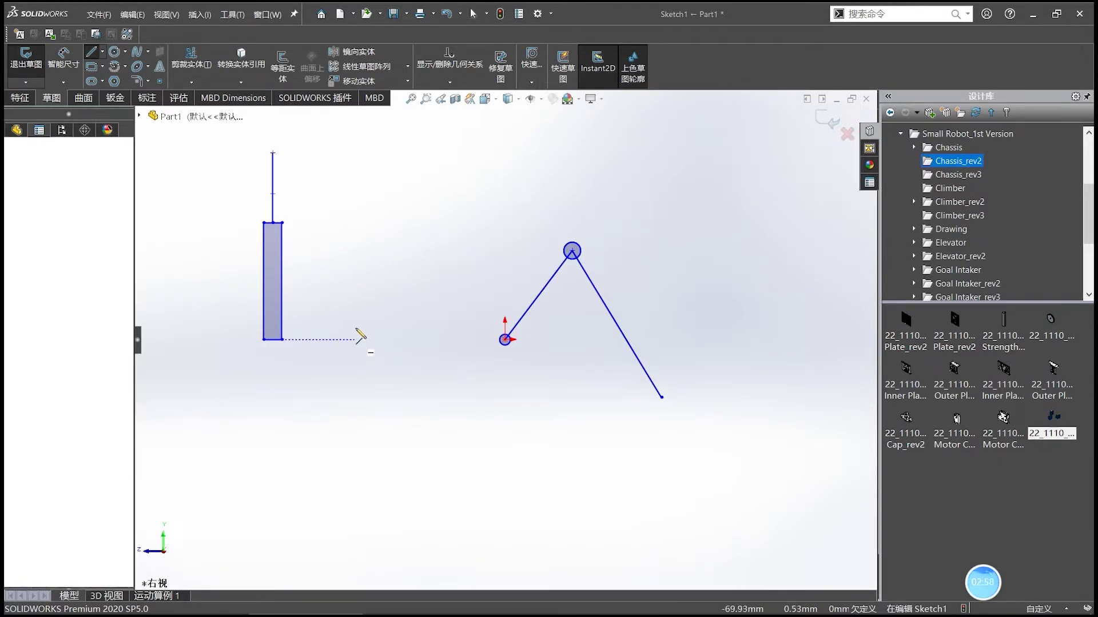
double_click(334, 205)
Draw a second line about 94 mm long from the steep line's lower end, leaning right to form a V.
left_click(355, 339)
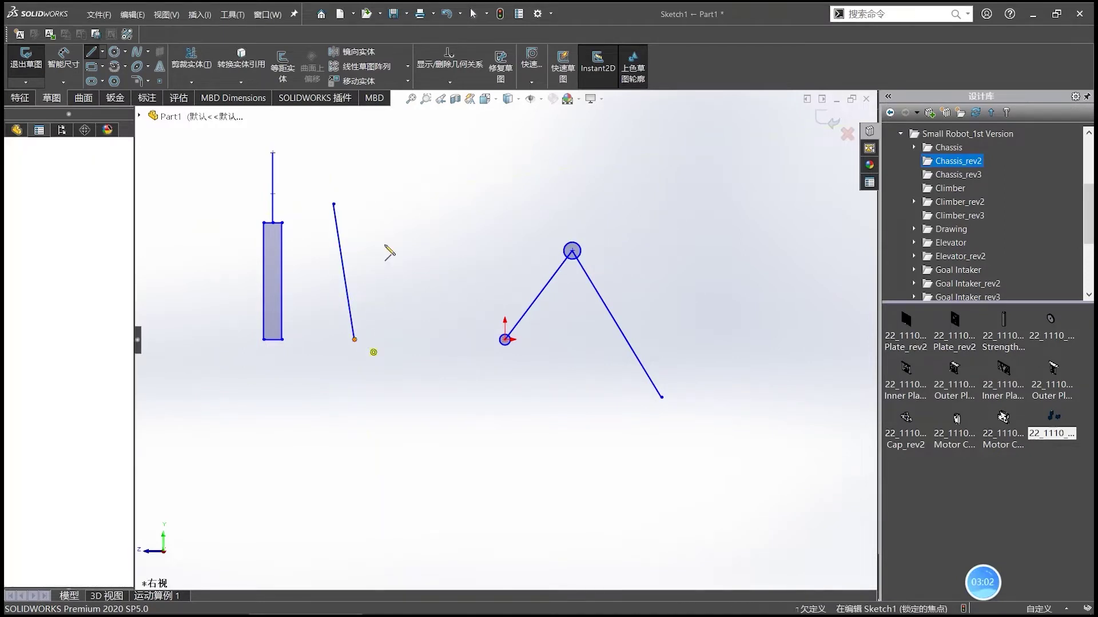
left_click(408, 145)
key("Escape")
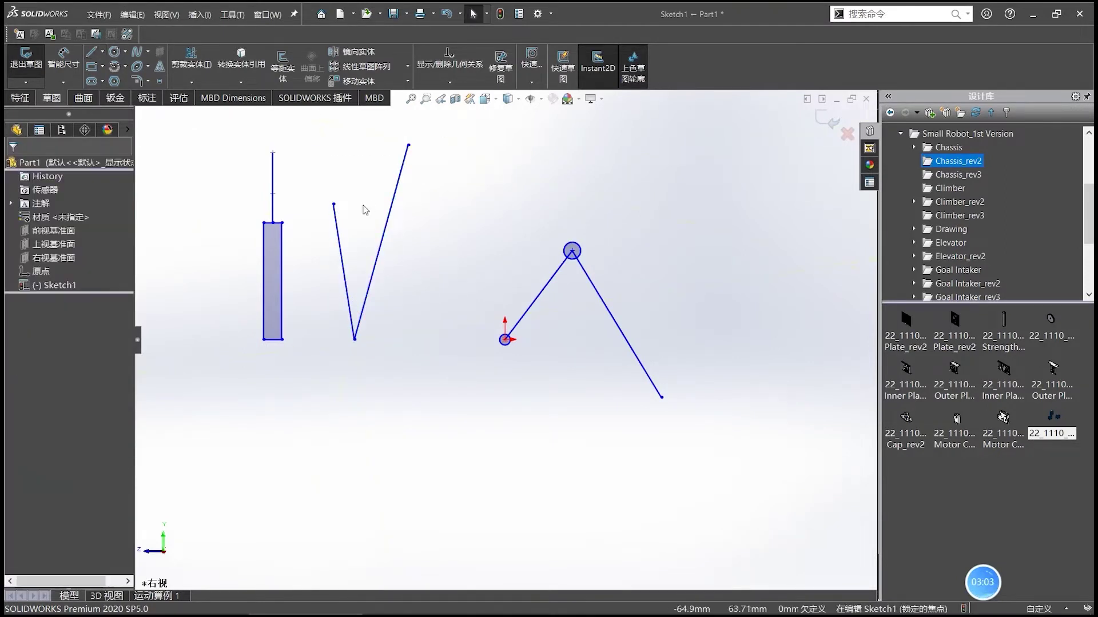
Delete the right-hand line of the V.
left_click(334, 204)
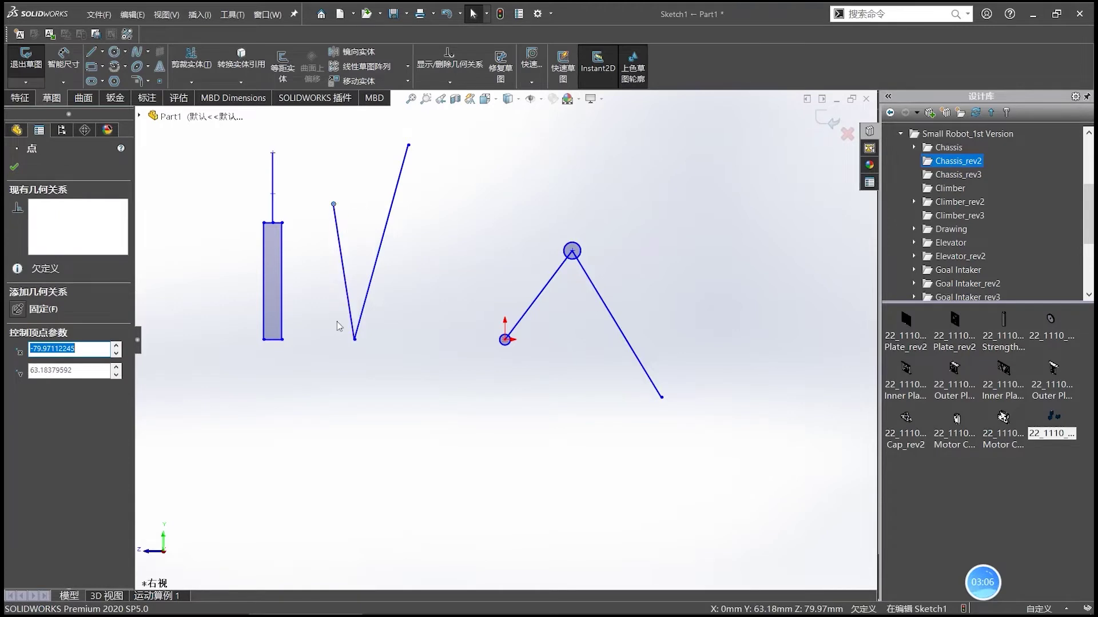
left_click(387, 221)
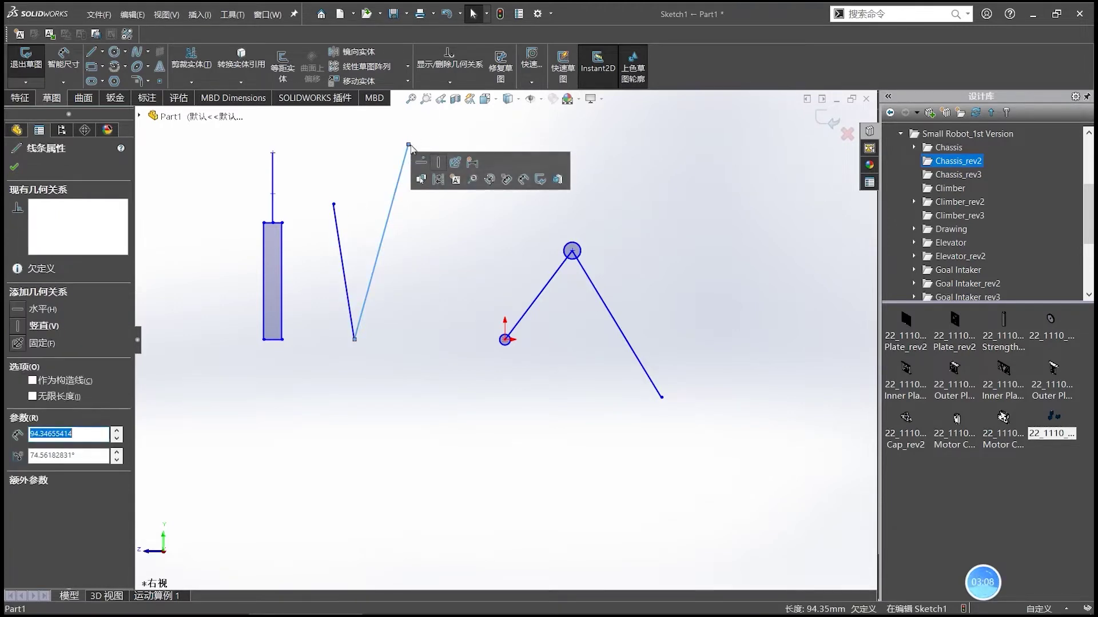
key("Delete")
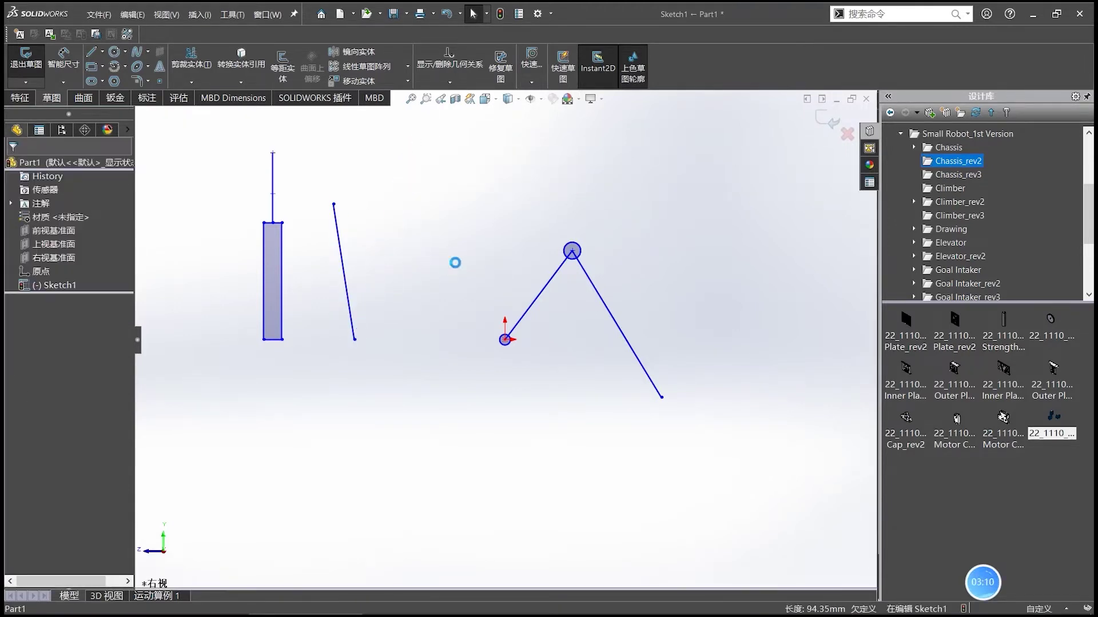
Draw the V's right arm from the lower vertex as two collinear segments, the upper one about 32 mm long.
key("l")
left_click(355, 340)
left_click(387, 203)
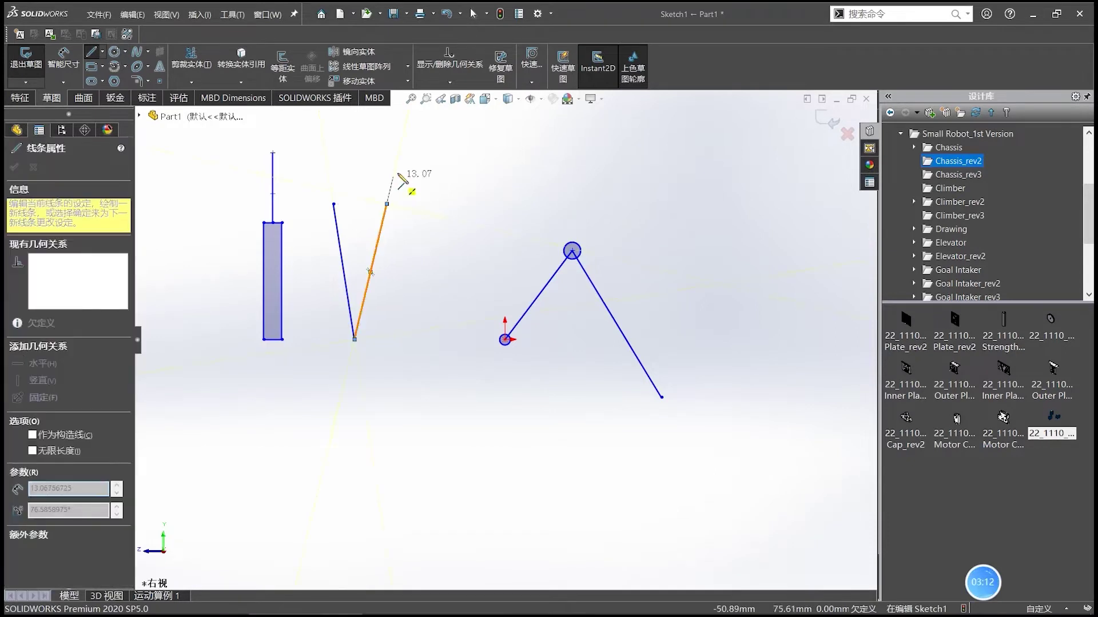
left_click(403, 139)
key("Escape")
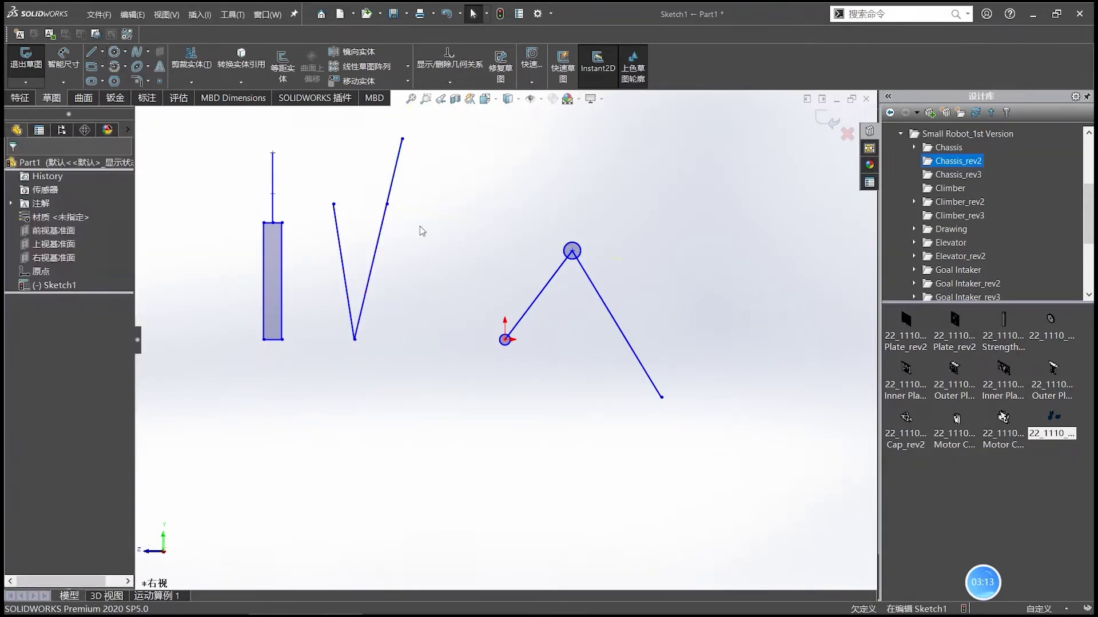
Add an Equal relation between the V's left line and the lower segment of its right arm, and check their relations.
left_click(382, 242)
left_click(345, 271, "ctrl")
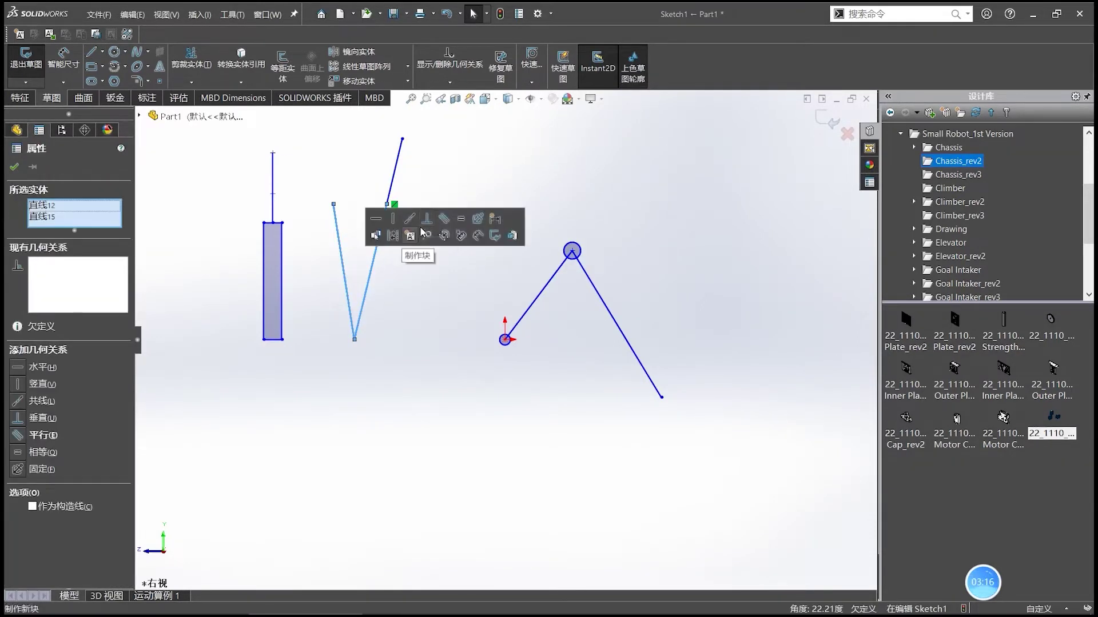
left_click(461, 217)
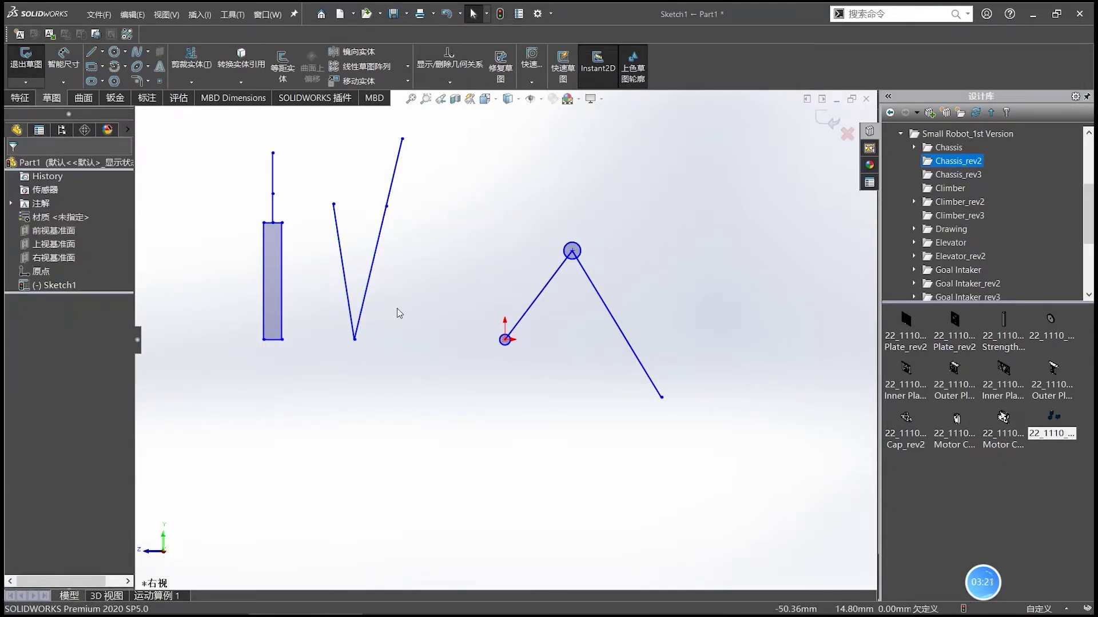
left_click(338, 232)
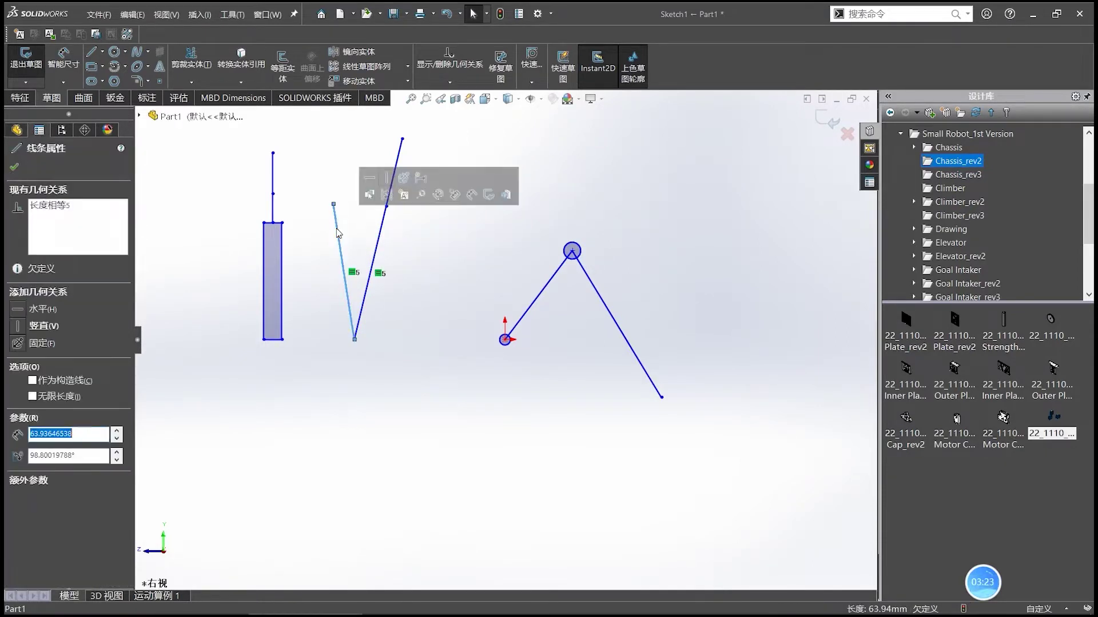
left_click(382, 223)
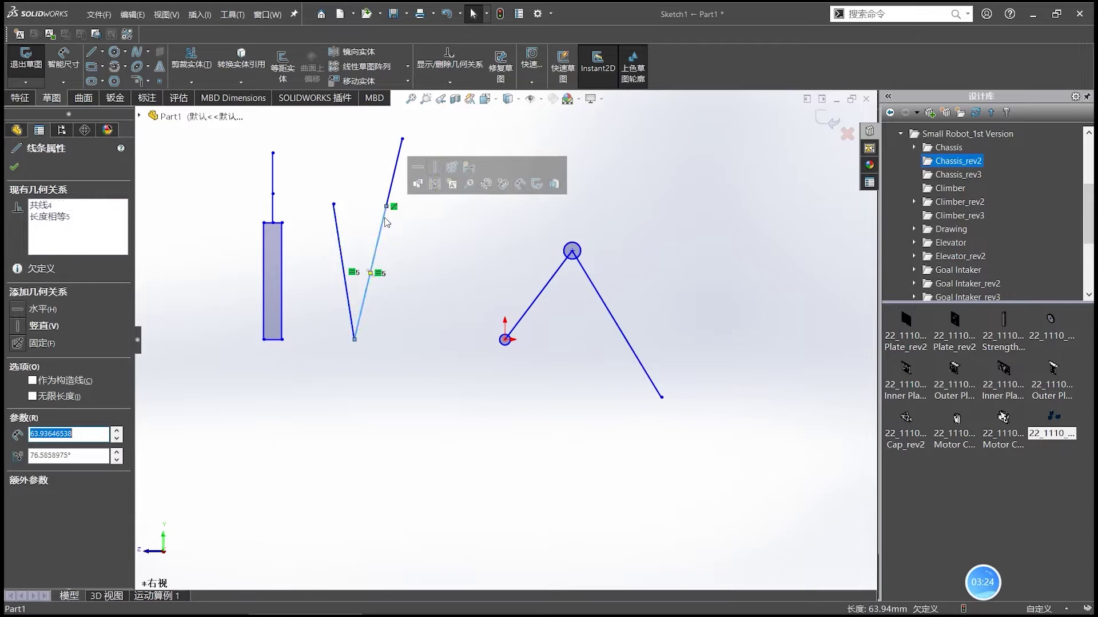
left_click(420, 277)
Dimension the length of the upper segment of the V's right arm, accepting its drawn value.
left_click(395, 173)
left_click(419, 272)
right_click_drag(420, 272, 408, 193)
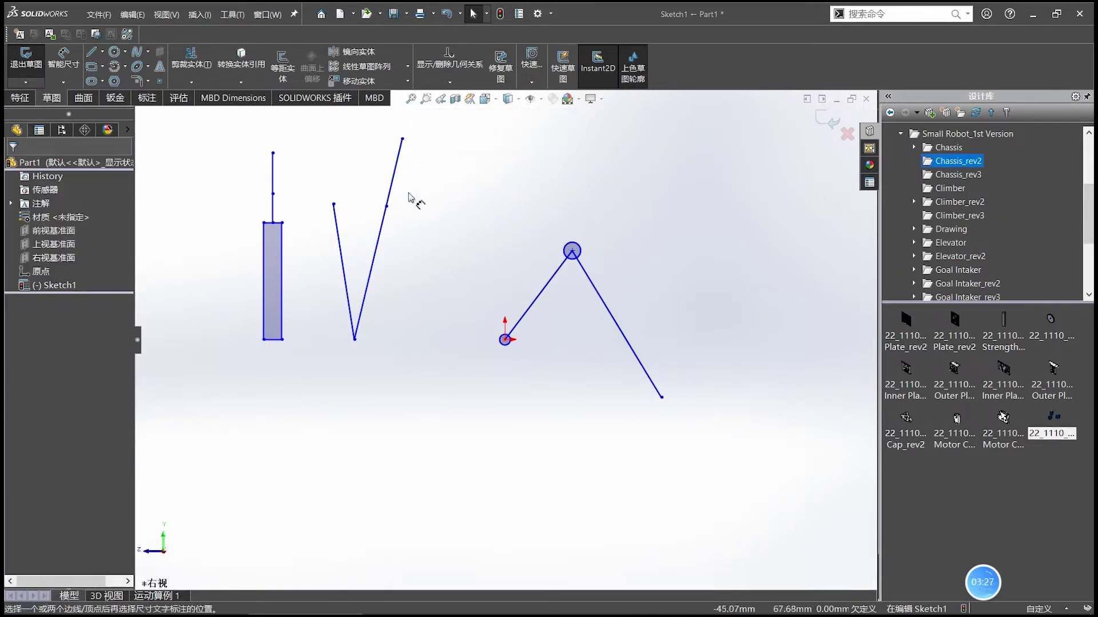
left_click(395, 174)
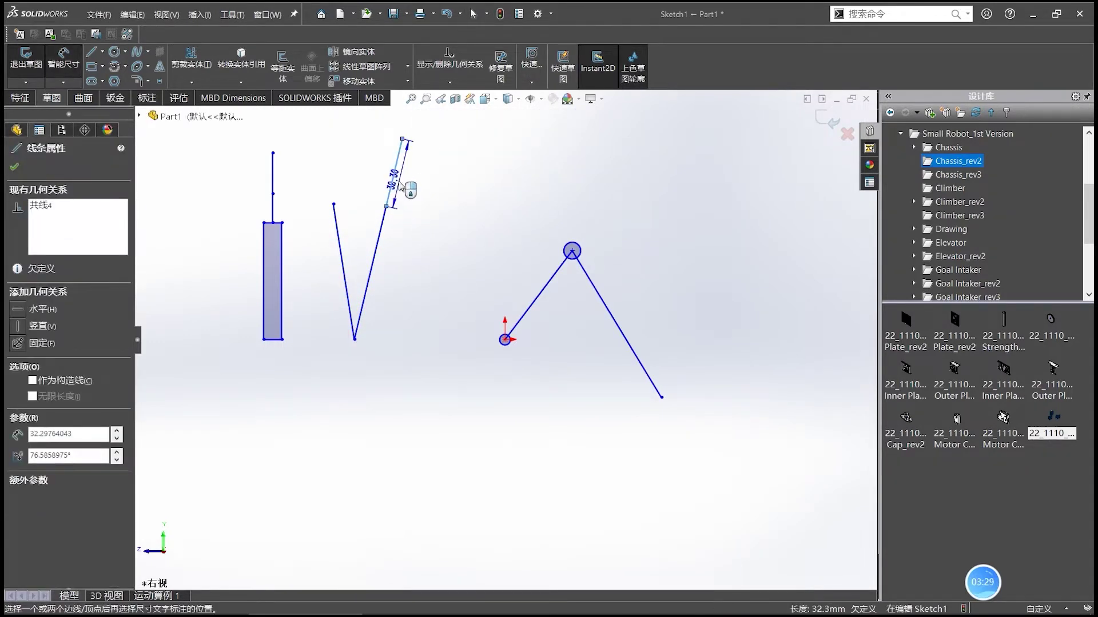
left_click(407, 193)
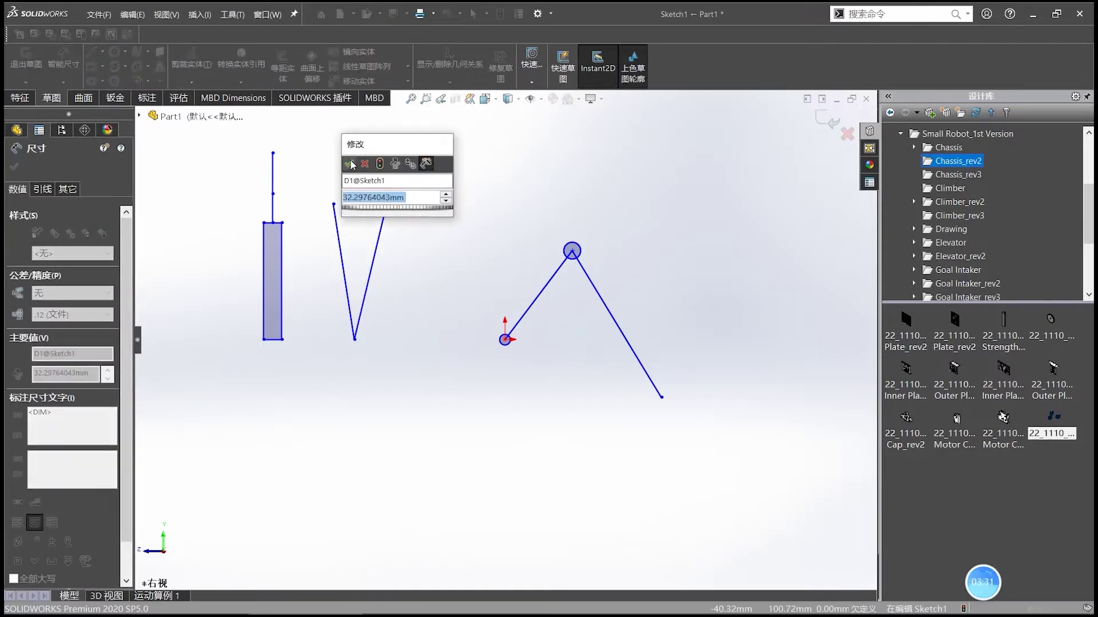
left_click(350, 164)
Draw two connected lines from the origin to the linkage's lower free endpoint, the first about 66 mm long.
right_click_drag(732, 327, 667, 400)
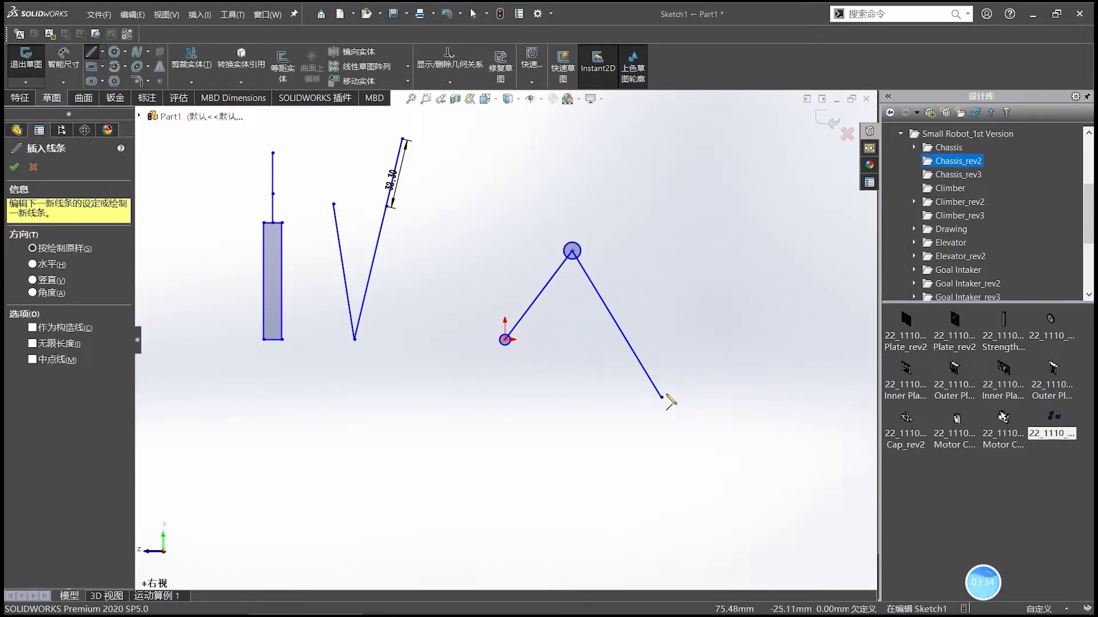
left_click(505, 340)
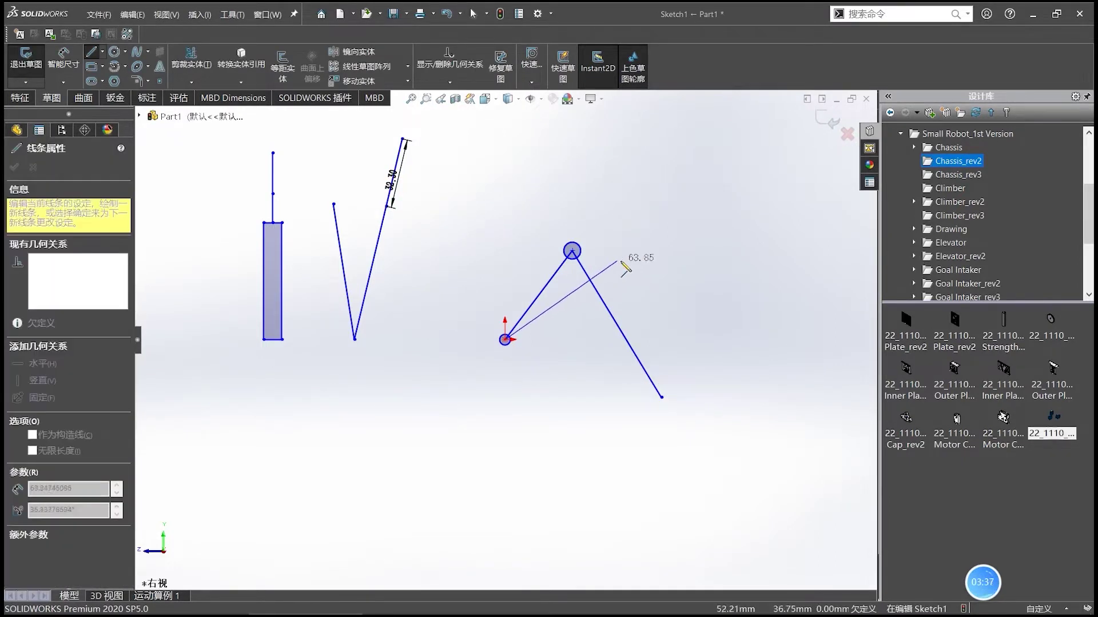
left_click(636, 287)
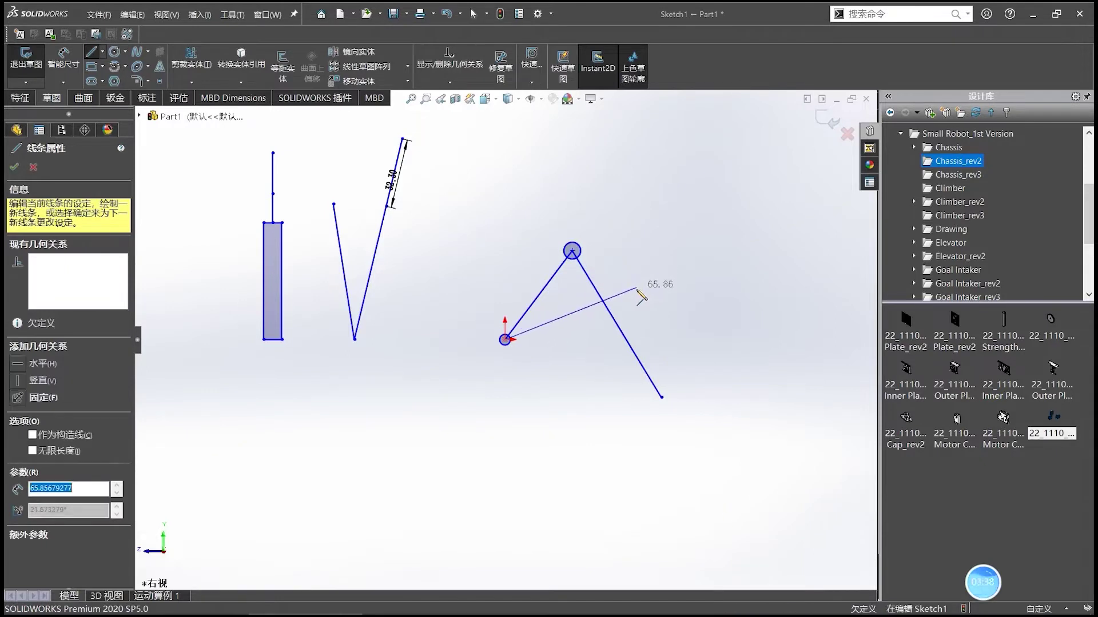
left_click(661, 397)
key("Escape")
right_click_drag(675, 281, 734, 287)
key("Escape")
Delete the joint circles at the linkage's upper vertex and at the origin.
left_click(581, 254)
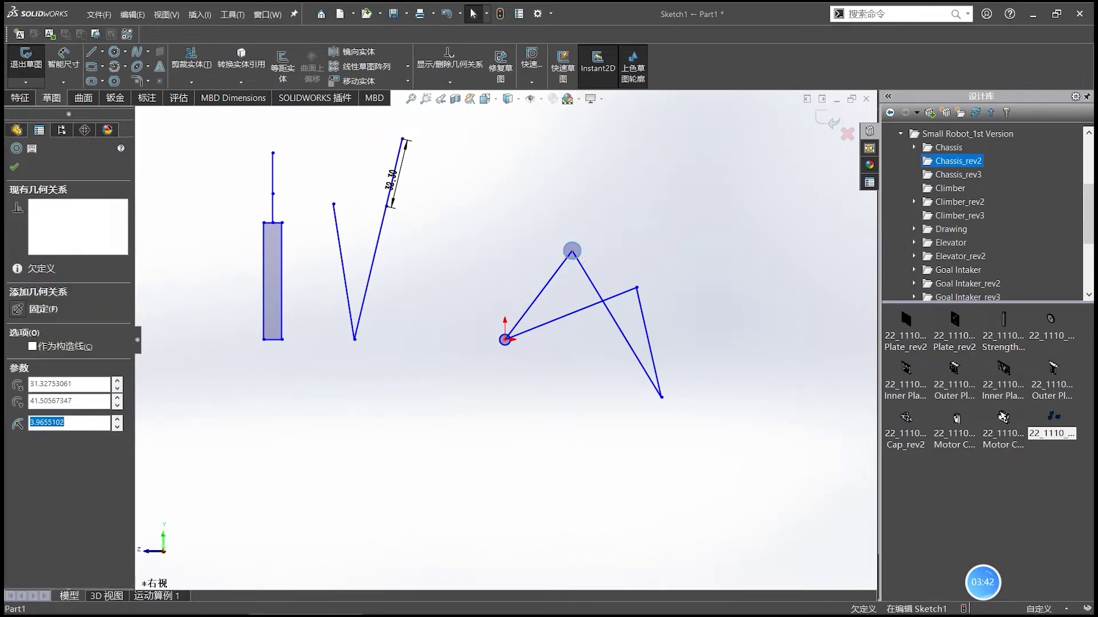
key("Delete")
left_click(505, 340)
key("Escape")
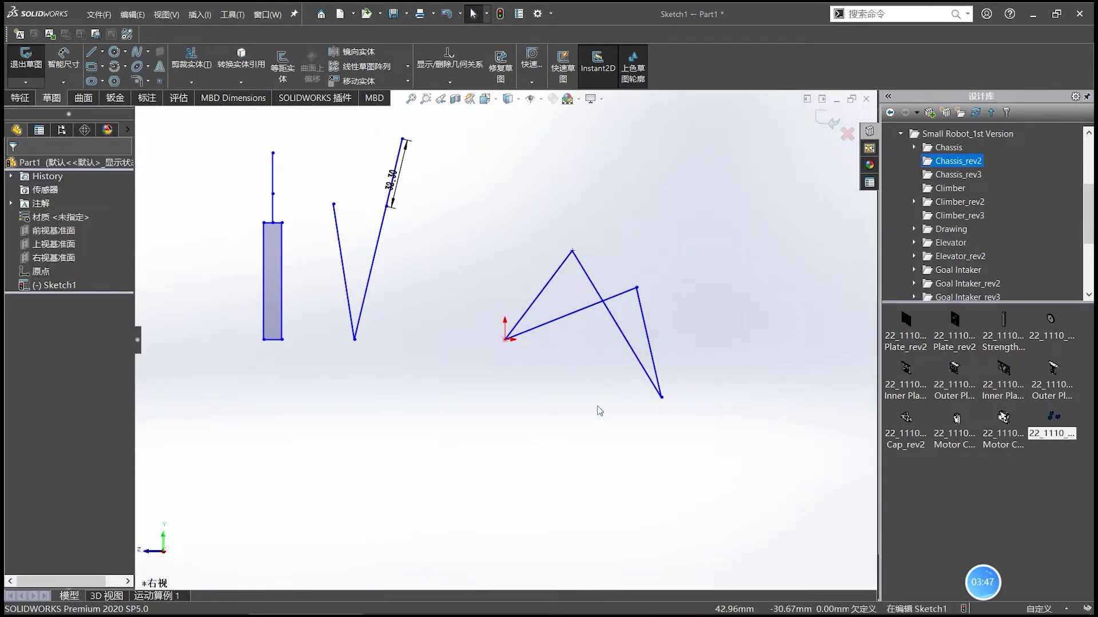
Check the Schematic Notation slide in PowerPoint, and in the SOLIDWORKS sketch add a Fix relation to the linkage's lower-right endpoint.
key("alt+Tab")
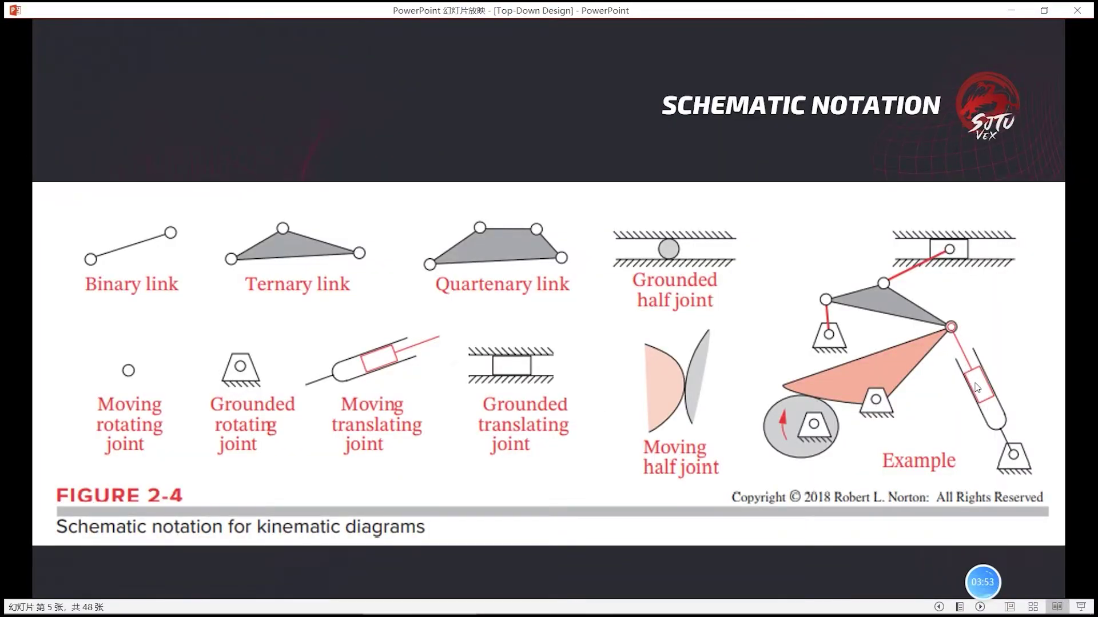
key("alt+Tab")
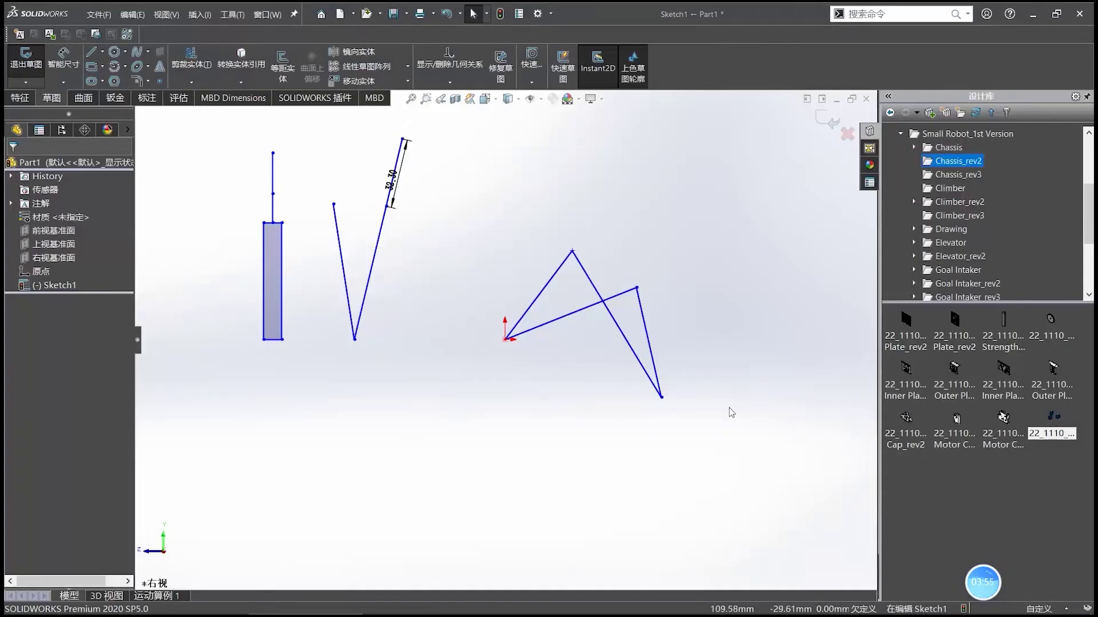
left_click(505, 340)
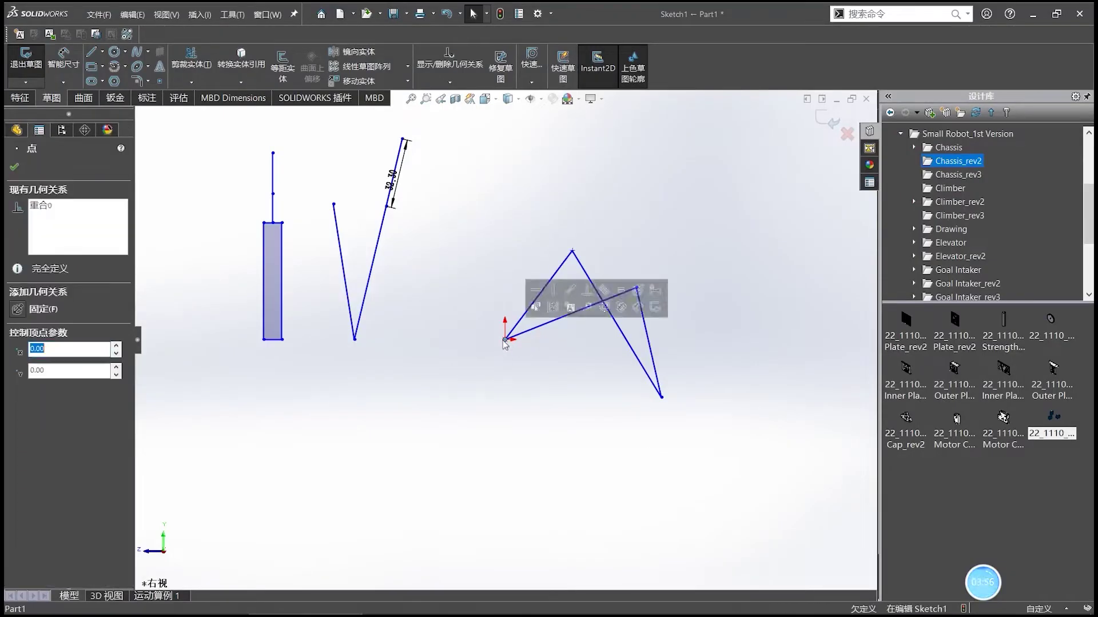
left_click(502, 387)
left_click(662, 399)
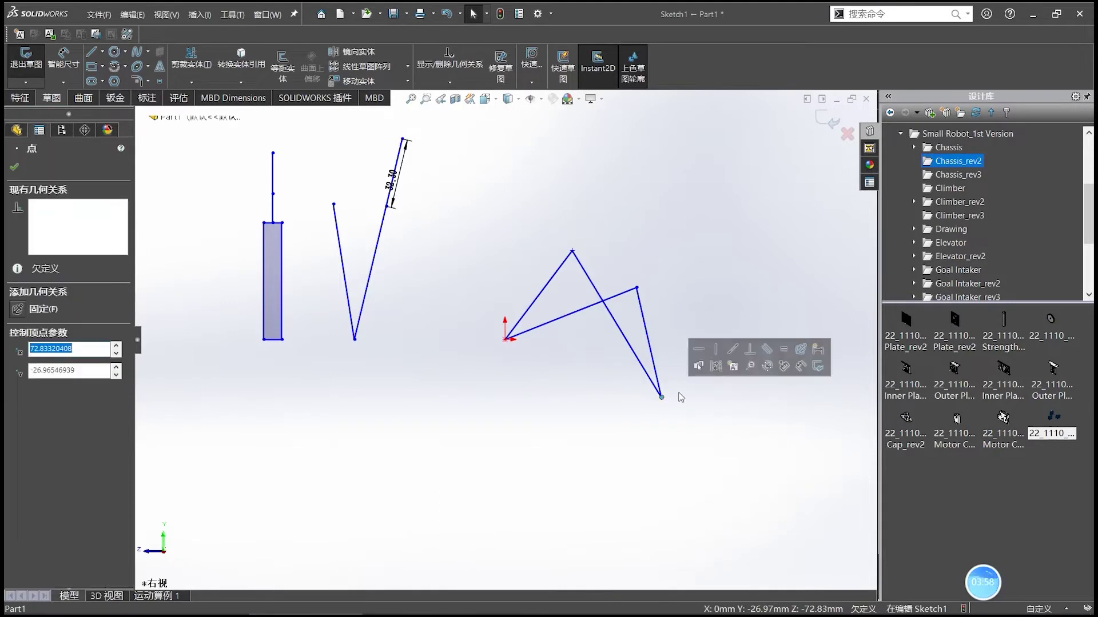
left_click(798, 351)
left_click(645, 366)
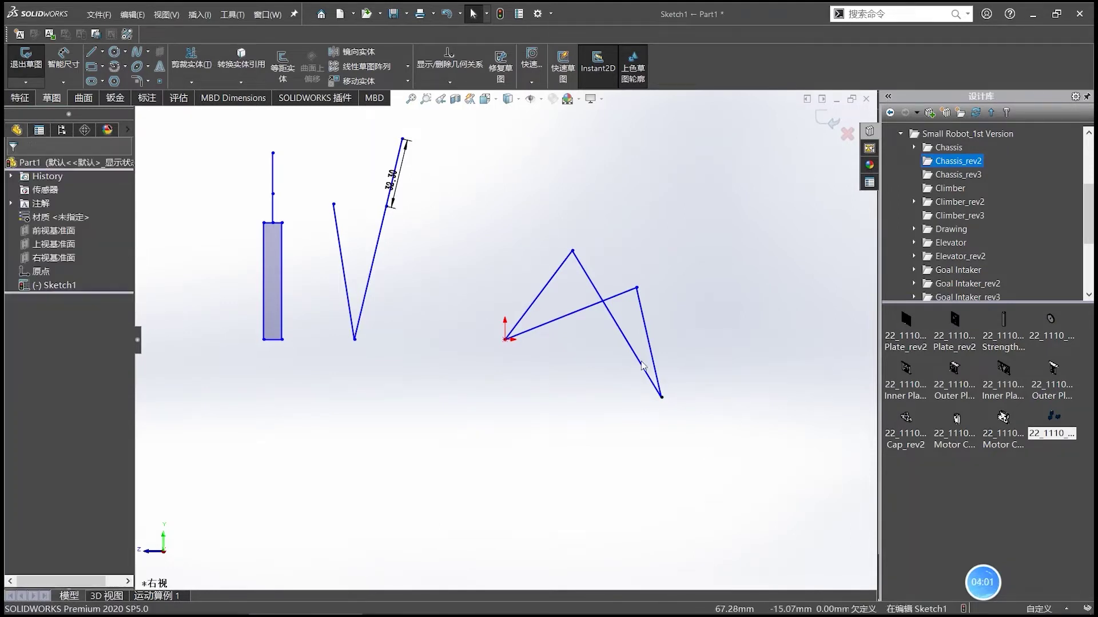
Add an Equal relation between the two links meeting at the origin, and pull the right-hand joint outward to test it.
left_click(558, 269)
left_click(573, 313, "ctrl")
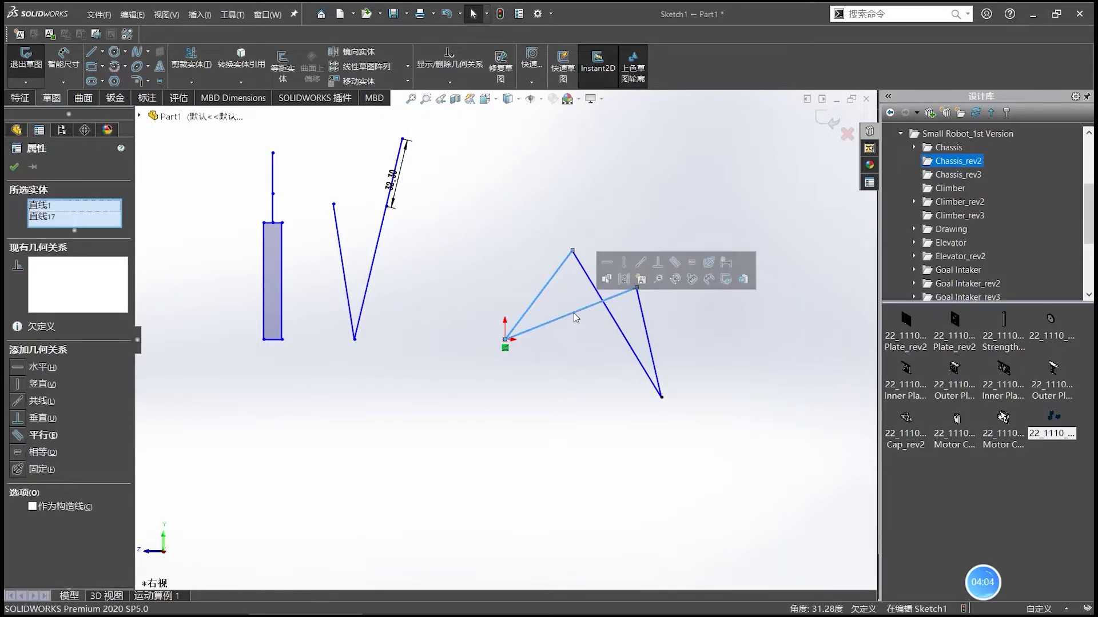
left_click(688, 261)
left_click(729, 351)
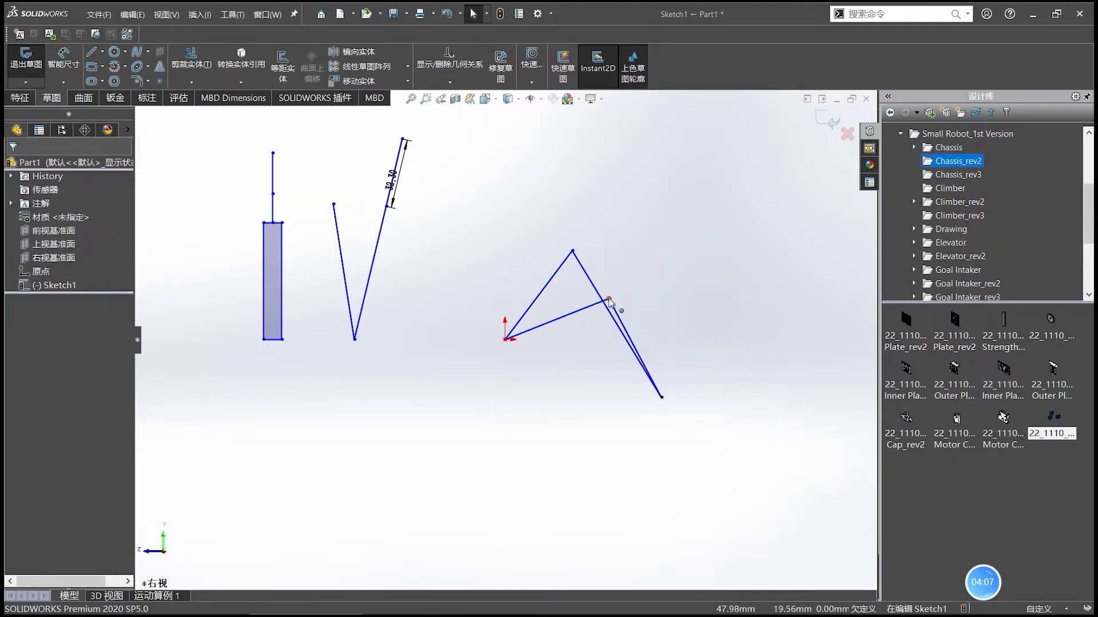
mouse_move(609, 301)
left_mouse_down()
mouse_move(643, 296)
mouse_move(653, 310)
mouse_move(645, 293)
left_mouse_up()
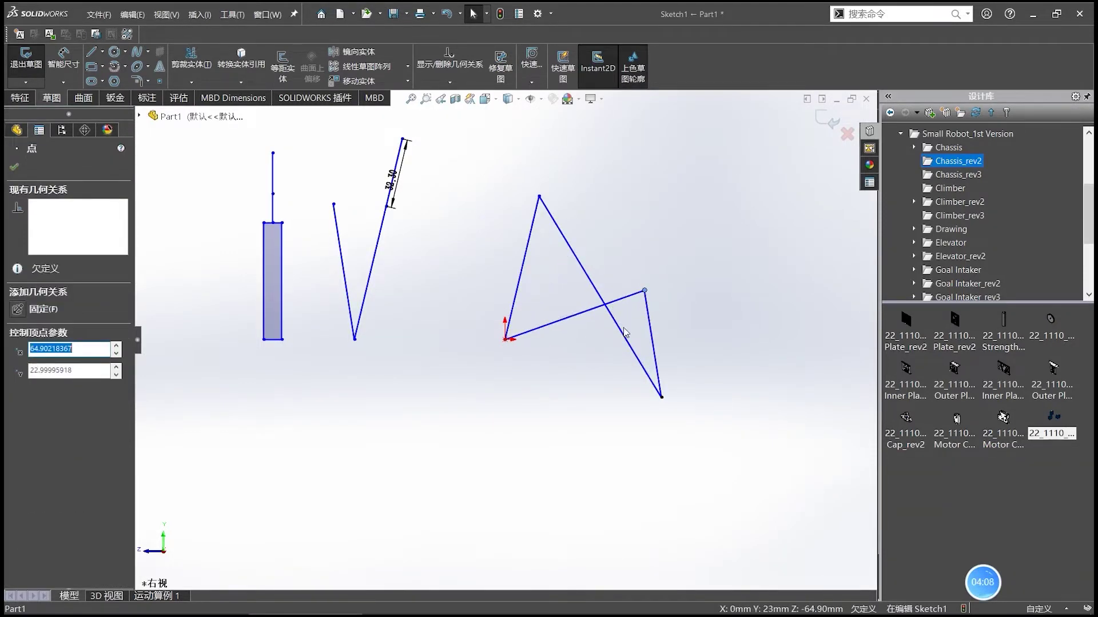
Replace the long line between the upper vertex and the fixed endpoint with two collinear segments joined to the upper vertex.
left_click(626, 333)
key("Delete")
key("l")
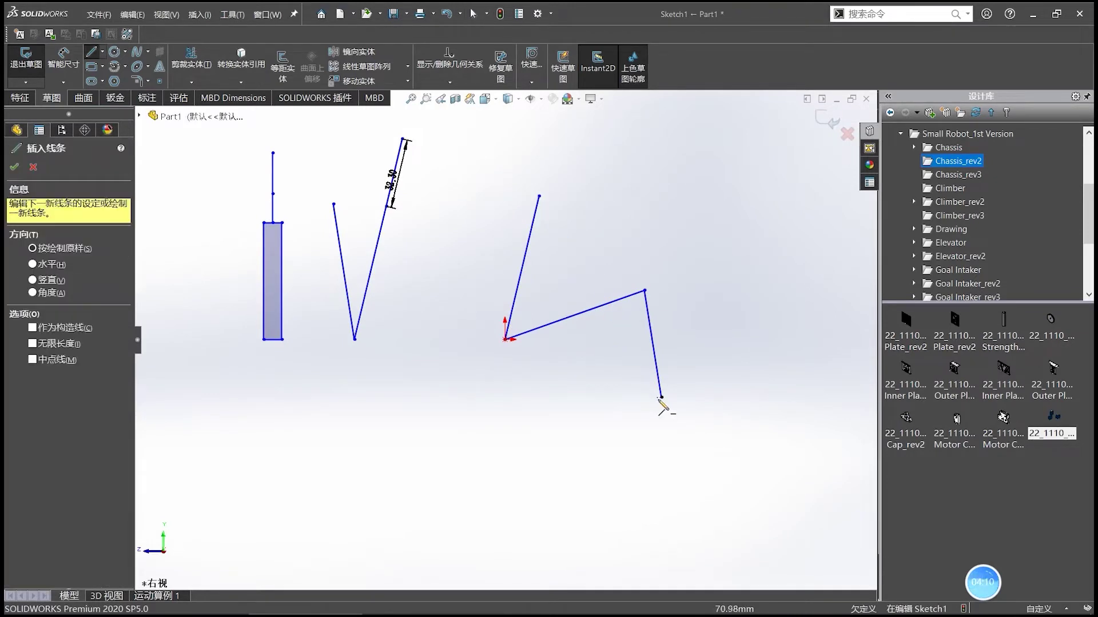
left_click(661, 397)
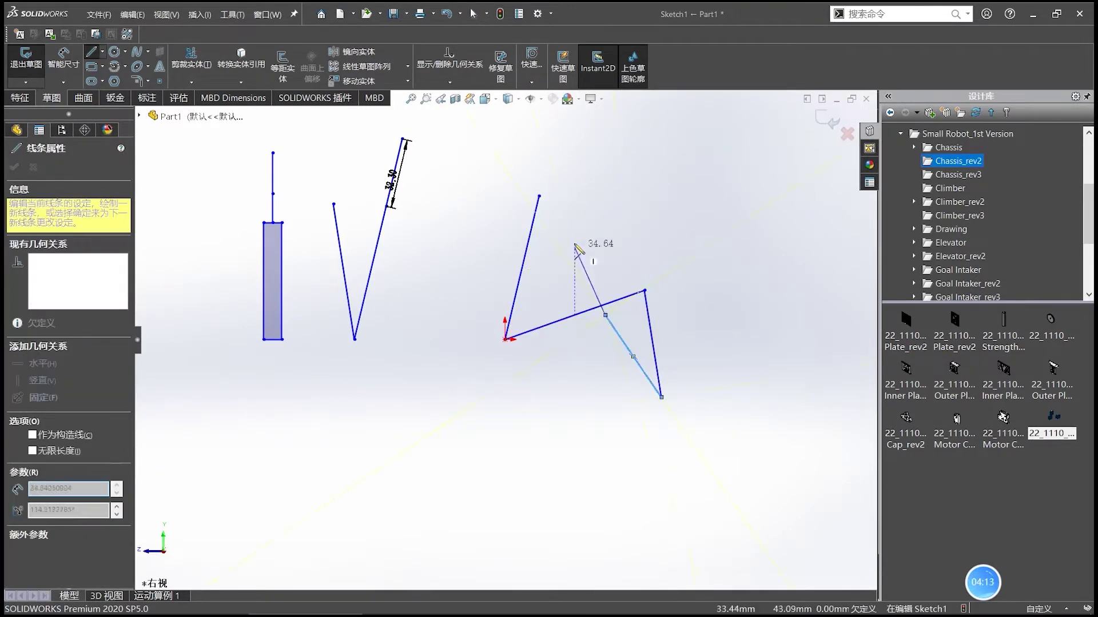
double_click(543, 222)
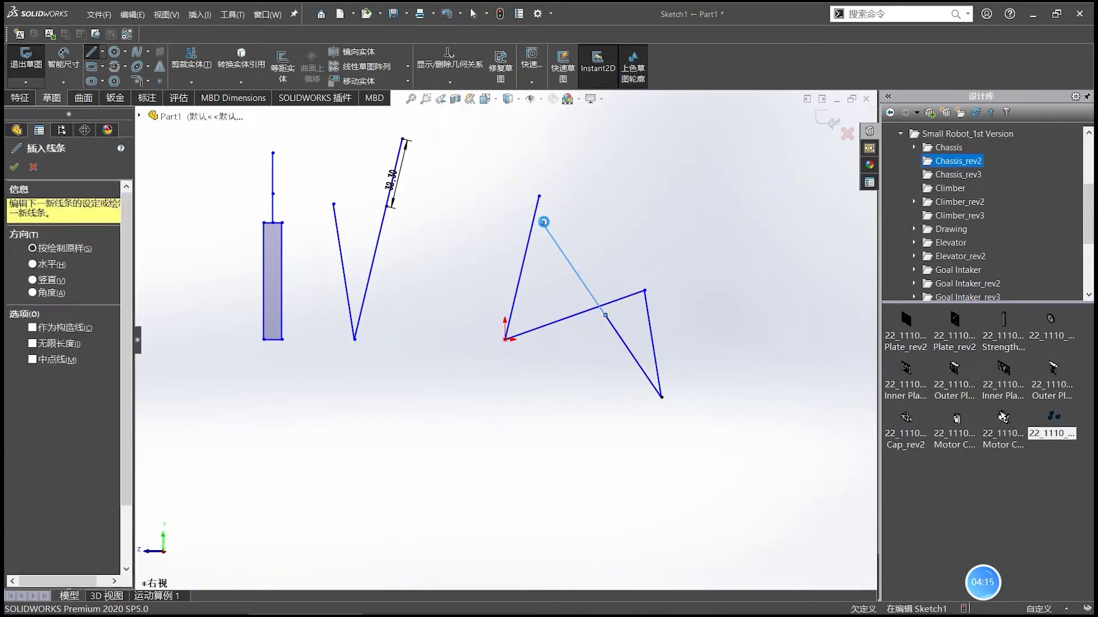
key("Escape")
left_click_drag(543, 222, 539, 196)
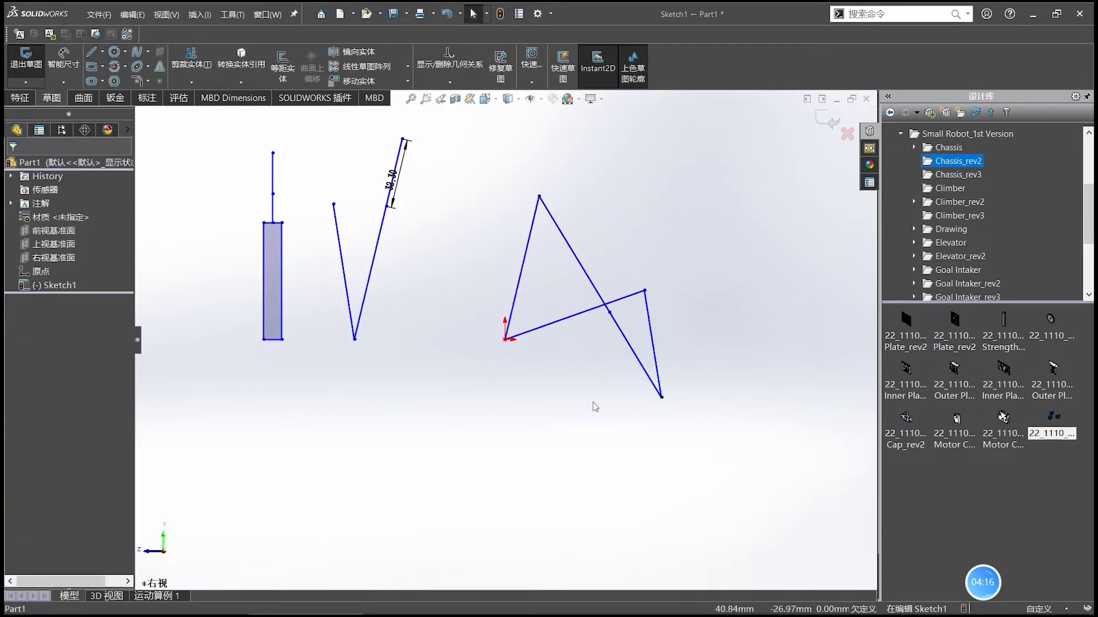
Add an Equal relation between the long arm's lower segment and the short link that meet at the fixed endpoint.
left_click(632, 348)
left_click(654, 338, "ctrl")
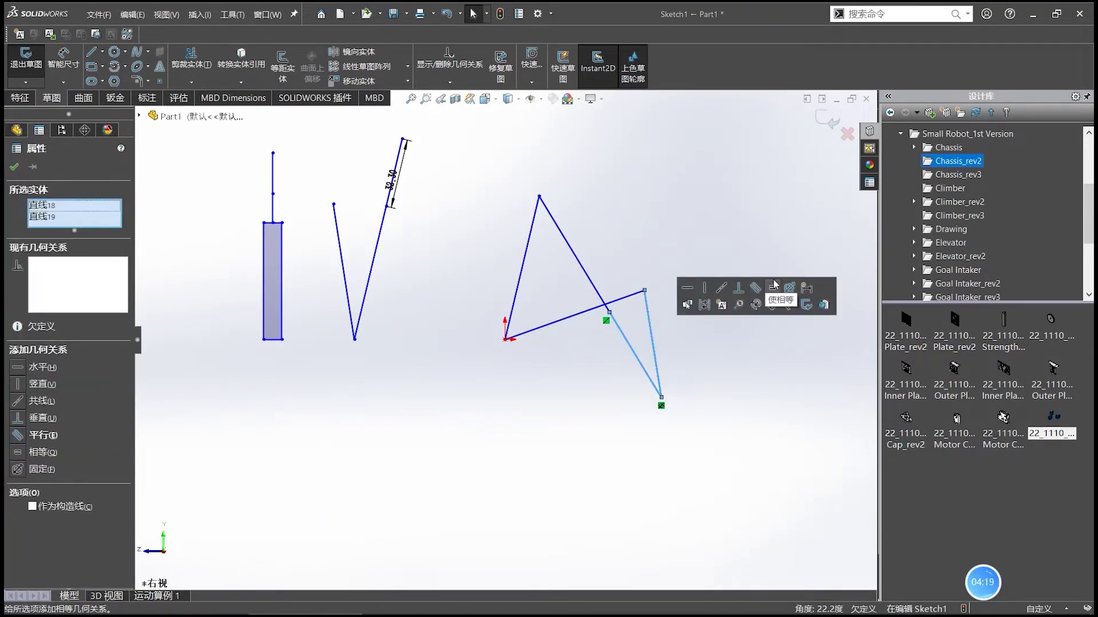
left_click(777, 373)
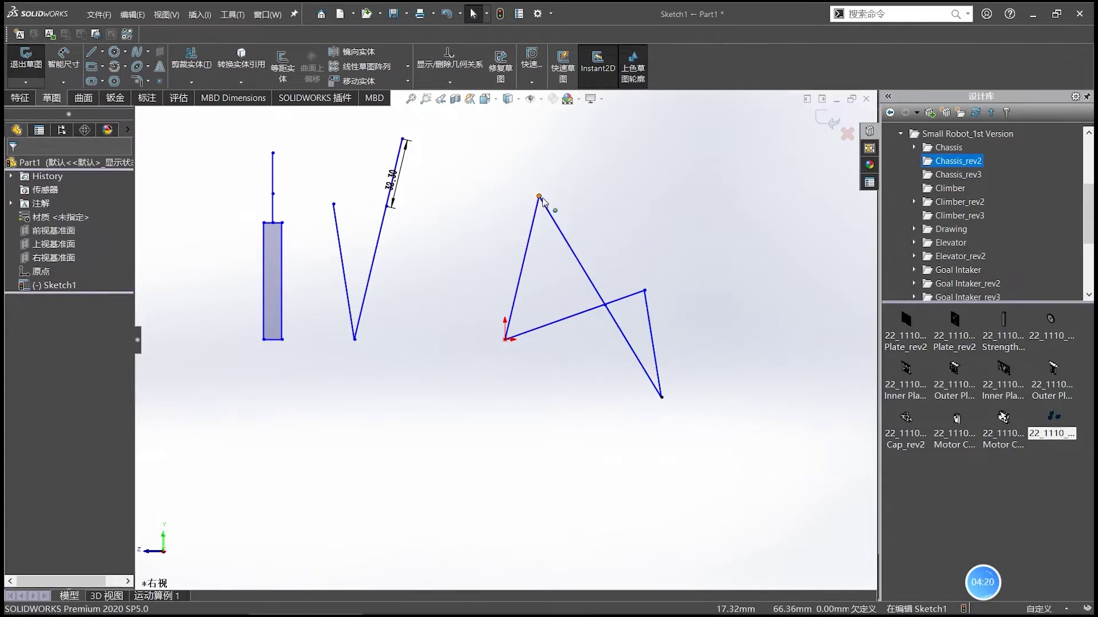
Reposition the linkage's upper vertex and right-hand joint to test how the constrained links move.
left_click_drag(539, 196, 570, 241)
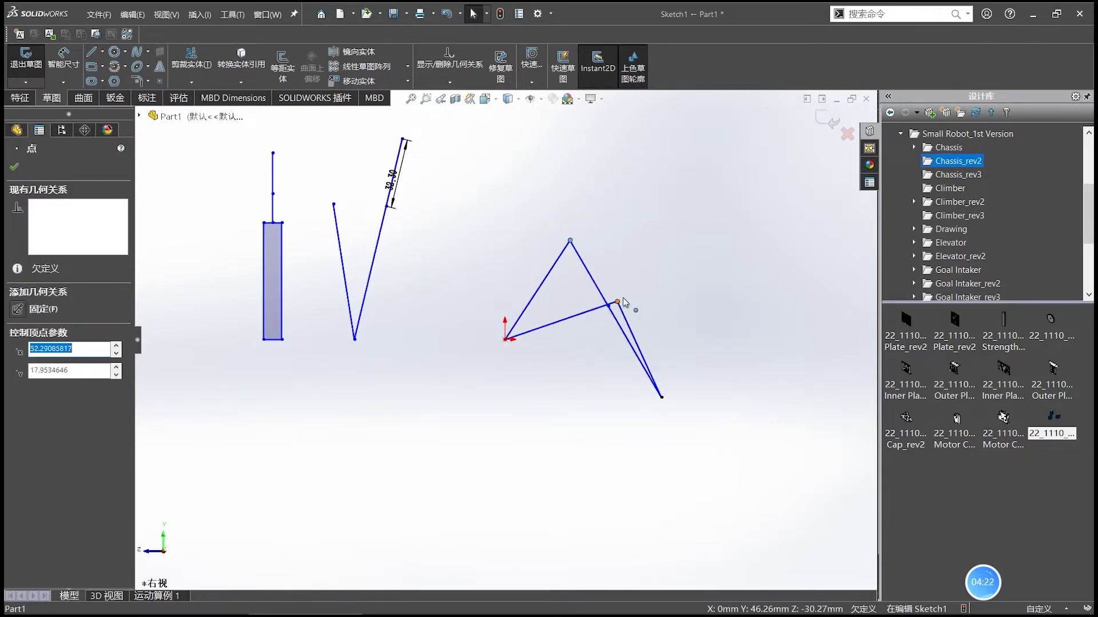
left_click_drag(623, 297, 631, 292)
left_click(596, 366)
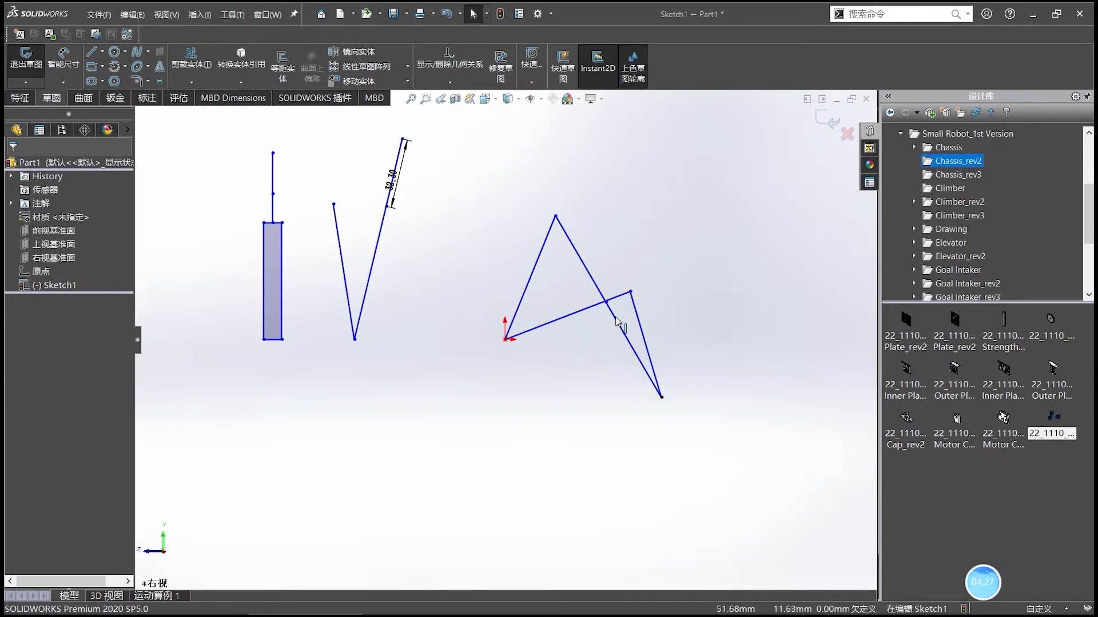
mouse_move(556, 218)
left_mouse_down()
mouse_move(582, 228)
mouse_move(622, 285)
mouse_move(547, 214)
left_mouse_up()
left_click(685, 335)
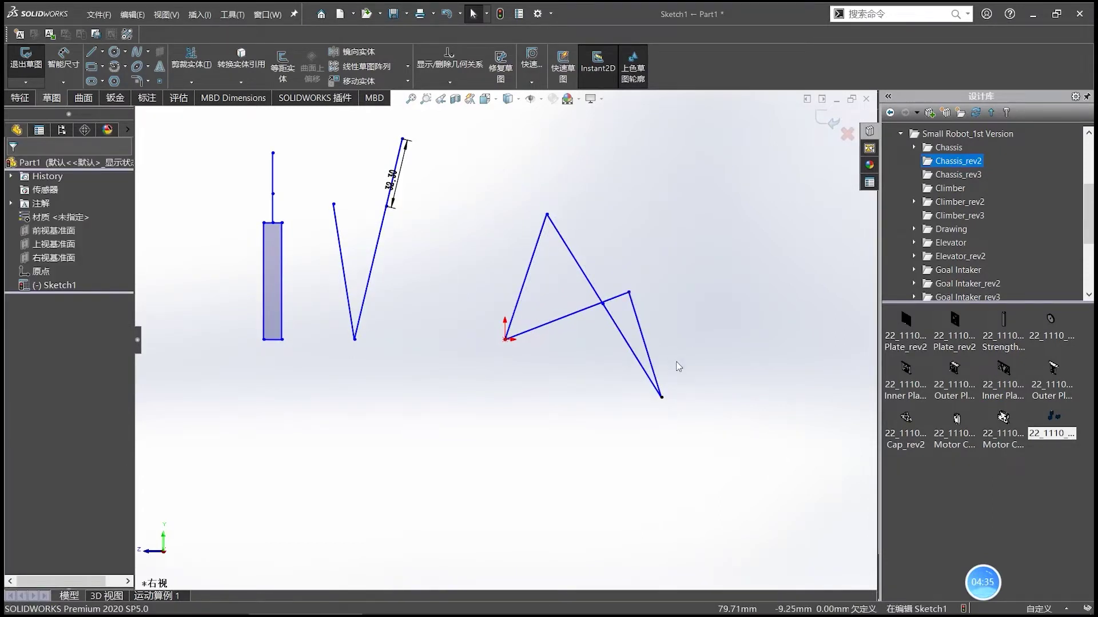
Switch to PowerPoint, examine the kinematic example on the Schematic Notation slide, and advance to the Simplified Notation slide.
key("alt+Tab")
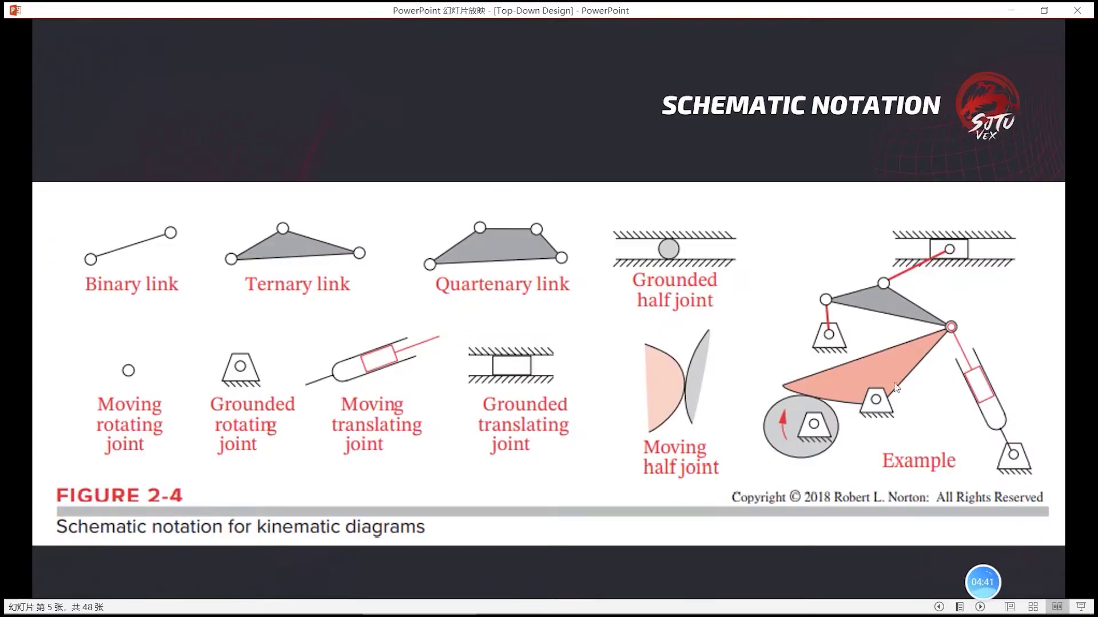
key("alt+Tab")
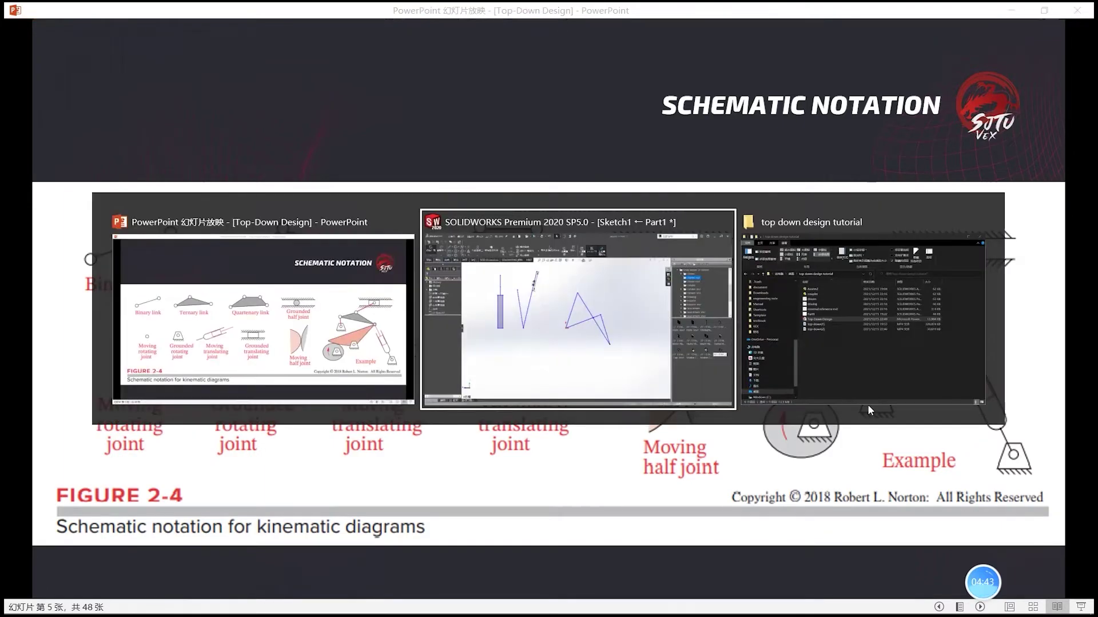
key("alt+Tab")
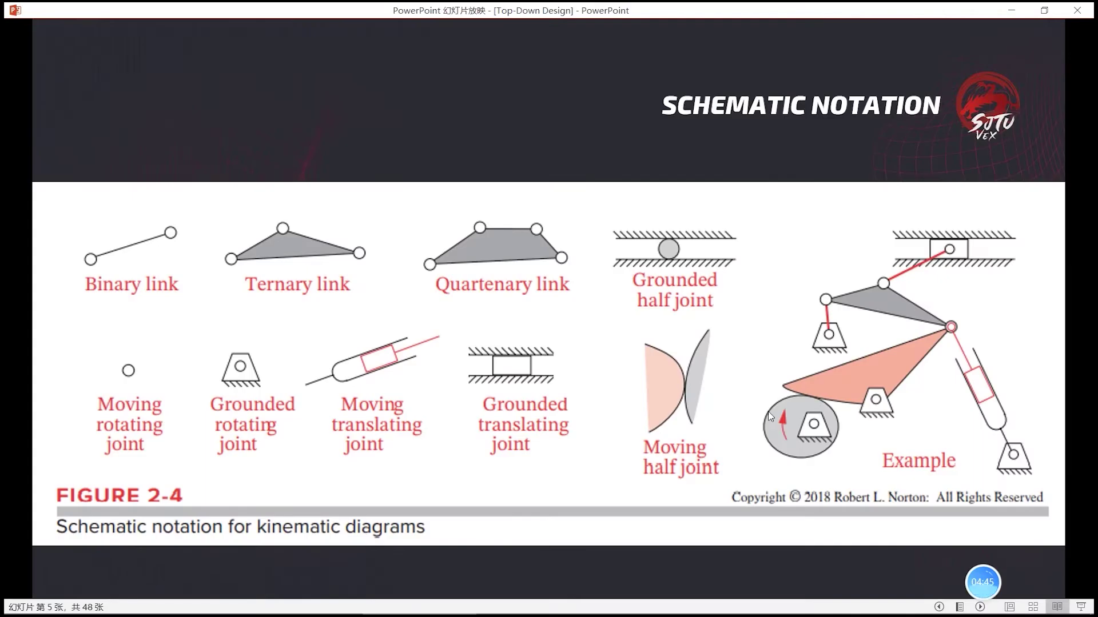
left_click(767, 410)
left_click(768, 411)
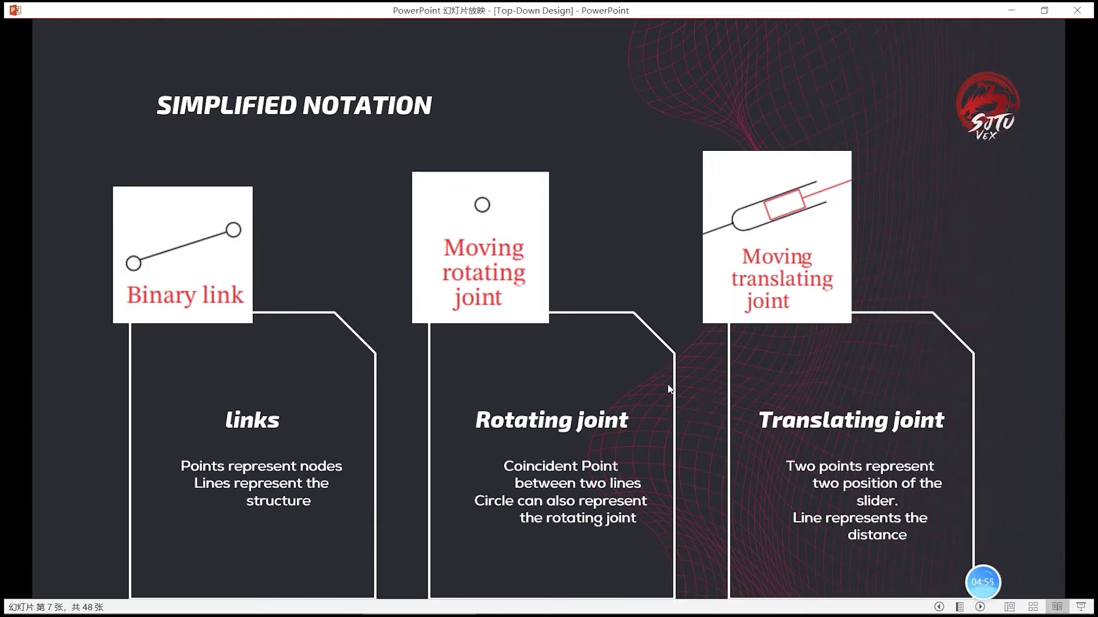
Return to SOLIDWORKS and draw two tangent circles side by side below the linkages, about 22 mm and 36 mm in diameter.
key("alt+Tab")
key("c")
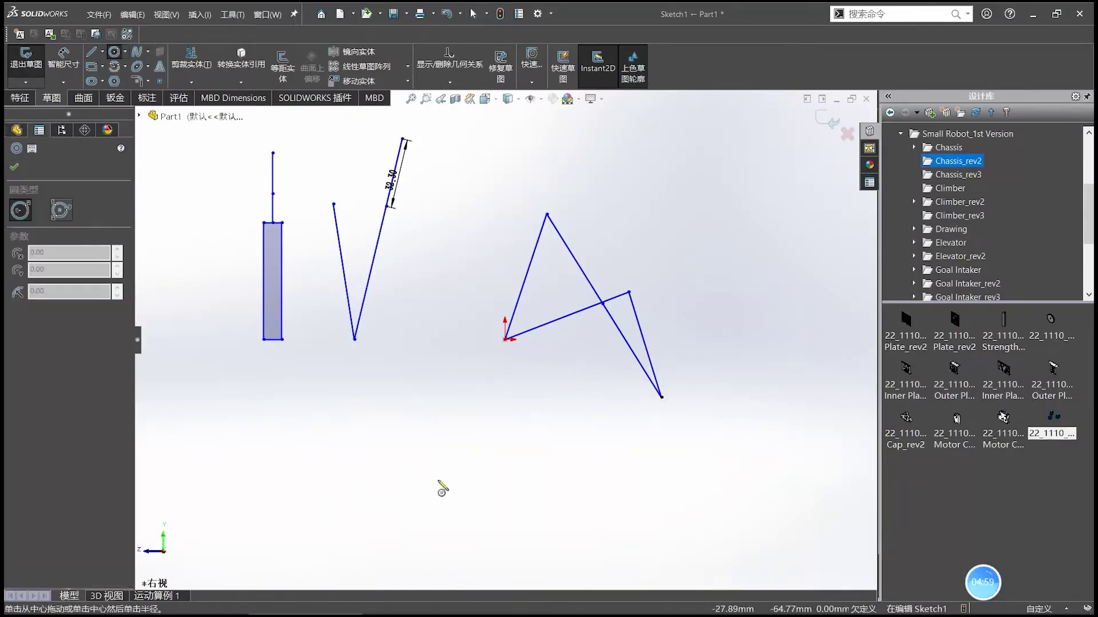
left_click(372, 484)
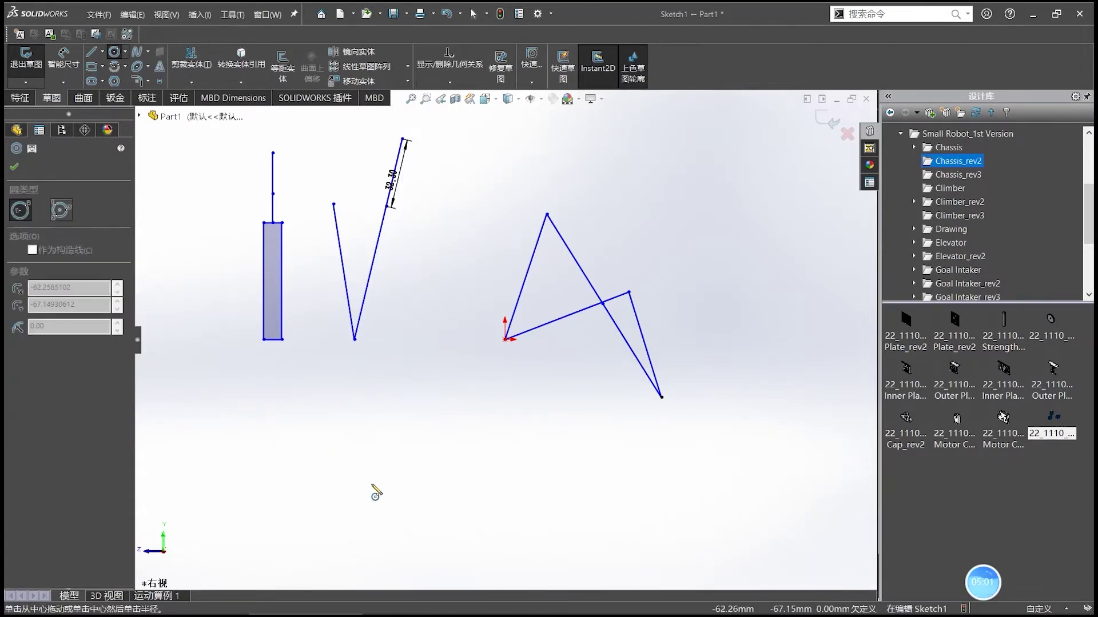
left_click(394, 478)
left_click(433, 484)
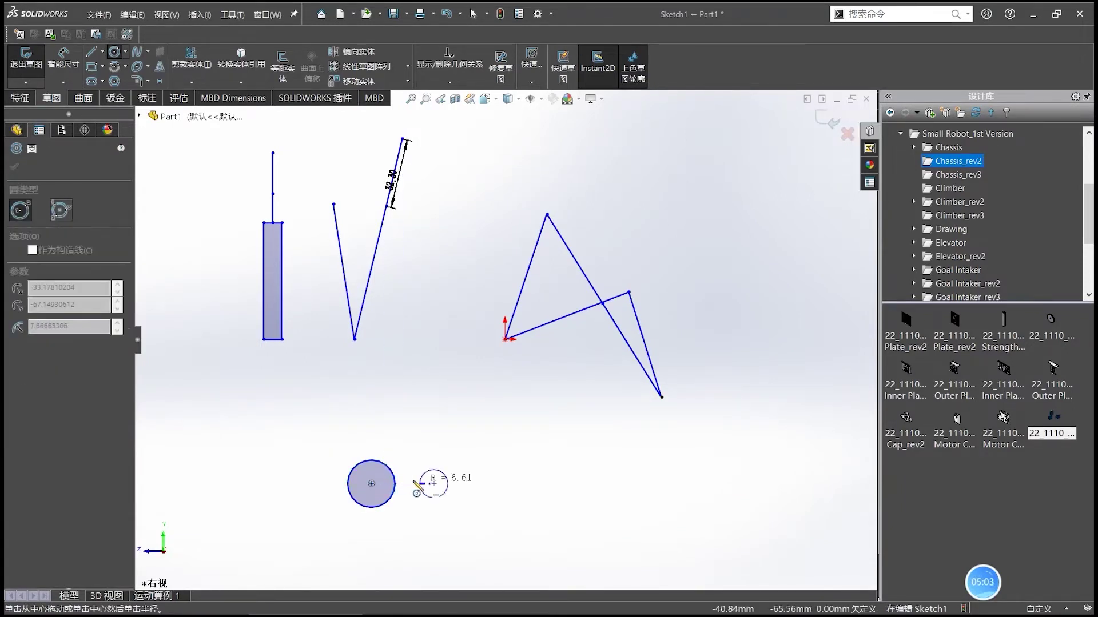
left_click(395, 484)
key("z")
scroll(399, 498, "down", 2)
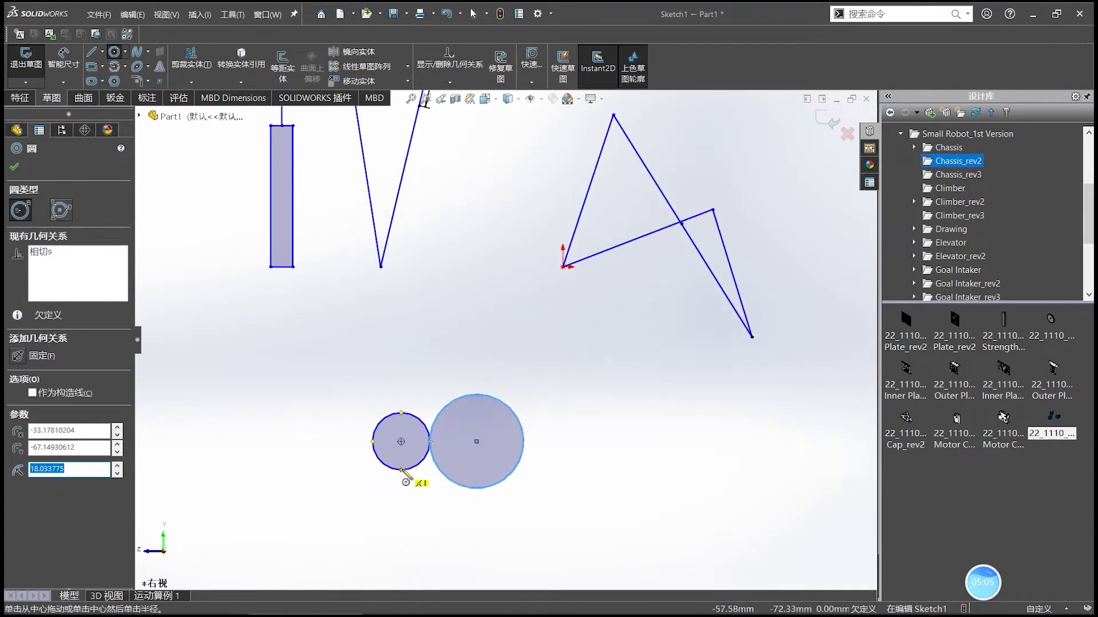
key("Escape")
Dimension the smaller circle's diameter as 20 mm.
right_click_drag(416, 529, 402, 395)
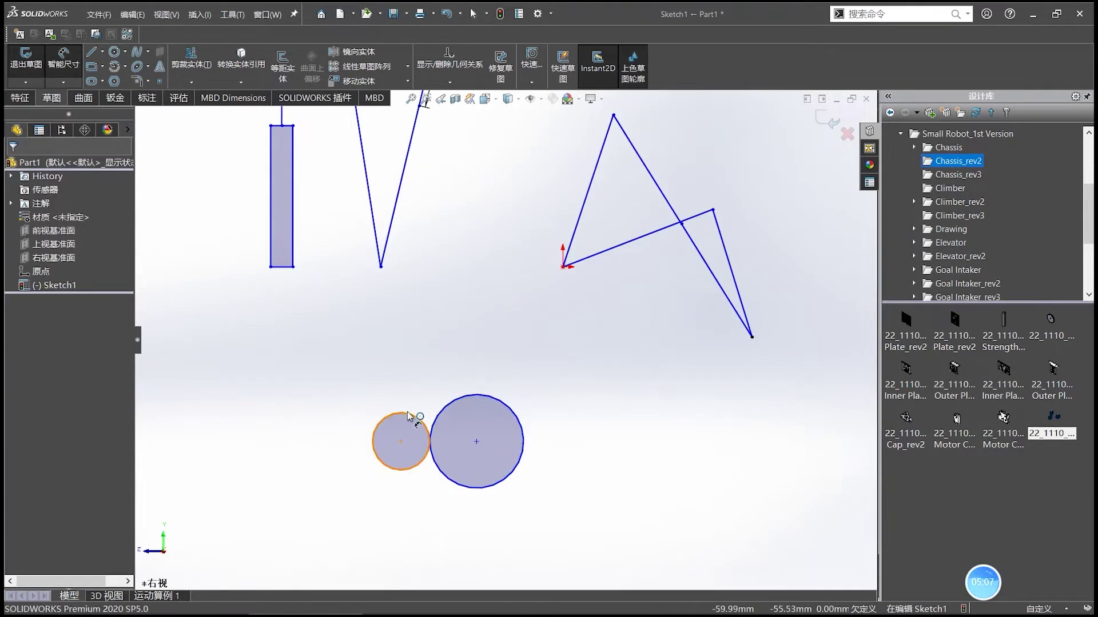
left_click(408, 413)
left_click(410, 351)
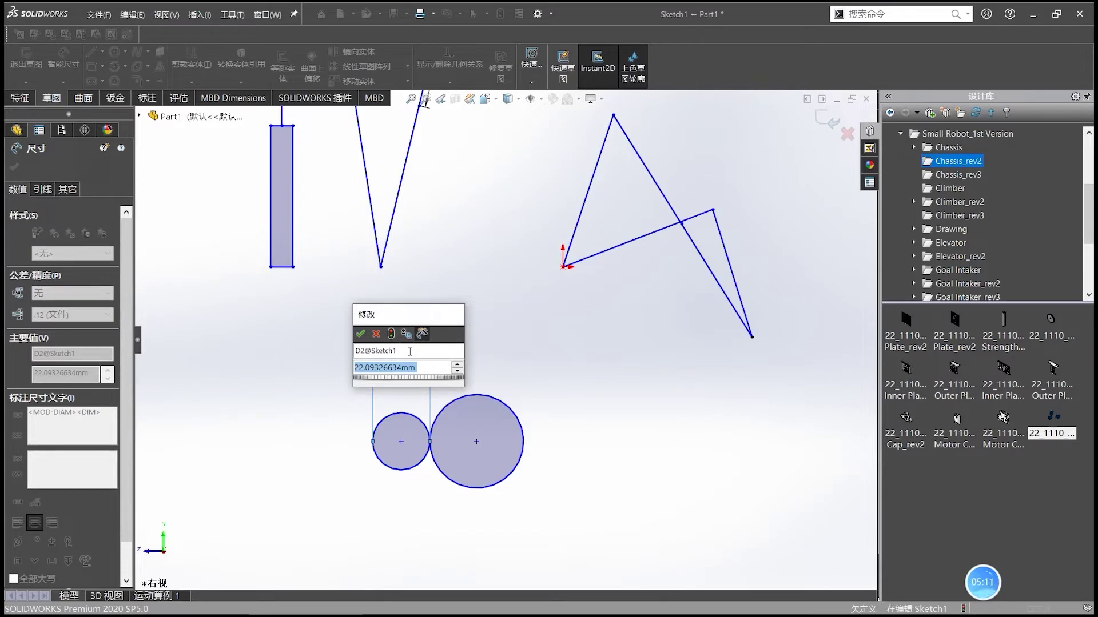
type("20")
key("Return")
key("Escape")
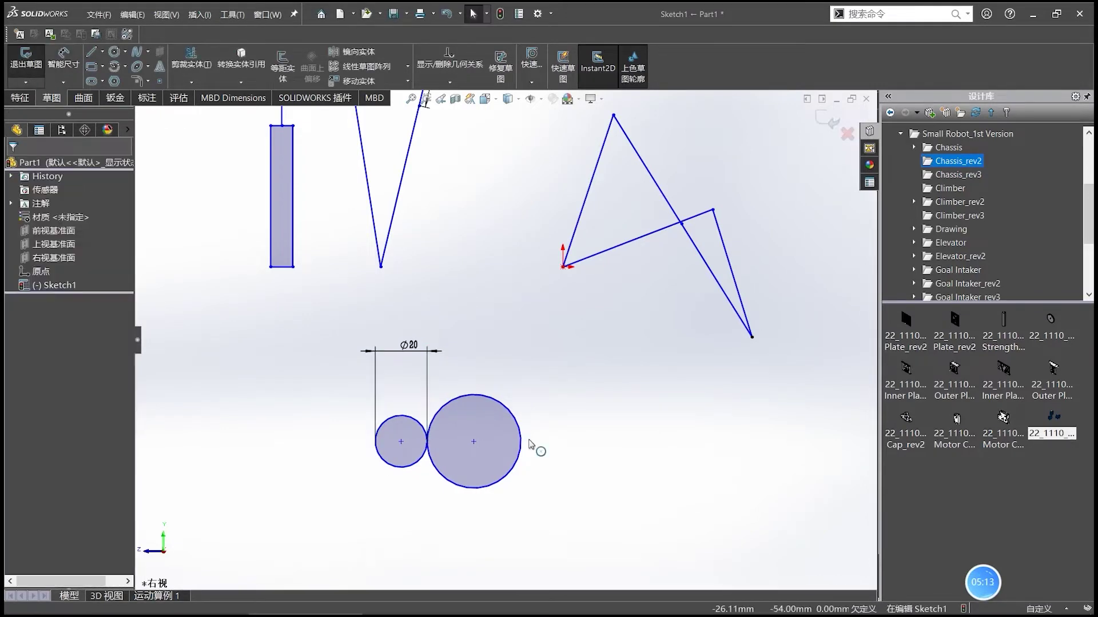
Dimension the larger circle's diameter as 36 mm.
left_click(503, 403)
left_click(490, 369)
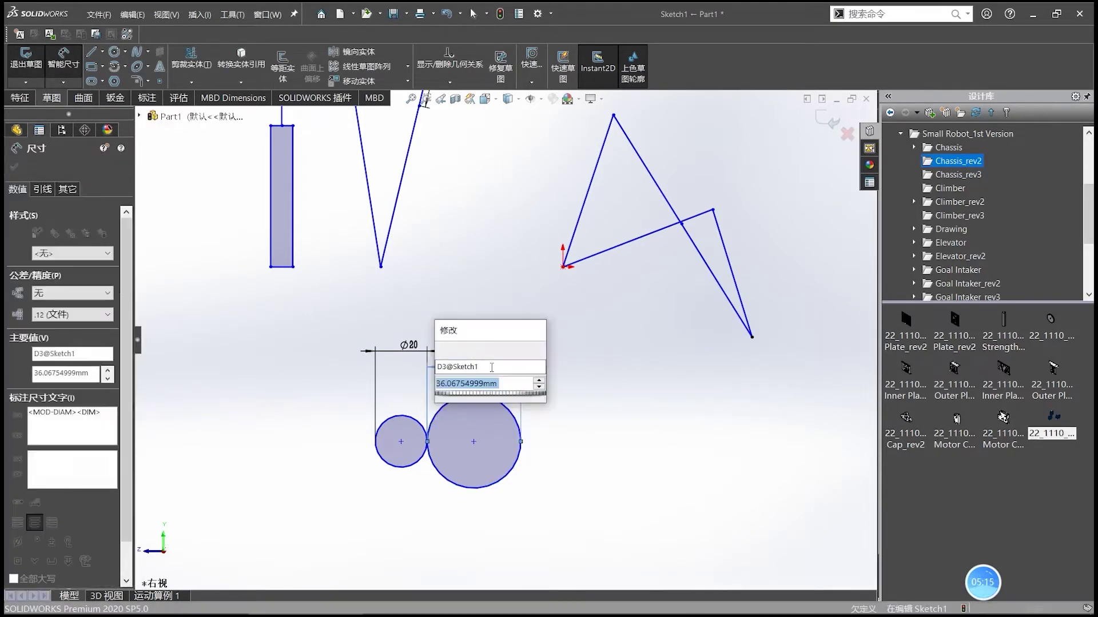
type("36")
key("Return")
key("Escape")
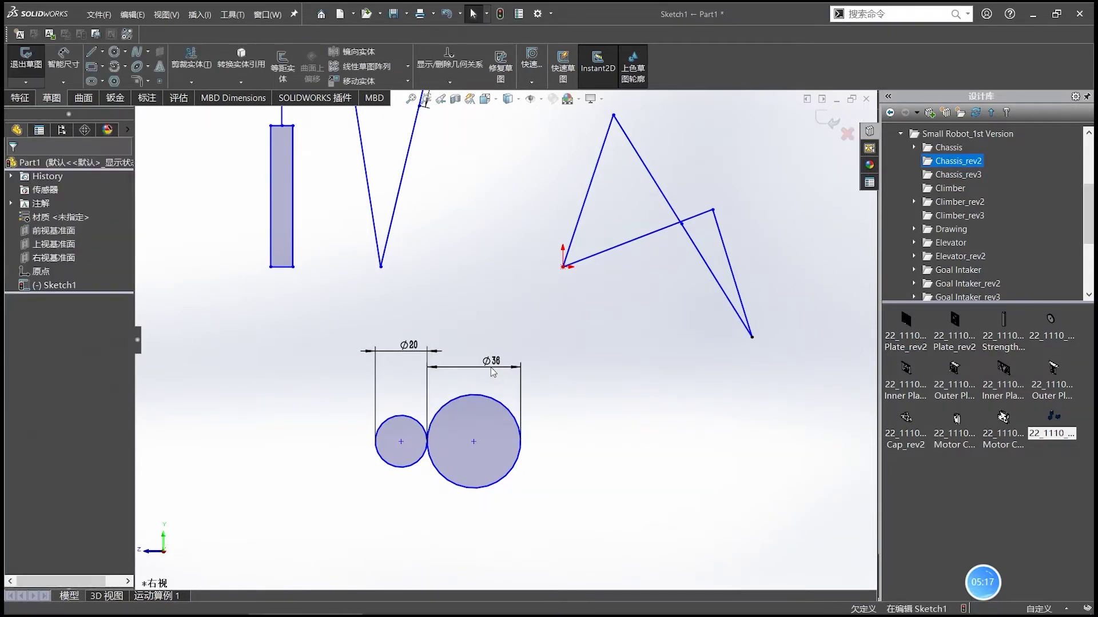
Convert both tangent gear circles, 20 mm and 36 mm in diameter, to construction geometry.
scroll(485, 434, "down", 1)
left_click(498, 419)
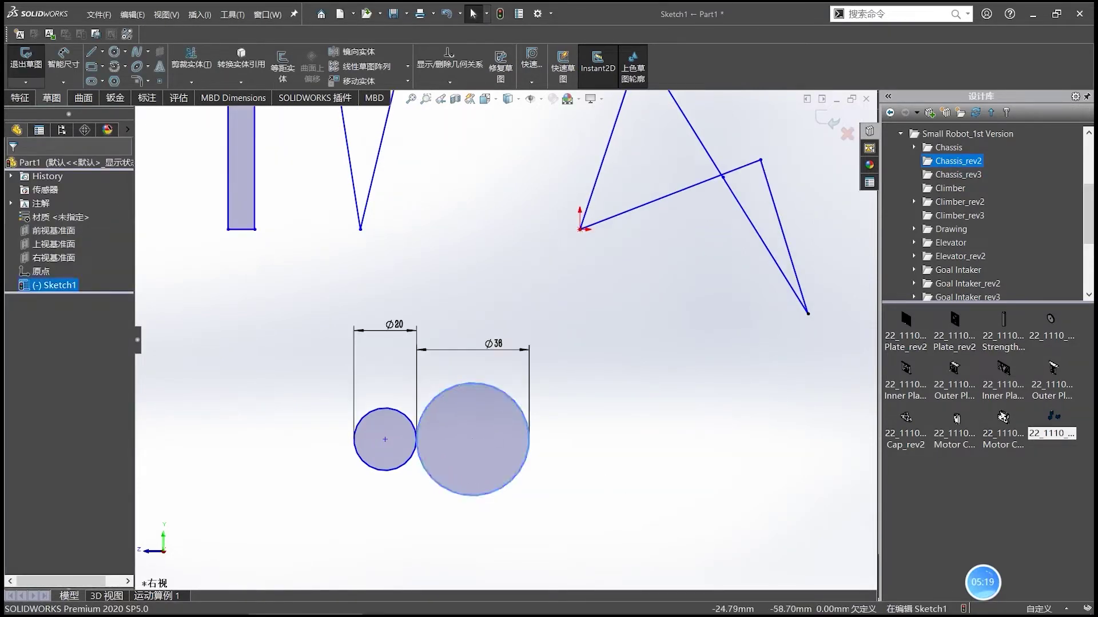
left_click(390, 451)
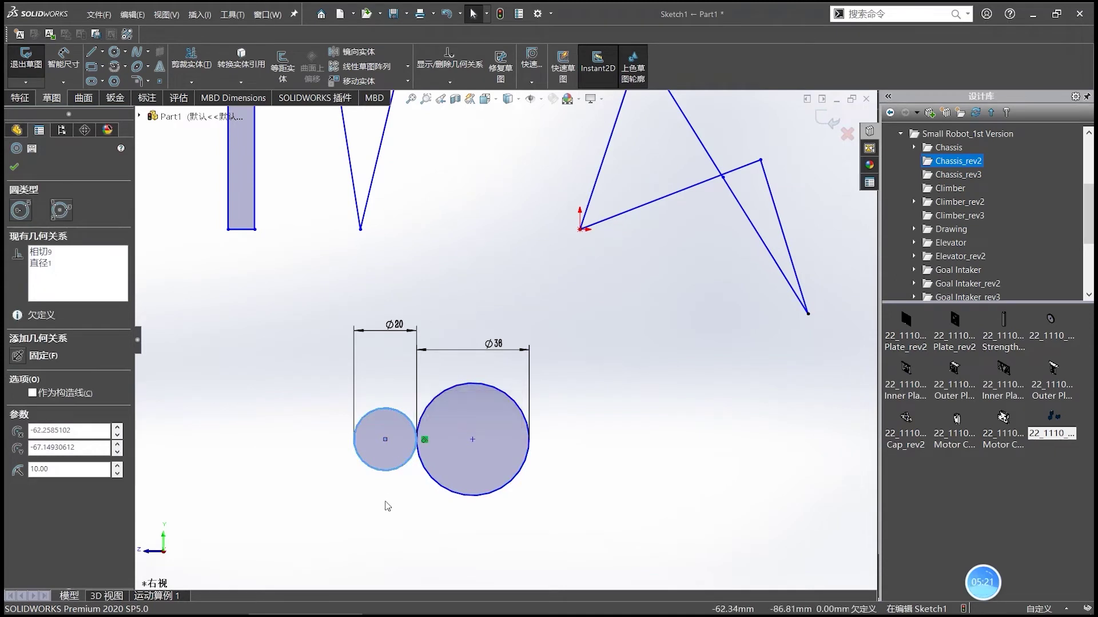
left_click(400, 508)
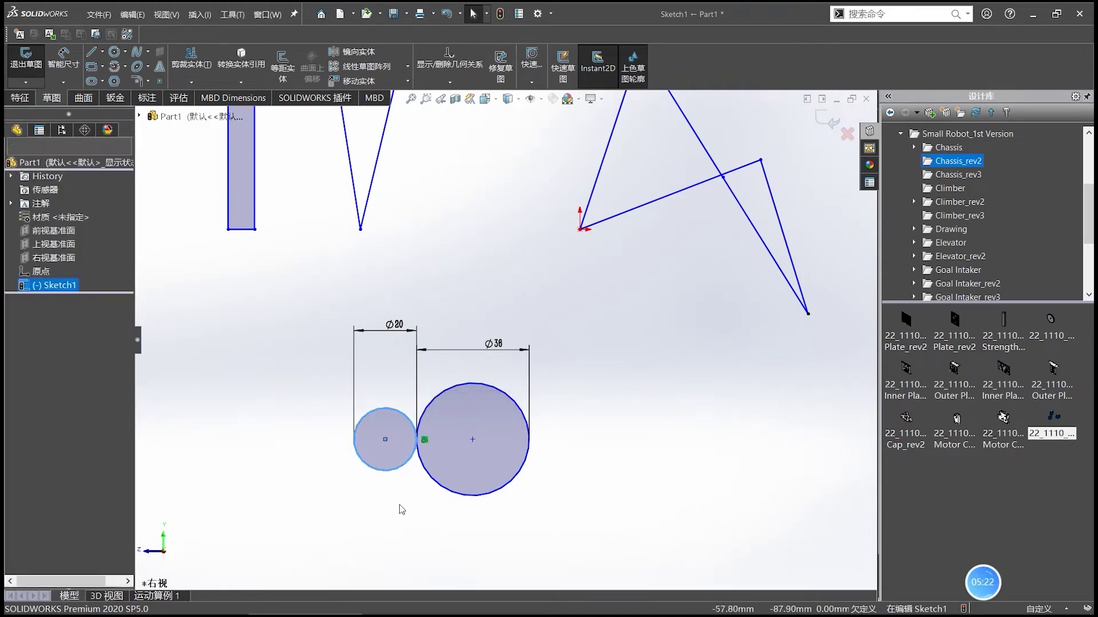
left_click(398, 460)
key("g")
key("Escape")
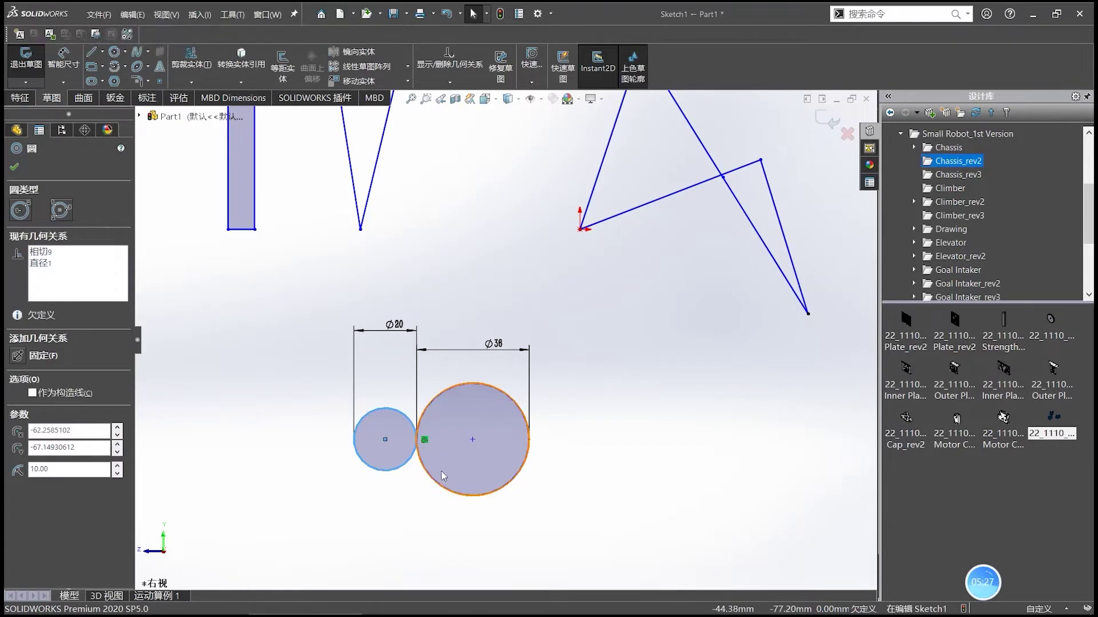
left_click(437, 472)
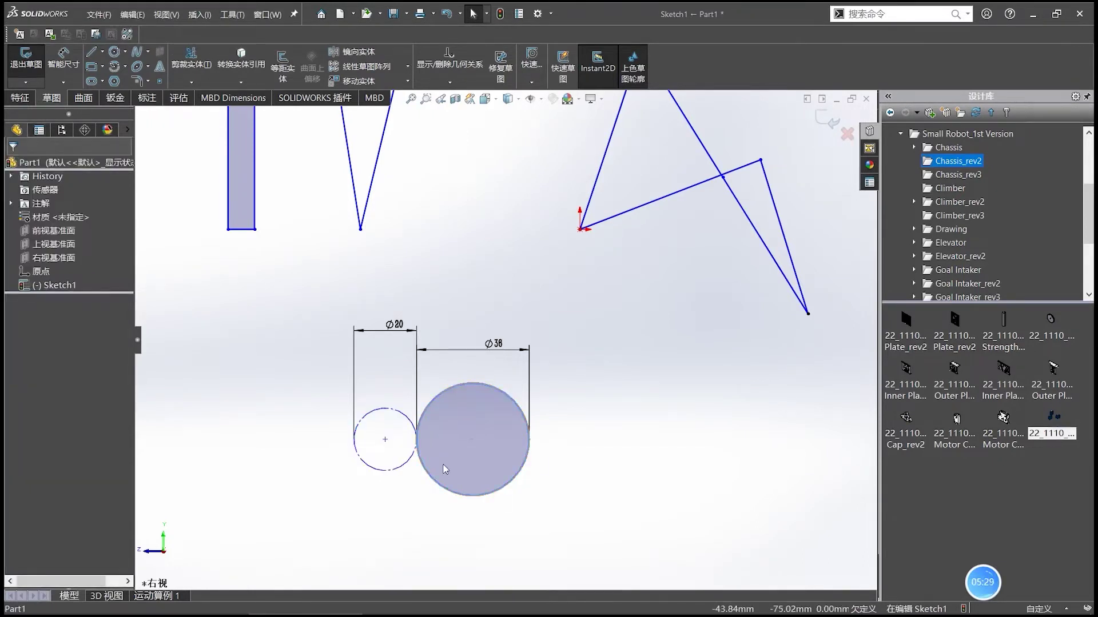
right_click_drag(442, 465, 418, 497)
scroll(407, 389, "up", 2)
scroll(407, 358, "down", 2)
scroll(468, 366, "up", 3)
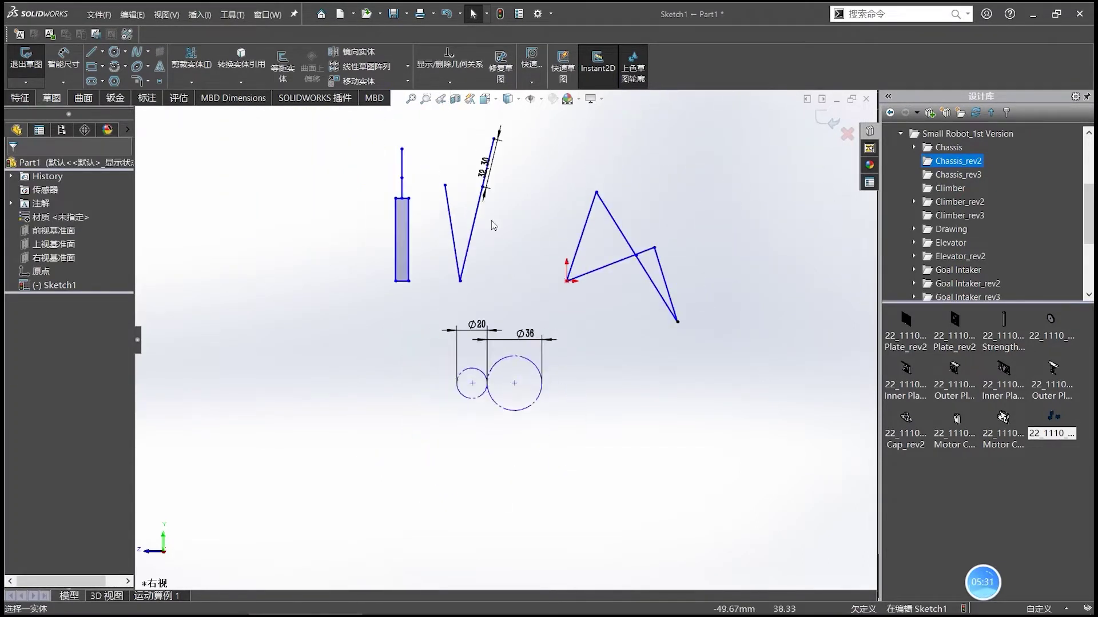
scroll(535, 462, "down", 1)
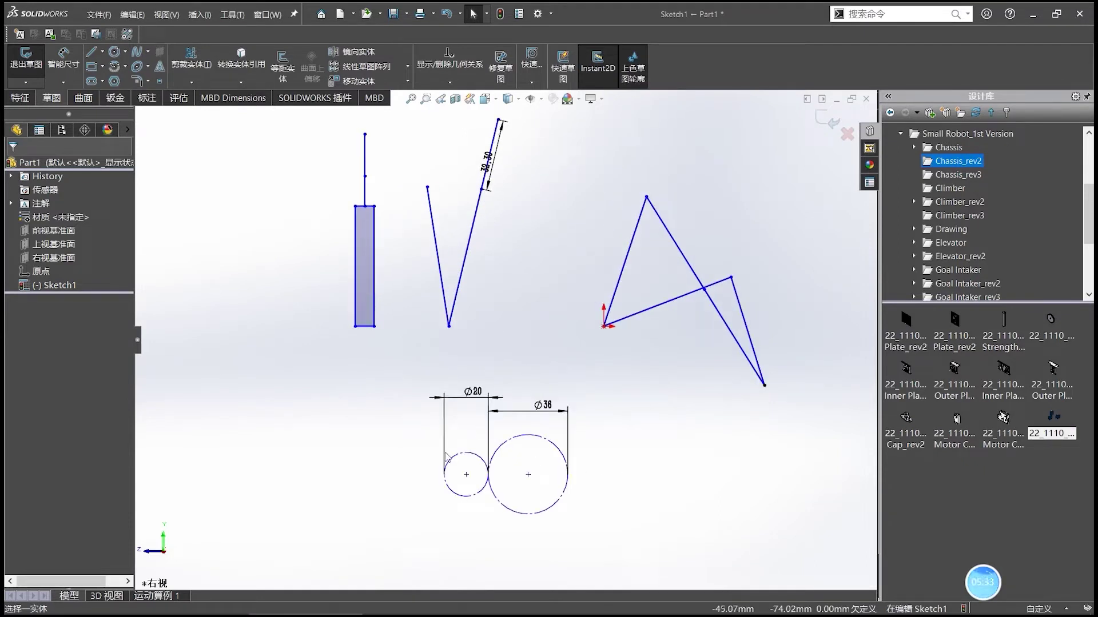
scroll(593, 430, "up", 1)
scroll(598, 380, "down", 1)
scroll(409, 477, "up", 1)
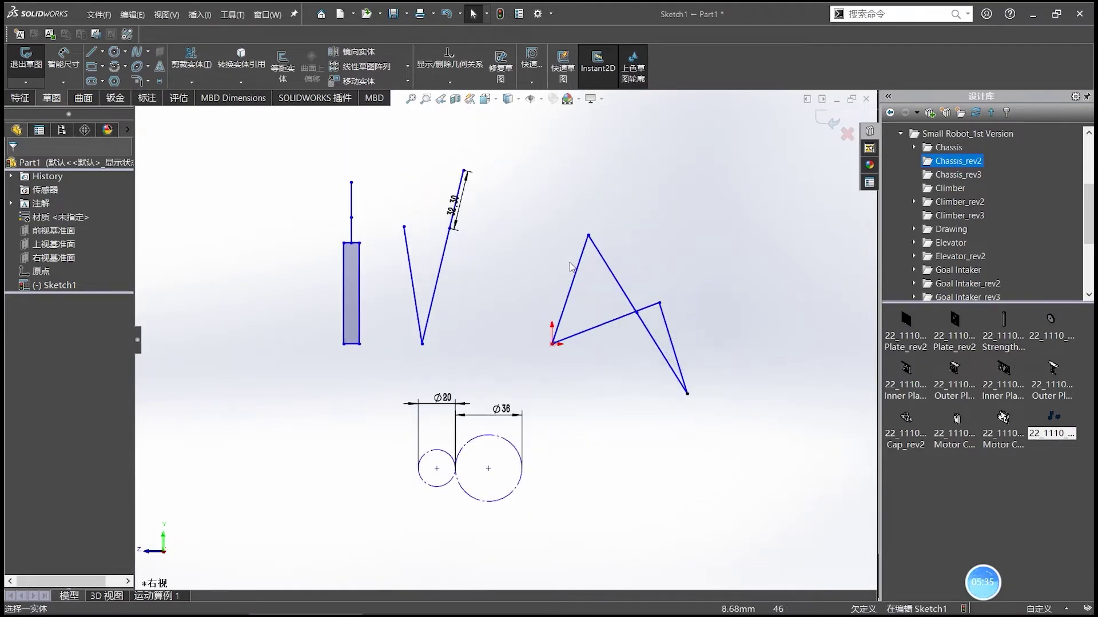
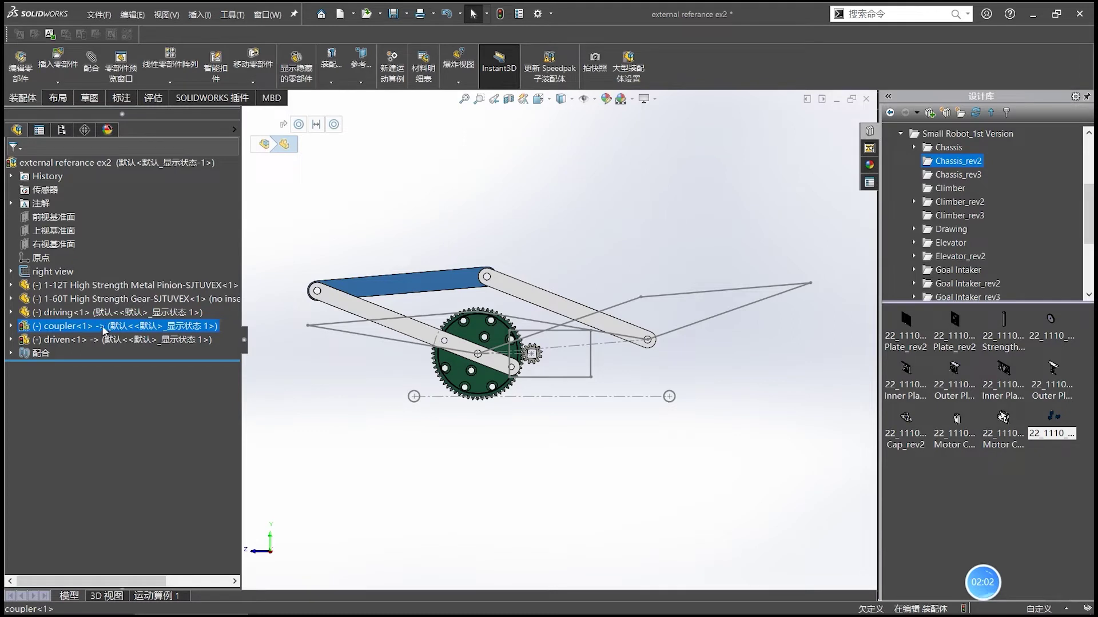
Inspect the external reference marks on the coupler, its Extrude1 and Sketch1, and compare them with the driven and driving components.
left_click(12, 326)
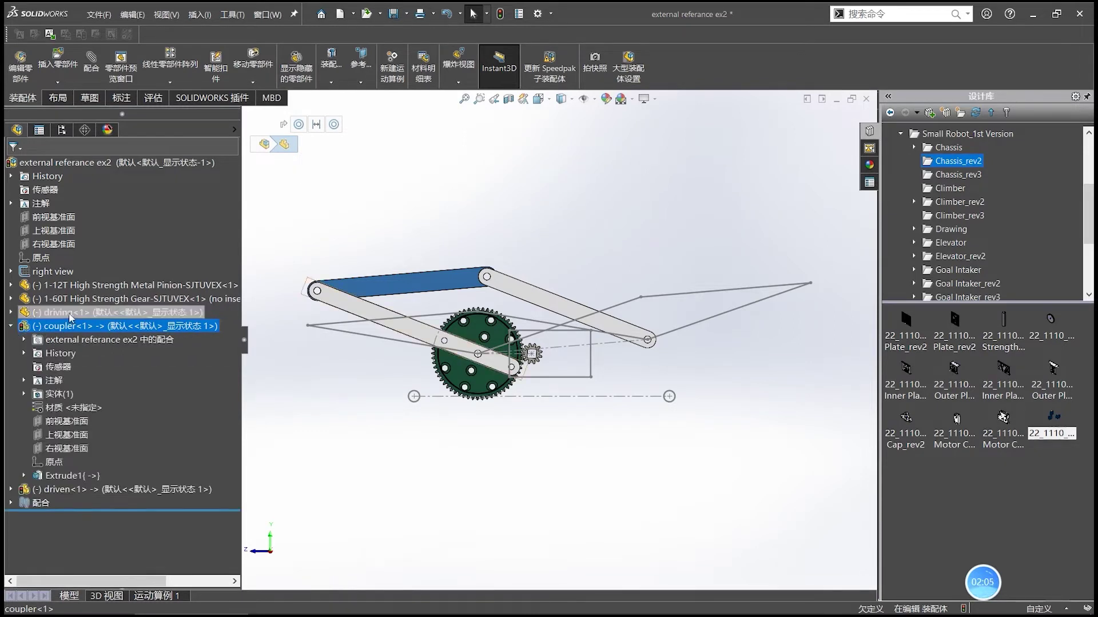
left_click(72, 327)
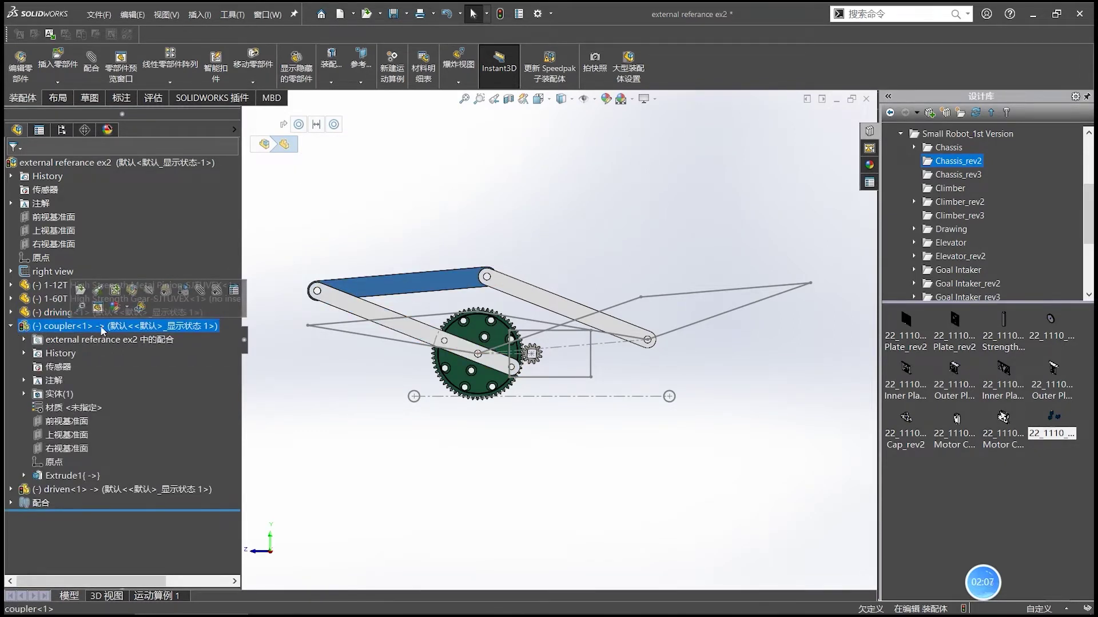
left_click(35, 475)
left_click(25, 476)
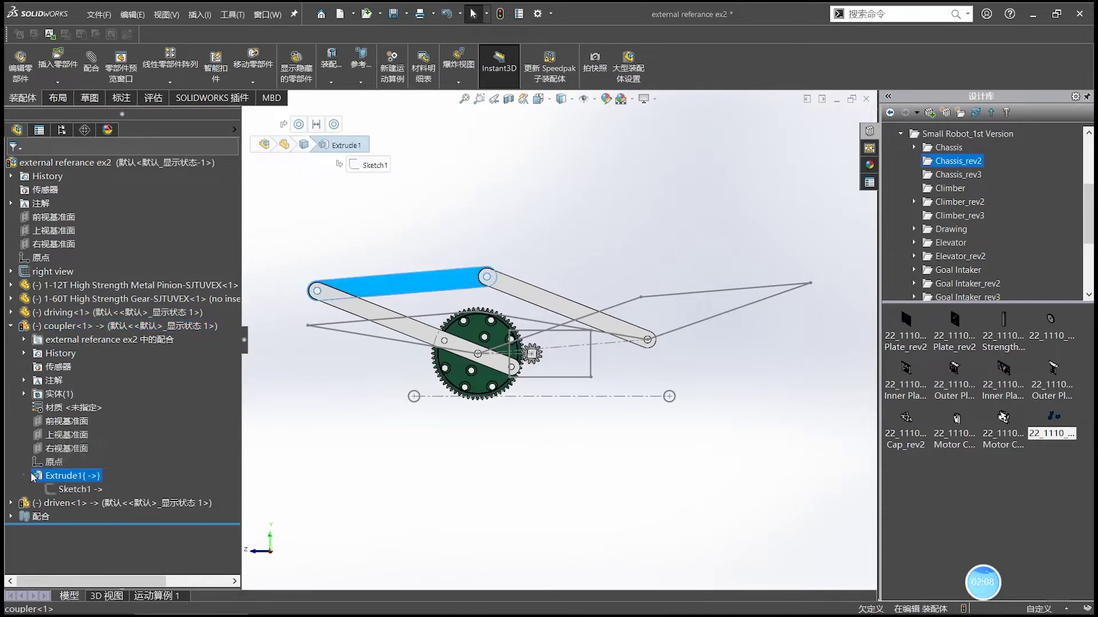
left_click(101, 490)
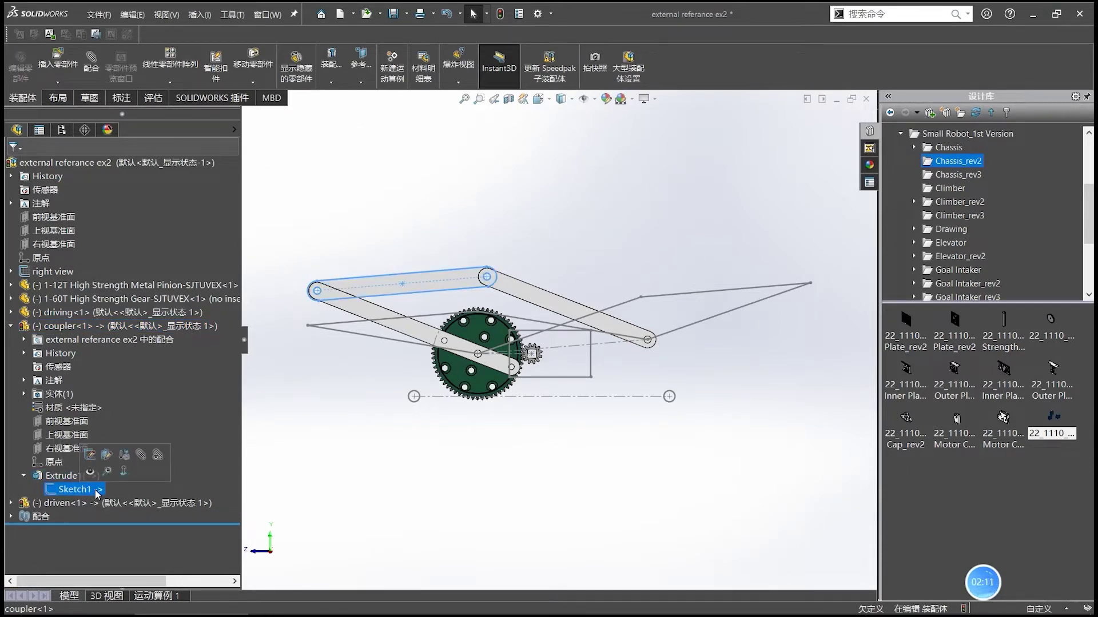
left_click(91, 478)
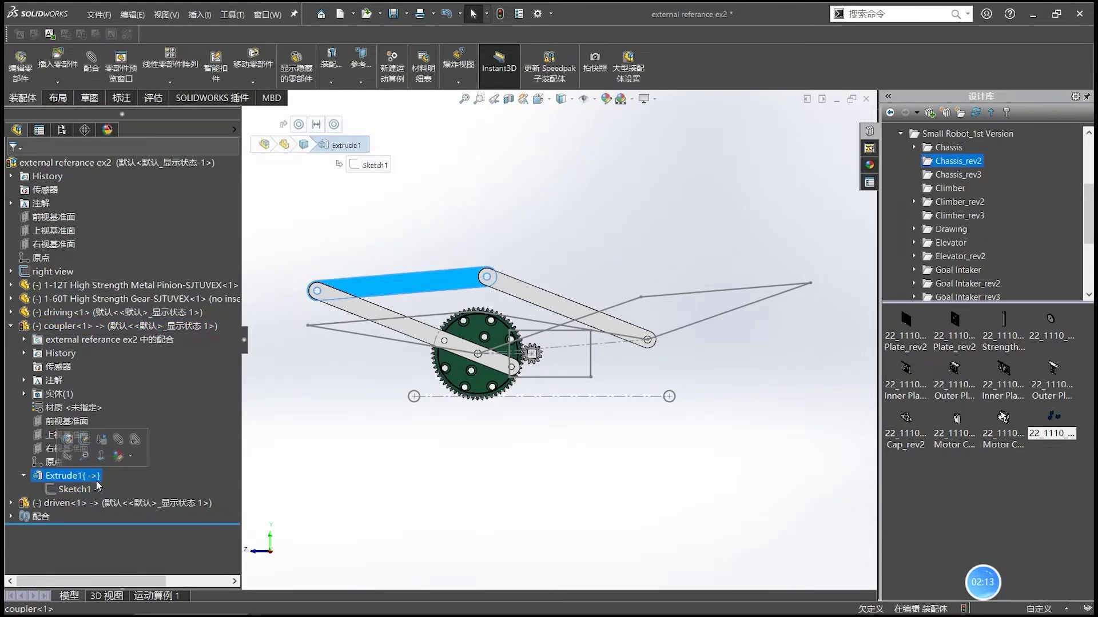
left_click(98, 489)
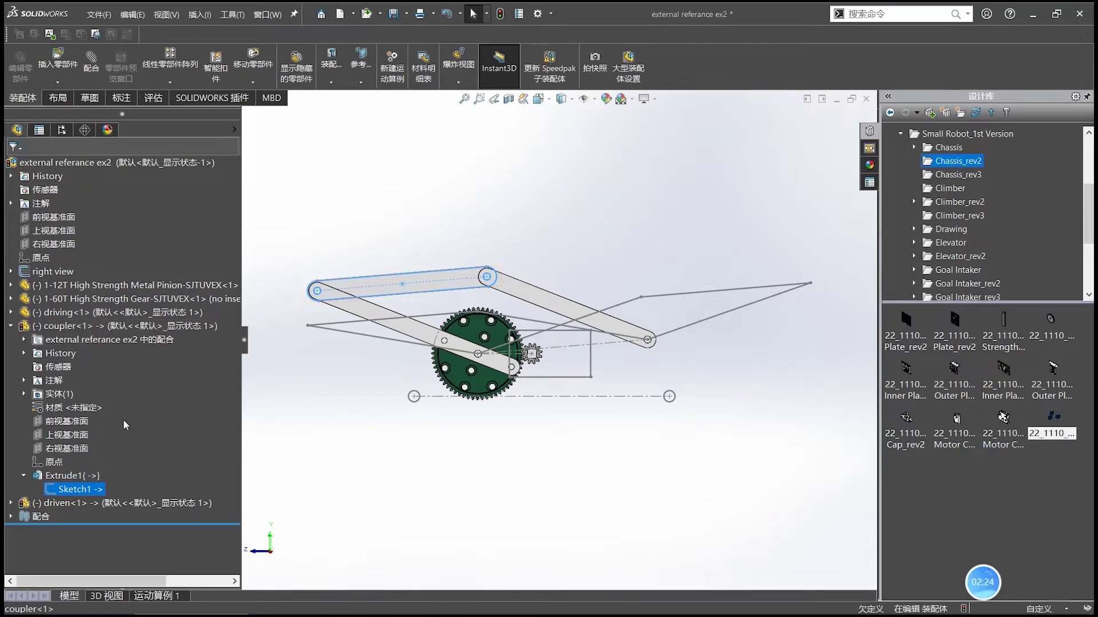
left_click(318, 532)
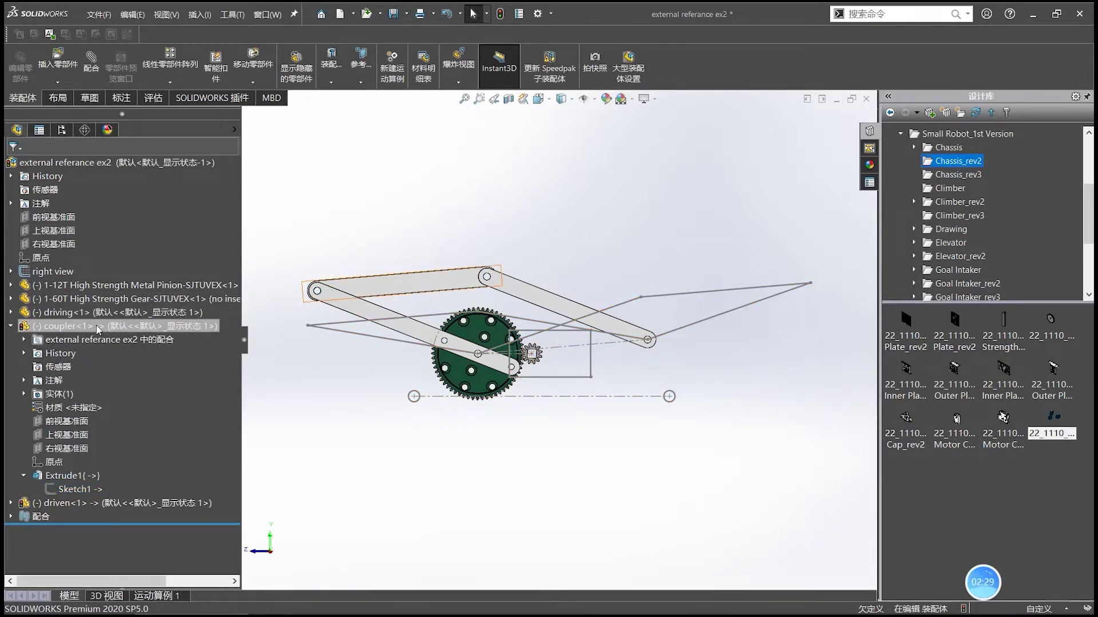
left_click(52, 326)
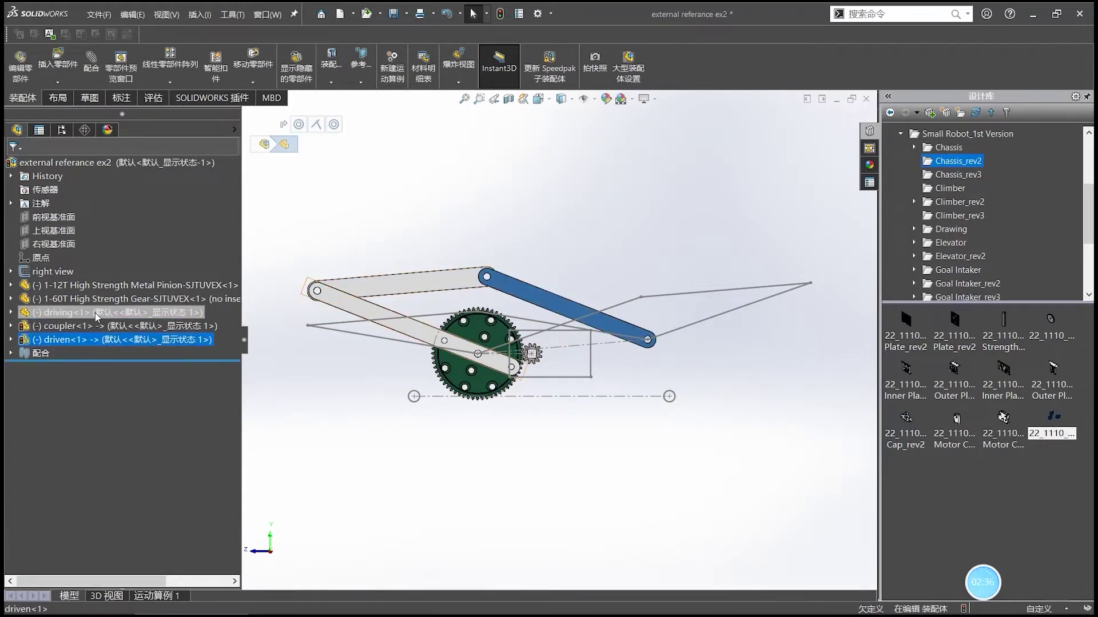
left_click(49, 313)
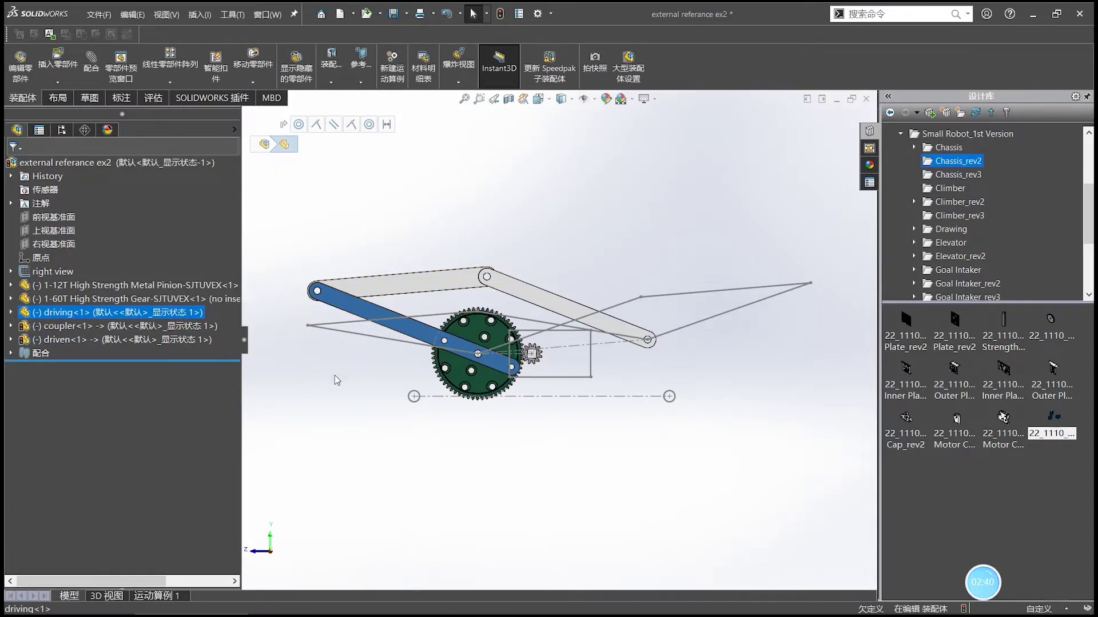
Open the driving link for in-context part editing, and return to editing the assembly.
left_click(364, 316)
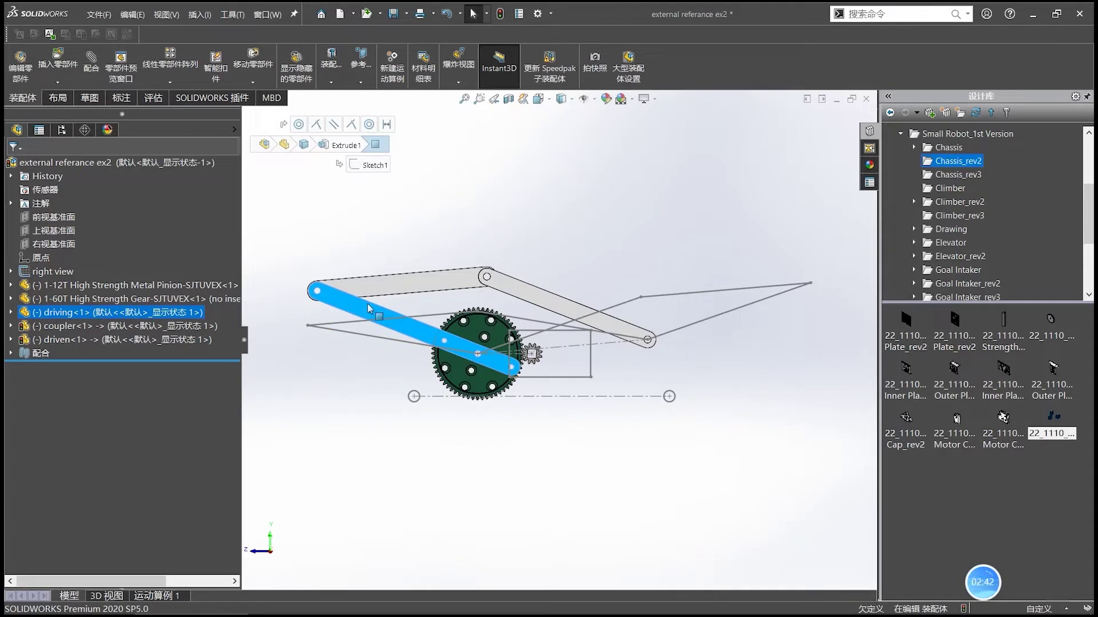
right_click(372, 307)
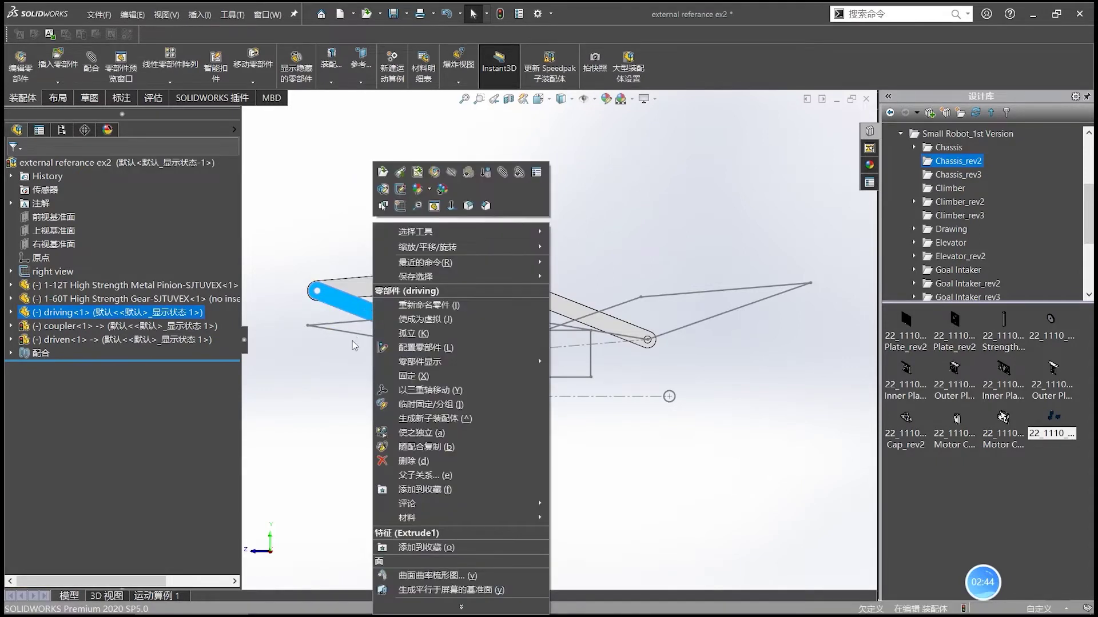
left_click(435, 172)
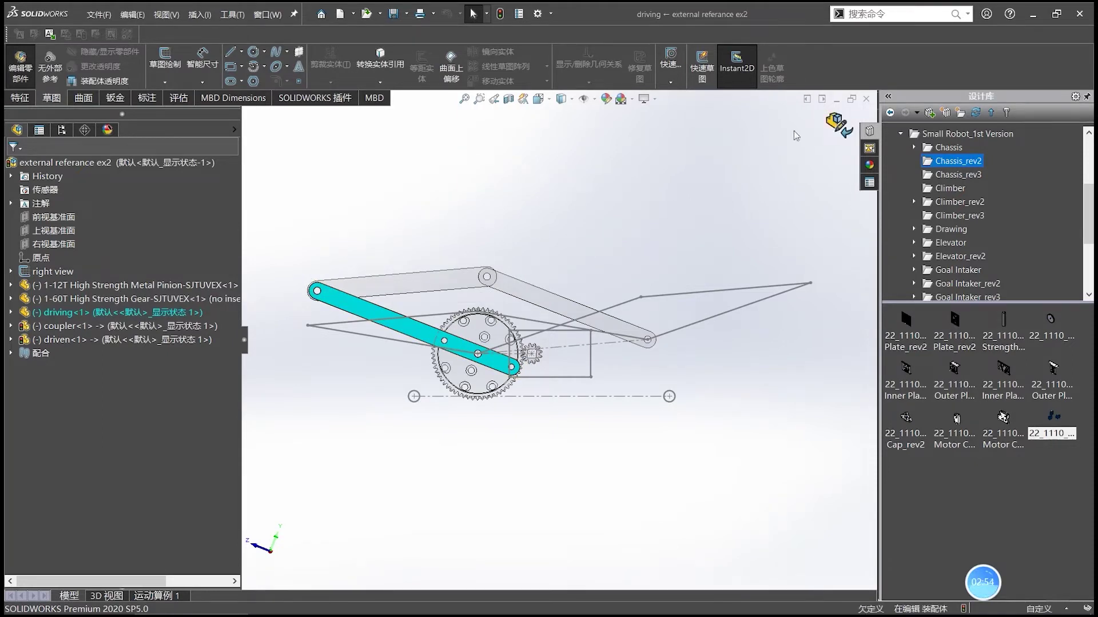
left_click(838, 123)
left_click(81, 164)
left_click(424, 243)
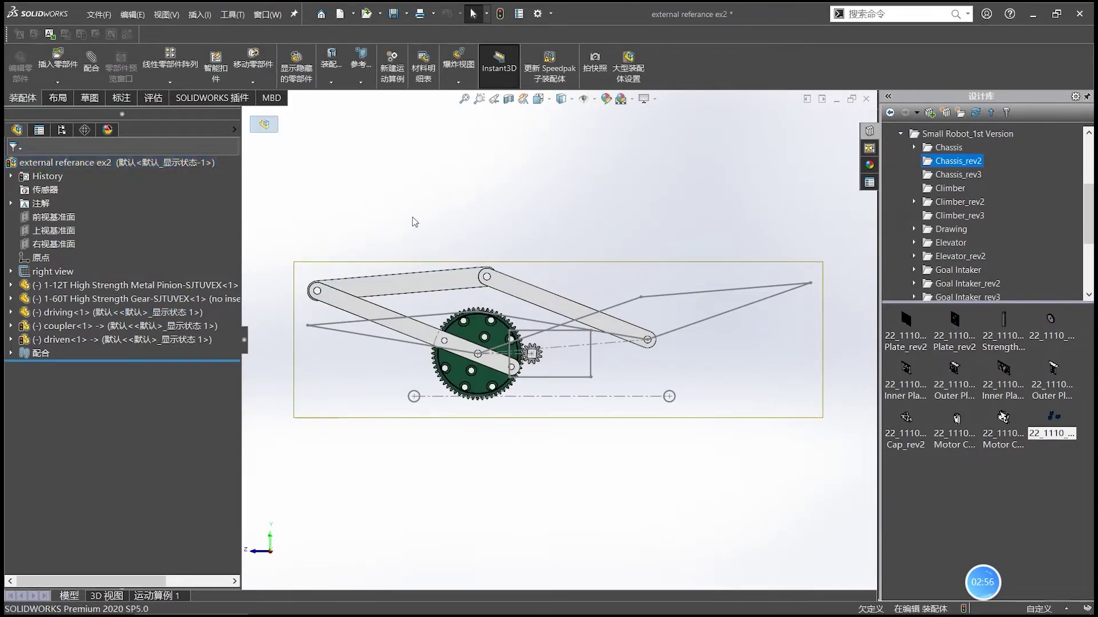
Open the driving link for in-context part editing within the assembly.
right_click(360, 307)
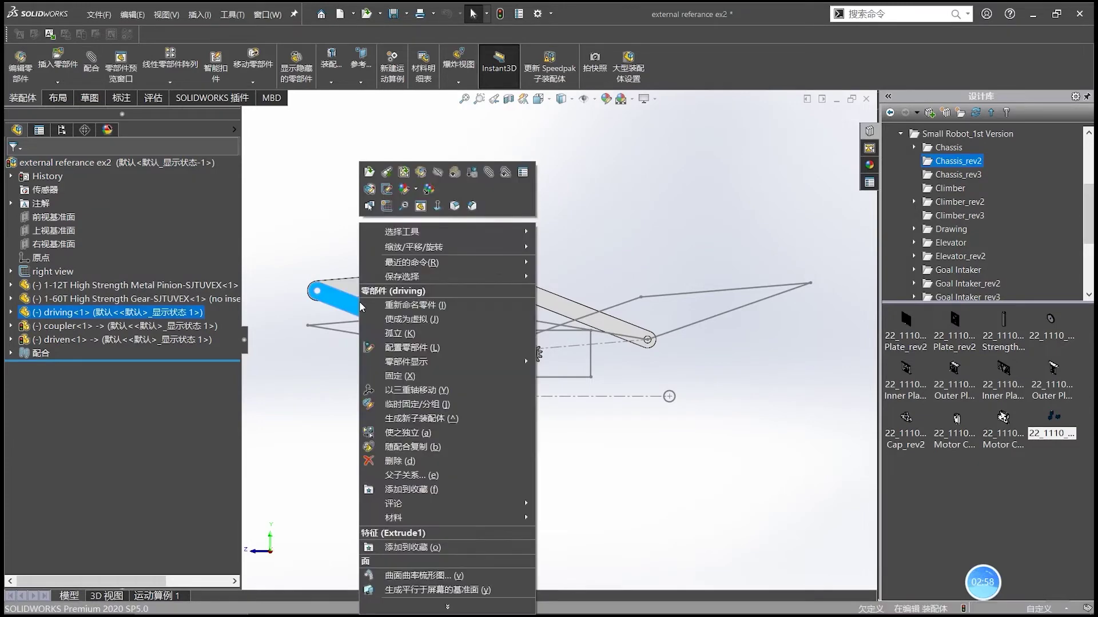
left_click(426, 177)
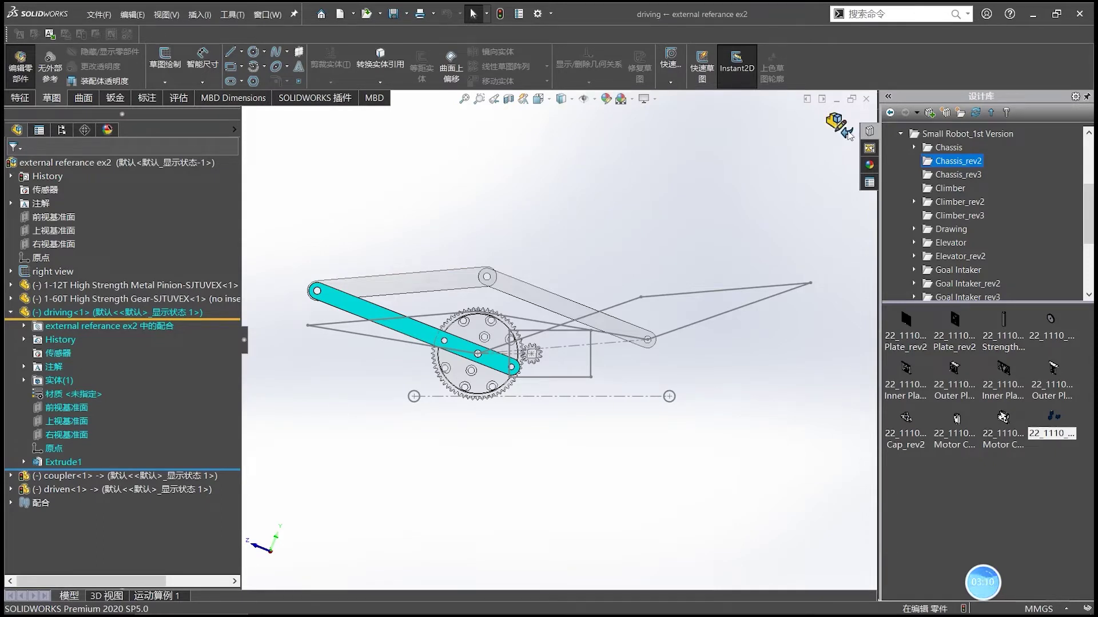
scroll(372, 319, "down", 2)
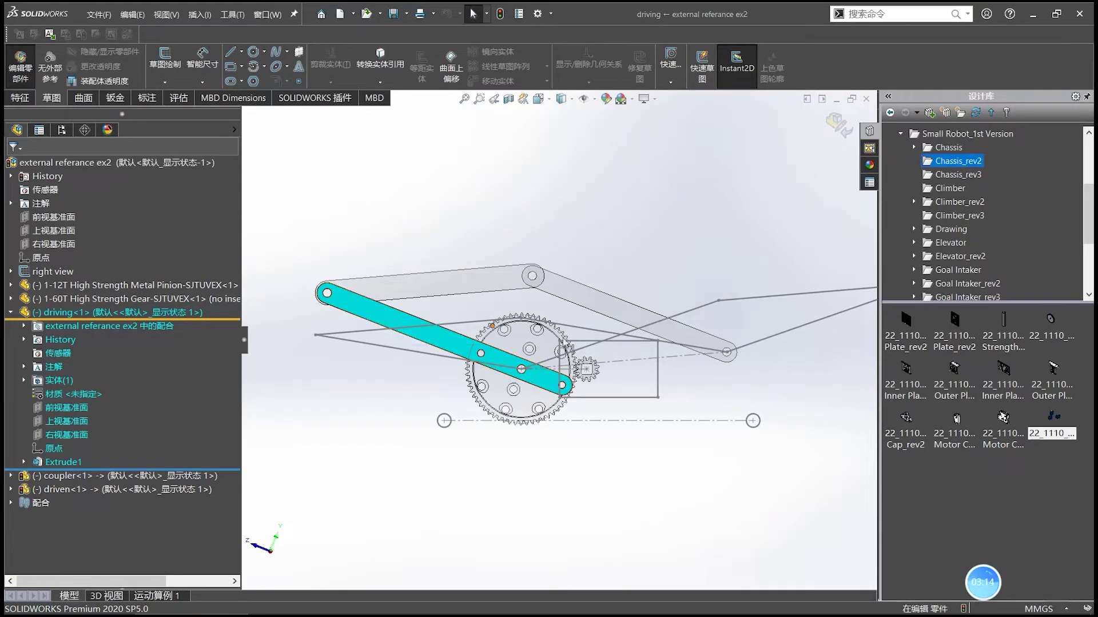
scroll(365, 315, "down", 1)
scroll(337, 314, "up", 1)
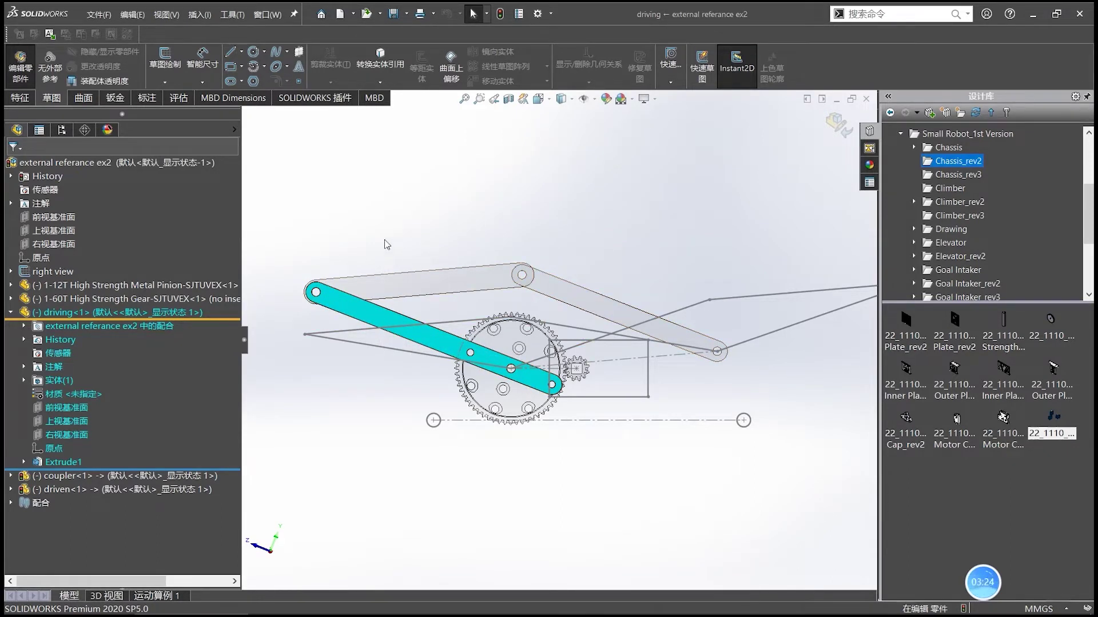
Review the system options for colors, external references, assemblies and display, including the assembly transparency for in-context editing.
left_click(537, 14)
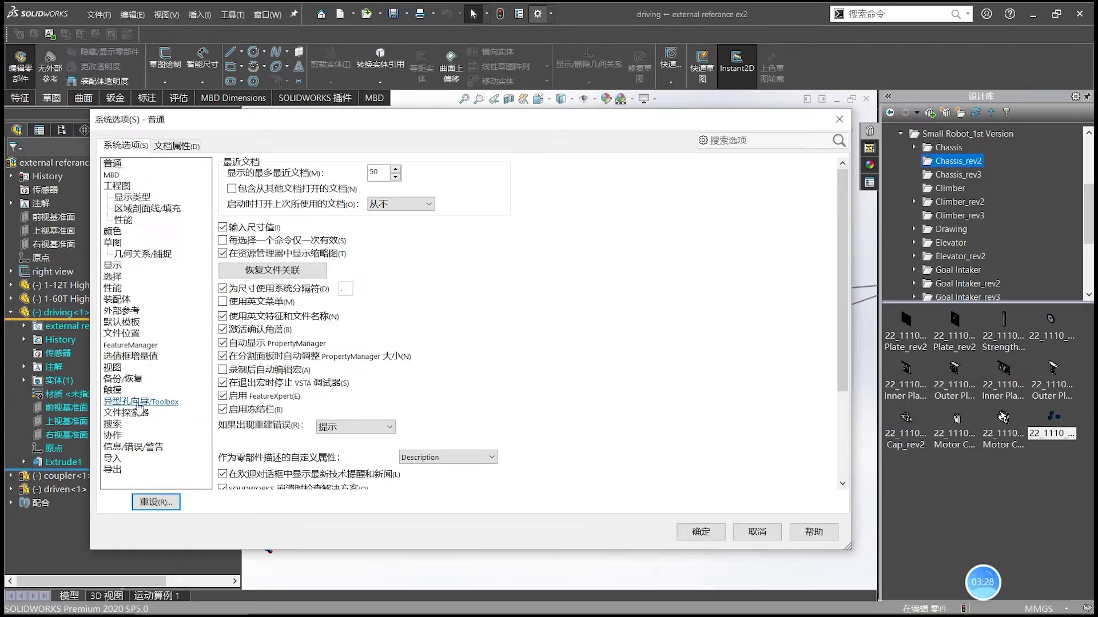
left_click(113, 232)
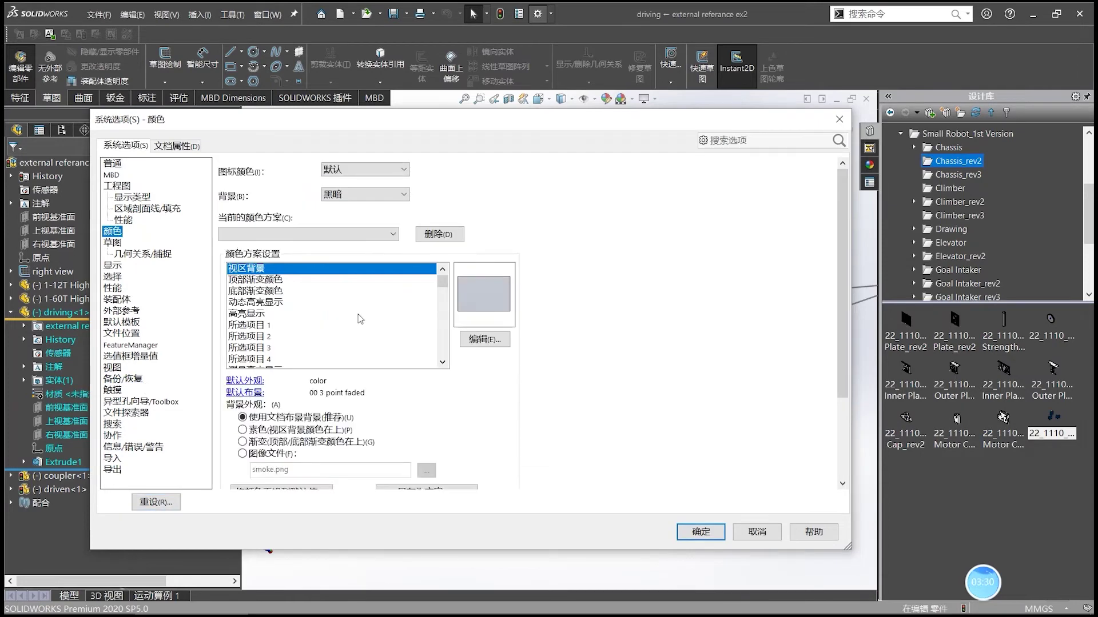
scroll(560, 402, "down", 3)
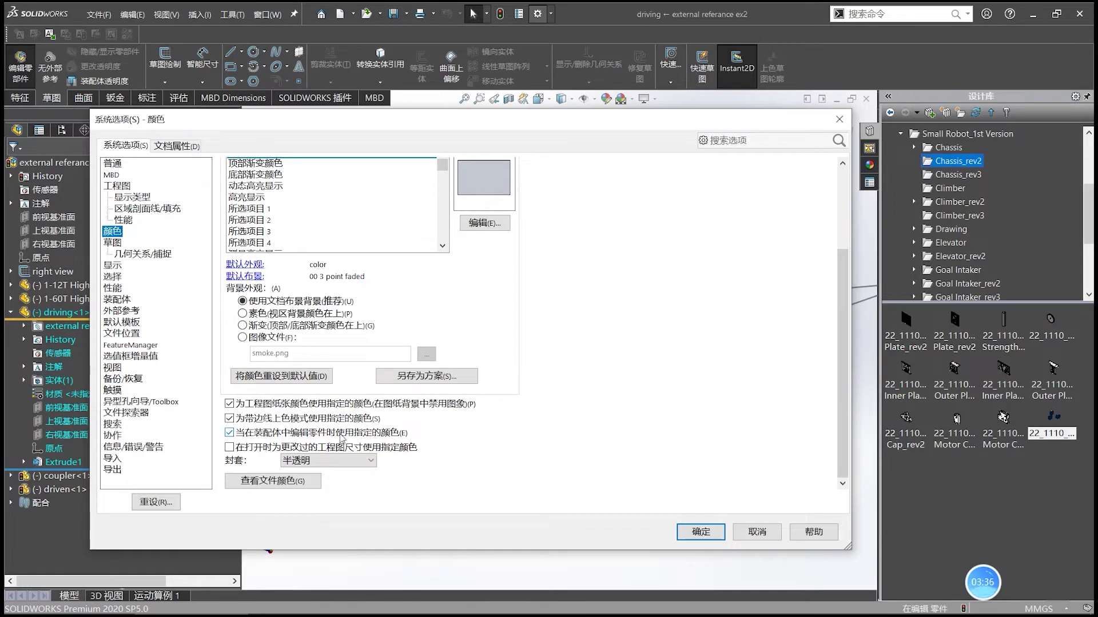
left_click(122, 311)
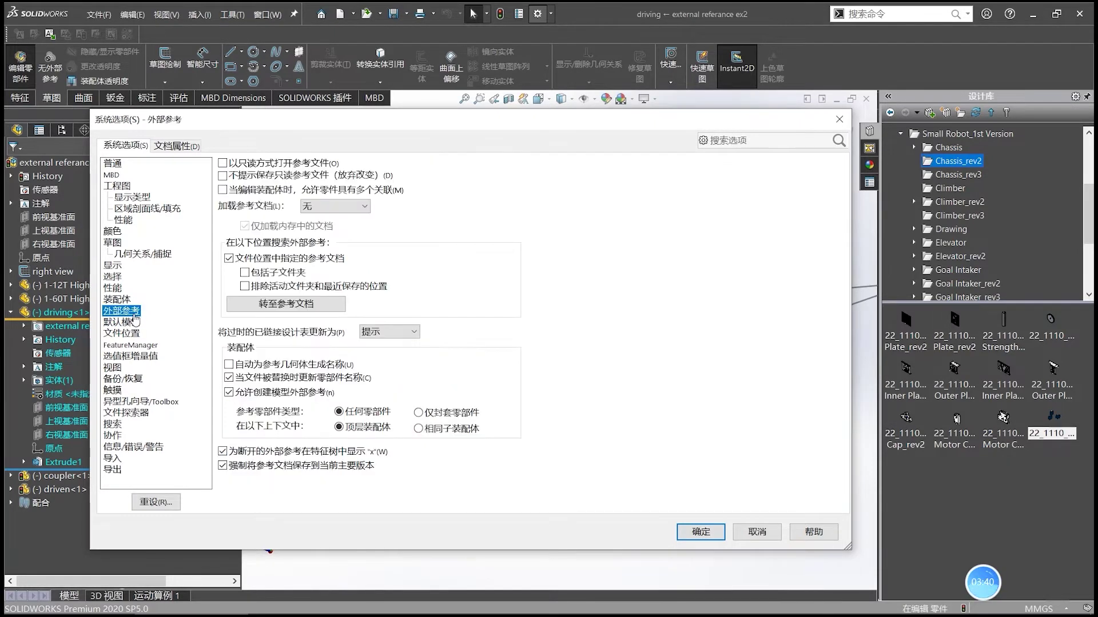
left_click(120, 300)
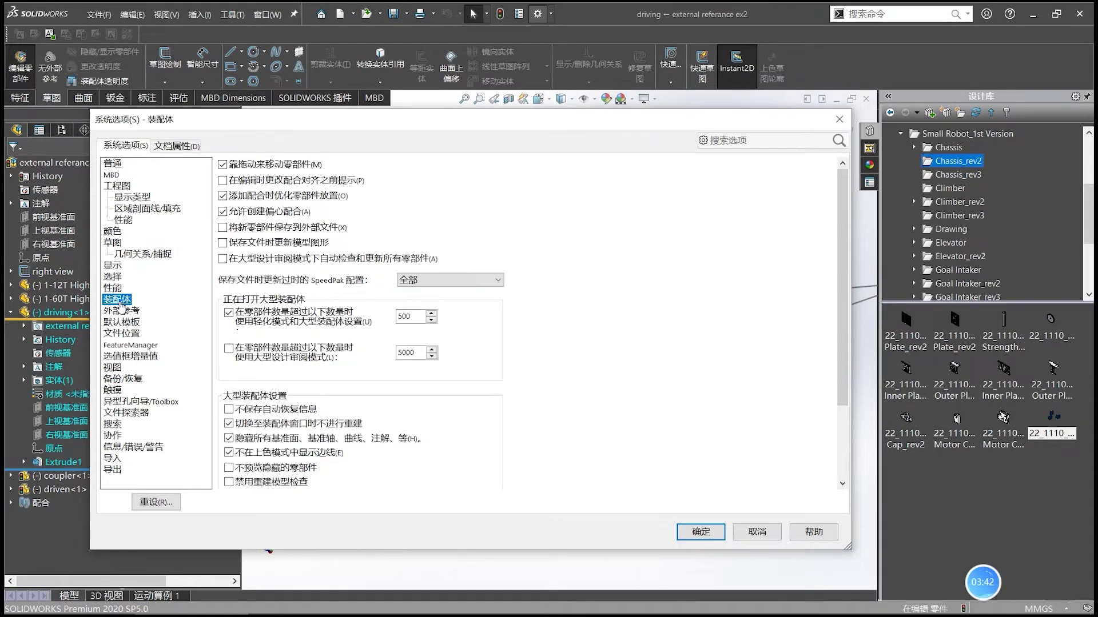
left_click(113, 265)
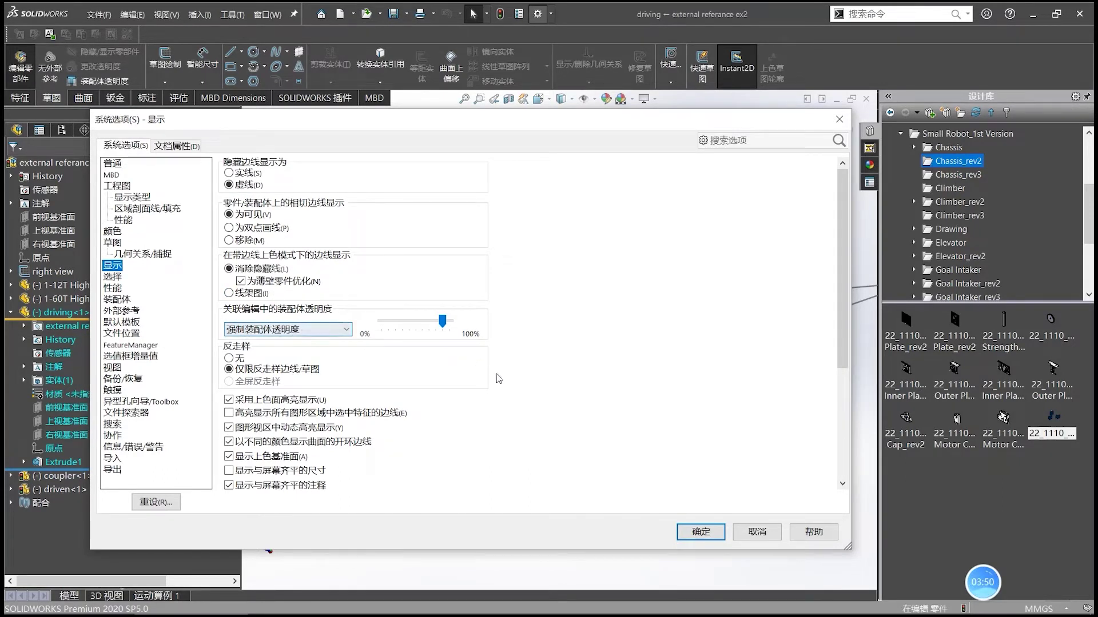
left_click(712, 531)
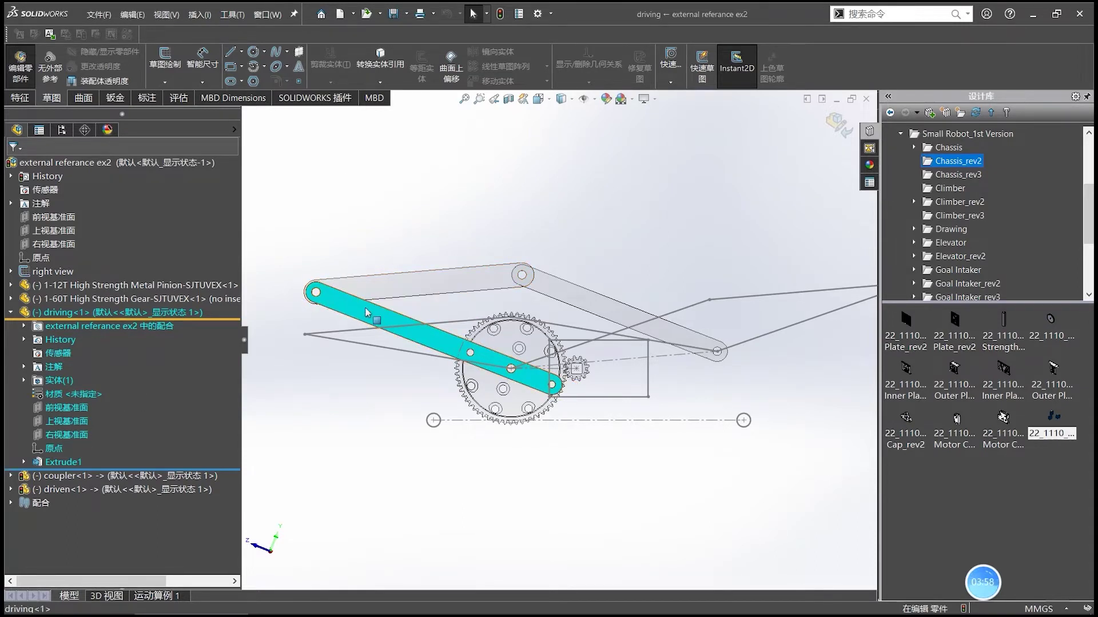
Edit Sketch1 of the driving link and make its construction centerline equal in length to the matching link line of the right view sketch.
left_click(382, 303)
left_click(24, 462)
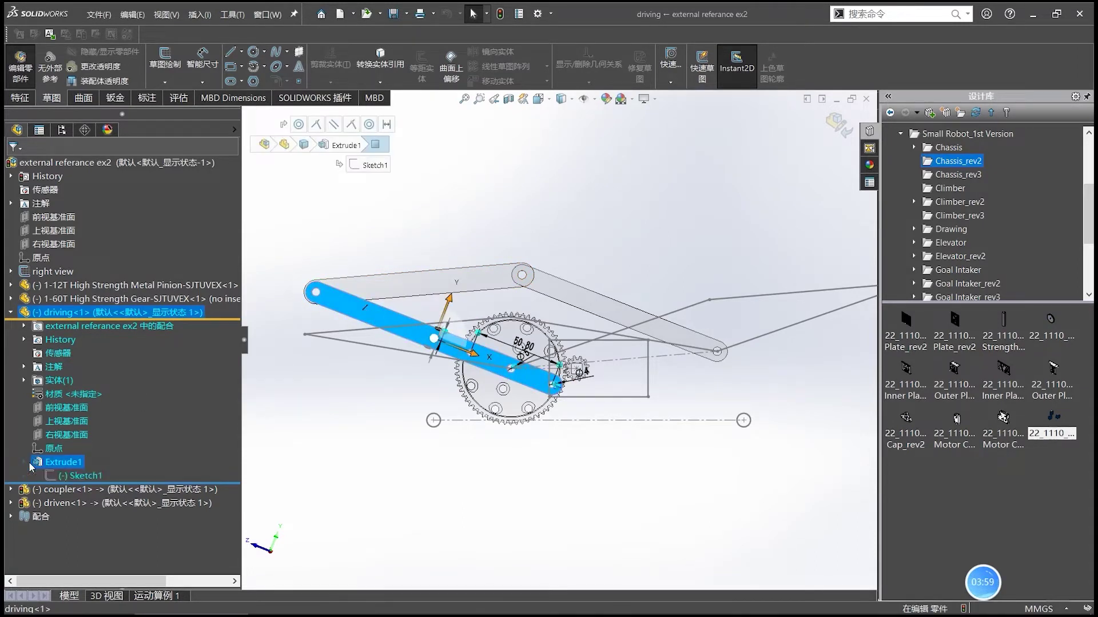
left_click(79, 478)
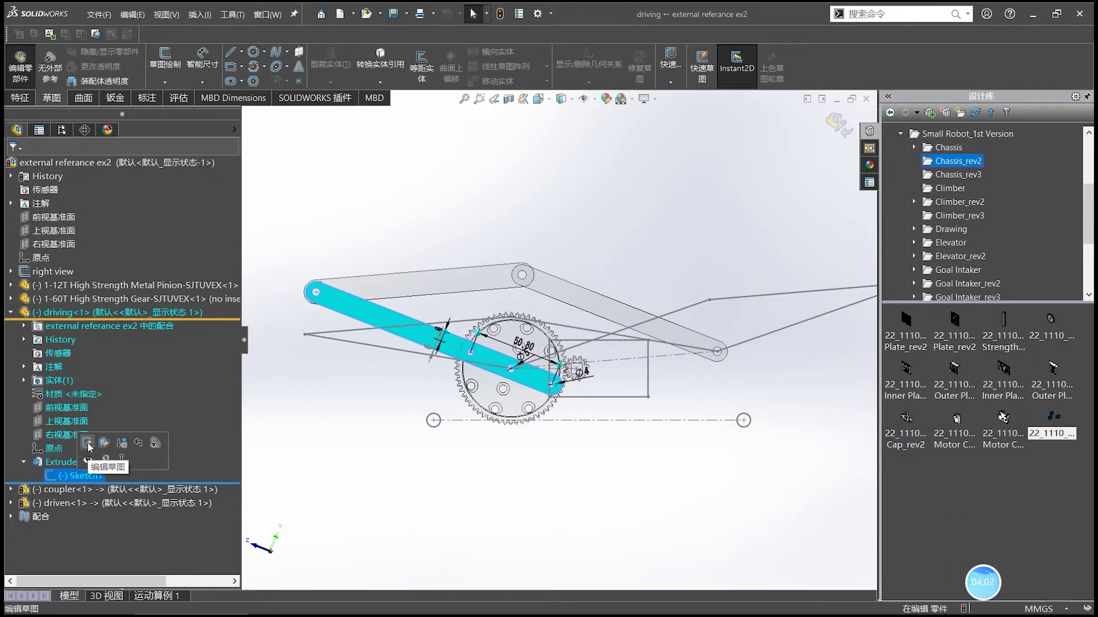
left_click(87, 443)
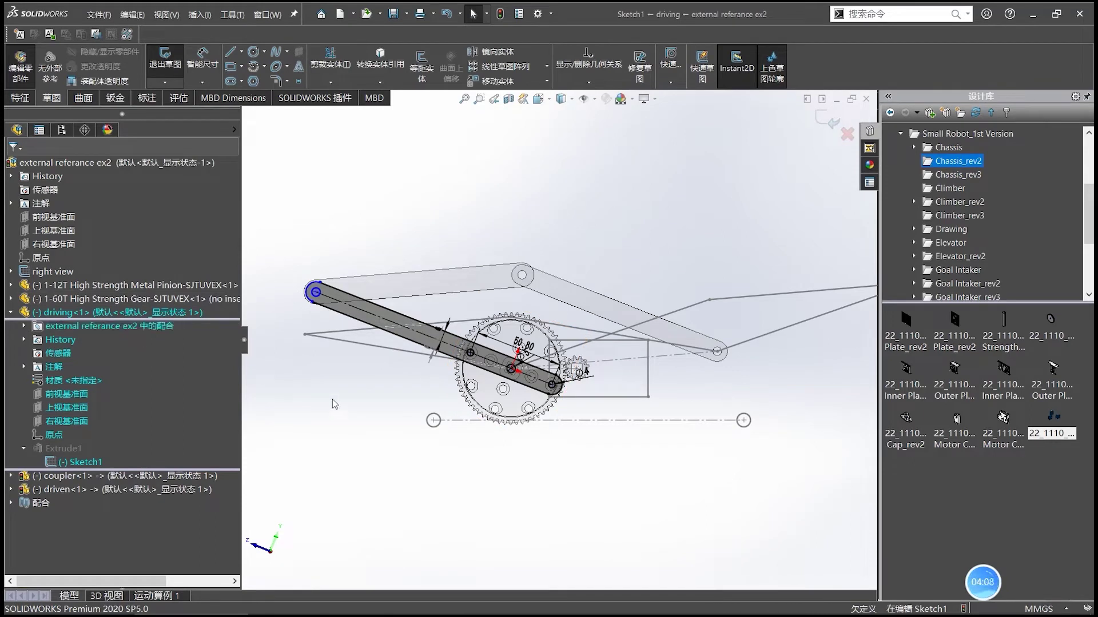
left_click(358, 312)
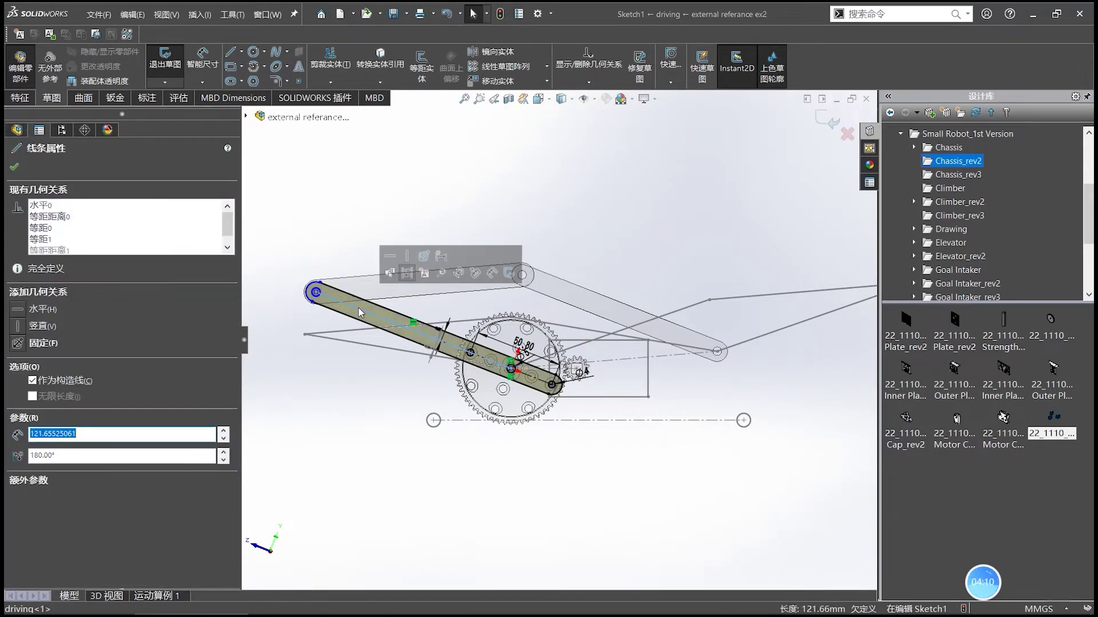
left_click(363, 348, "ctrl")
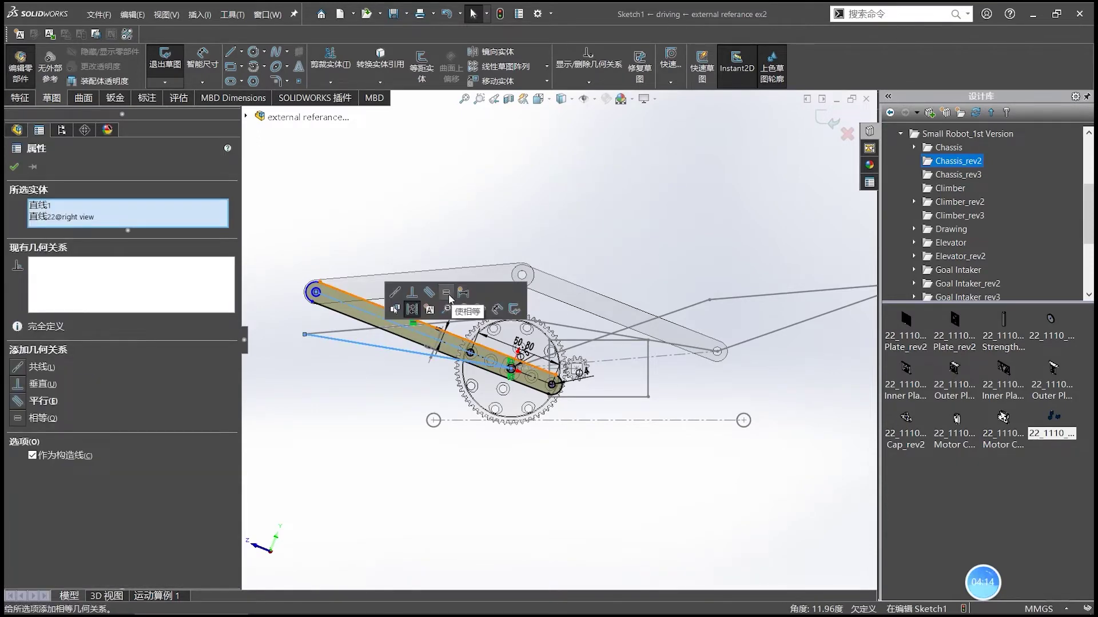
left_click(418, 209)
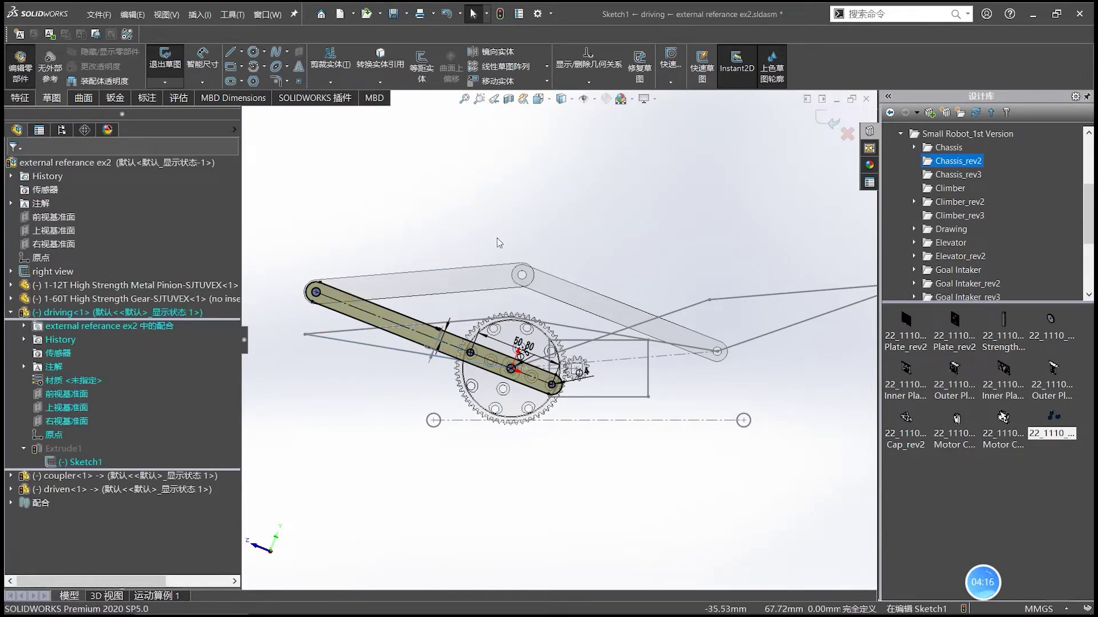
Compare the driving link's centerline and its geometric relations with the referenced line in the right view sketch.
left_click(374, 319)
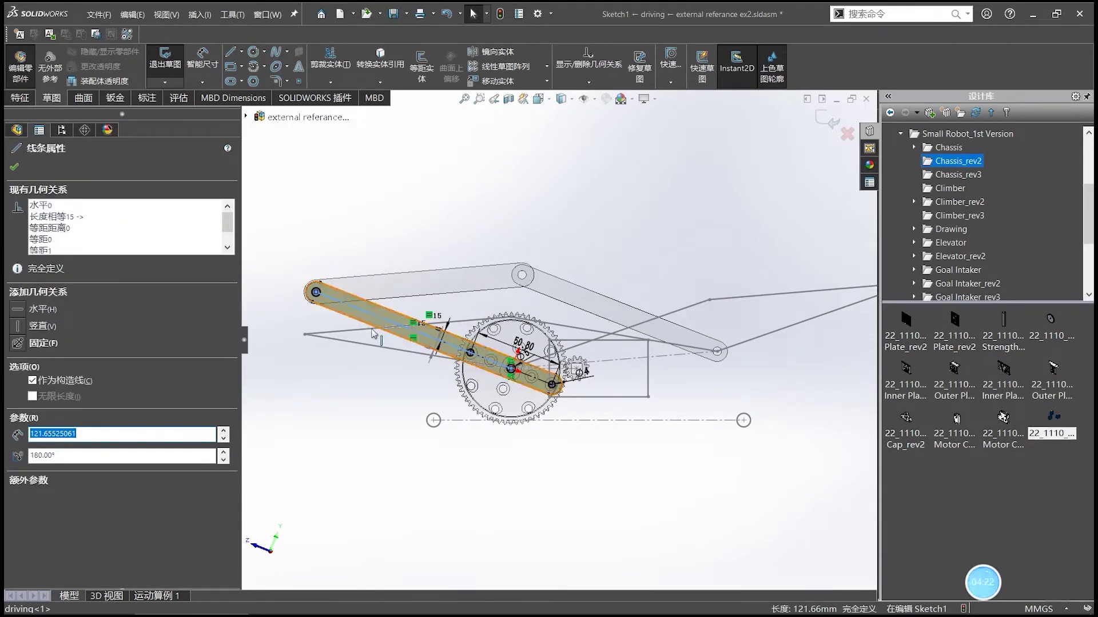
left_click(368, 349)
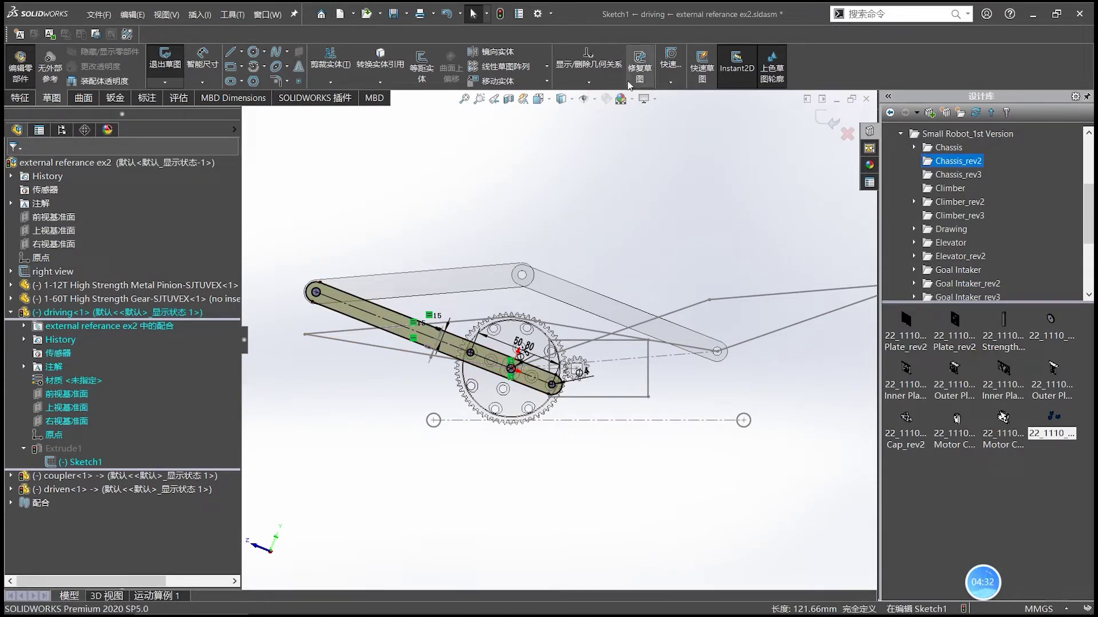
left_click(362, 314)
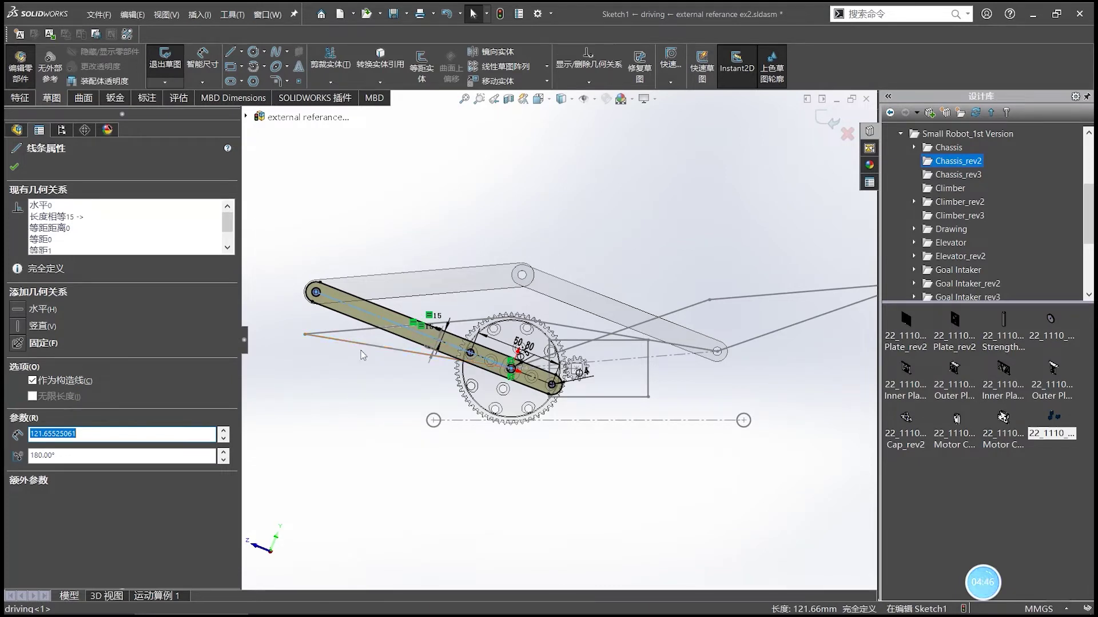
key("Escape")
Finish the in-context edit of the driving link's sketch, return to editing the assembly, and collapse the feature tree.
left_click(827, 120)
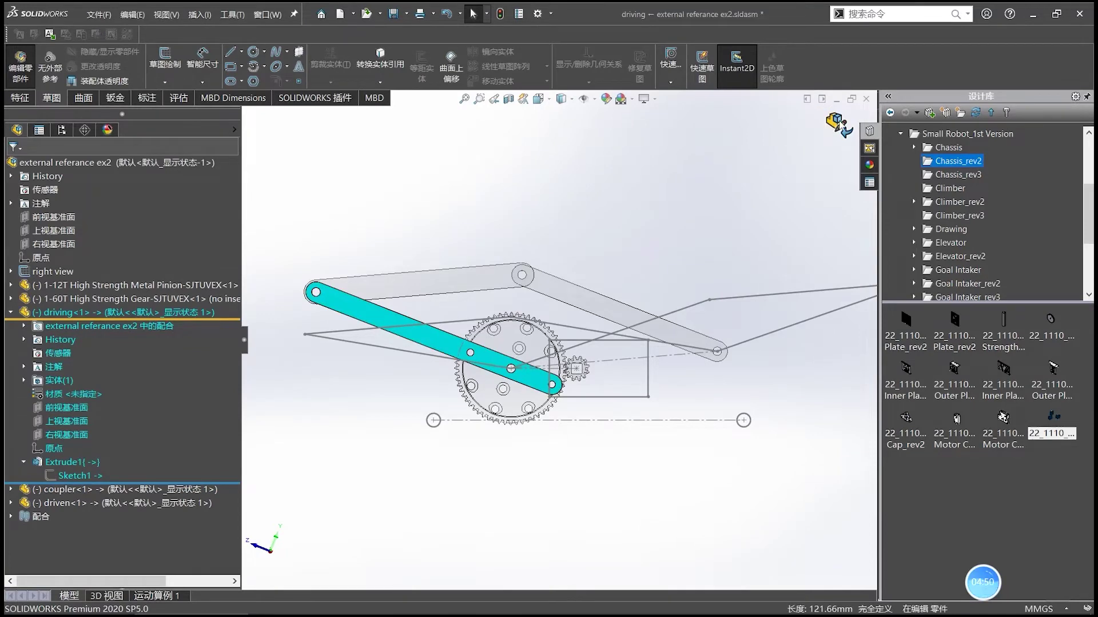
left_click(836, 121)
right_click(152, 389)
left_click(177, 395)
Compare the external reference marks of the driving, coupler and driven components in the feature tree.
left_click(125, 312)
left_click(123, 327)
left_click(117, 340)
left_click(120, 312)
left_click(118, 326)
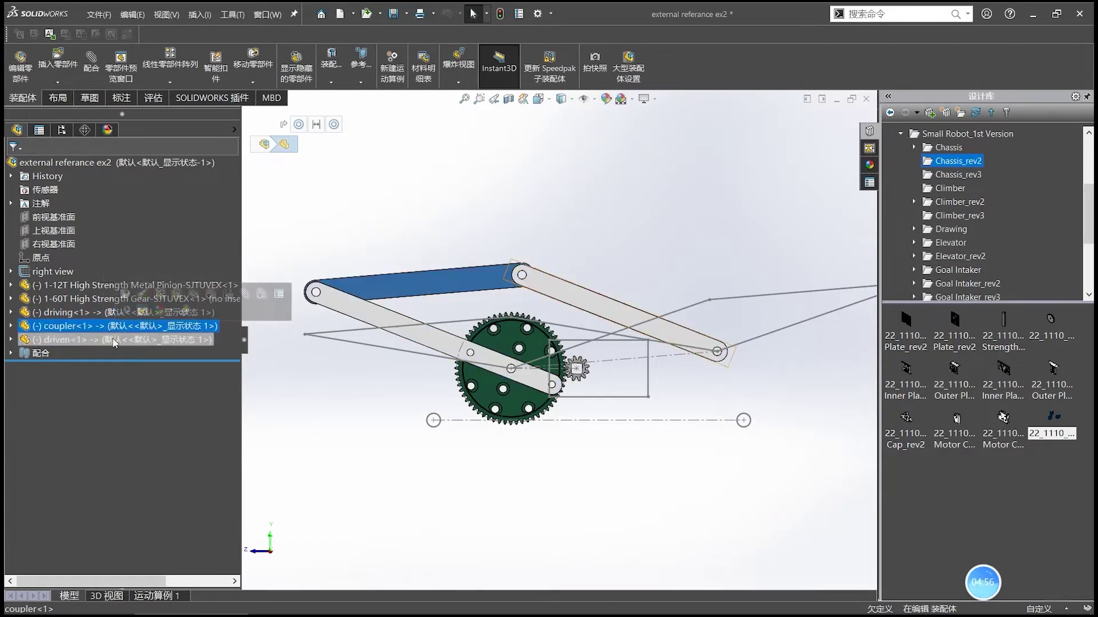
left_click(117, 339)
left_click(117, 326)
left_click(117, 340)
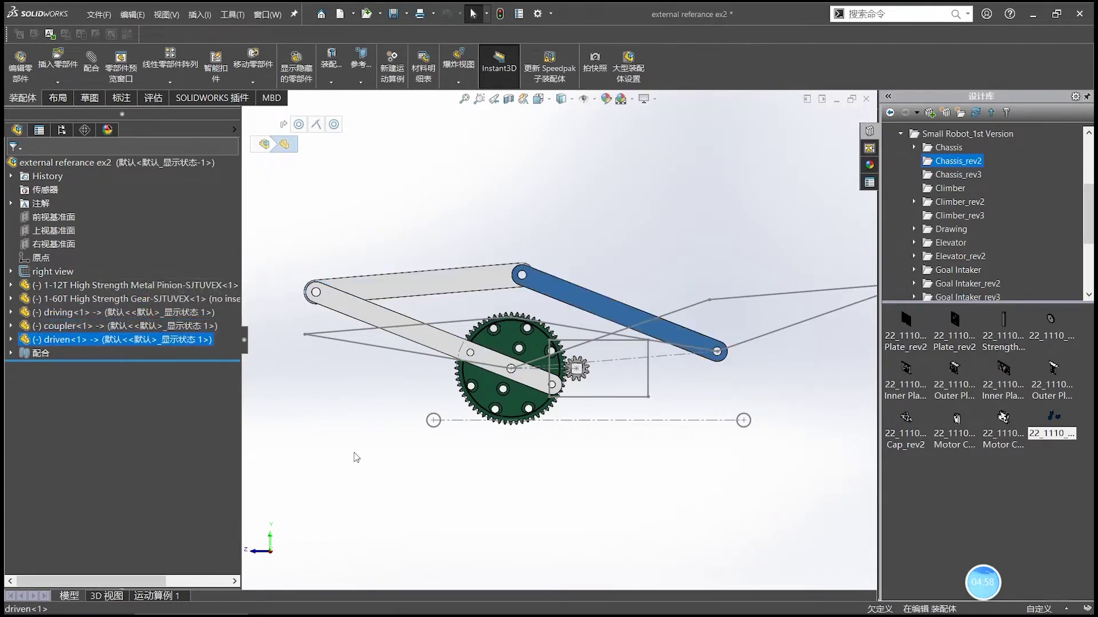
left_click(389, 456)
Move the coupler and the driven link to examine the linkage's motion against the layout sketch and gears.
scroll(493, 436, "up", 2)
left_click_drag(457, 301, 597, 342)
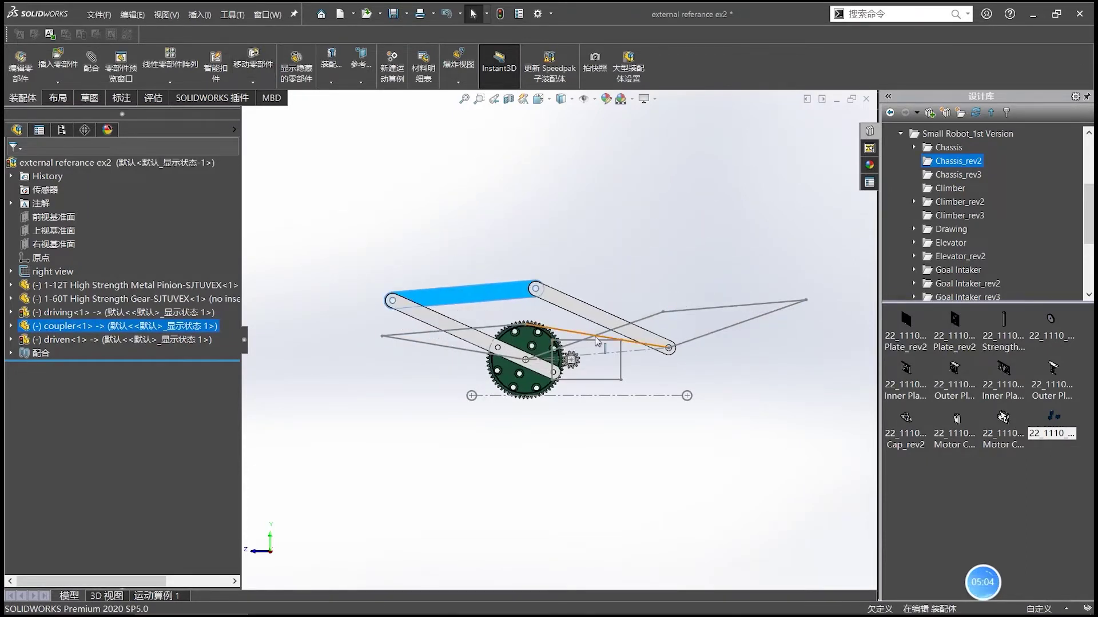
scroll(544, 345, "down", 3)
middle_click_drag(535, 309, 561, 322)
scroll(553, 329, "down", 2)
scroll(561, 322, "down", 1)
left_click_drag(573, 240, 523, 380)
mouse_move(525, 377)
middle_mouse_down()
mouse_move(507, 343)
mouse_move(529, 363)
middle_mouse_up()
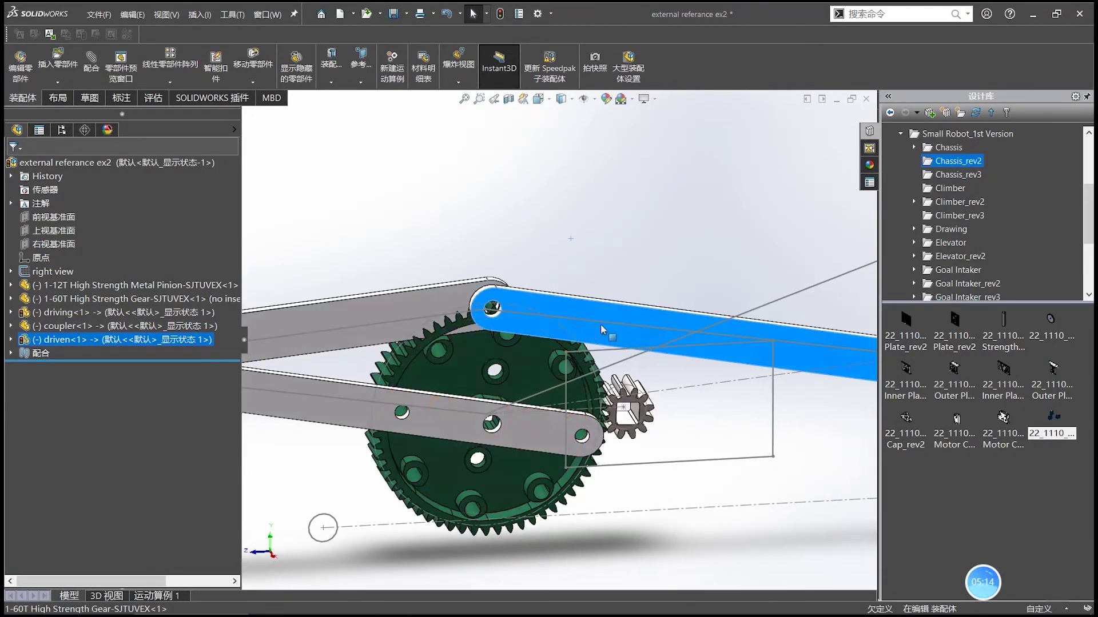
Open the right view layout sketch and set the height of the driving-coupler joint above the origin to 30 mm.
double_click(603, 323)
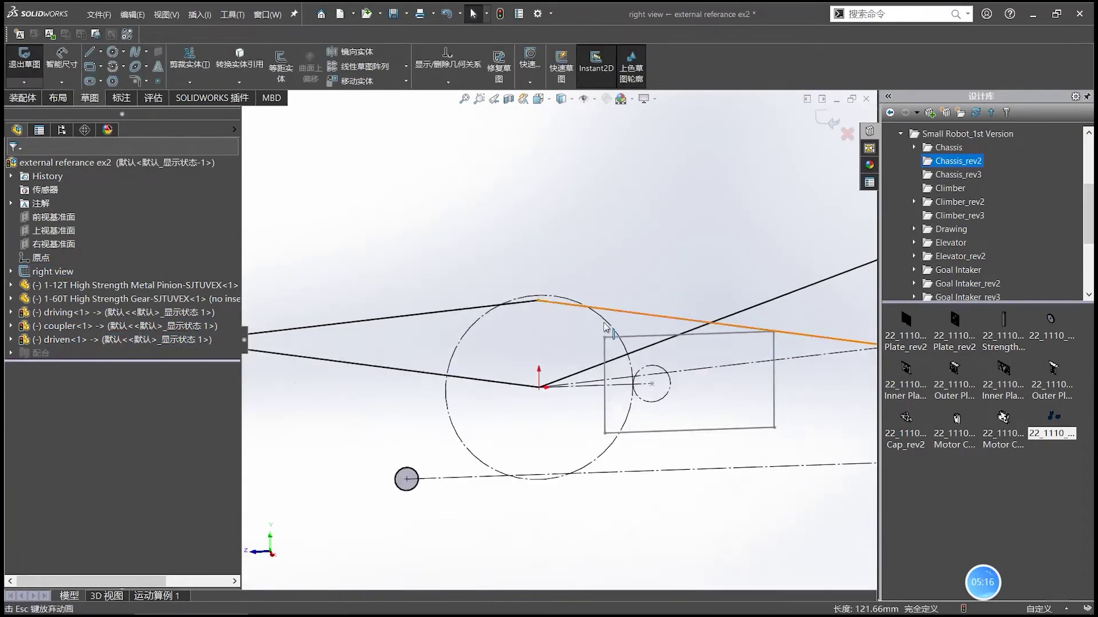
scroll(608, 305, "down", 1)
scroll(553, 313, "up", 2)
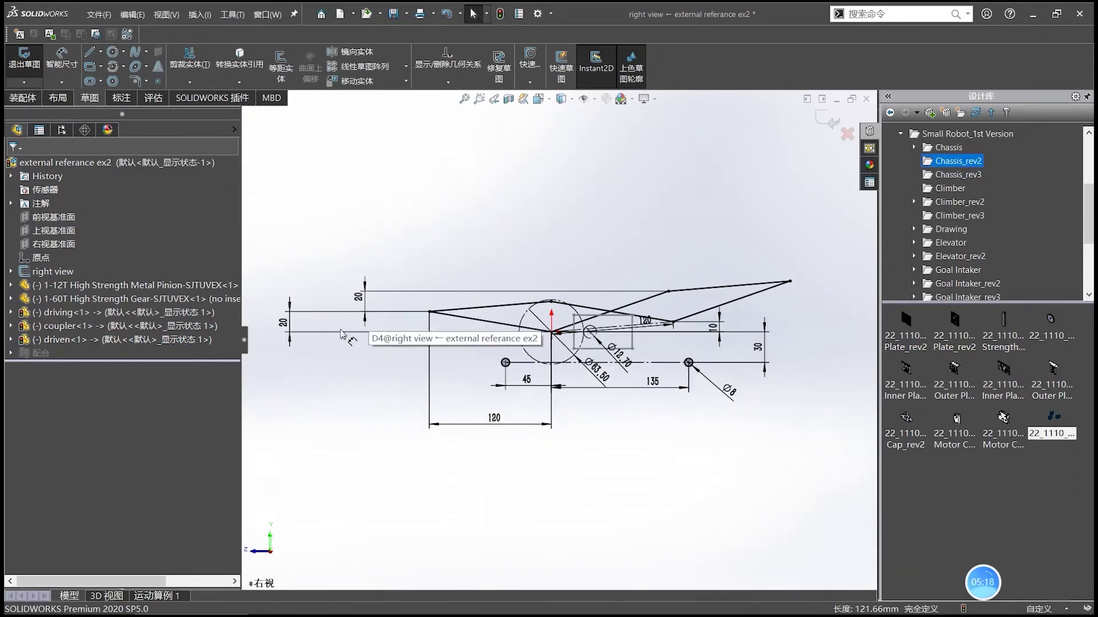
left_click(286, 326)
left_click(289, 331)
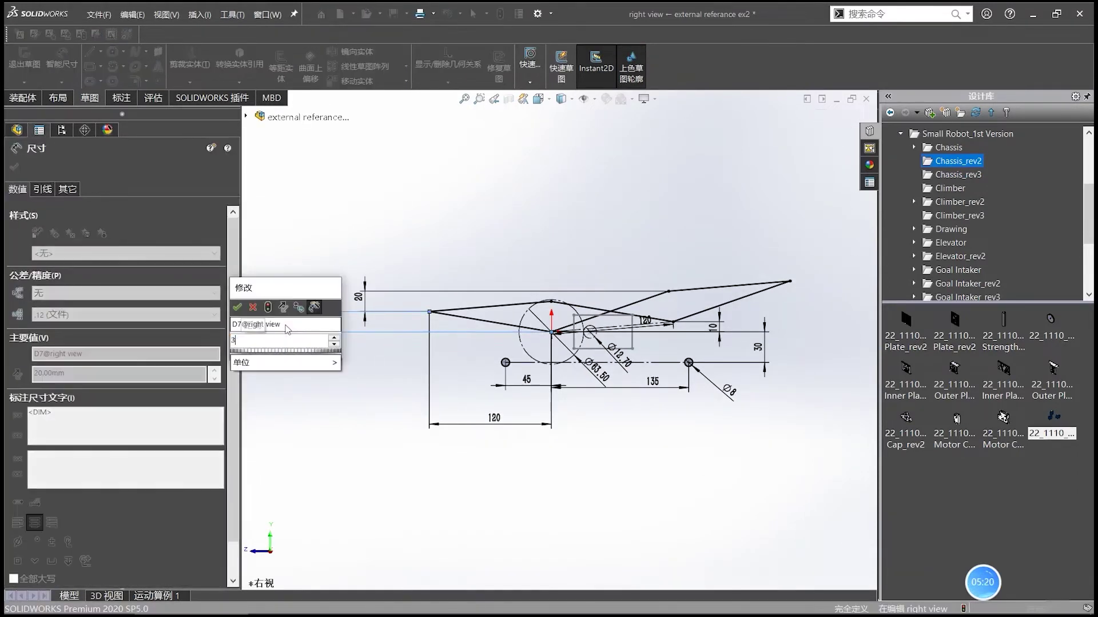
key("Return")
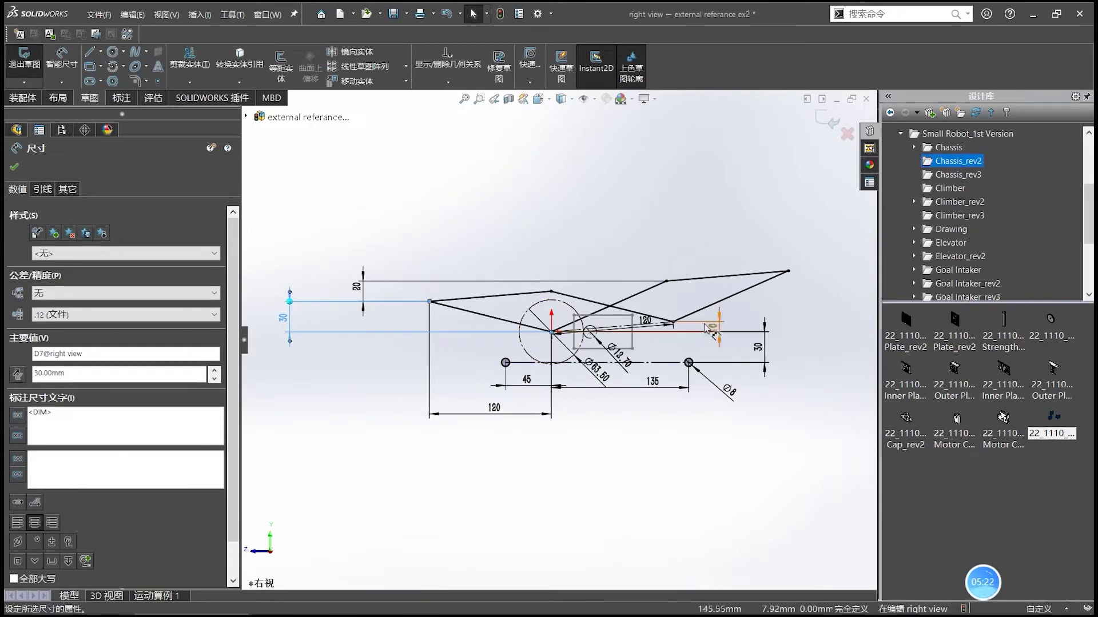
Set the height of the driven link's fixed pivot above the origin to 20 mm and exit the layout sketch.
key("Escape")
left_click(710, 323)
type("20")
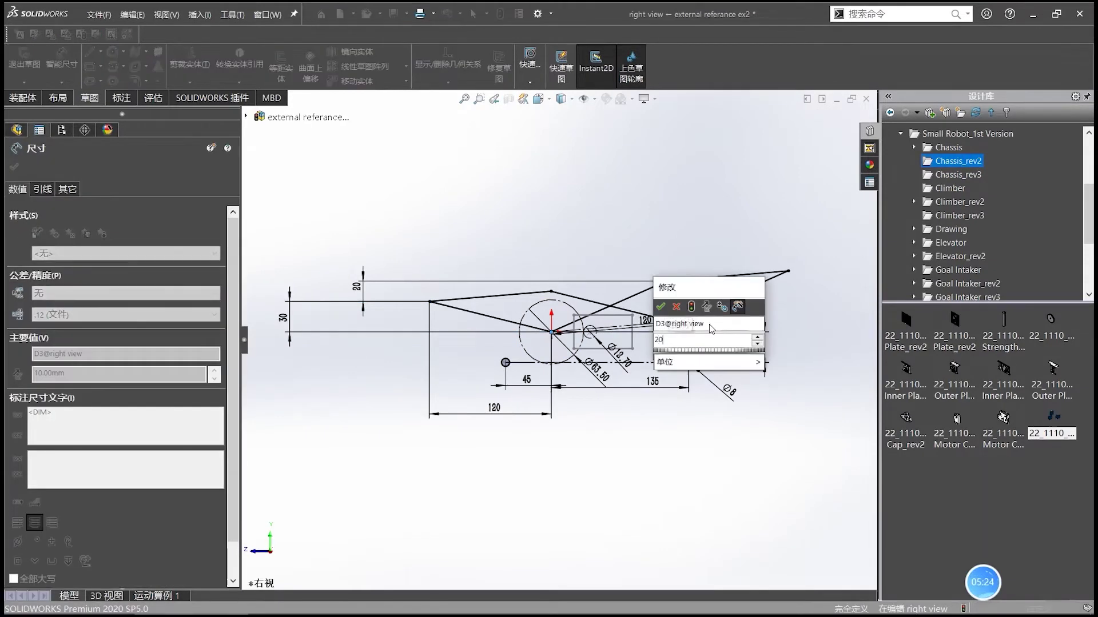
key("Return")
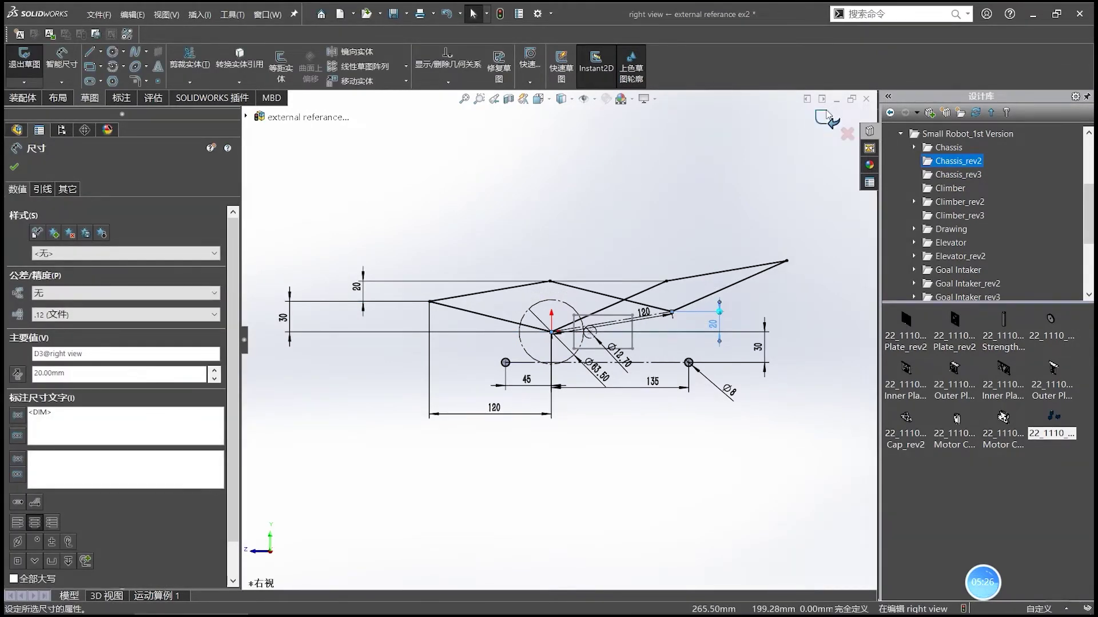
key("Escape")
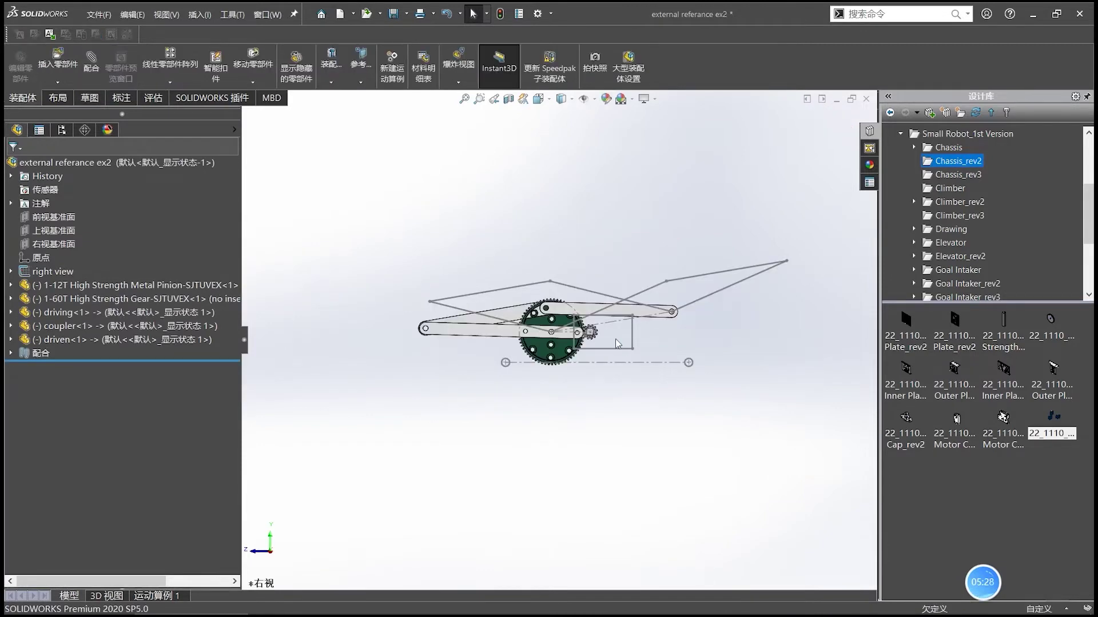
Reposition the linkage over the layout sketch and check the edge lengths of the driven link and the coupler.
scroll(507, 301, "down", 2)
left_click_drag(451, 380, 446, 289)
scroll(550, 335, "up", 2)
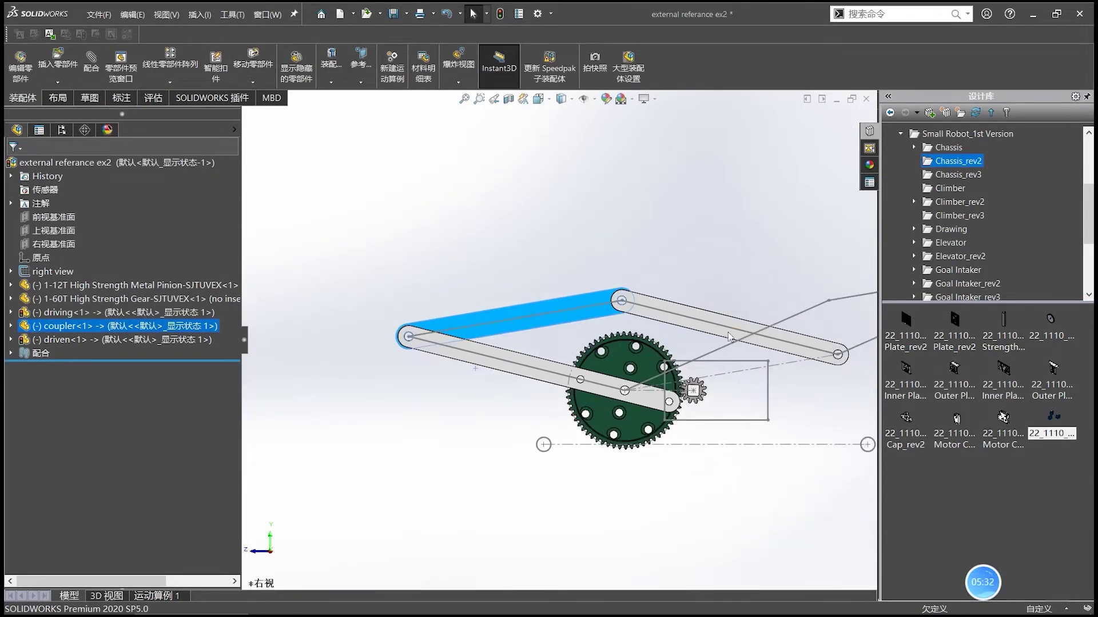
left_click(635, 319)
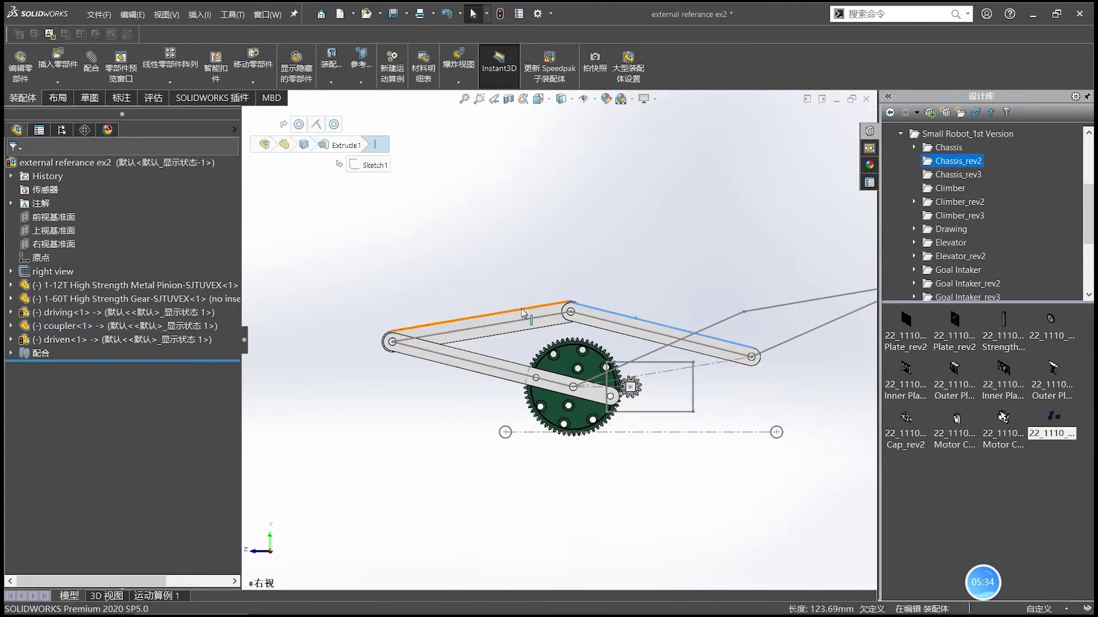
left_click(522, 312)
left_click_drag(511, 318, 601, 297)
Set the distance between the origin and the driven link's pivot to 140 mm in the right view sketch and exit it.
double_click(608, 321)
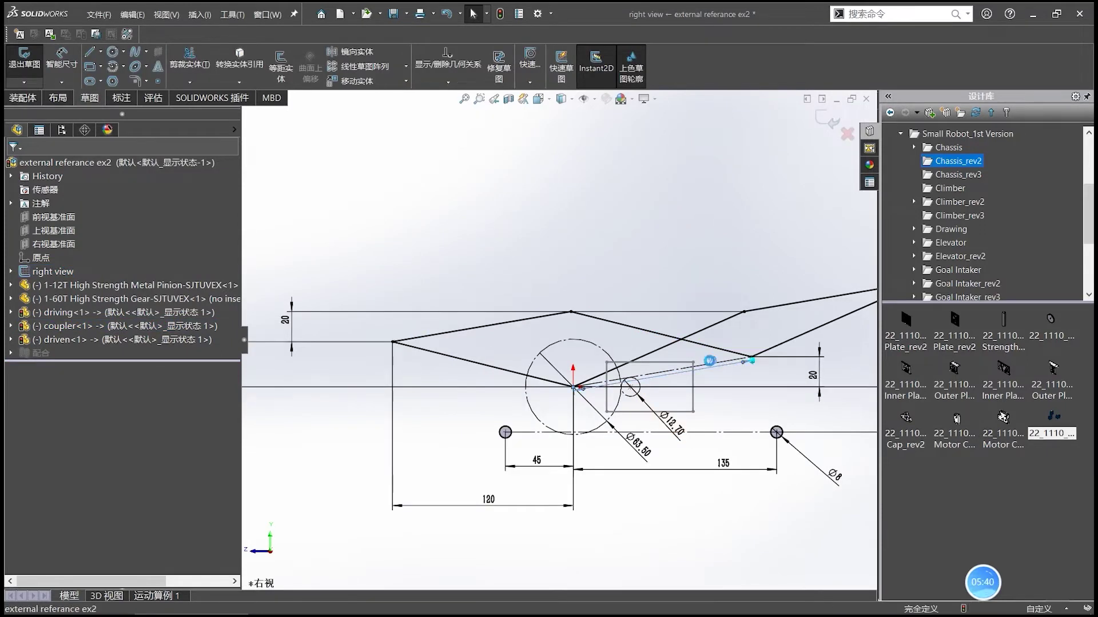
left_click(711, 365)
type("140")
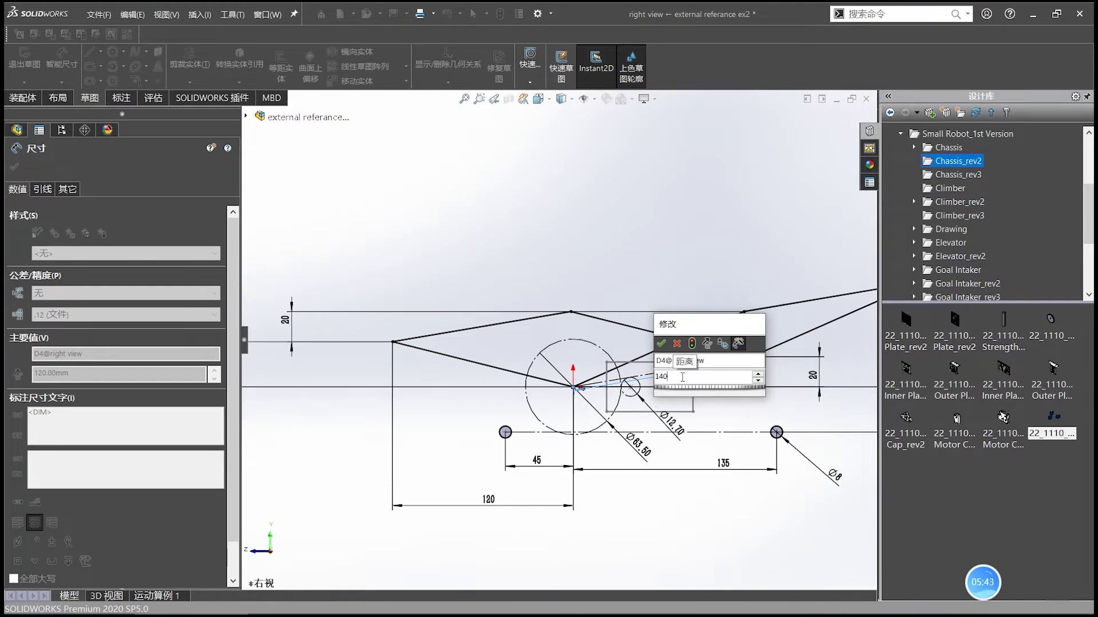
key("Return")
left_click(827, 120)
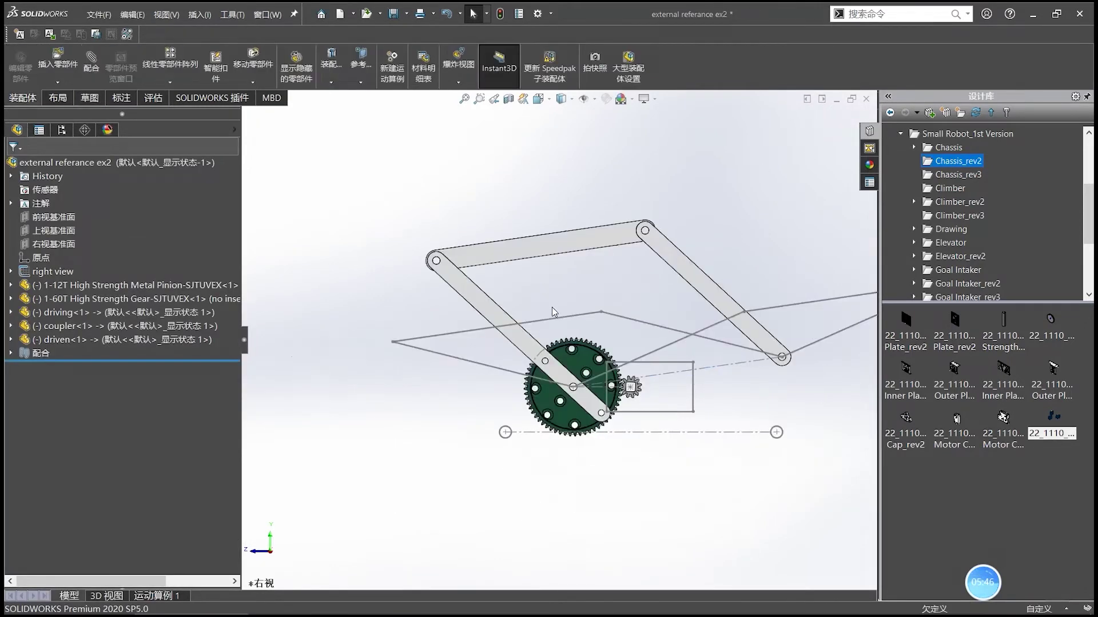
Undo the pivot distance change and compare the coupler edge's length before and after.
left_click_drag(550, 245, 457, 329)
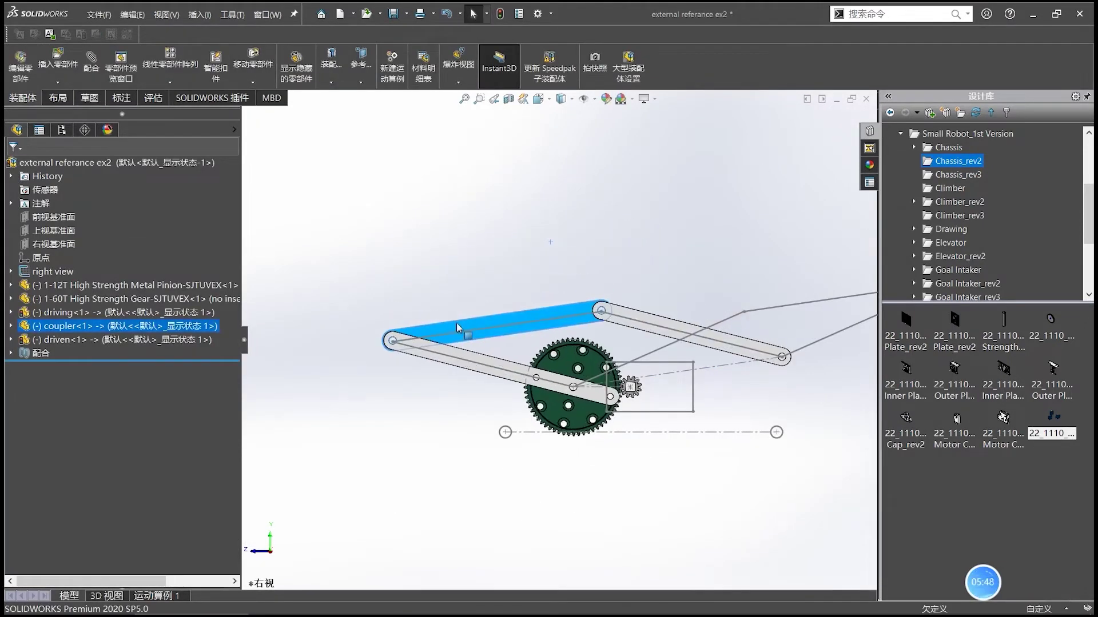
left_click(422, 328)
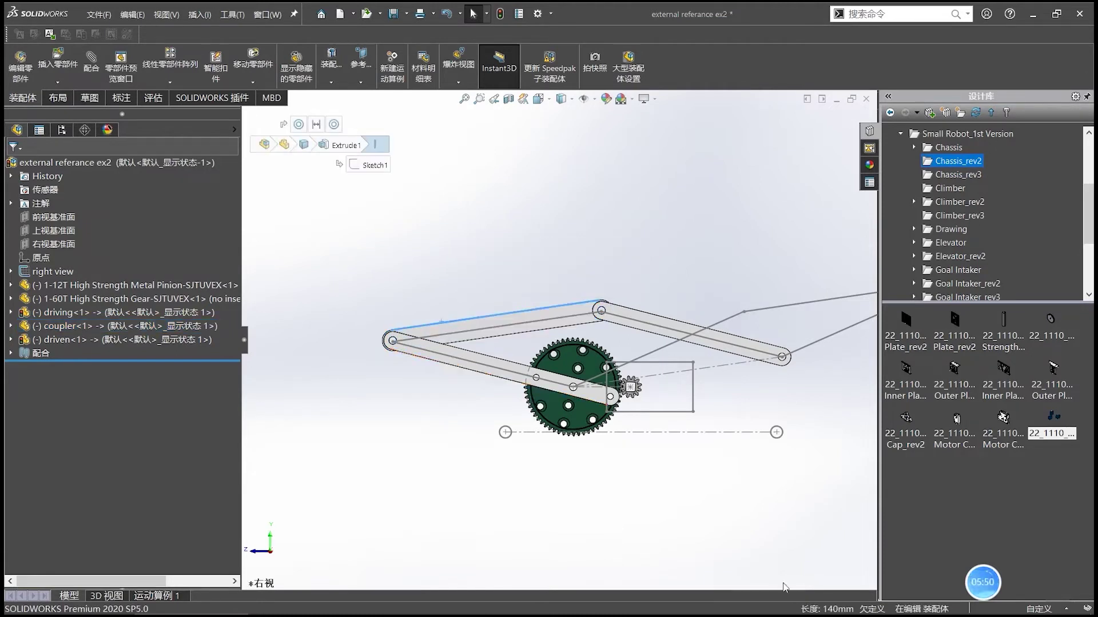
left_click(410, 216)
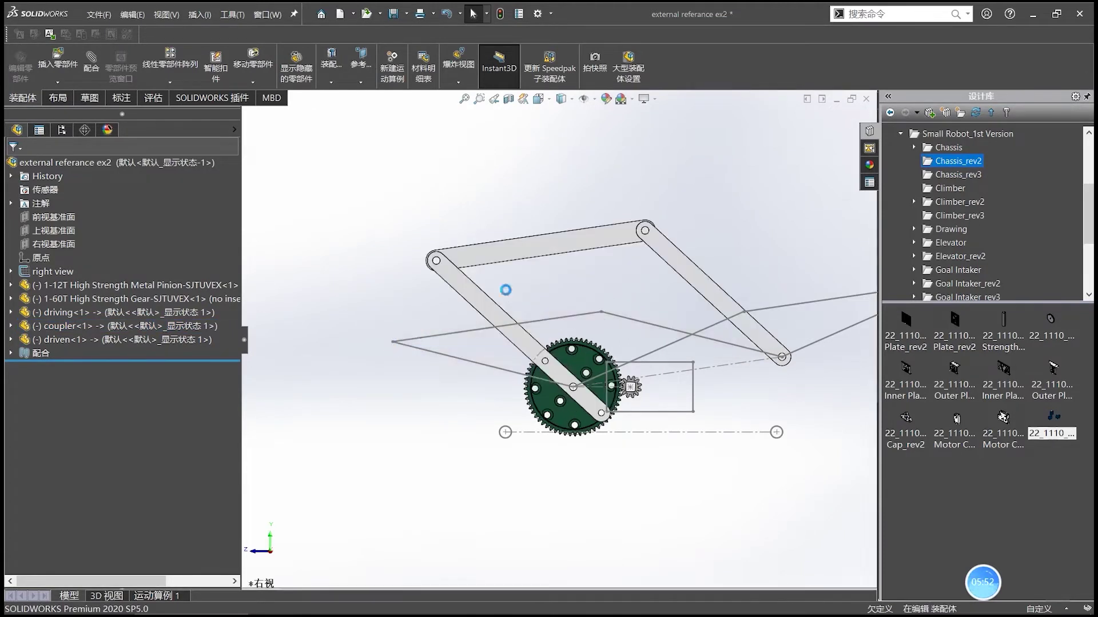
left_click(506, 258)
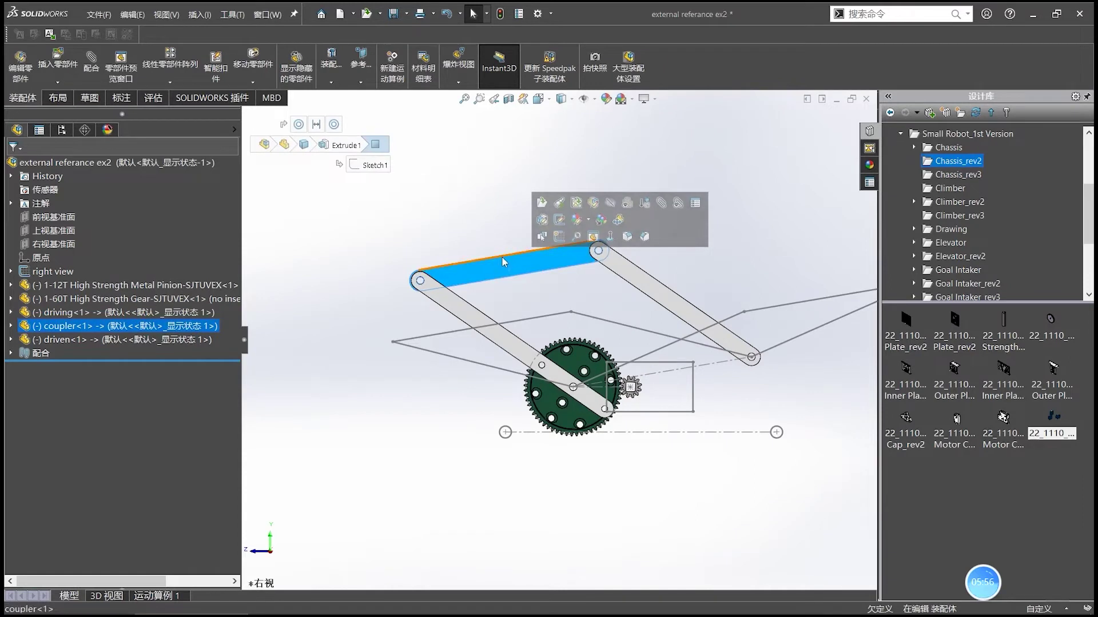
left_click(502, 256)
mouse_move(849, 593)
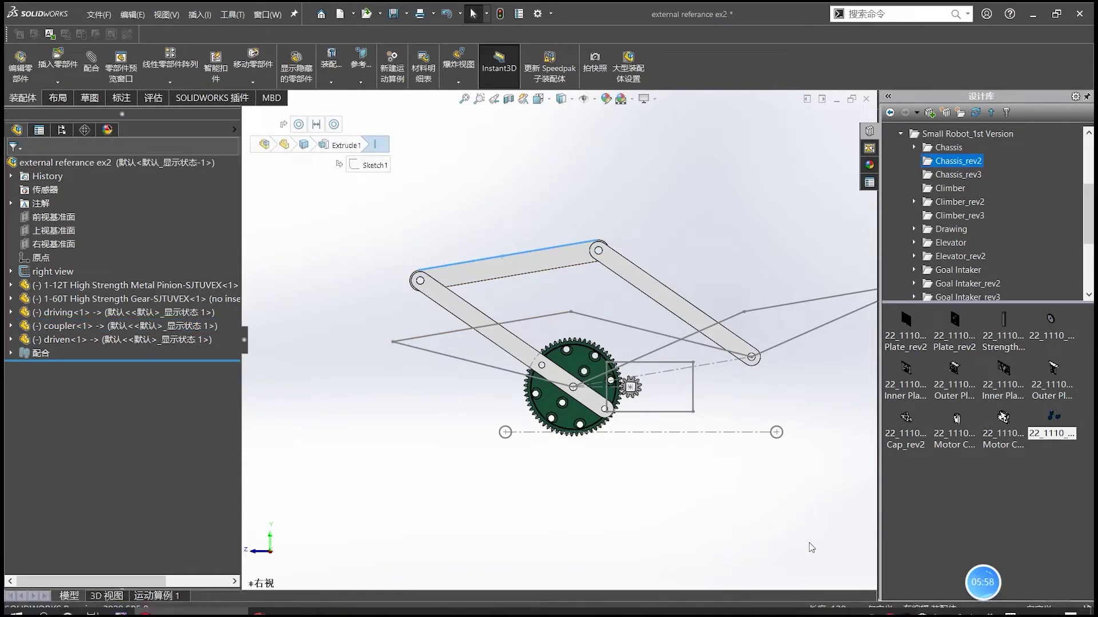
Move the coupler back so the linkage lines up with the right view layout sketch, and inspect the links.
left_click_drag(529, 272, 398, 283)
left_click(398, 282)
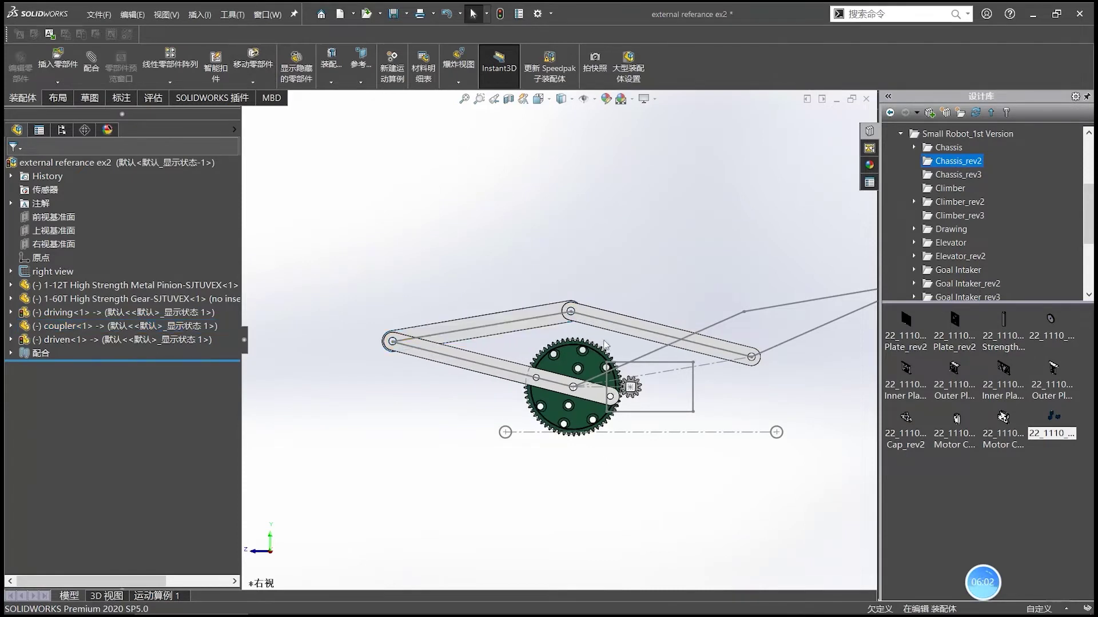
key("f")
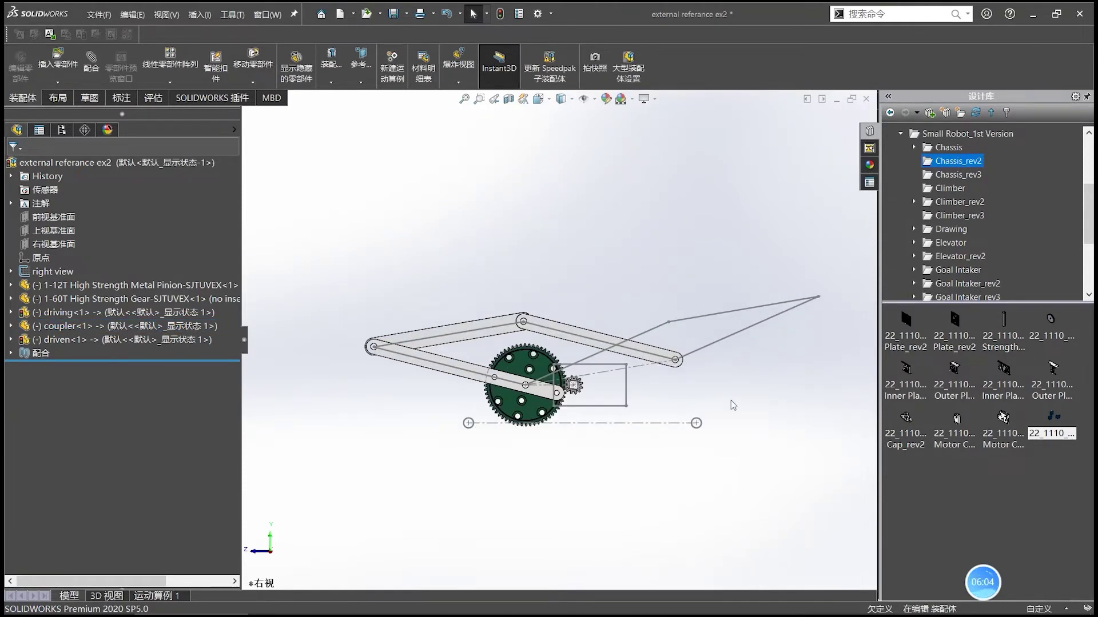
left_click_drag(508, 325, 529, 302)
left_click(474, 275)
scroll(478, 298, "up", 3)
scroll(507, 364, "down", 4)
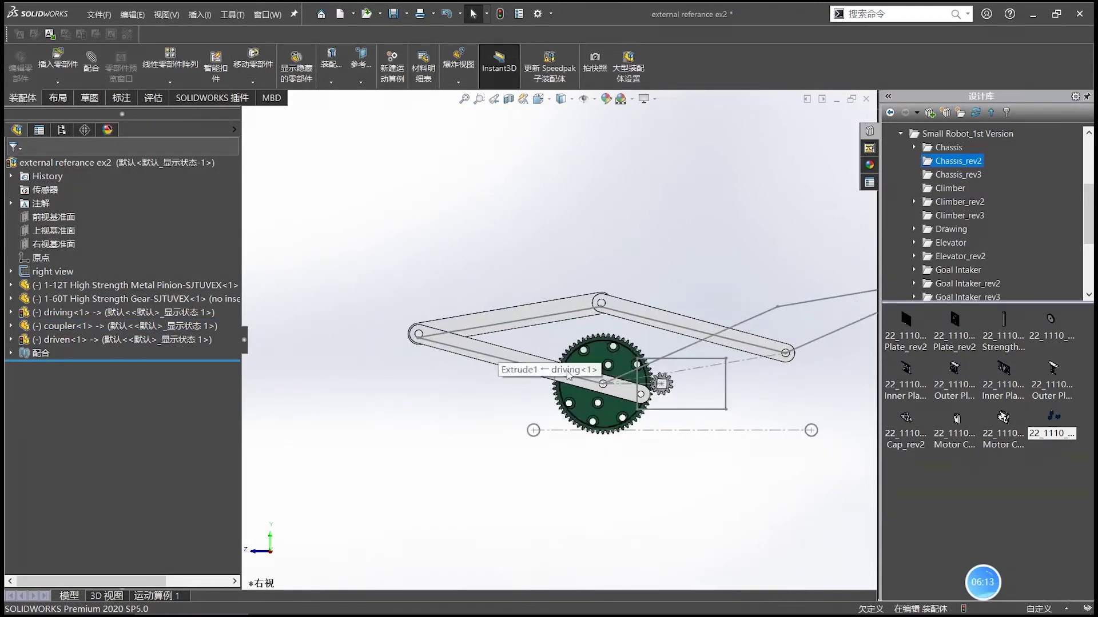
scroll(672, 384, "down", 2)
scroll(651, 375, "up", 1)
scroll(651, 374, "down", 1)
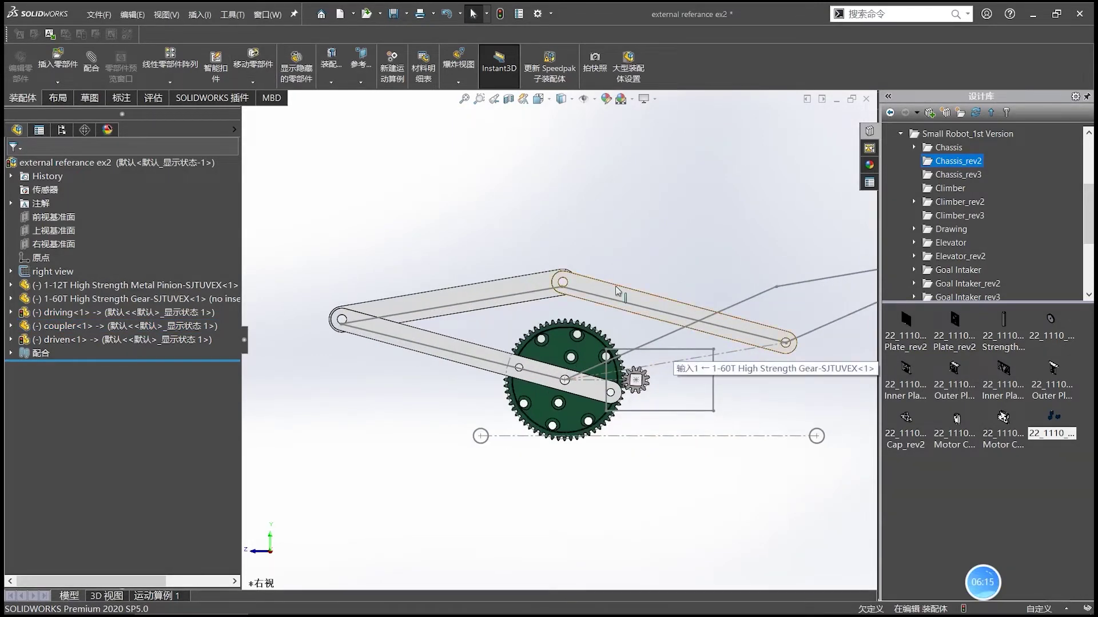
Swing the linkage by its driven link, and open the right view layout sketch for editing.
left_click_drag(603, 288, 711, 248)
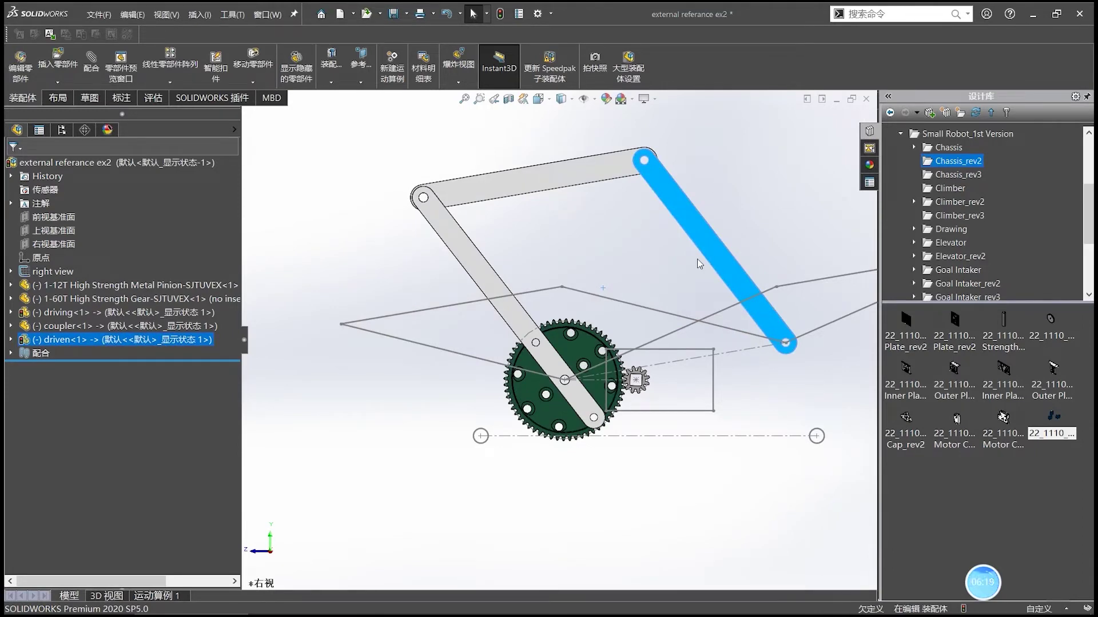
left_click(460, 243)
right_click(460, 243)
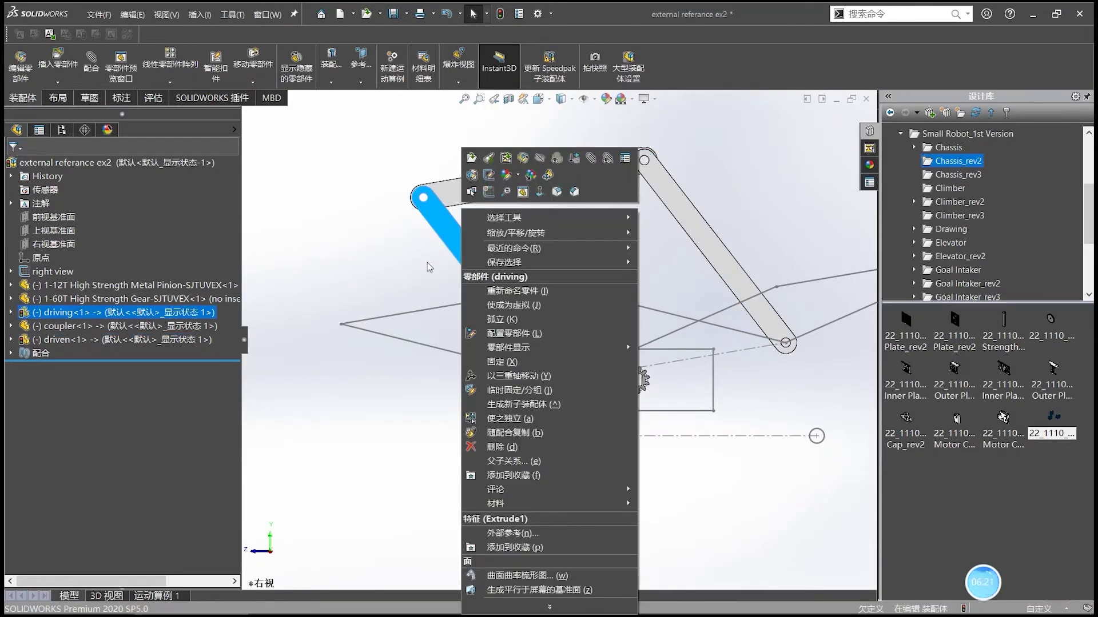
left_click(428, 264)
left_click(448, 350)
scroll(466, 345, "up", 6)
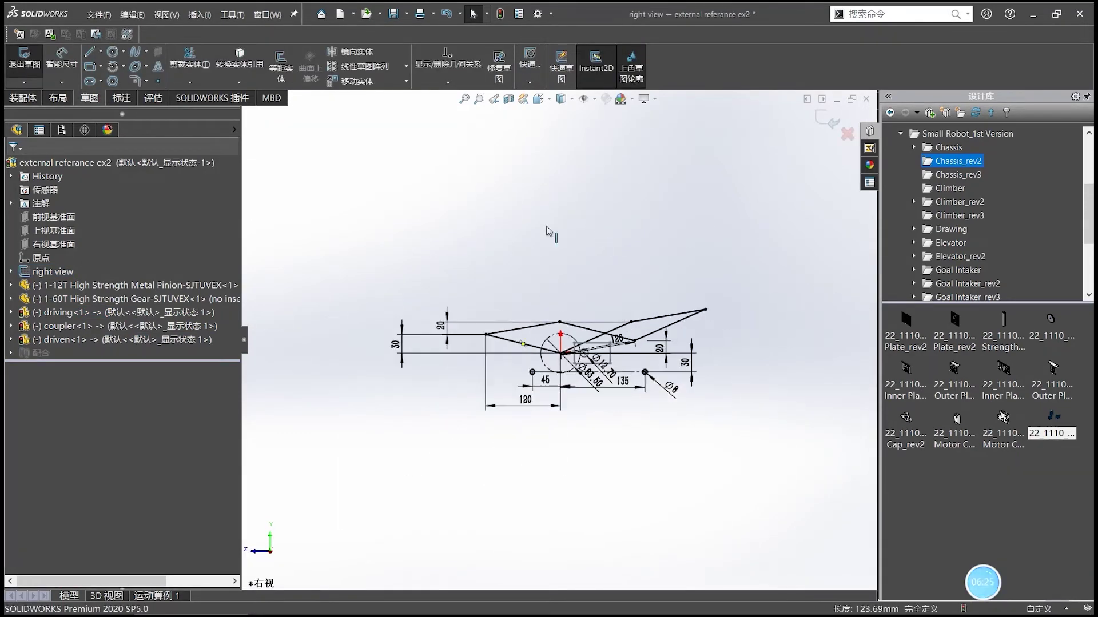
Sketch a closed triangle of three lines in the empty area above the linkage layout.
right_click_drag(546, 225, 423, 243)
left_click(400, 204)
left_click(505, 269)
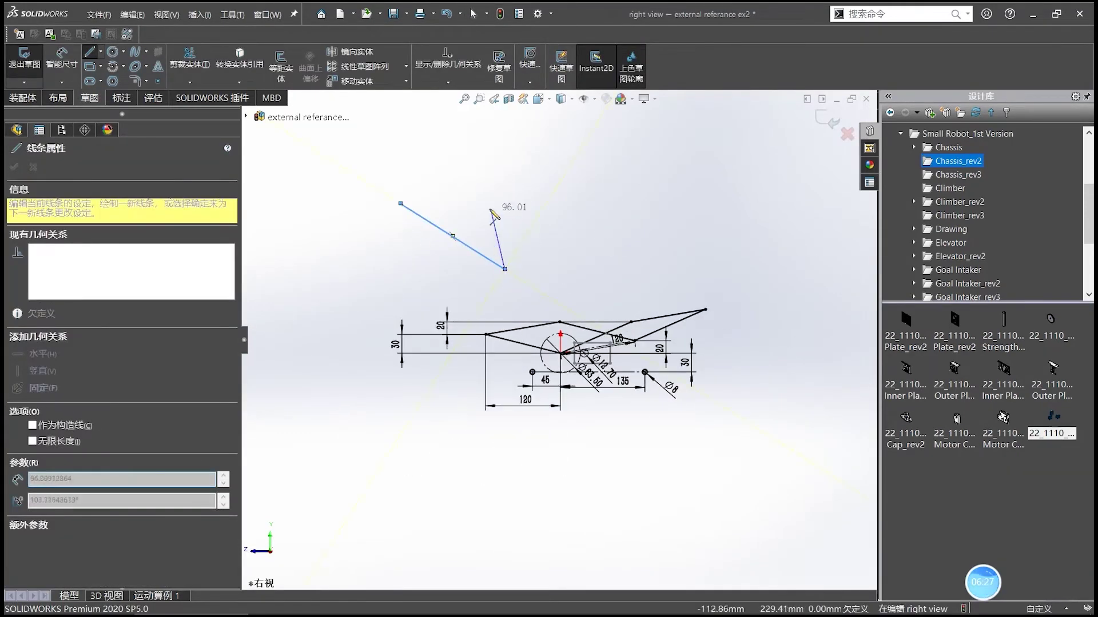
left_click(462, 203)
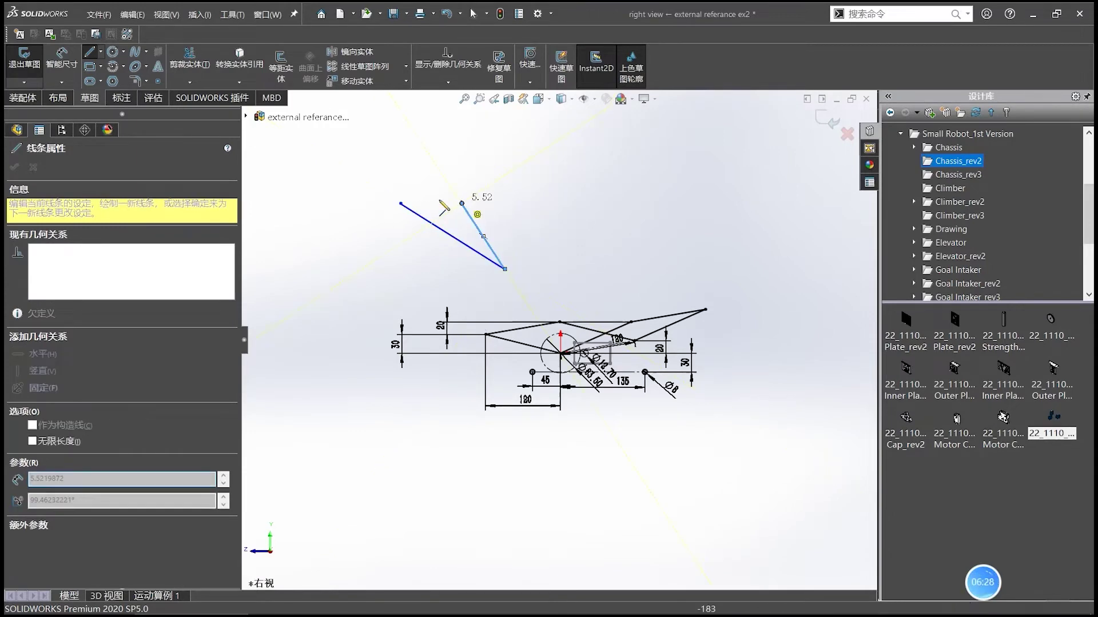
left_click(400, 204)
key("Escape")
key("Escape")
scroll(473, 216, "up", 3)
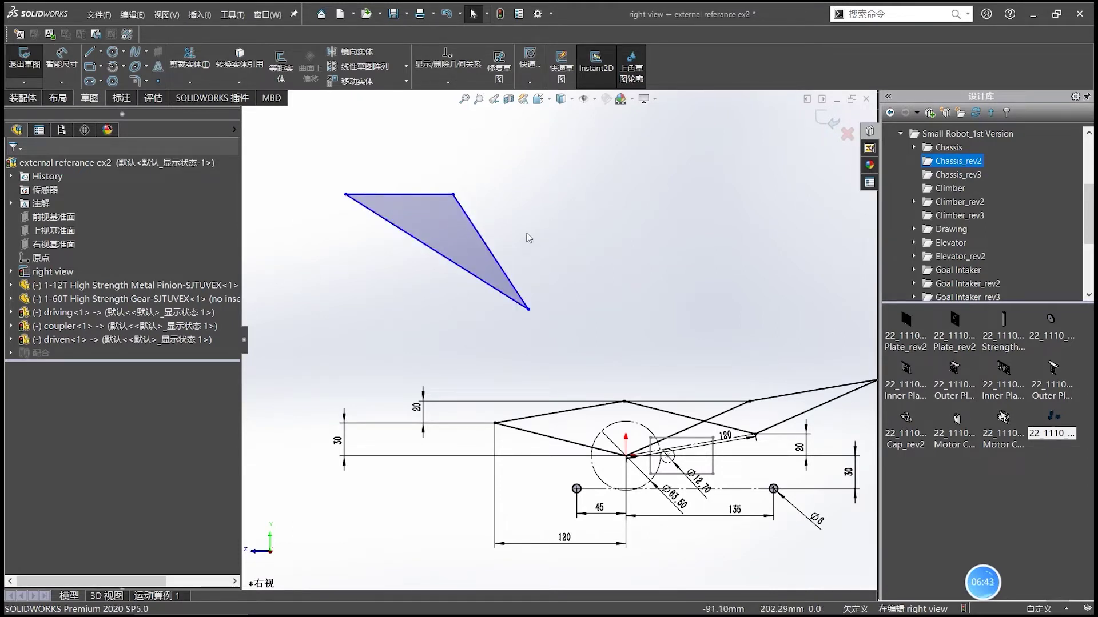
Sketch a separate slanted line about 193 mm long beside the triangle.
scroll(553, 258, "up", 3)
right_click_drag(670, 264, 589, 263)
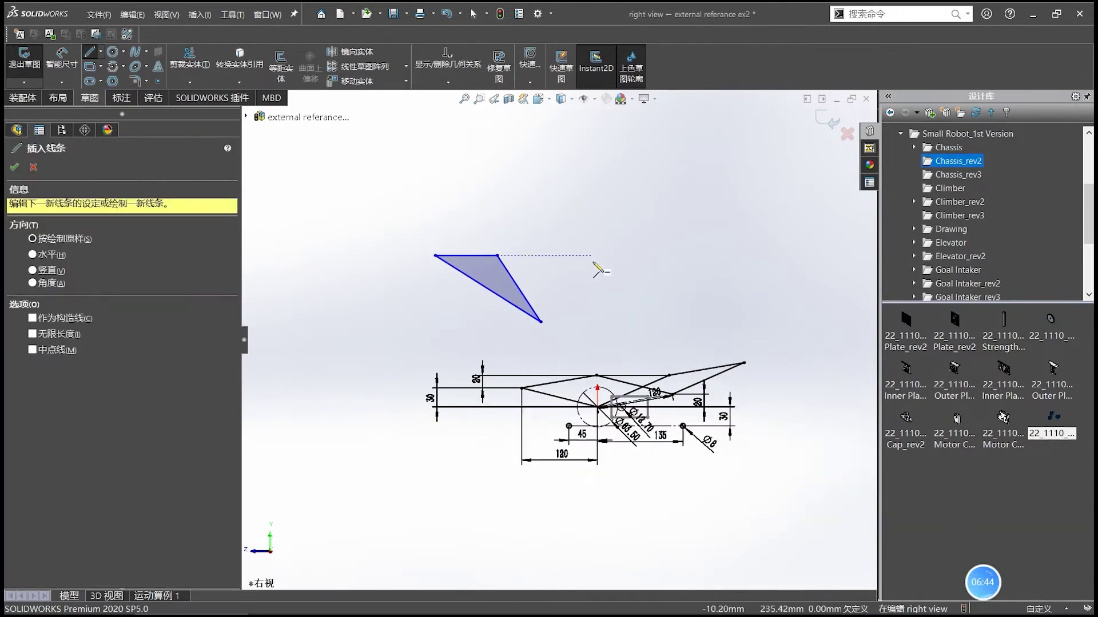
left_click(624, 279)
left_click(527, 206)
left_click(626, 279)
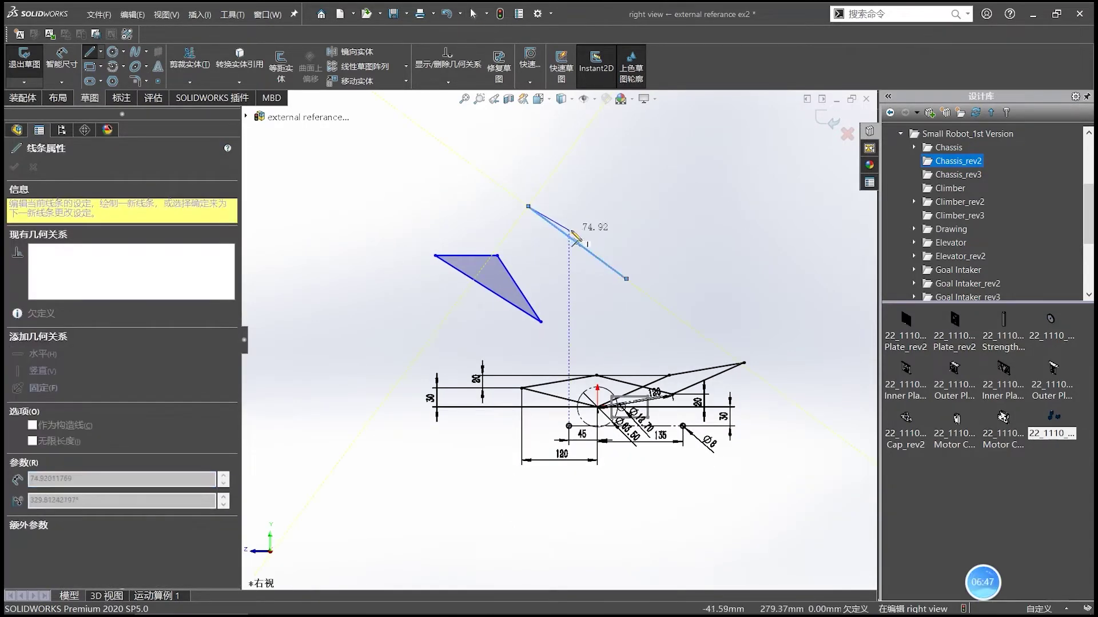
key("Escape")
left_click(577, 238)
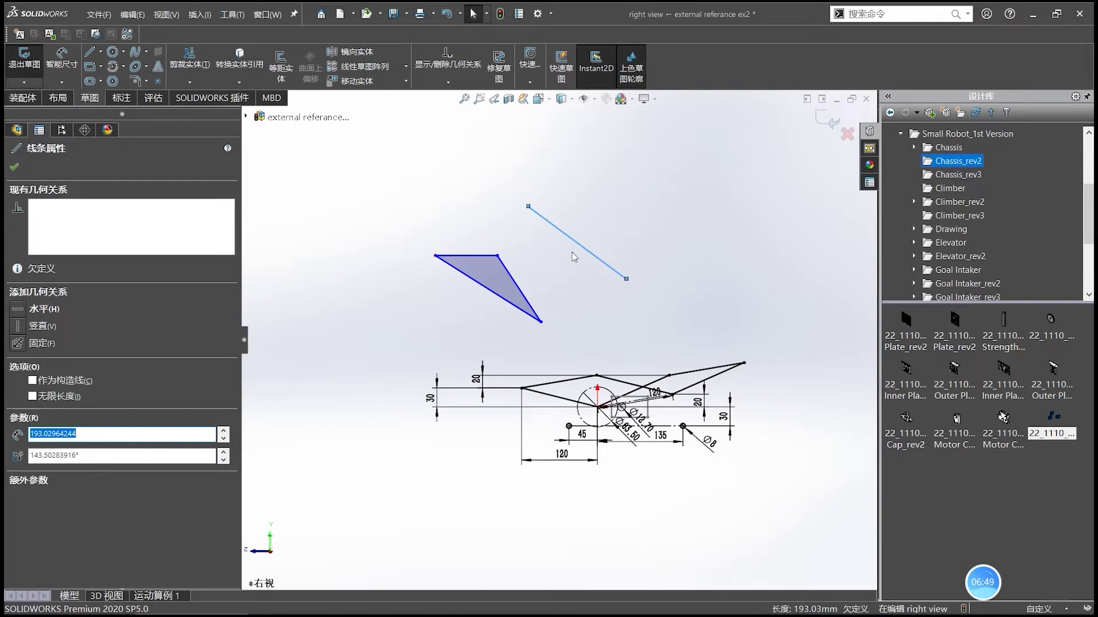
left_click(574, 268)
Sketch an open three-line profile above the triangle: a long slanted line, a short connecting line about 39 mm long, and a line perpendicular to it.
right_click_drag(425, 241, 389, 241)
left_click(445, 228)
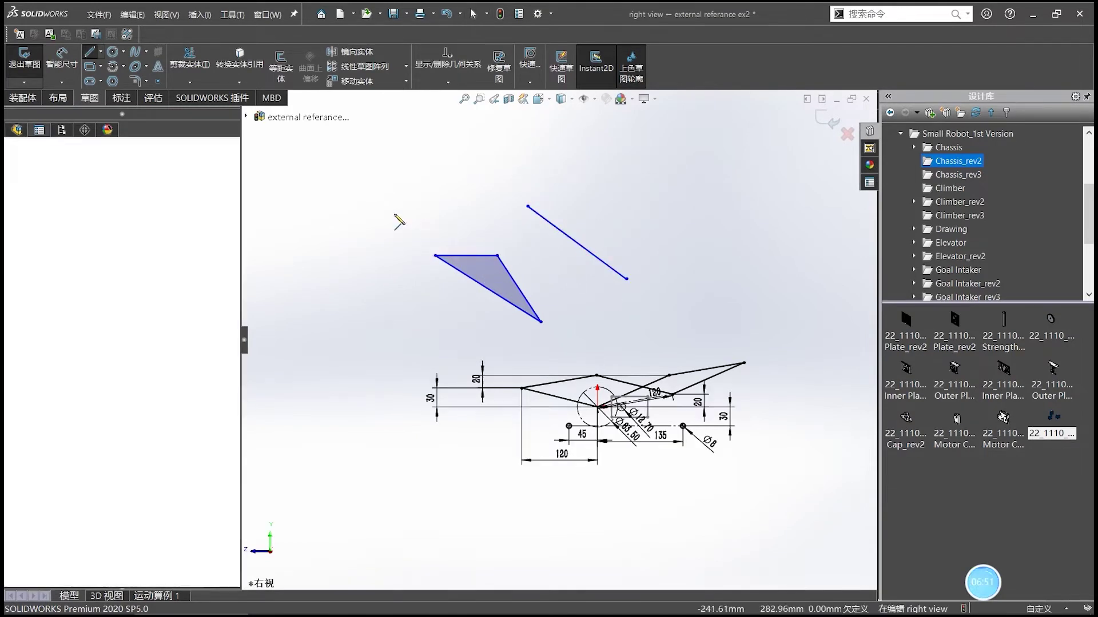
left_click(319, 171)
key("Escape")
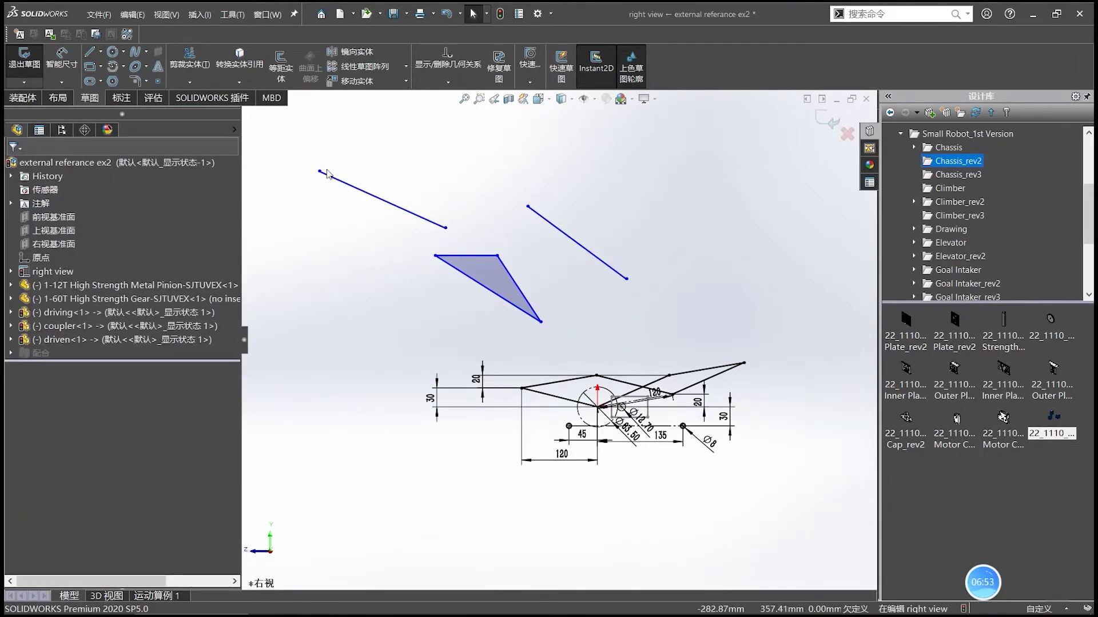
key("l")
left_click(446, 227)
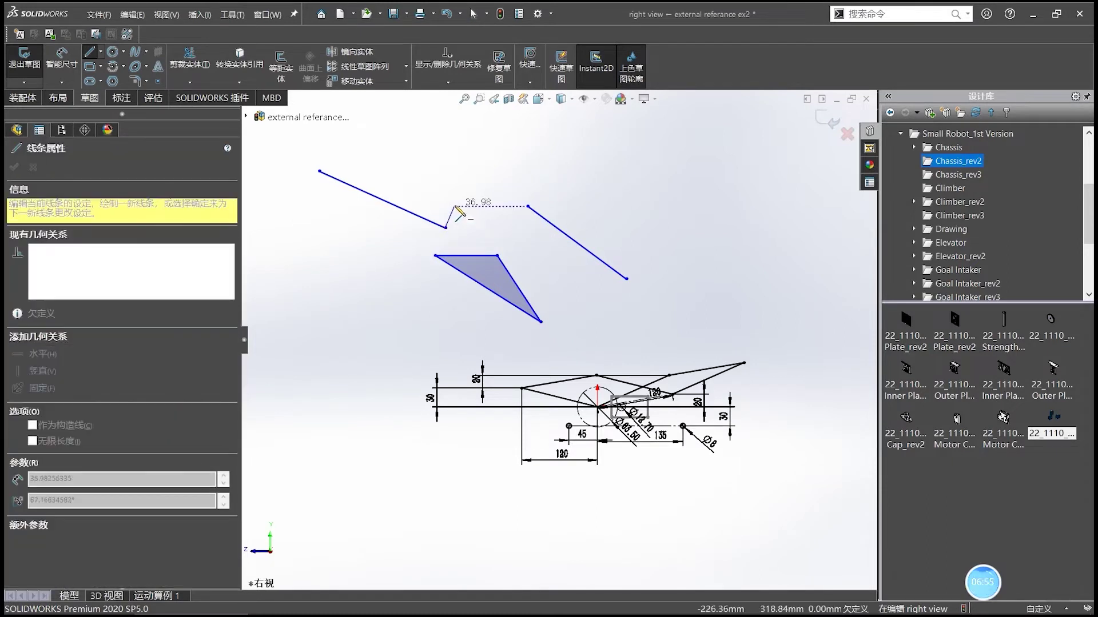
left_click(456, 206)
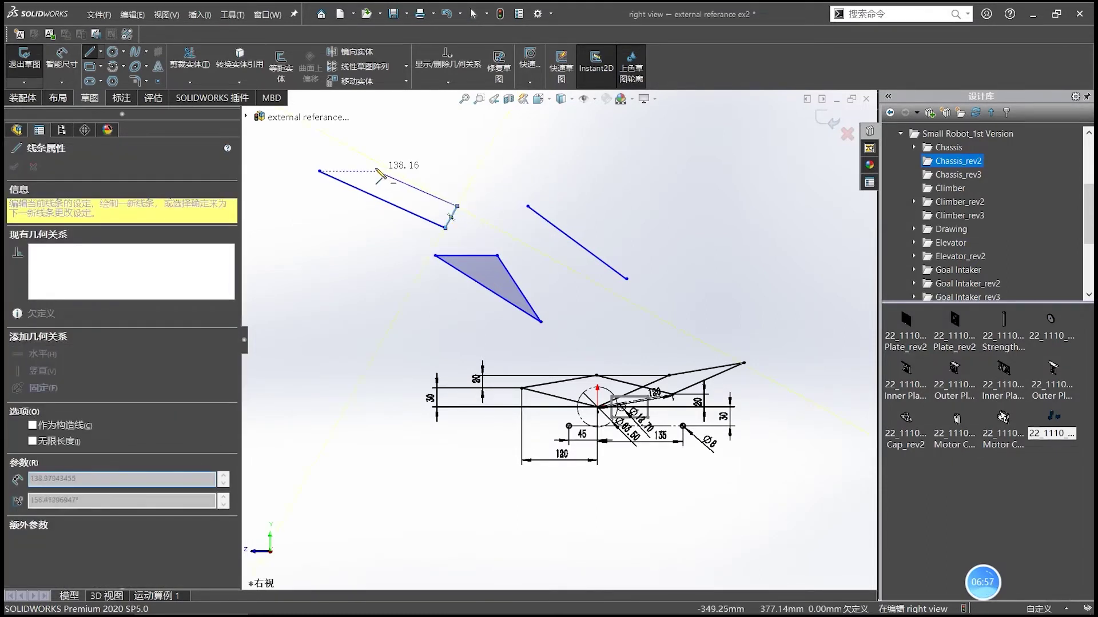
left_click(369, 157)
key("Escape")
Make the short connecting line perpendicular to the long slanted line, and adjust the free end of the opposite line.
left_click(450, 218)
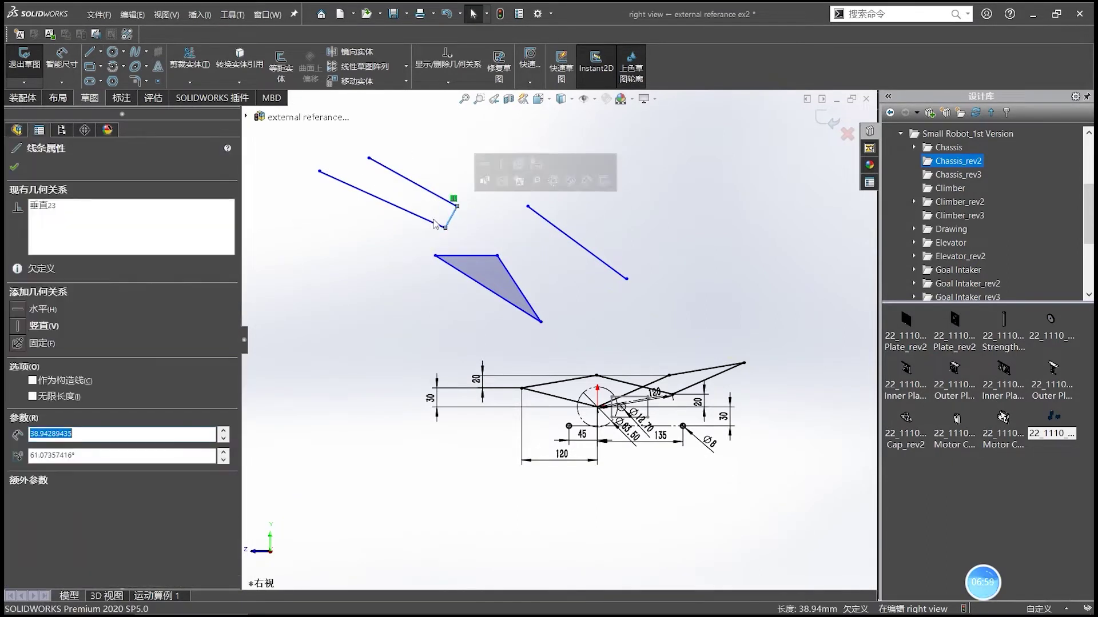
left_click(435, 223, "ctrl")
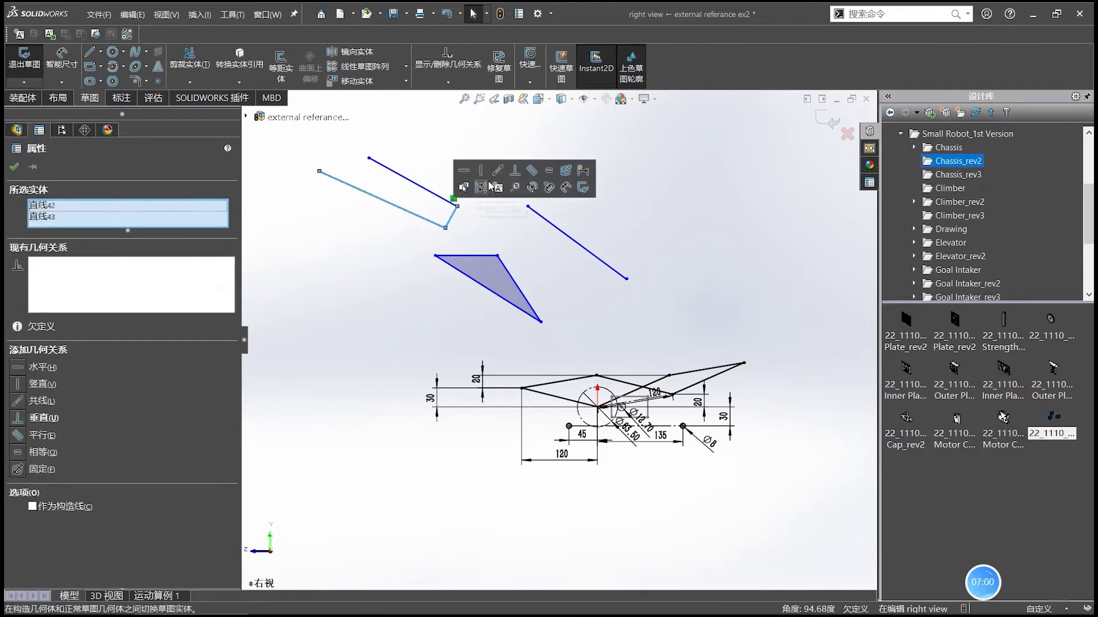
left_click(484, 226)
left_click_drag(370, 158, 378, 161)
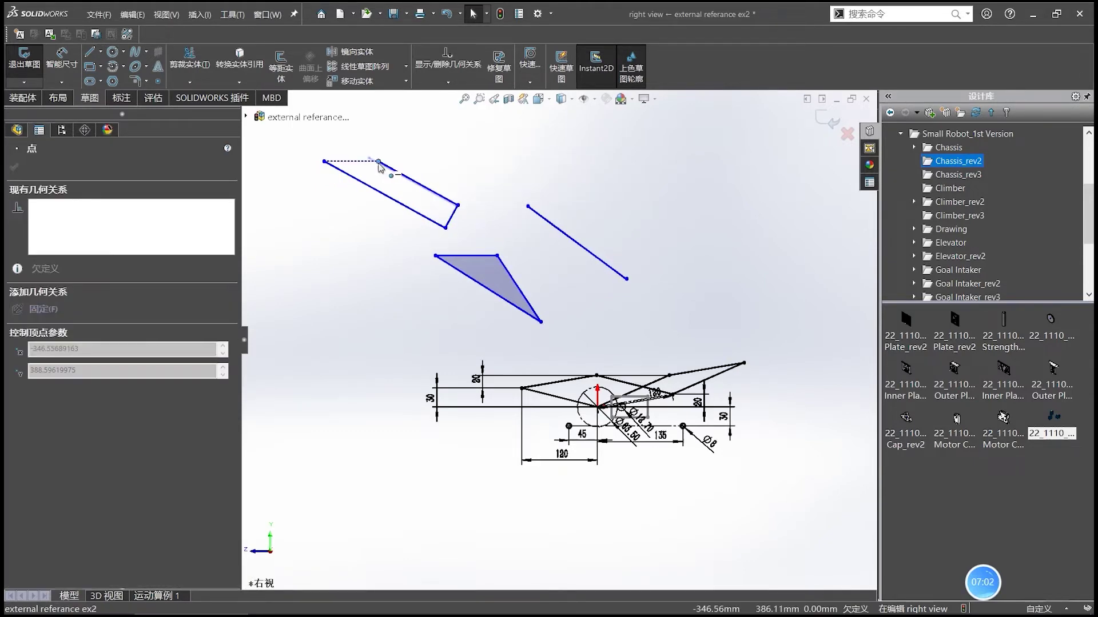
left_click(471, 220)
Examine the open profile's endpoints and the perpendicular relations of its short connecting line.
left_click(378, 161)
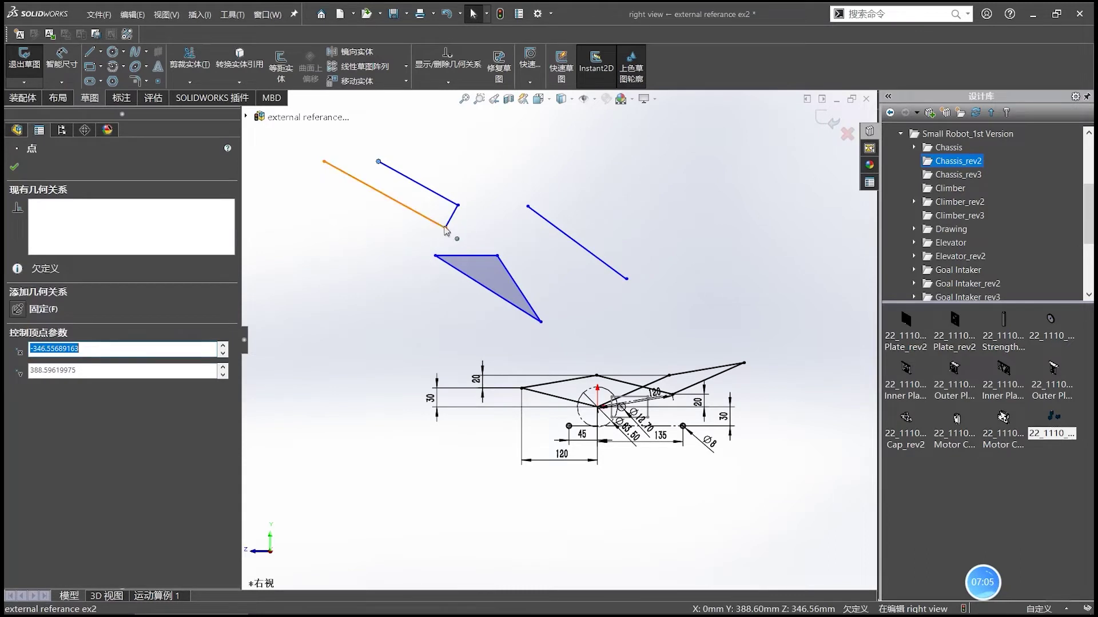
left_click(445, 228, "ctrl")
left_click(325, 162, "ctrl")
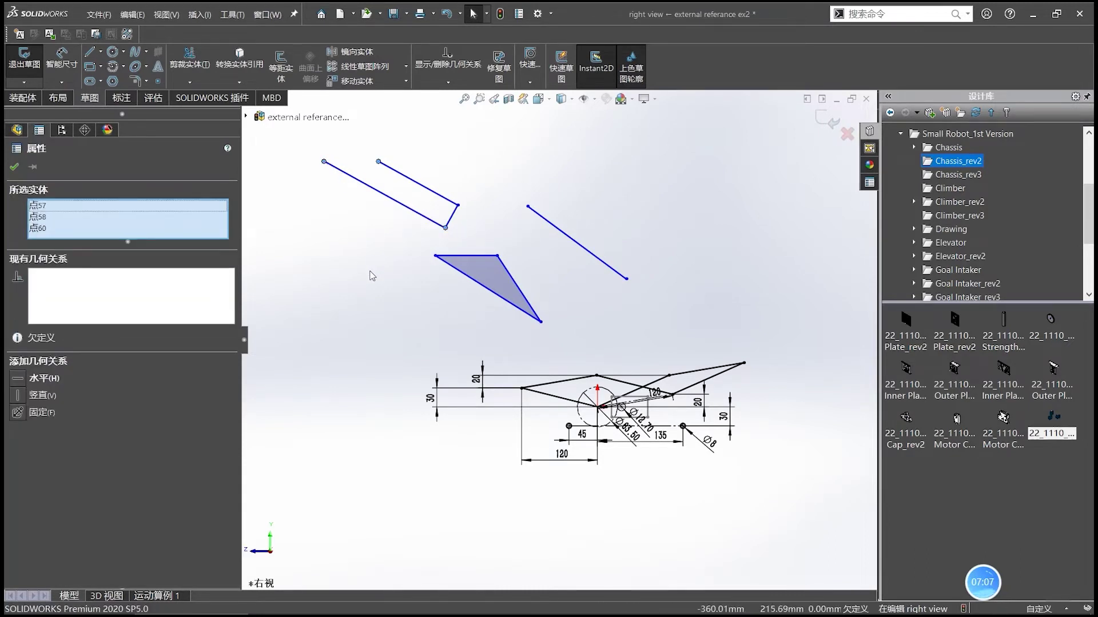
left_click(389, 272)
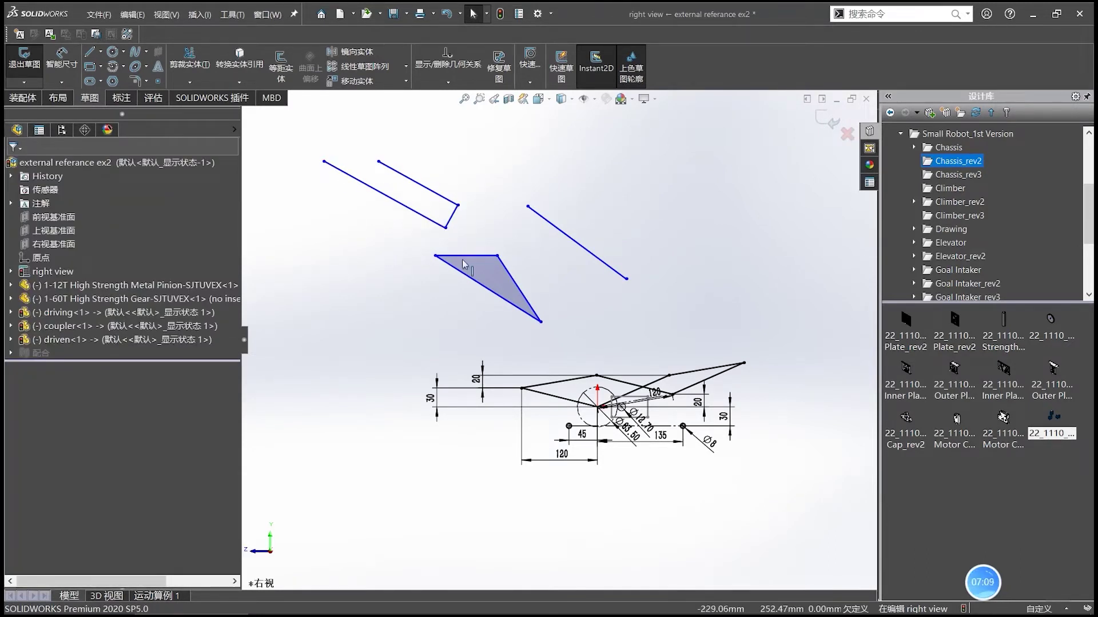
left_click(490, 276)
left_click(392, 262)
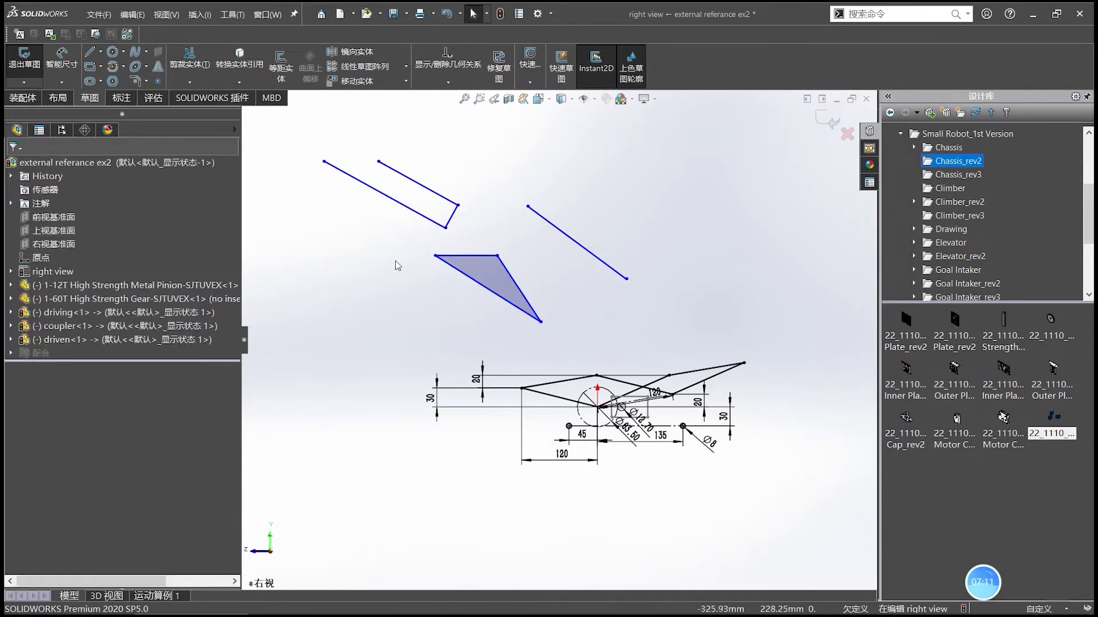
left_click(451, 216)
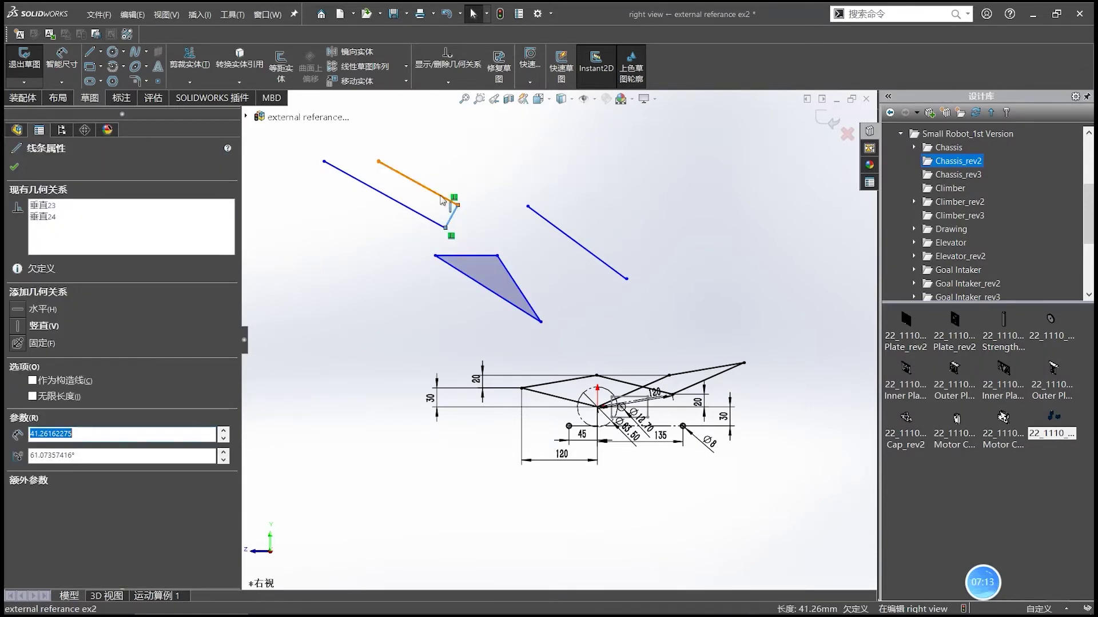
left_click(448, 200, "ctrl")
left_click(462, 224)
left_click(453, 216)
left_click(472, 227)
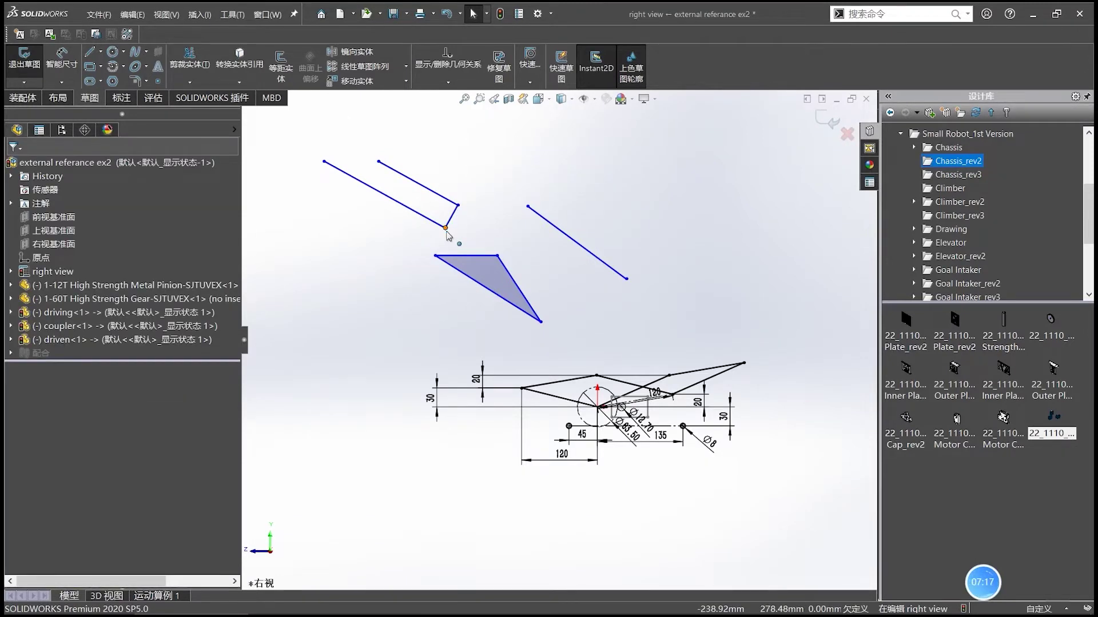
left_click(383, 167)
left_click(378, 162)
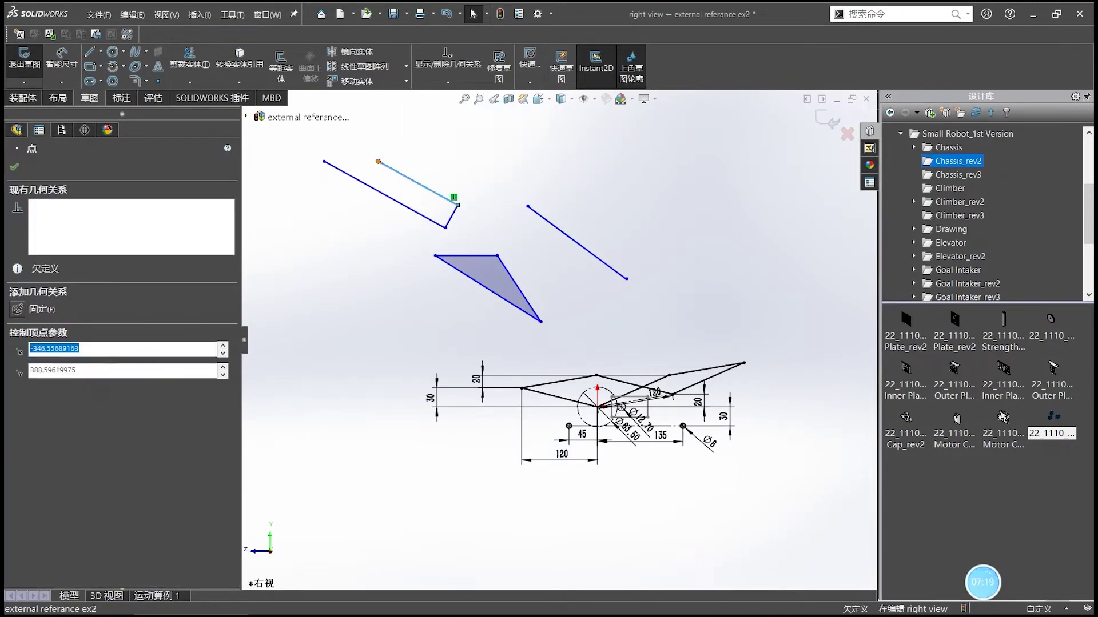
left_click(445, 228)
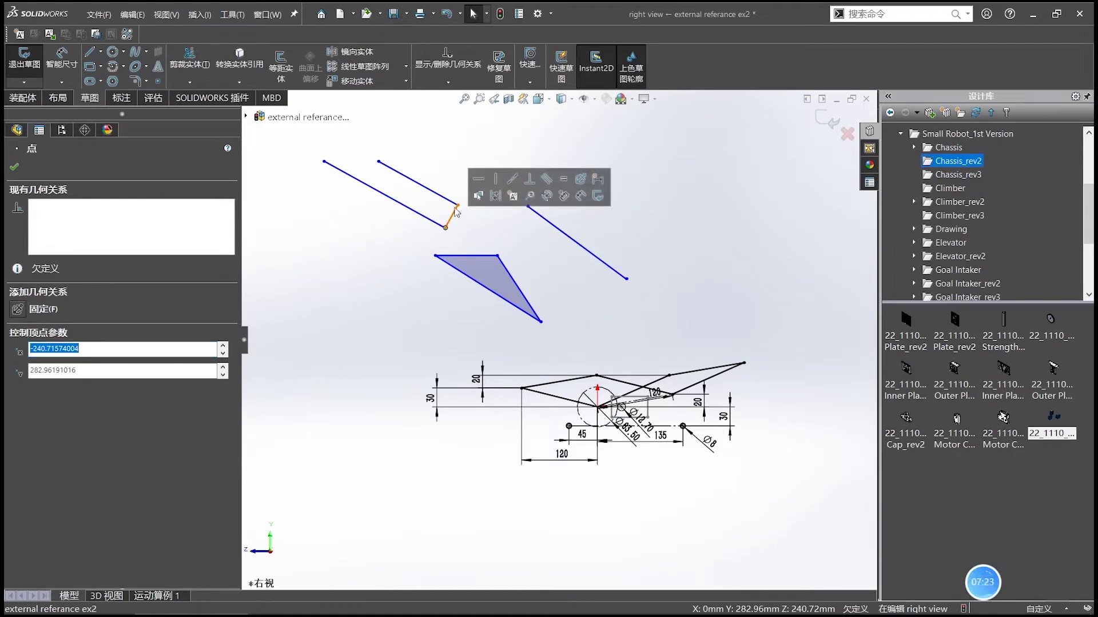
right_click_drag(490, 235, 478, 183)
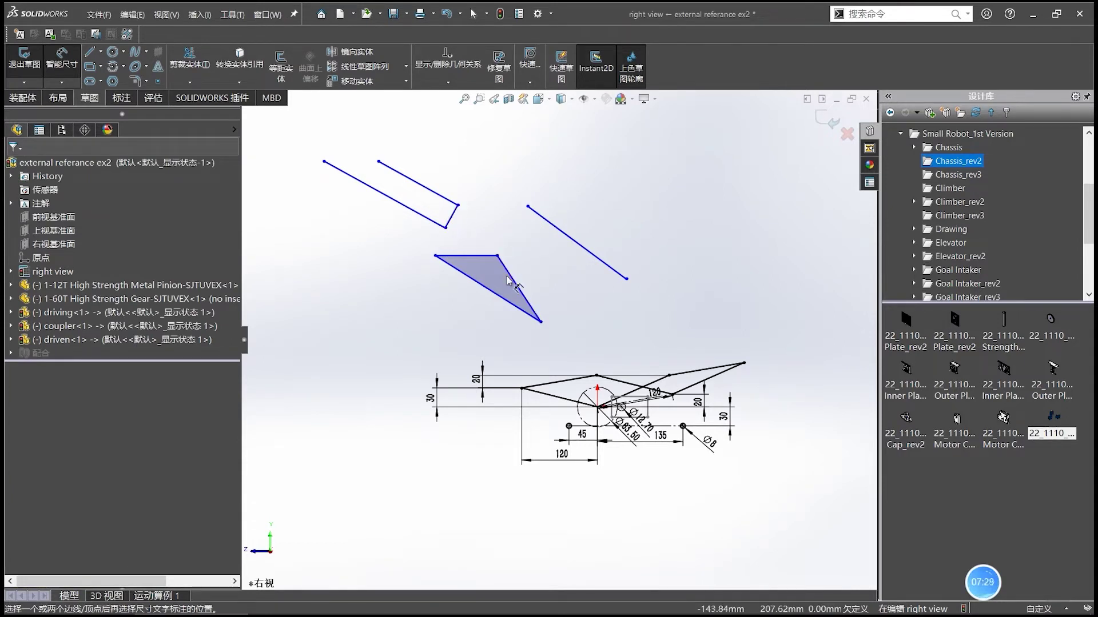
key("Escape")
Convert the open profile's short and upper lines and the triangle's two shorter sides to construction lines.
left_click(435, 199)
left_click(475, 225)
left_click(453, 217)
left_click(485, 243)
left_click(485, 256)
left_click(516, 279)
left_click(513, 279)
left_click(497, 231)
left_click_drag(688, 331, 629, 206)
Sketch a line about 34 mm long from the construction lines' shared corner, and a second line perpendicular to it.
right_click_drag(503, 164, 368, 148)
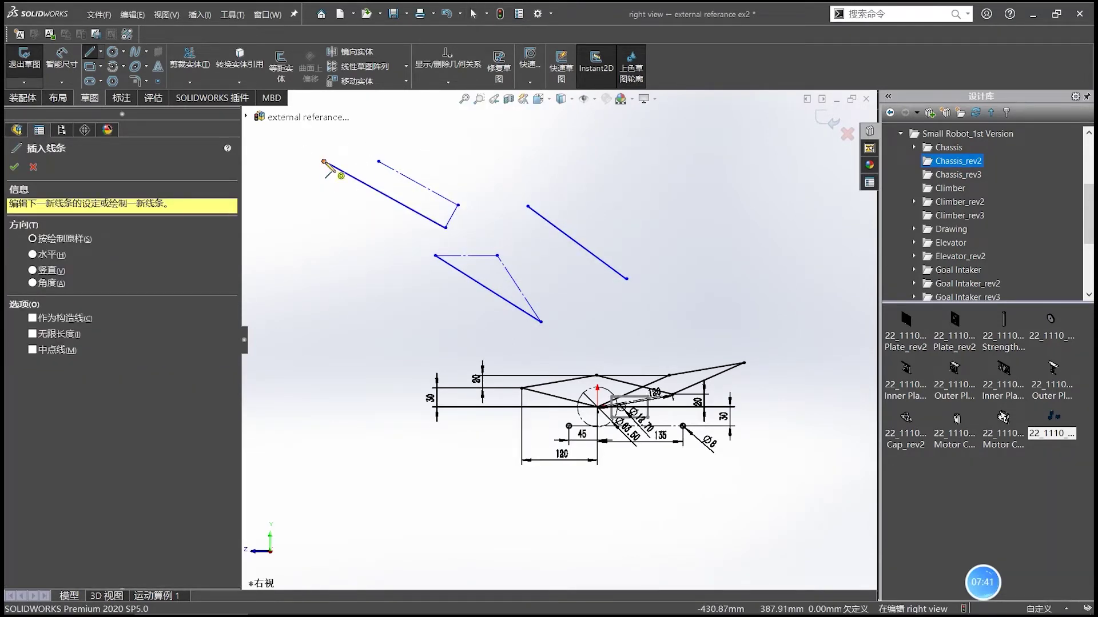
left_click(458, 204)
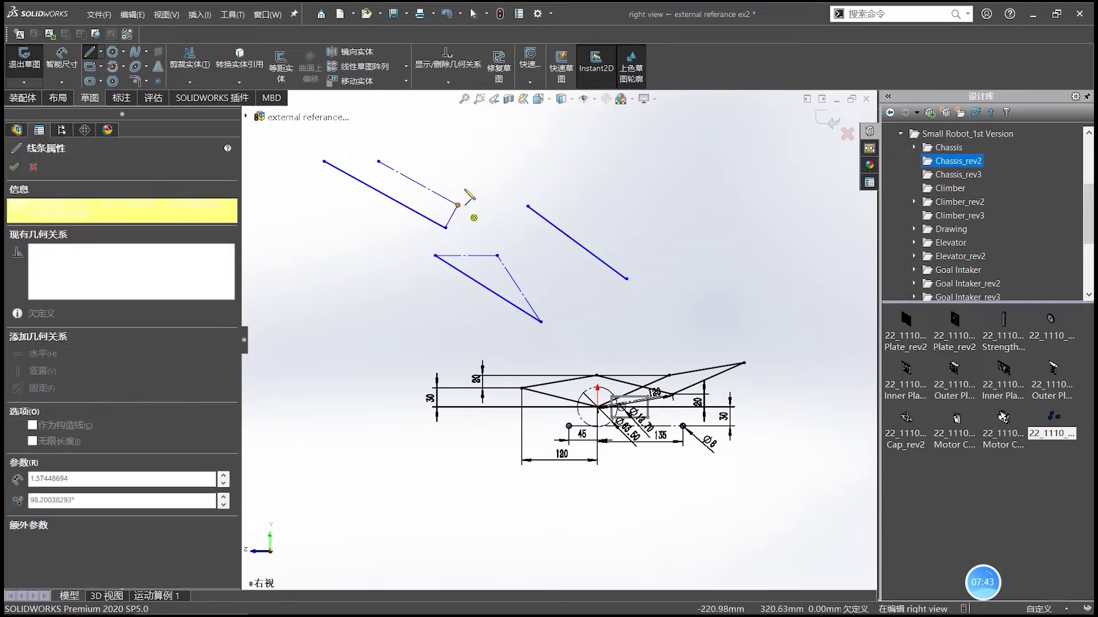
left_click(469, 187)
left_click(415, 152)
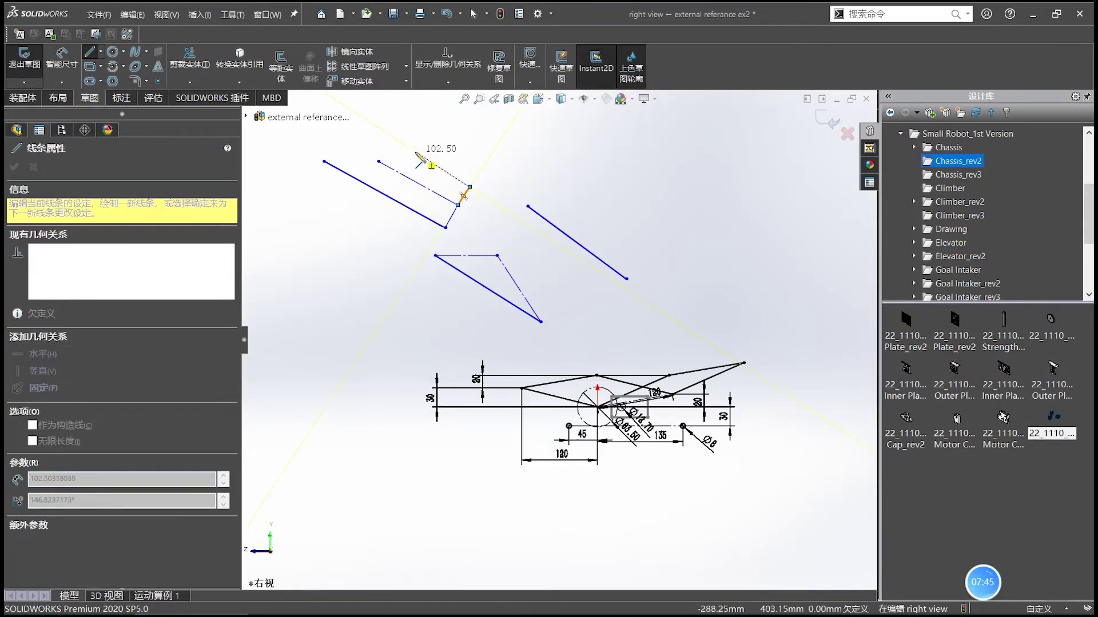
key("Escape")
key("Escape")
Make the new 34 mm line perpendicular to the profile's long slanted line.
left_click(465, 202)
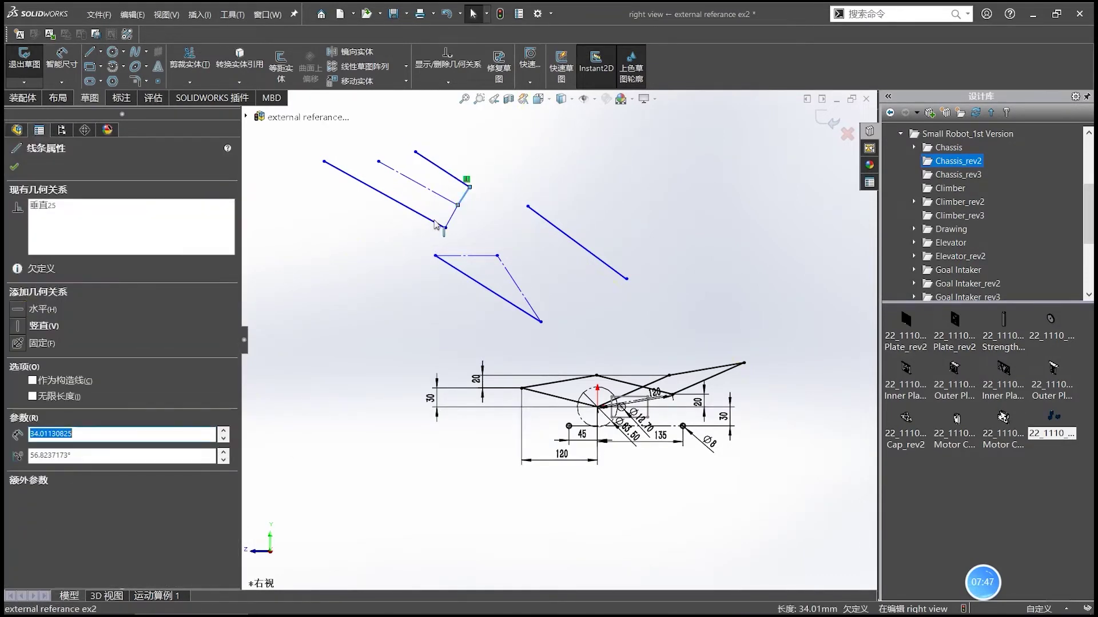
left_click(435, 221, "ctrl")
left_click(519, 171)
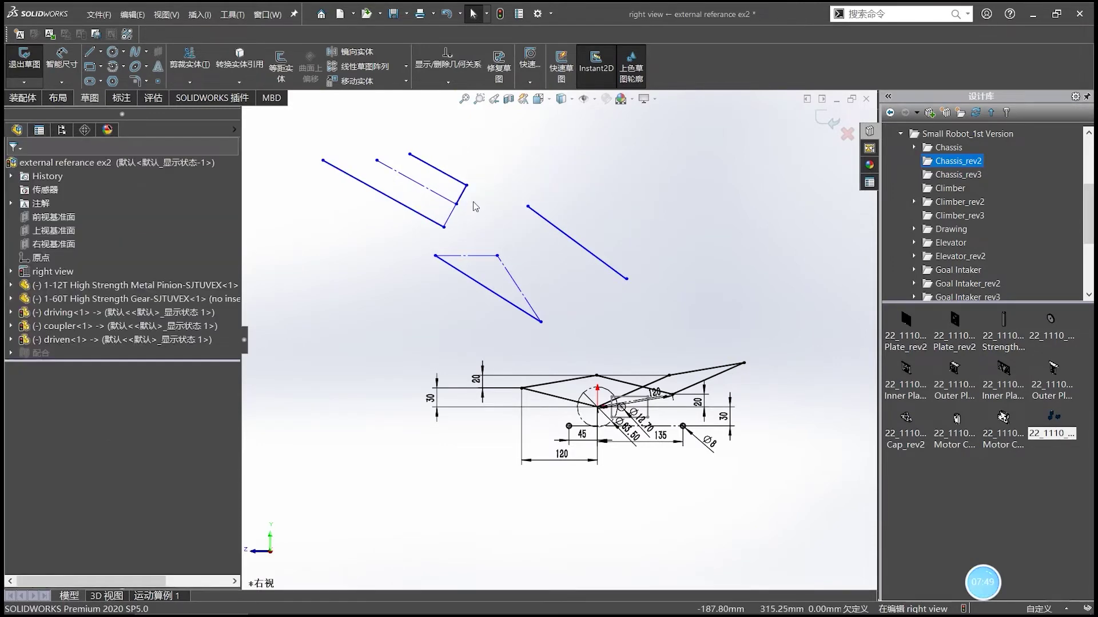
left_click(438, 169)
left_click(489, 222)
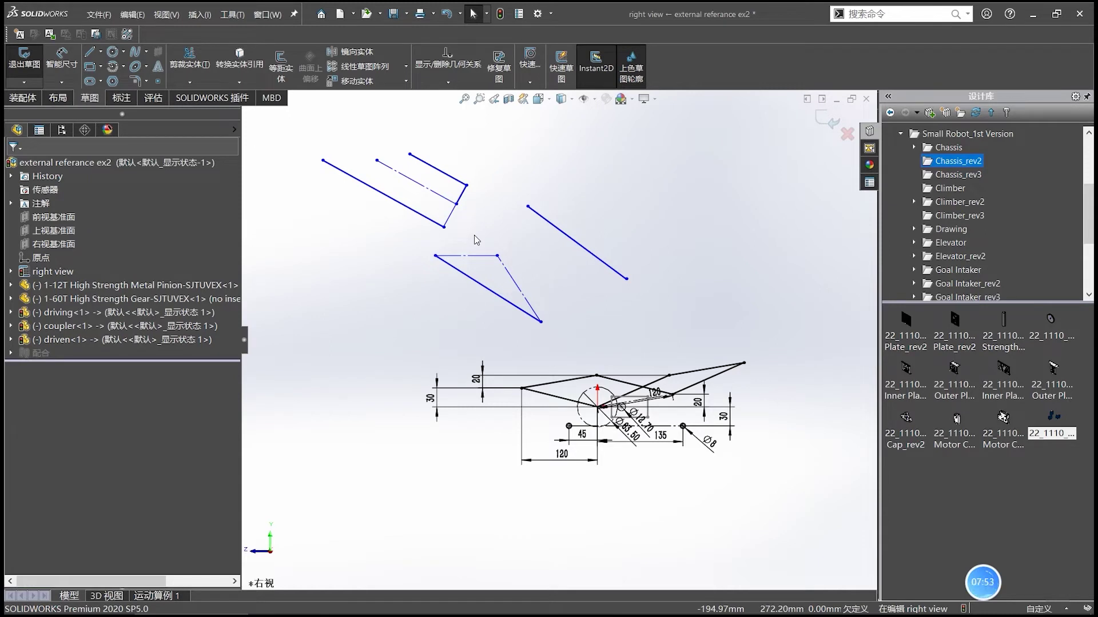
mouse_move(650, 326)
left_mouse_down()
mouse_move(323, 152)
mouse_move(695, 191)
left_mouse_up()
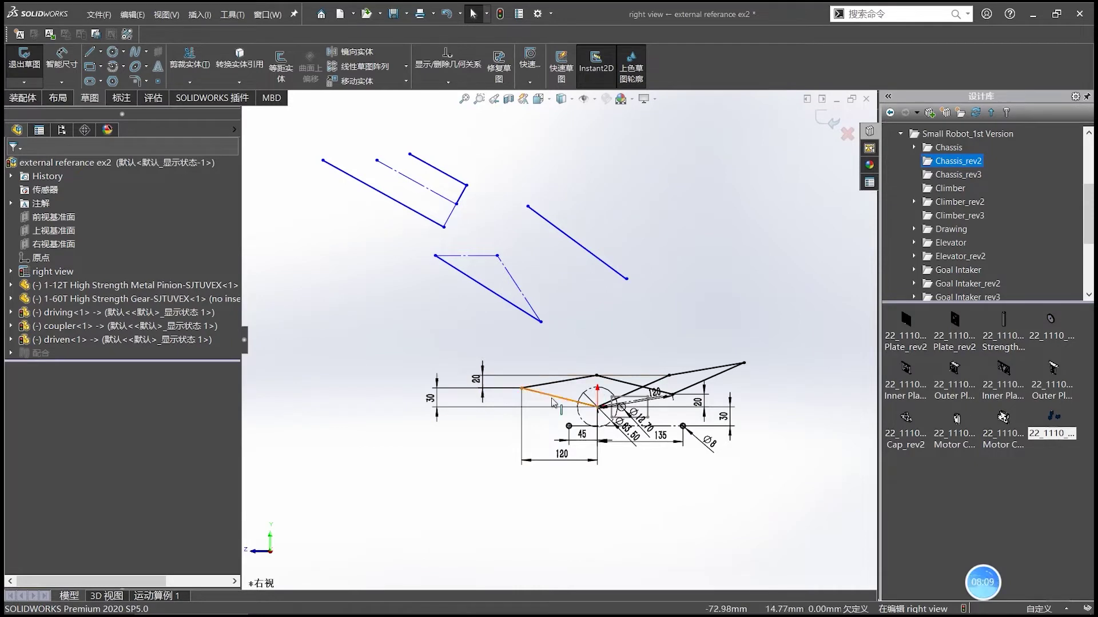
scroll(540, 407, "down", 3)
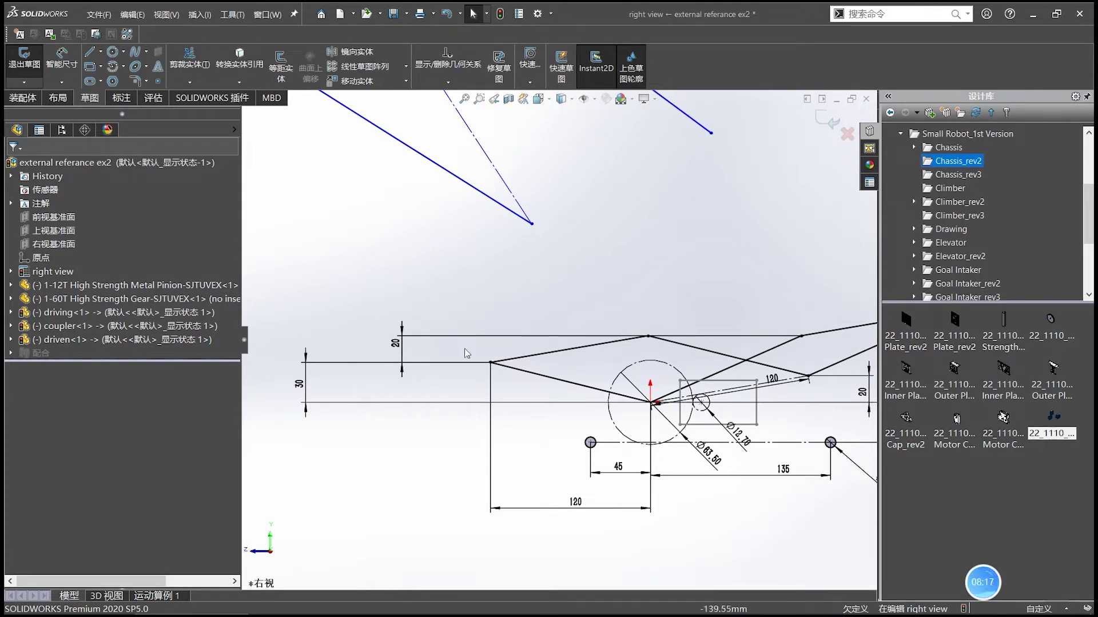
scroll(537, 332, "up", 2)
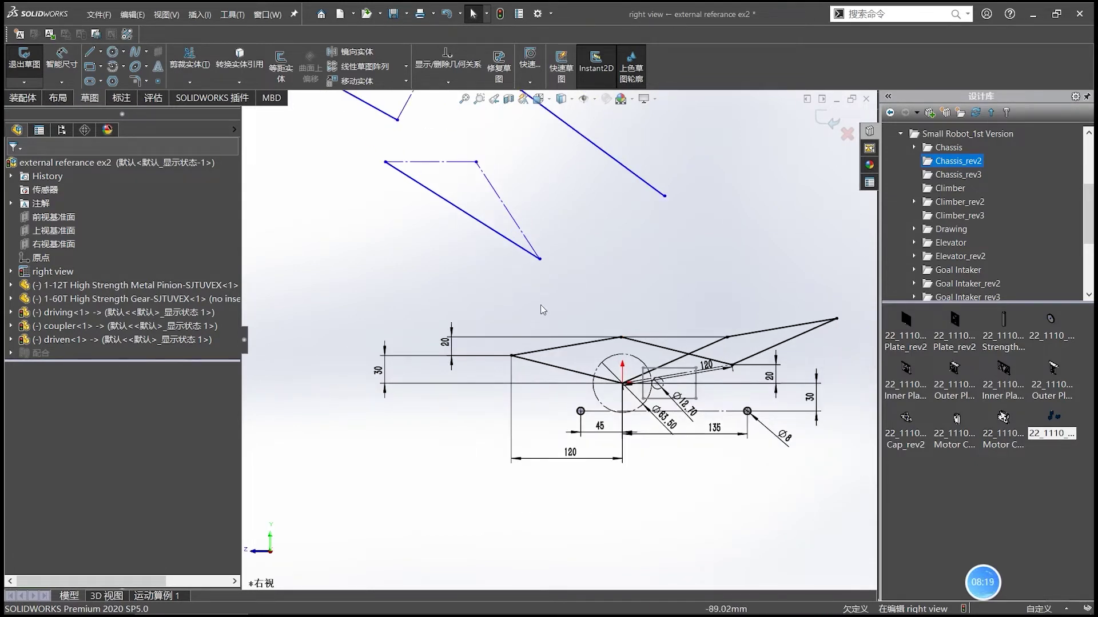
scroll(558, 342, "up", 2)
scroll(566, 287, "down", 3)
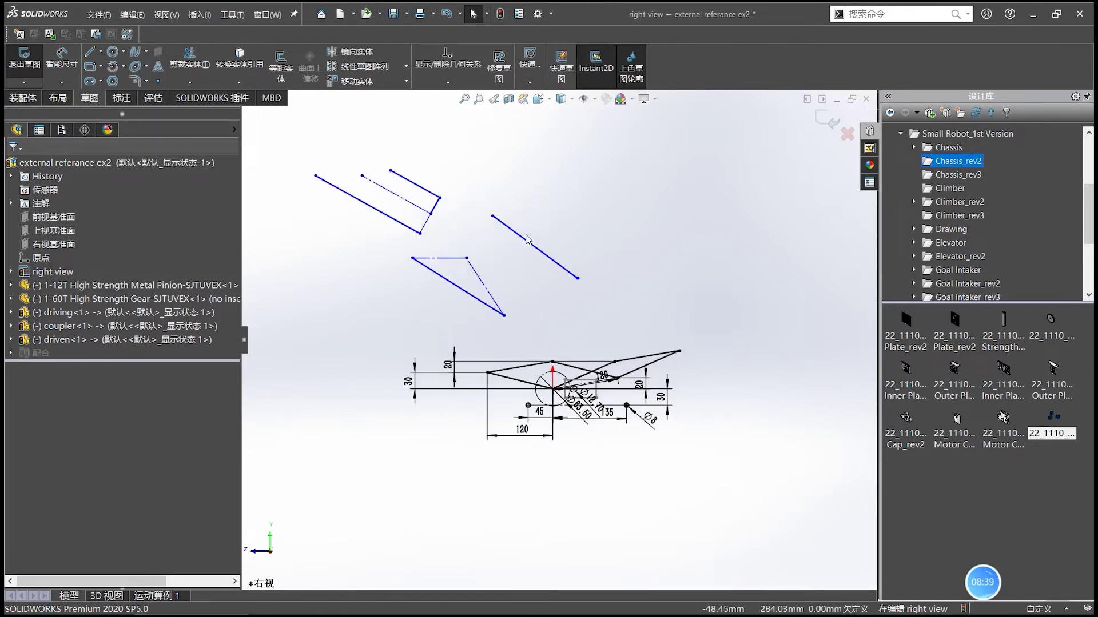
Sketch three separate circles near the example lines, the first about 29 mm and the last about 26 mm in radius.
left_click(523, 239)
left_click(522, 191)
right_click_drag(521, 190, 571, 188)
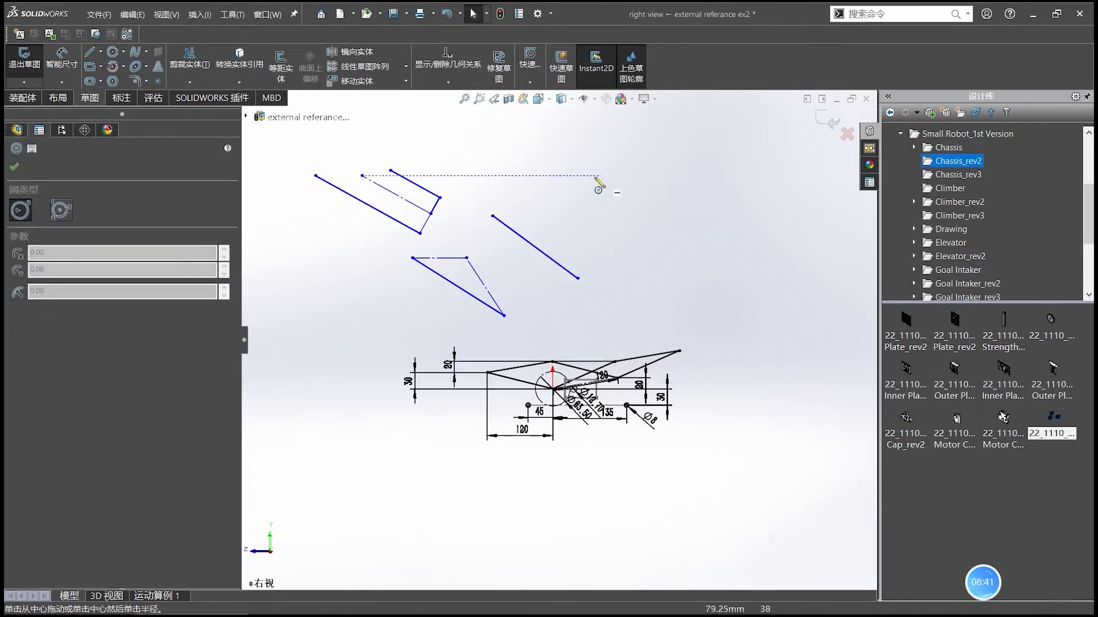
left_click(582, 170)
left_click(596, 177)
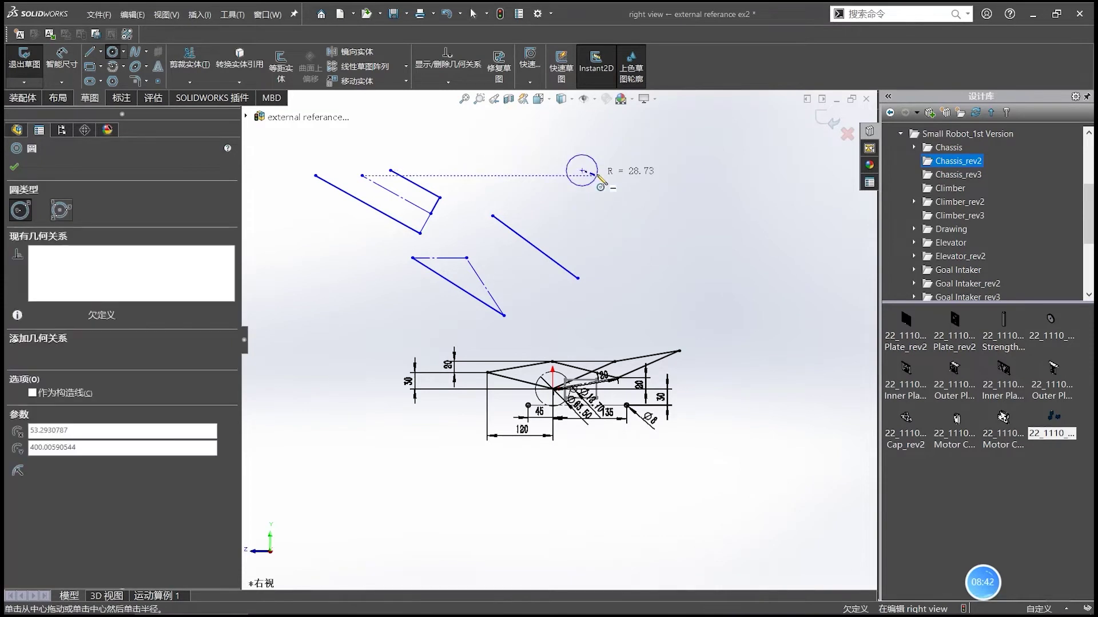
left_click(670, 171)
left_click(678, 178)
left_click(626, 226)
left_click(640, 229)
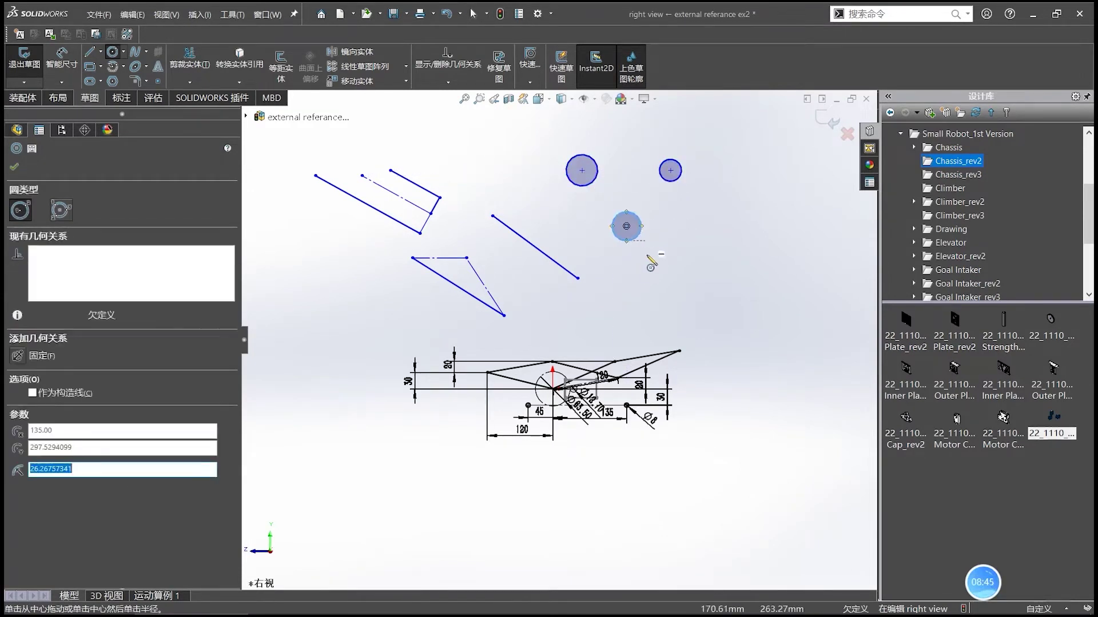
key("Escape")
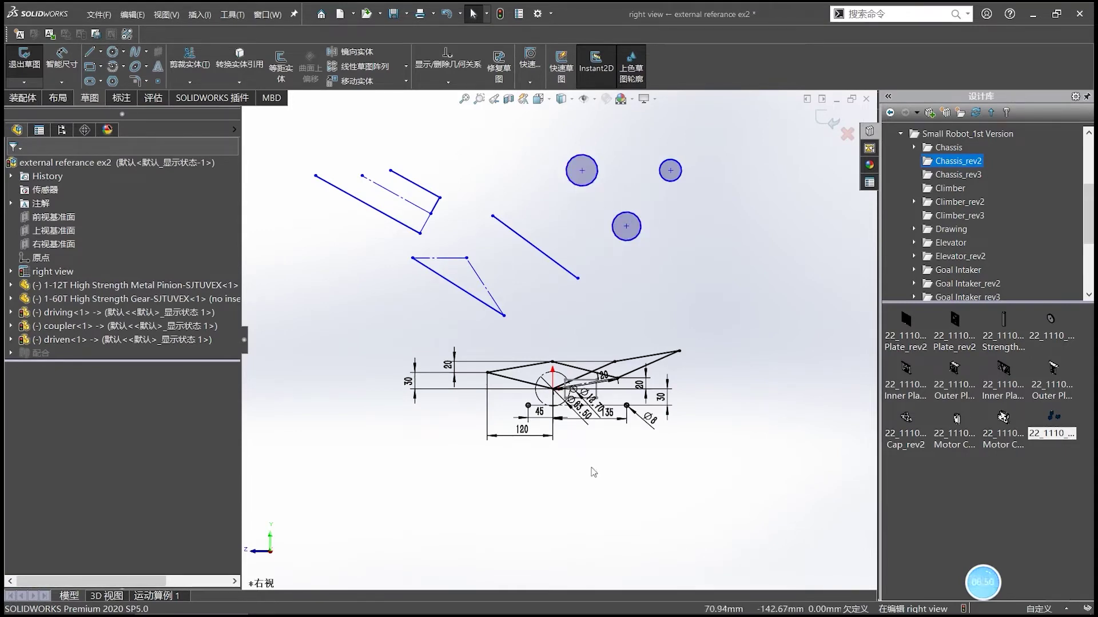
Examine the relations and position dimensions of the two 8 mm circles beneath the linkage in the layout sketch.
scroll(549, 423, "down", 10)
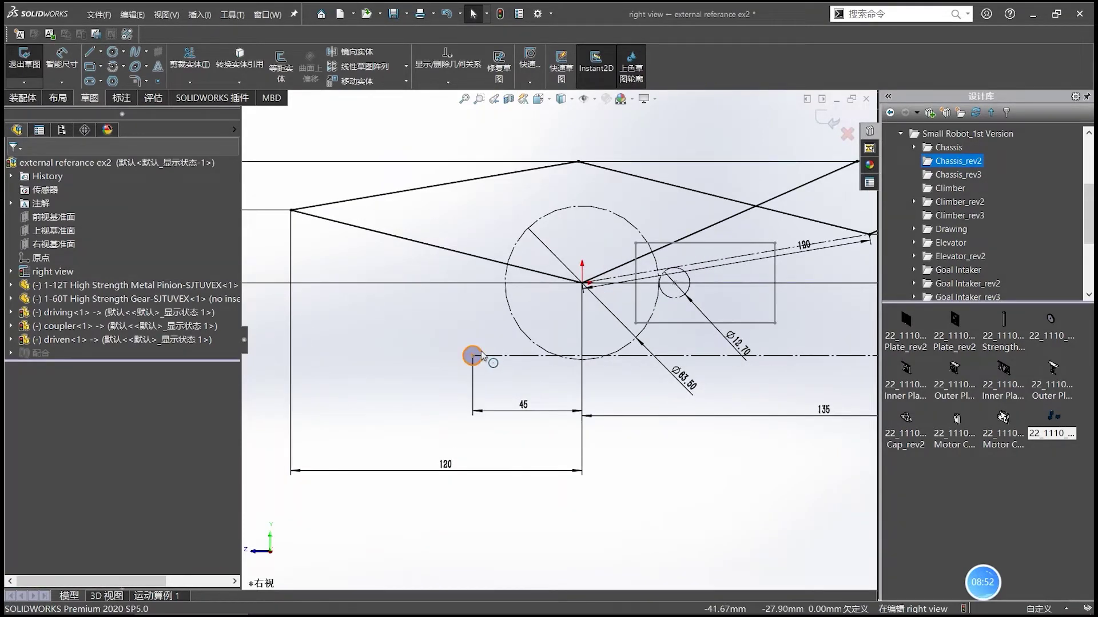
left_click(481, 356)
scroll(558, 339, "up", 4)
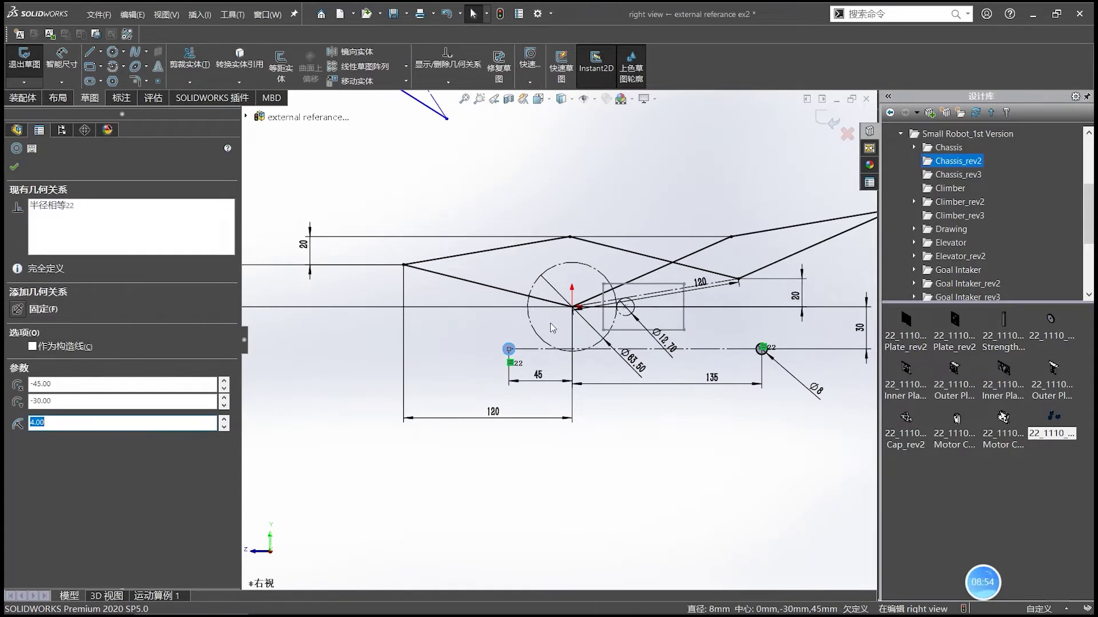
scroll(617, 306, "down", 5)
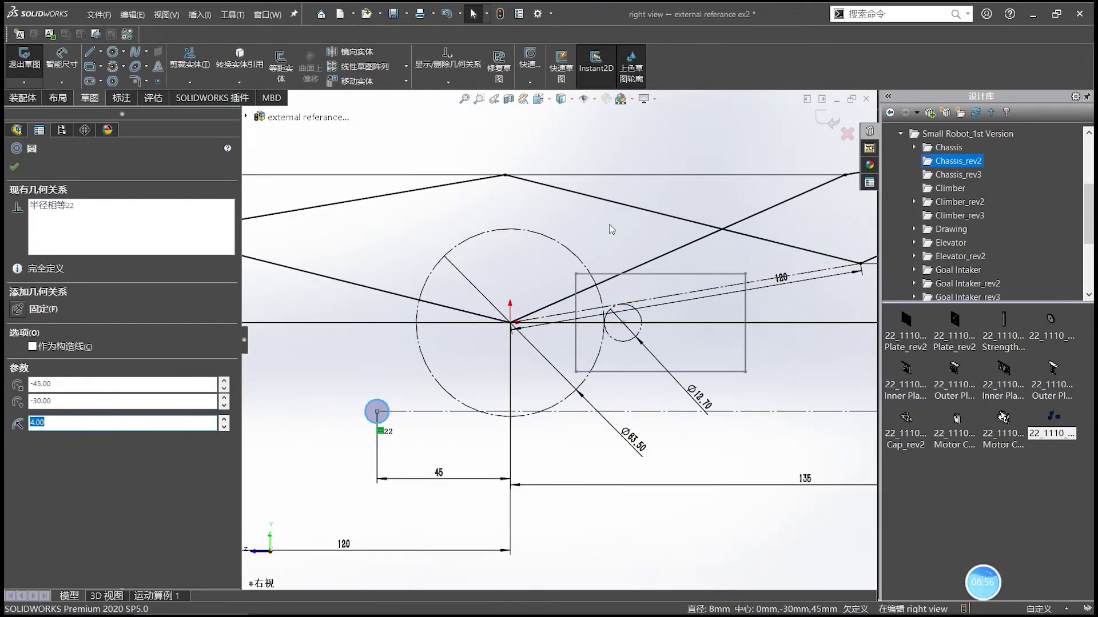
scroll(769, 322, "up", 3)
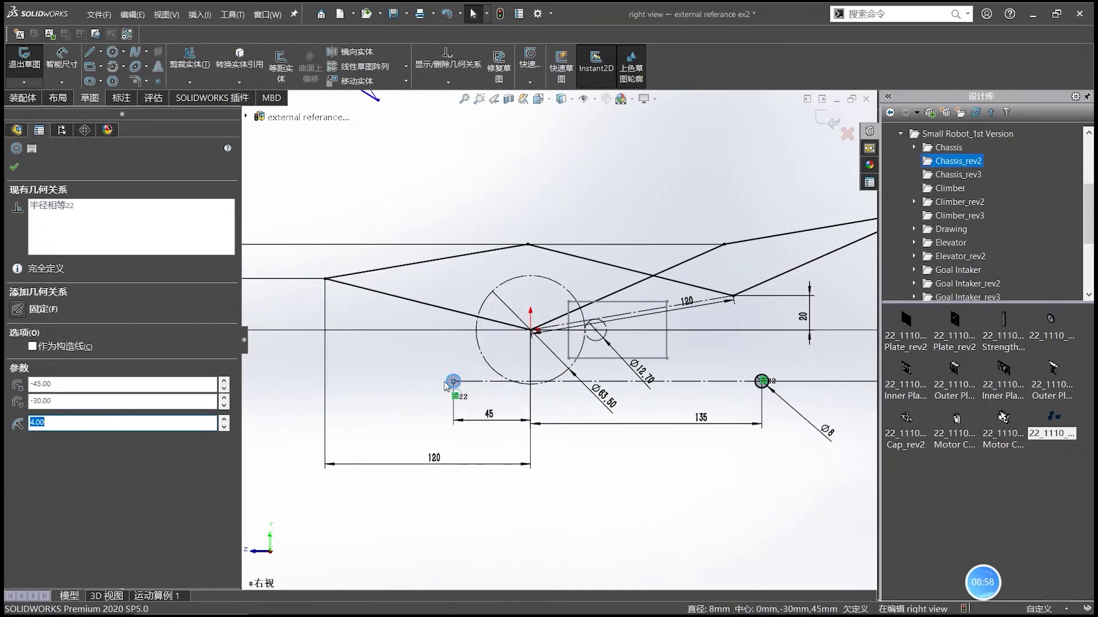
left_click(694, 410)
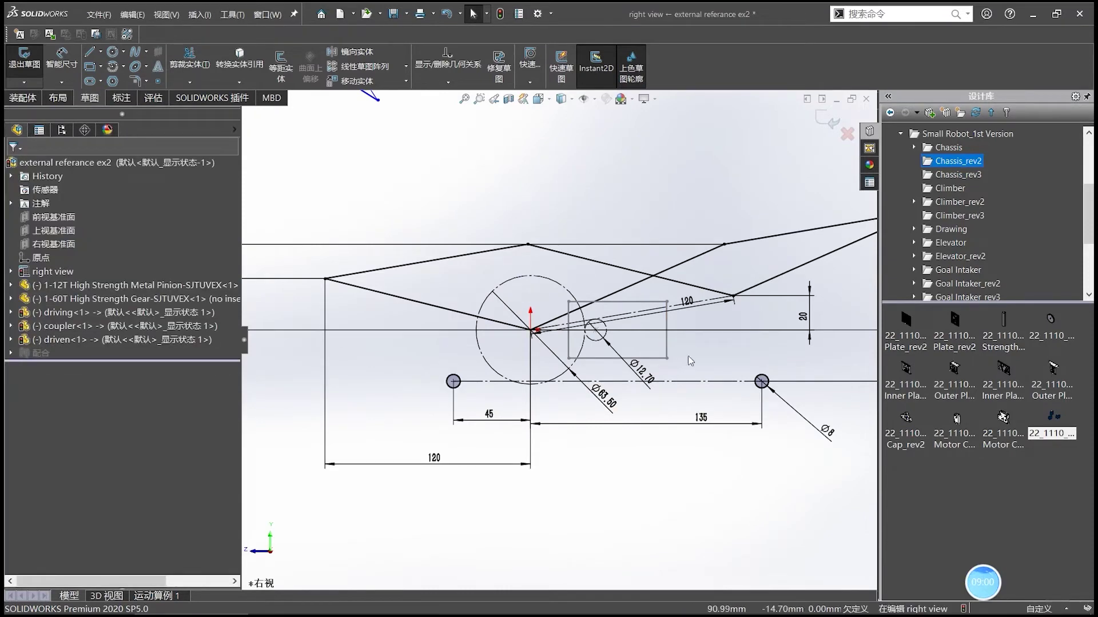
scroll(676, 377, "up", 2)
scroll(639, 361, "up", 3)
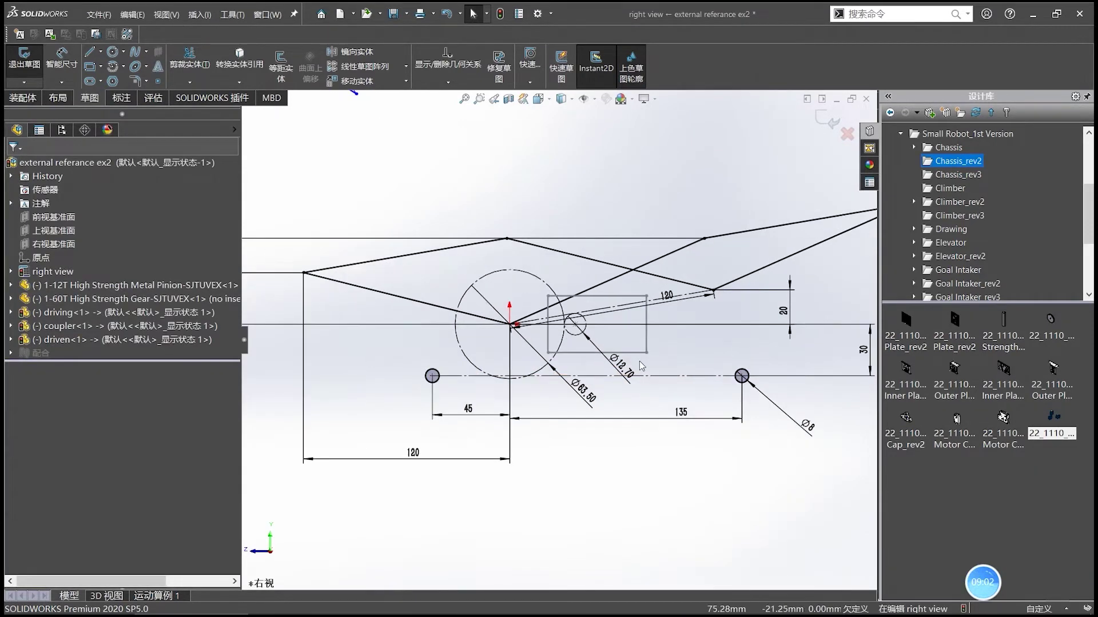
Delete all the example lines and circles above the linkage layout, and exit the layout sketch.
scroll(537, 340, "up", 5)
scroll(465, 225, "up", 1)
middle_click_drag(465, 225, 497, 266, "ctrl")
scroll(497, 267, "down", 1)
left_click_drag(716, 329, 347, 195)
key("Delete")
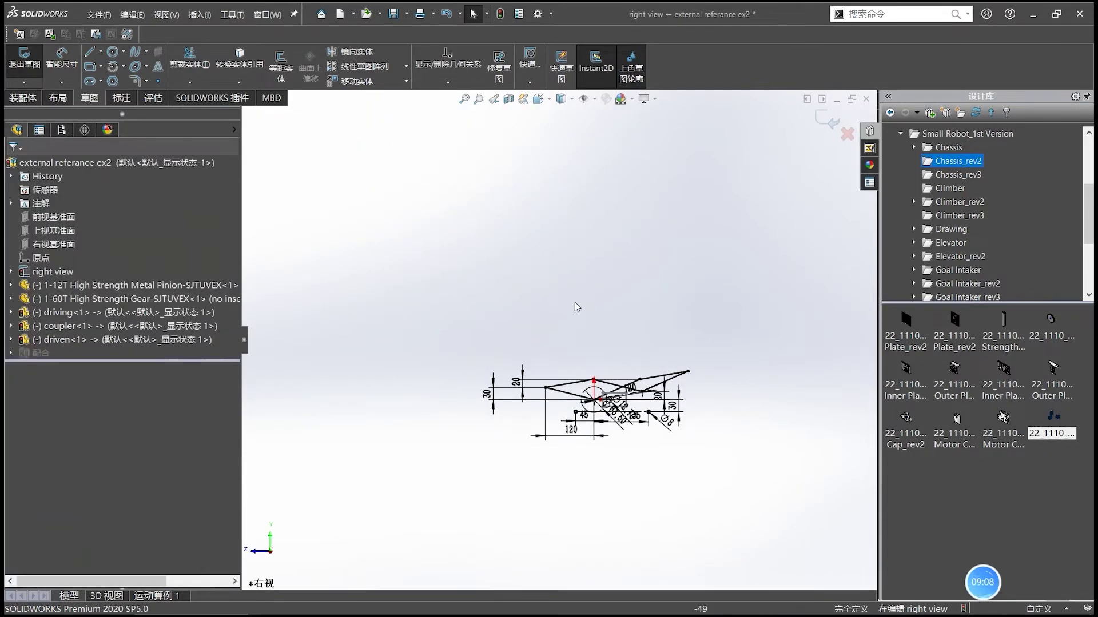
left_click(819, 124)
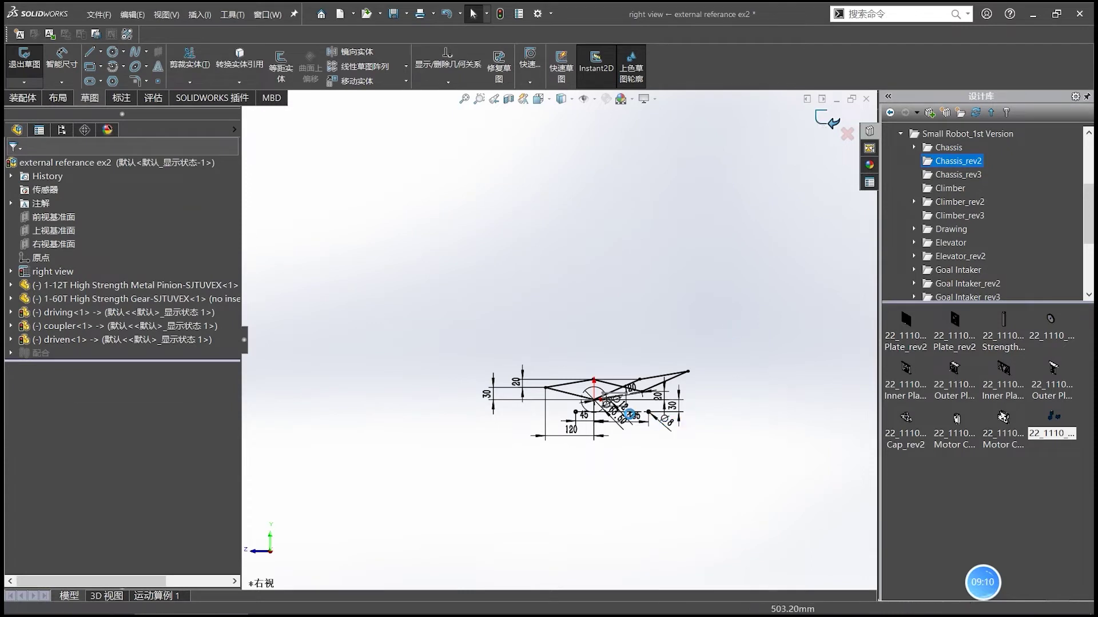
Inspect the layout's mounting points at the 8 mm circles and the gear and pinion centres.
scroll(629, 418, "down", 5)
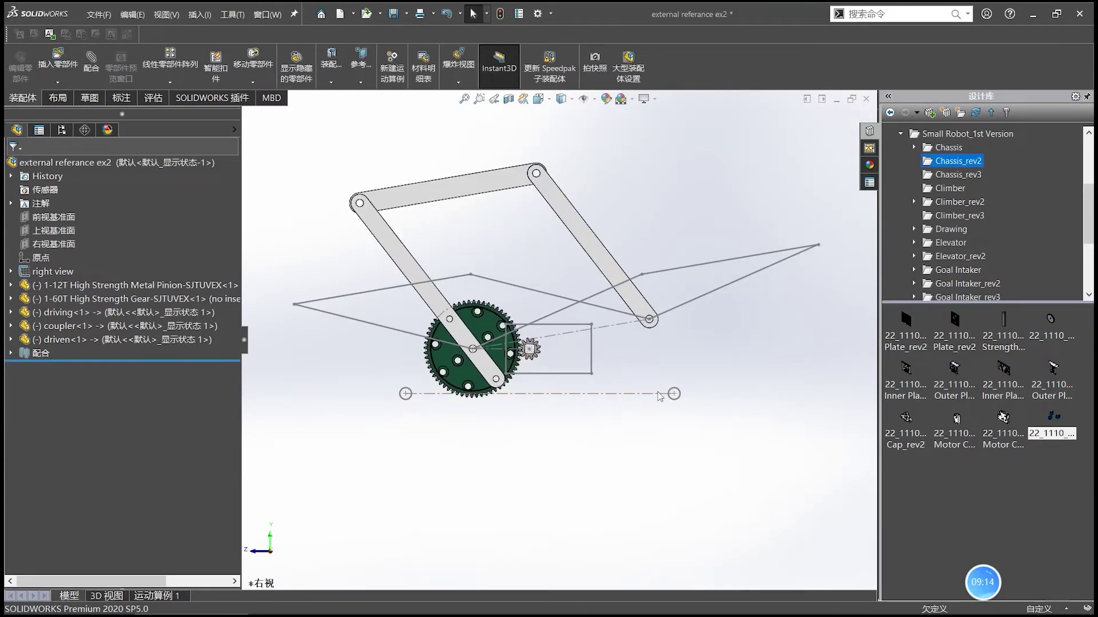
left_click(675, 394)
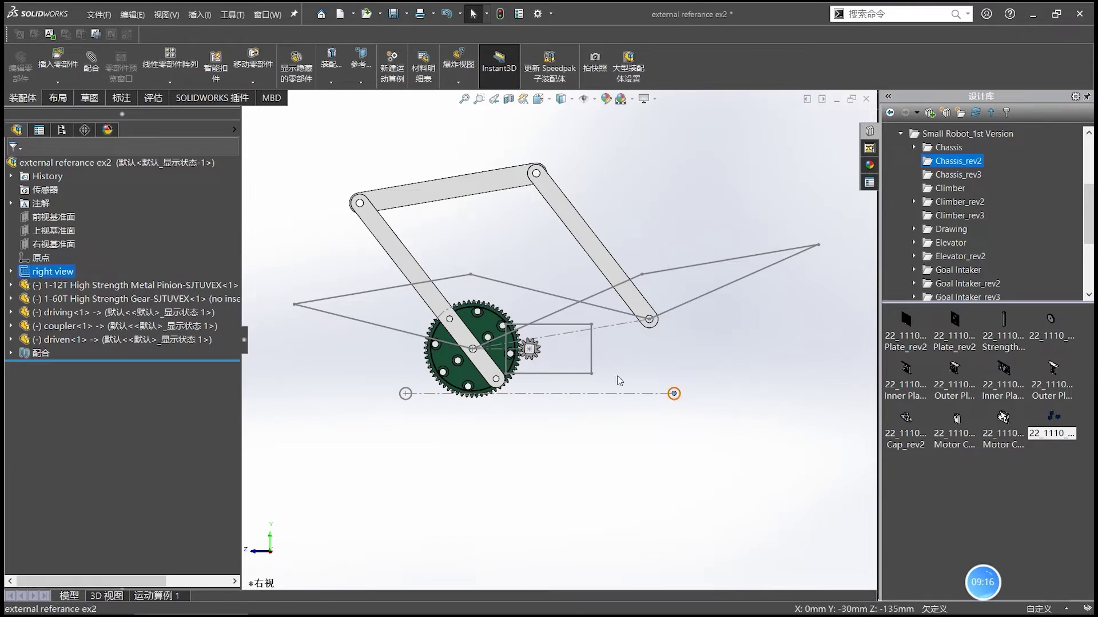
left_click(473, 350)
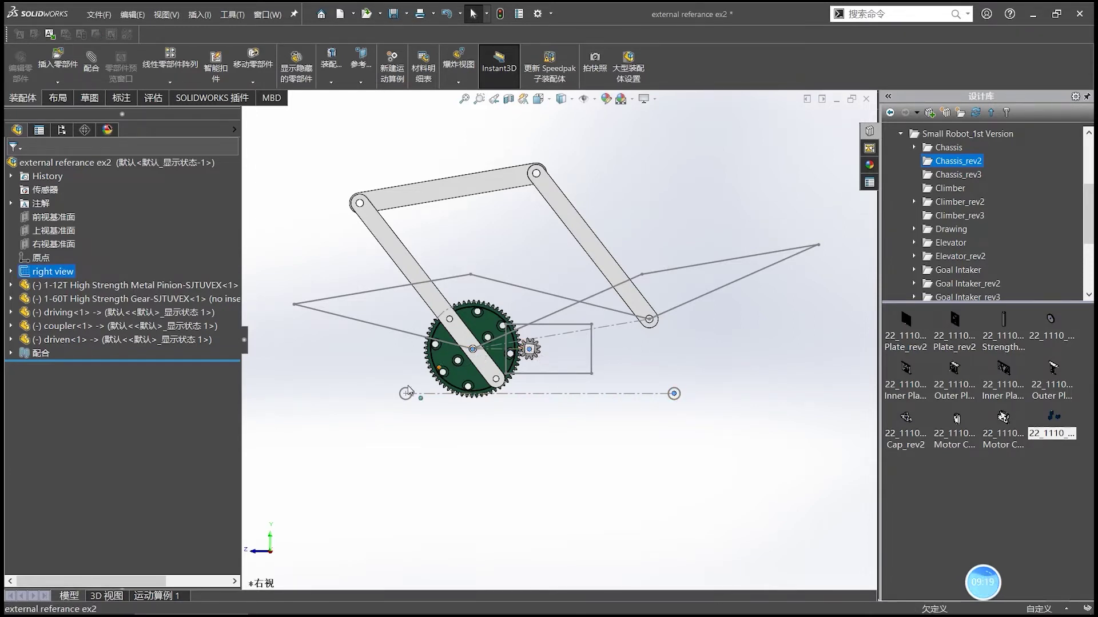
left_click(490, 479)
Create a new part from the gb_part template and start a sketch on its right plane.
left_click(566, 434)
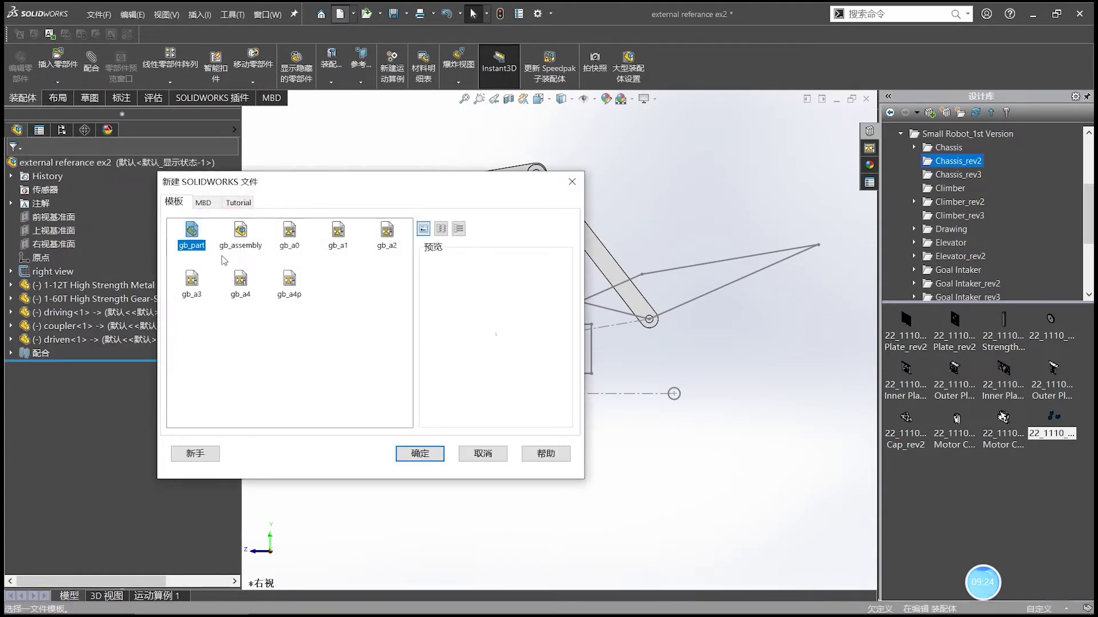
left_click(434, 459)
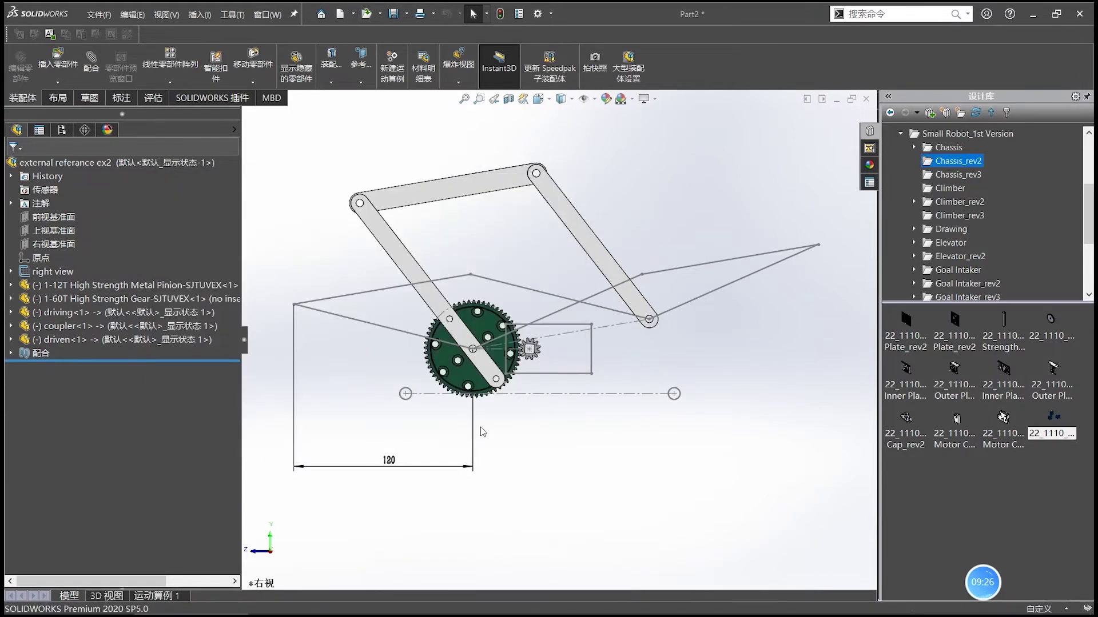
left_click(54, 258)
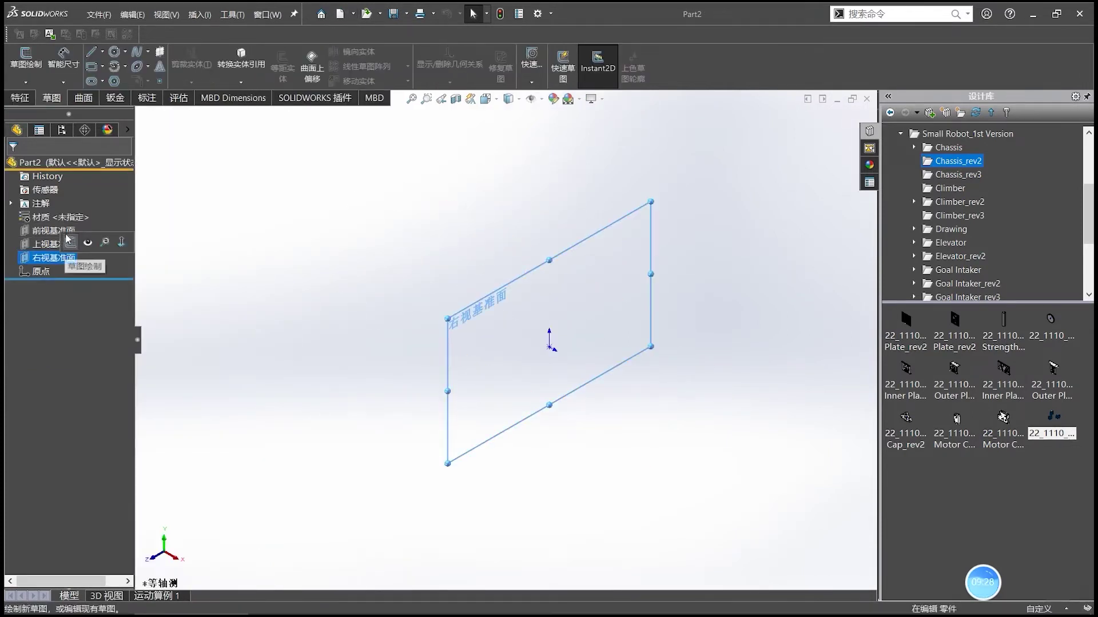
left_click(69, 244)
Sketch a closed trapezoid about 33 mm high, with its horizontal base starting at the origin and its upper side shorter.
key("l")
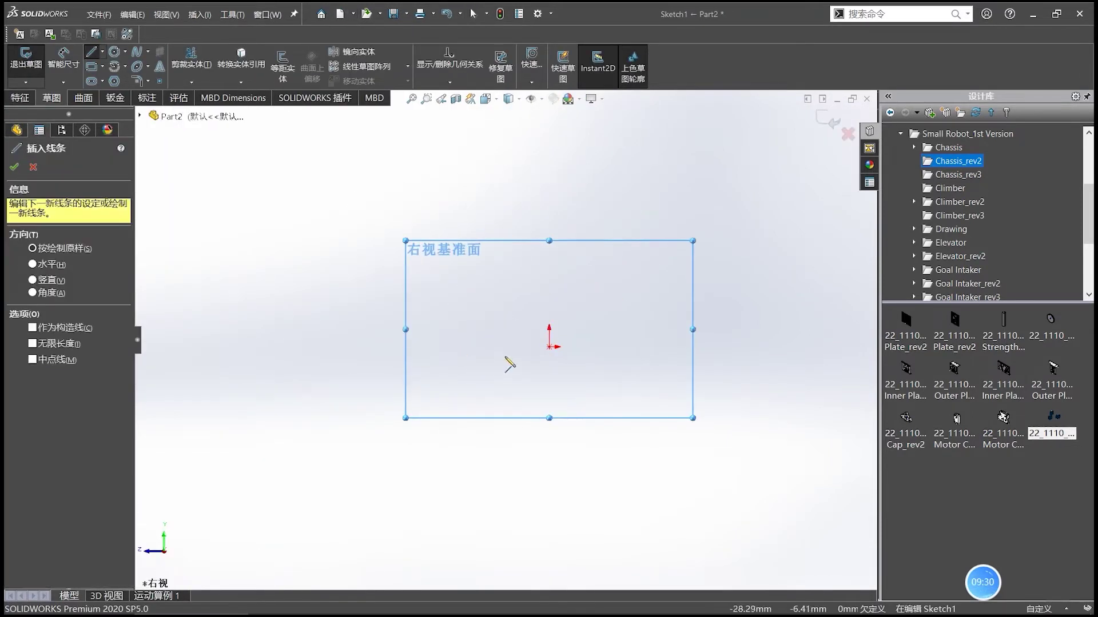
left_click(549, 347)
left_click(791, 346)
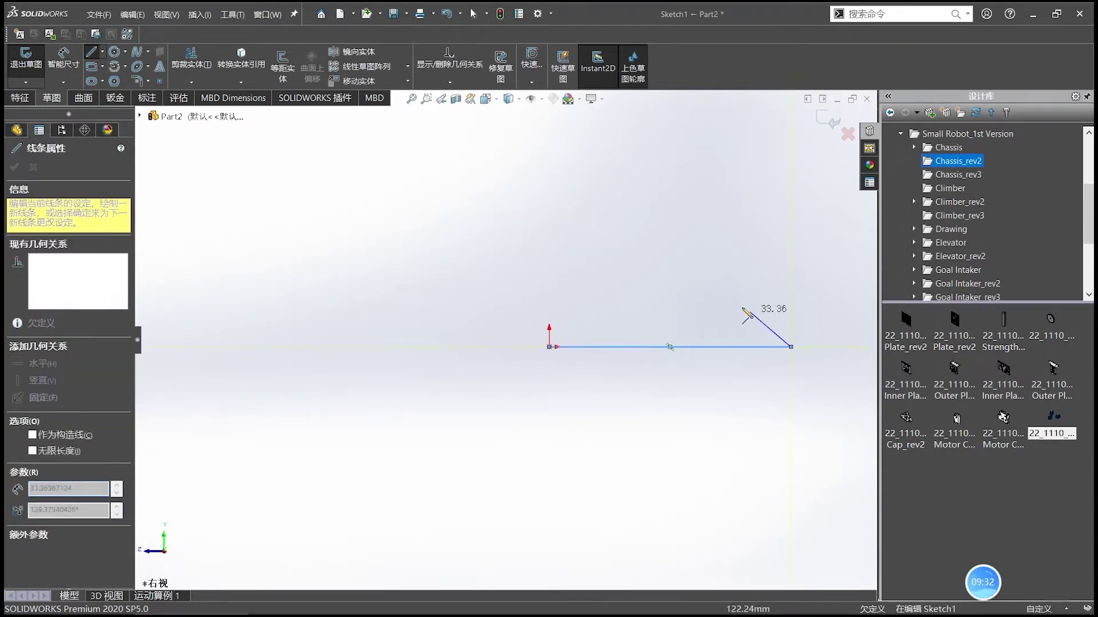
left_click(718, 294)
left_click(593, 294)
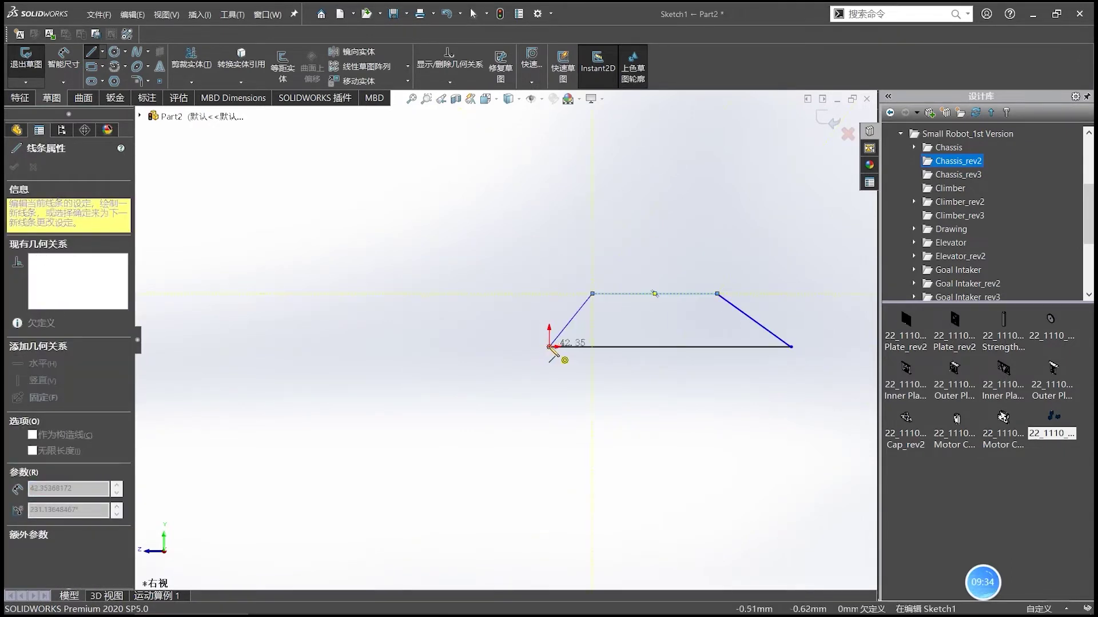
left_click(548, 347)
Sketch a circle centred on each of the trapezoid's four corners.
right_click_drag(521, 405, 608, 410)
left_click(548, 347)
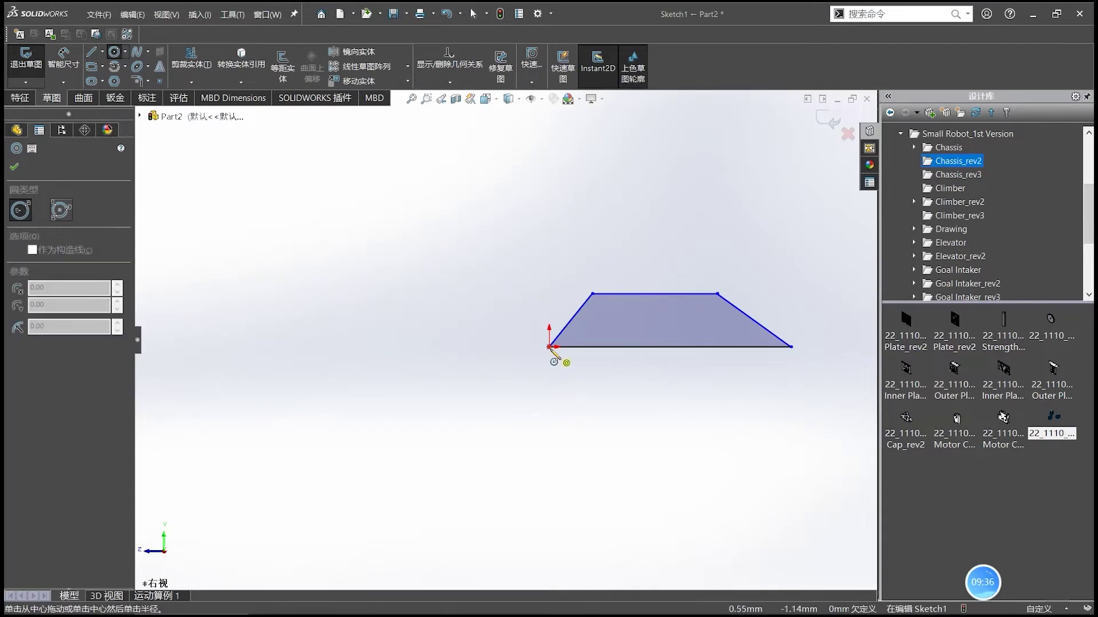
left_click(592, 293)
left_click(602, 300)
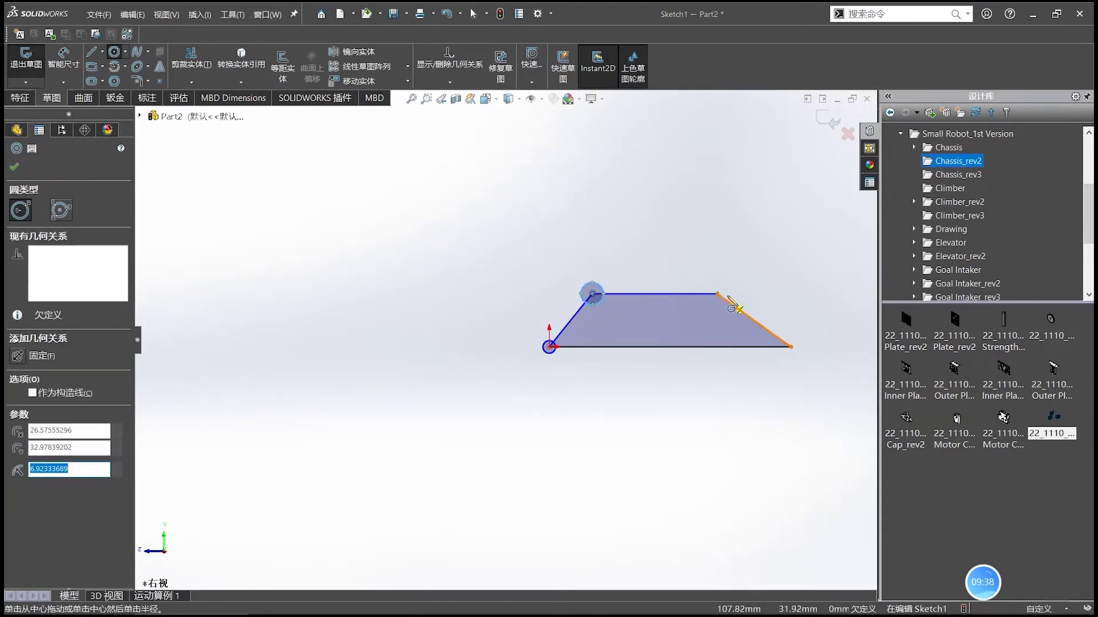
left_click_drag(719, 294, 724, 299)
left_click_drag(792, 347, 800, 357)
key("Escape")
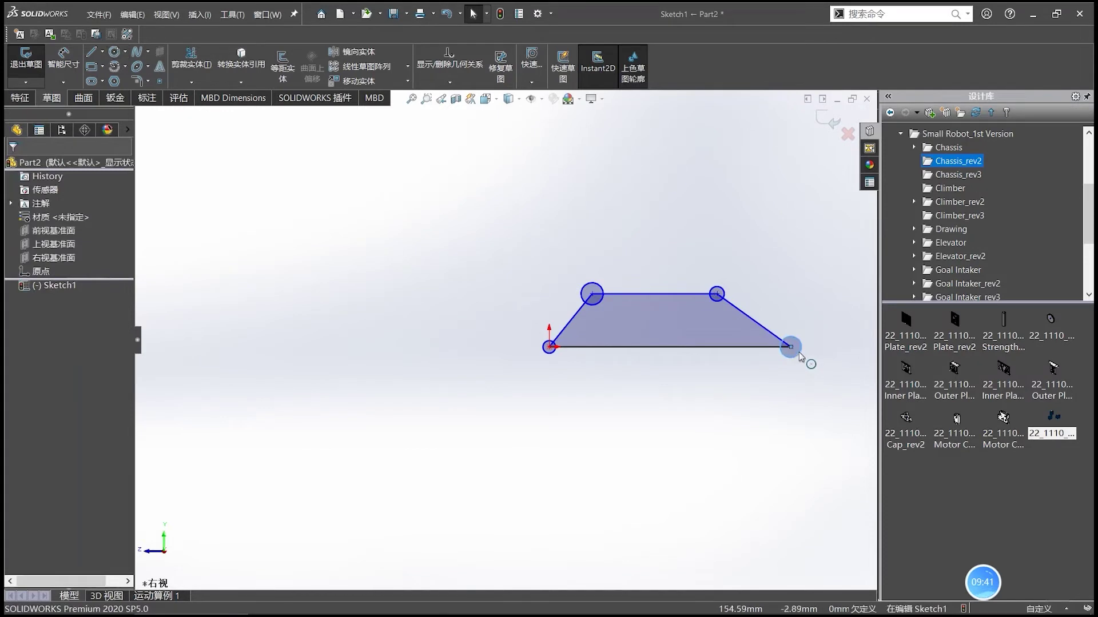
Make the four corner circles equal in size.
left_click(720, 288, "ctrl")
left_click(600, 291, "ctrl")
left_click(547, 353, "ctrl")
left_click(610, 313)
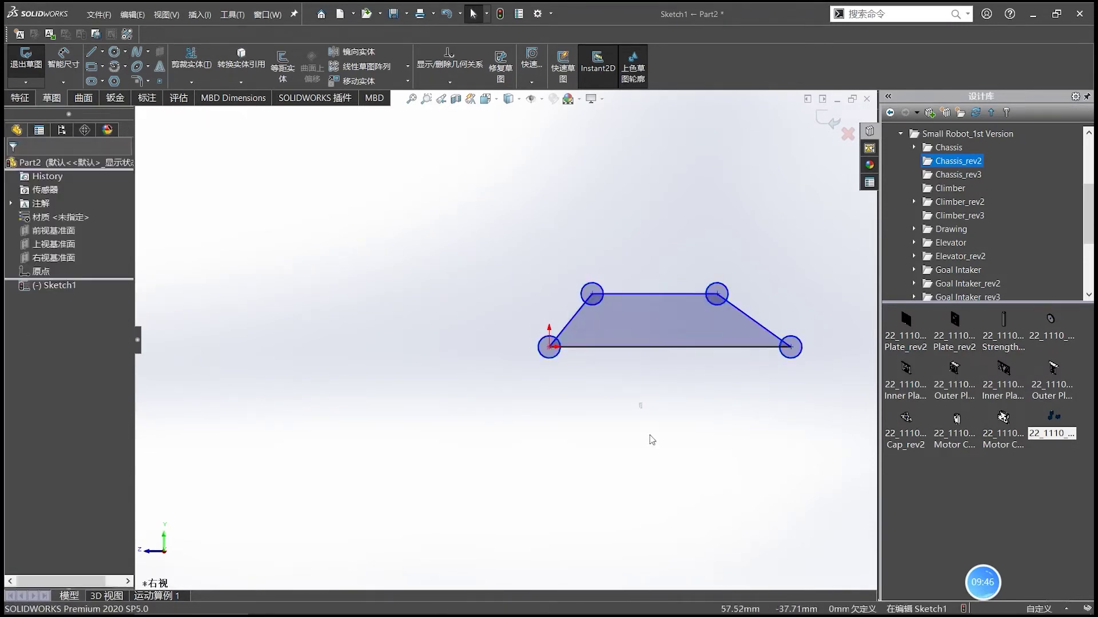
Dimension the circle at the origin with a diameter of 4 mm.
scroll(663, 434, "up", 3)
scroll(731, 296, "down", 2)
key("d")
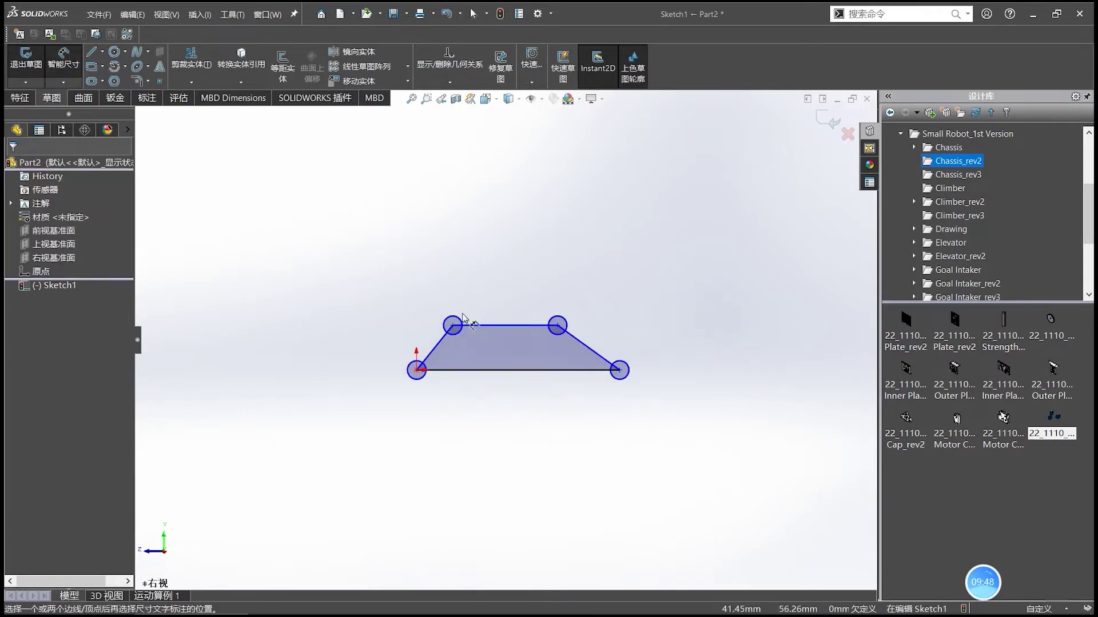
left_click(407, 374)
left_click(407, 371)
left_click(314, 369)
key("Return")
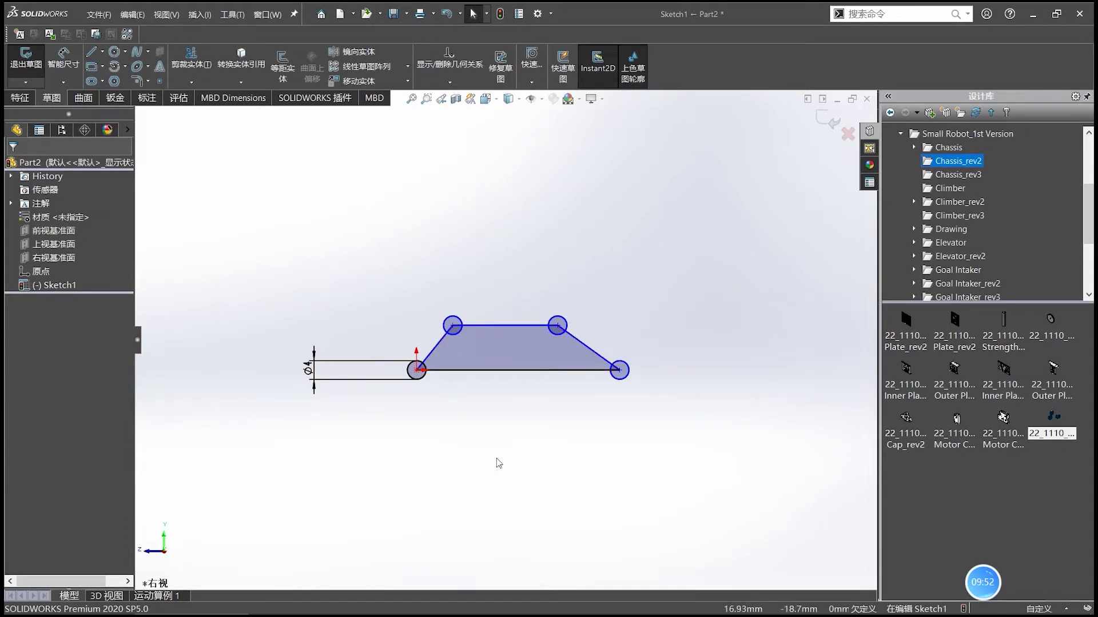
Set the origin circle's diameter to 10 mm.
scroll(452, 369, "down", 2)
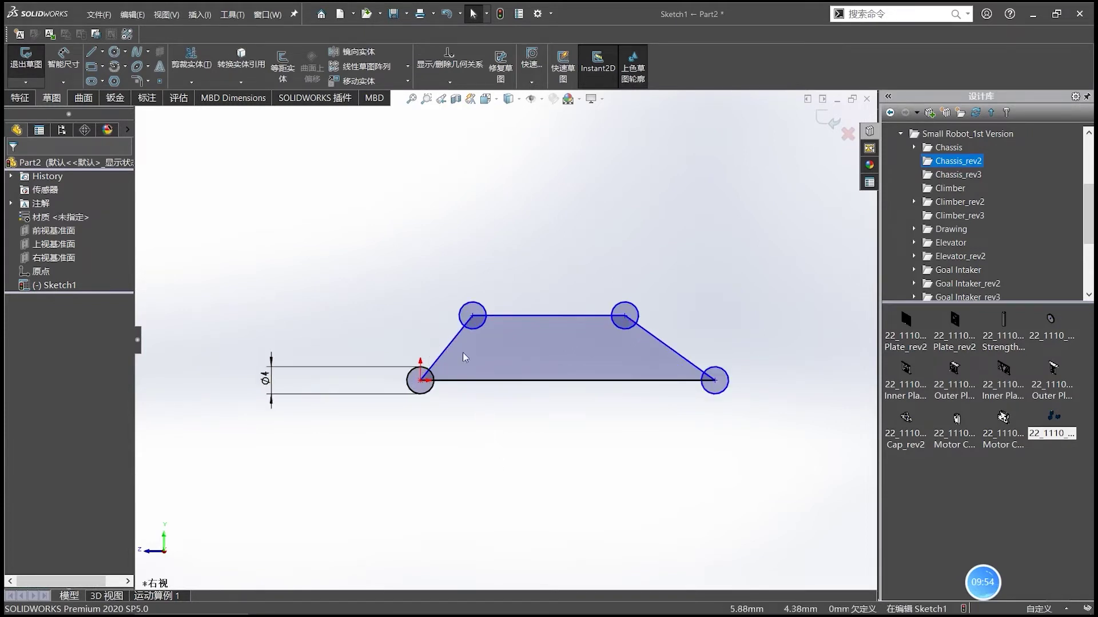
double_click(265, 378)
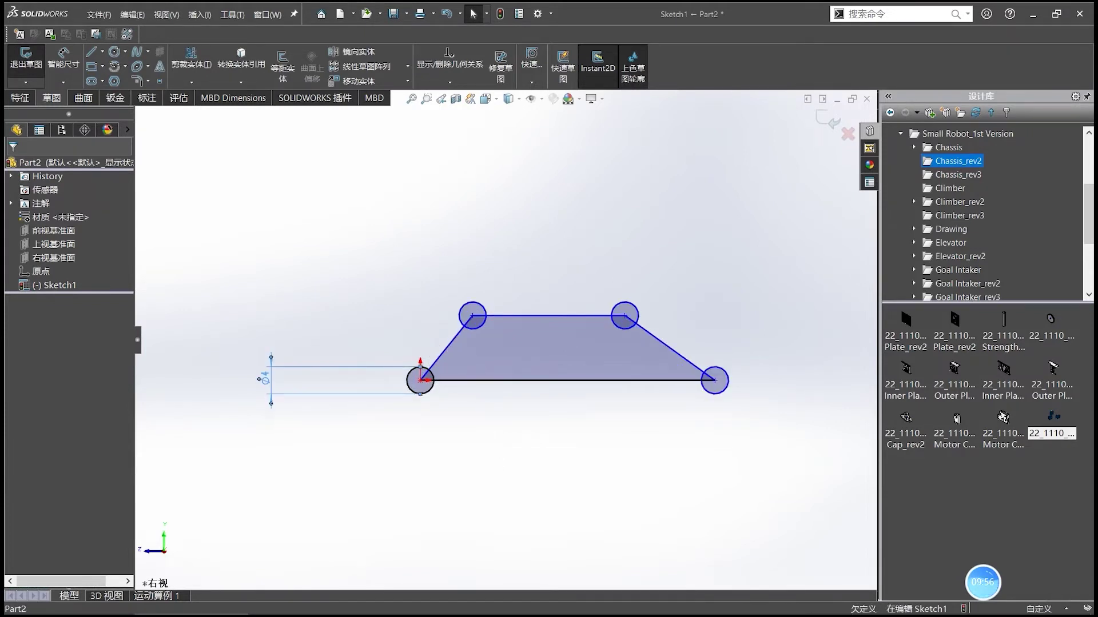
double_click(268, 377)
type("10")
key("Return")
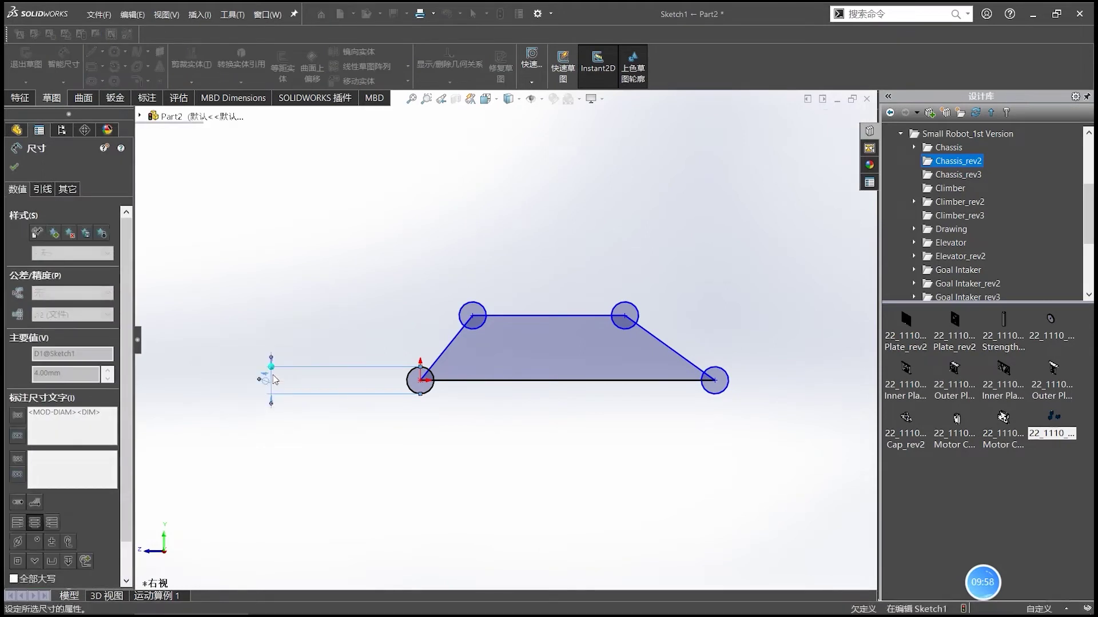
Offset the trapezoid's four lines outward by 10 mm, converting the base lines to construction geometry.
left_click(548, 359)
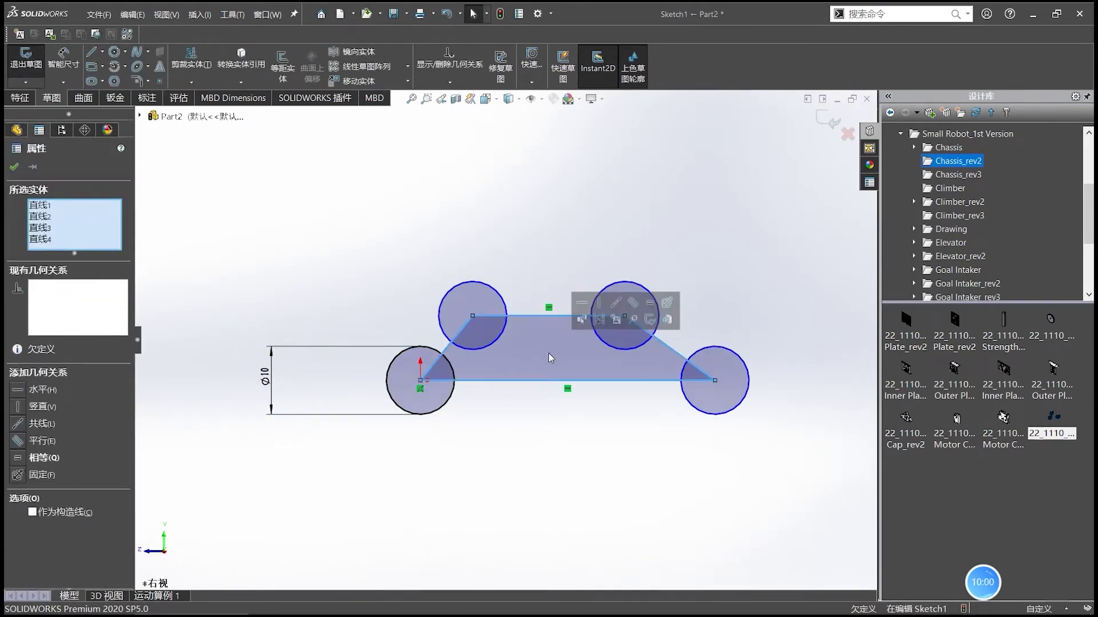
left_click(283, 62)
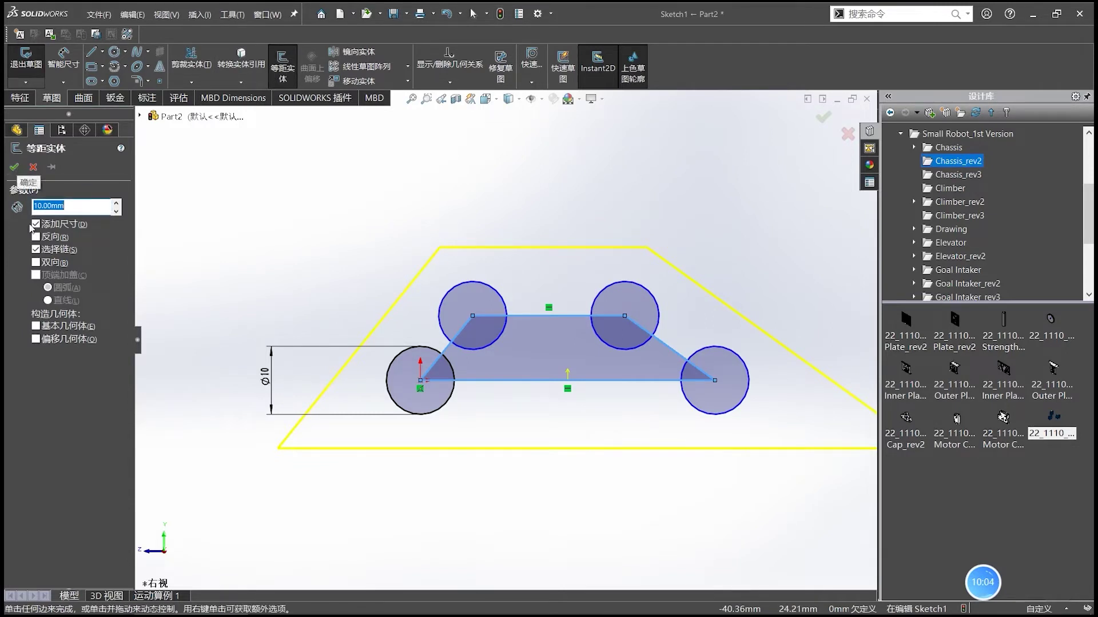
left_click(67, 328)
left_click(14, 167)
Extrude the offset profile with its four circular holes to a depth of 3 mm.
scroll(564, 270, "up", 3)
key("e")
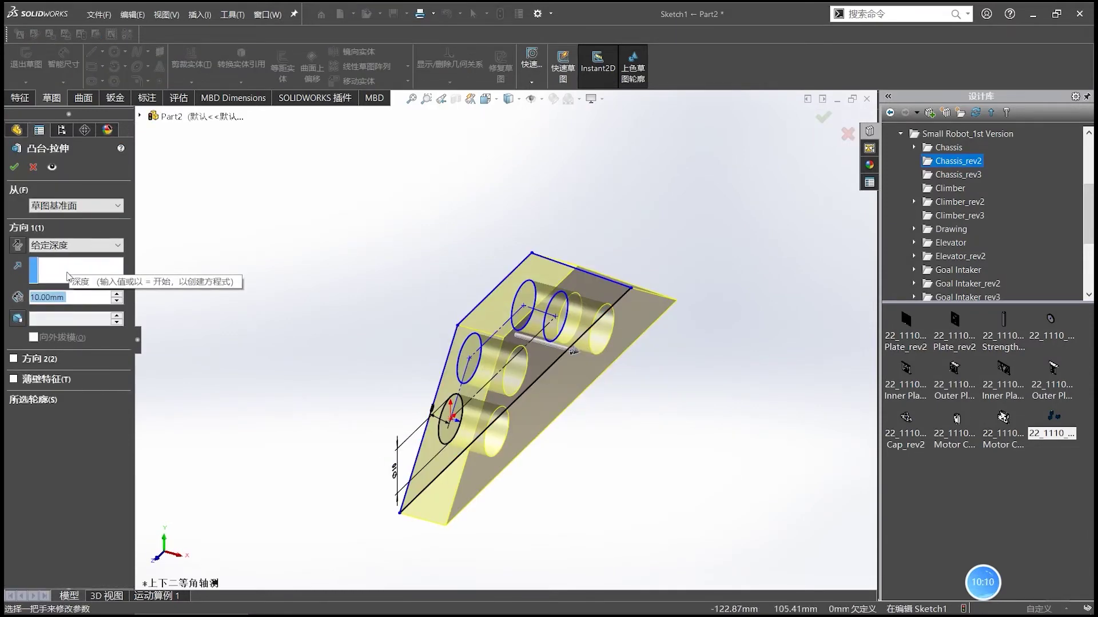
type("3")
key("Return")
key("Return")
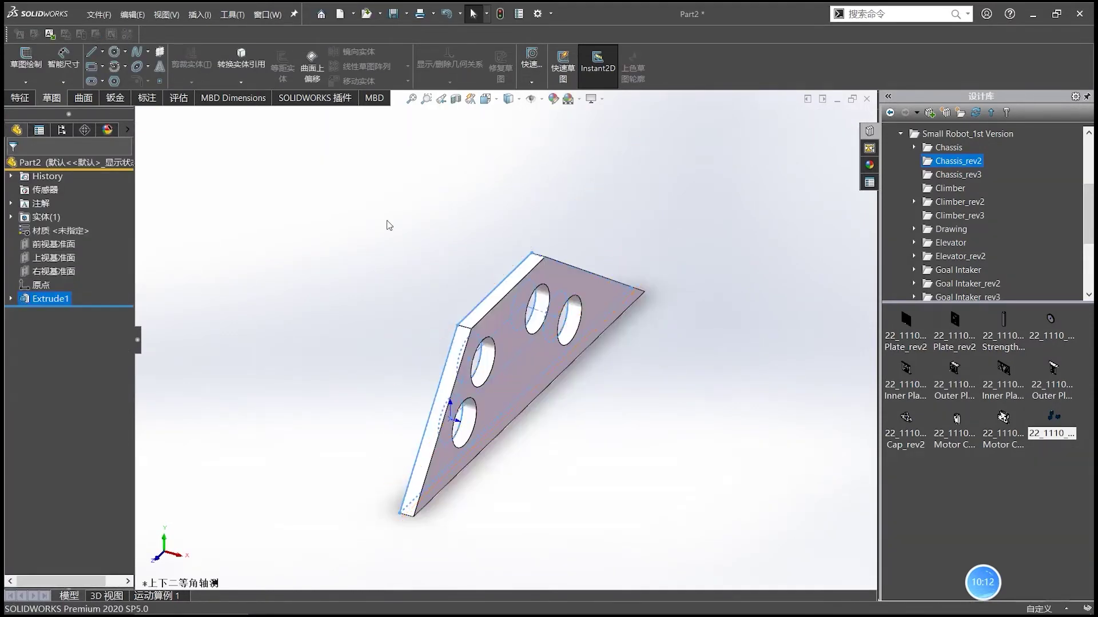
Save the plate part as Part2 in the "top down design tutorial" folder.
key("ctrl+1")
key("ctrl+s")
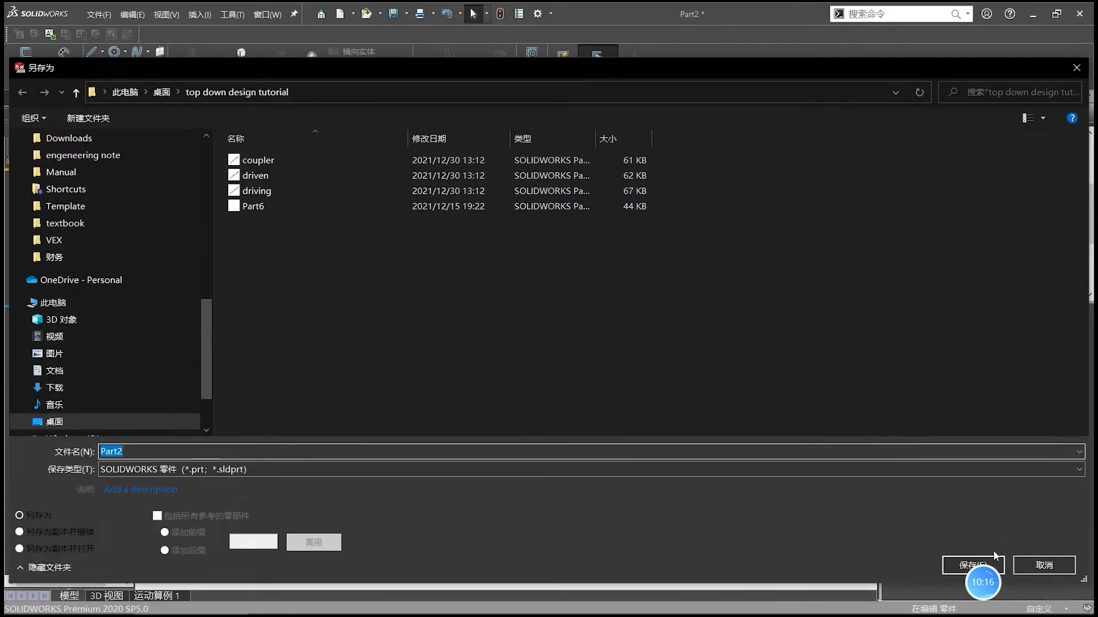
left_click(972, 565)
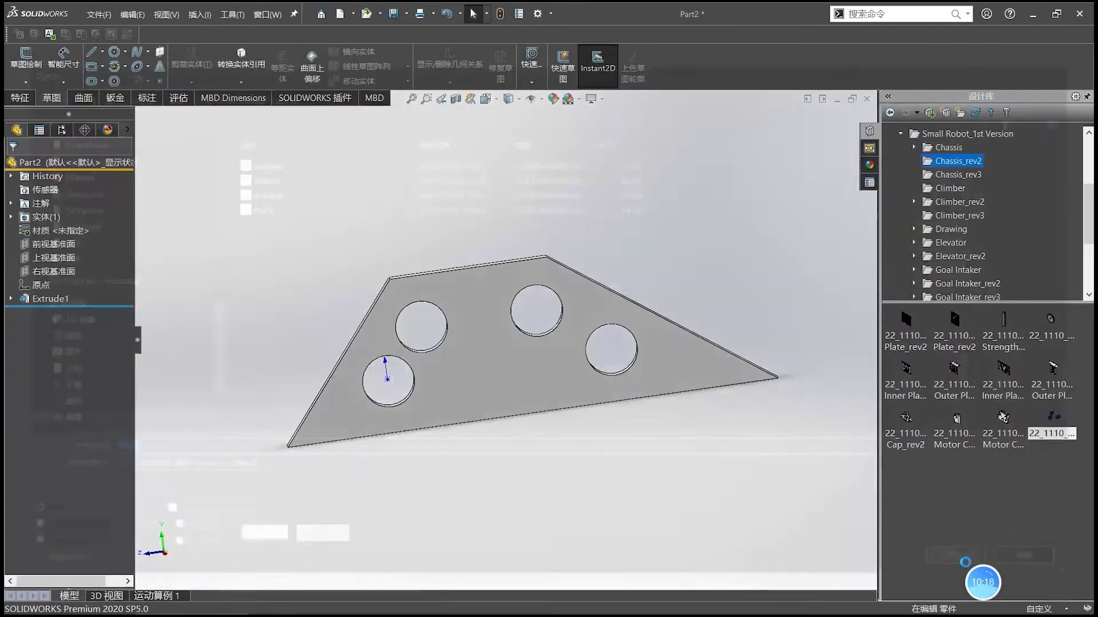
Set the plate's hole diameter to 6 mm and save the part.
left_click(514, 388)
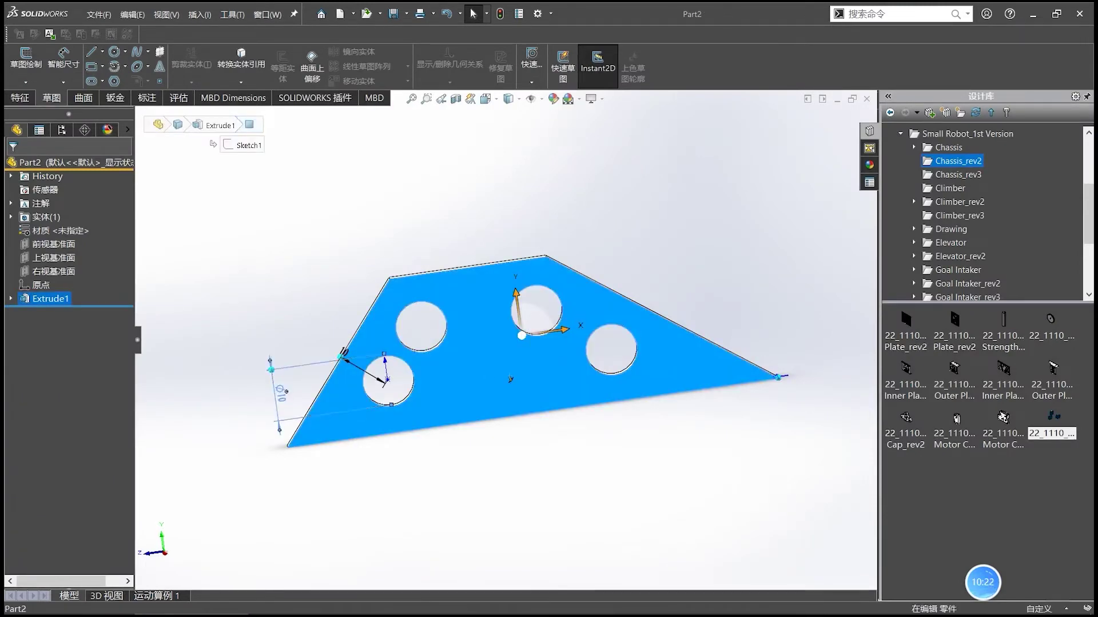
double_click(283, 401)
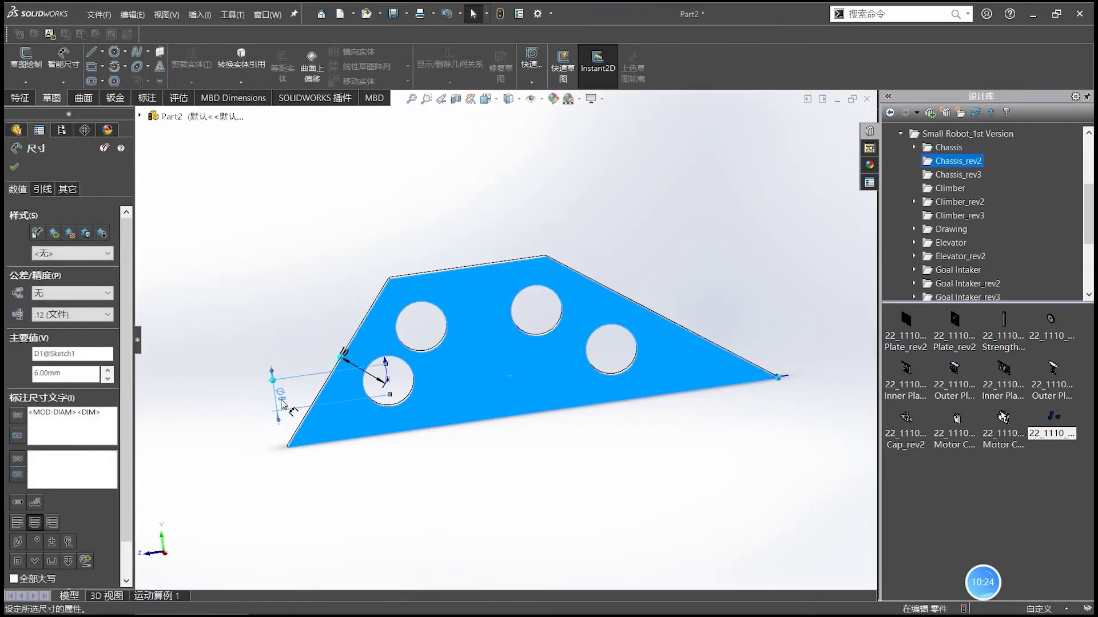
key("ctrl+s")
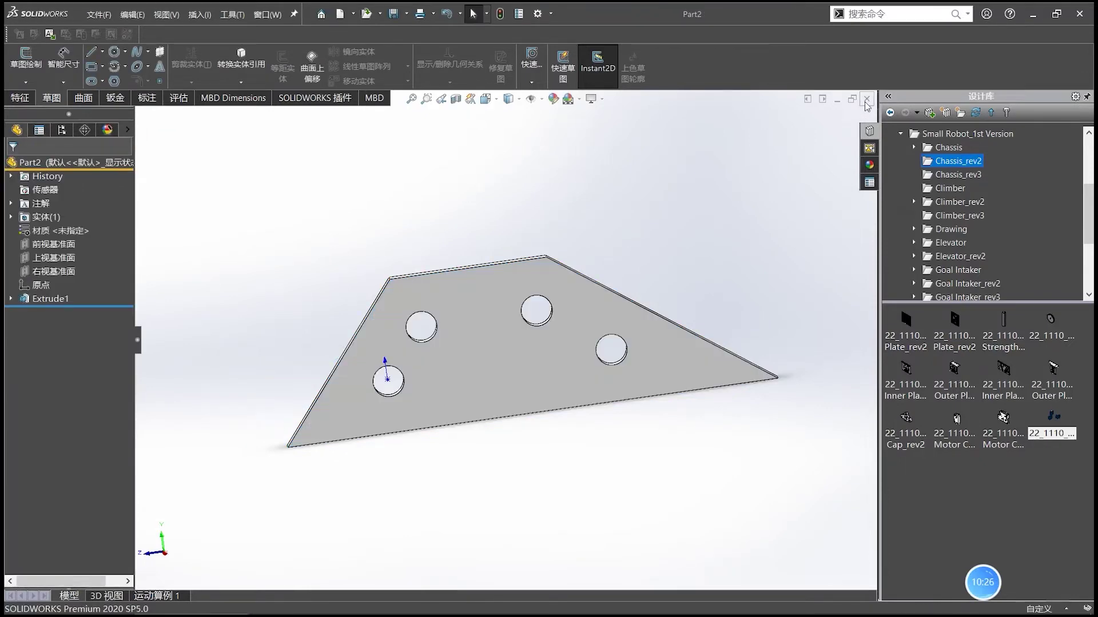
Insert Part2 into the "external referance ex2" assembly and place it just below the layout sketch's horizontal centerline.
left_click(852, 99)
left_click_drag(296, 369, 661, 484)
left_click(422, 120)
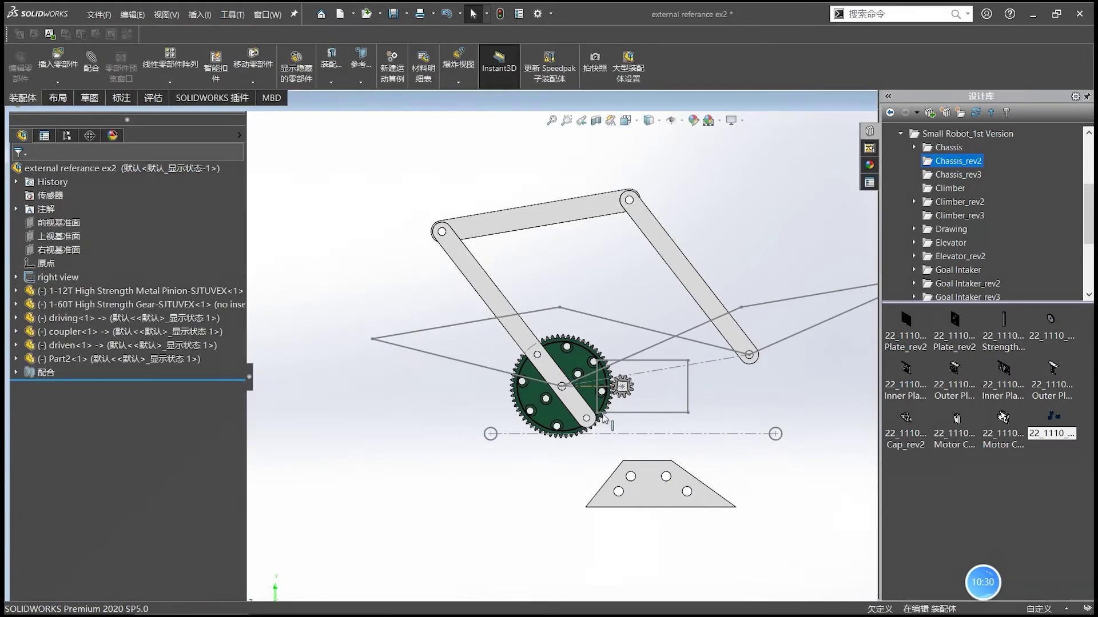
scroll(606, 420, "up", 3)
scroll(690, 454, "down", 3)
scroll(604, 278, "up", 4)
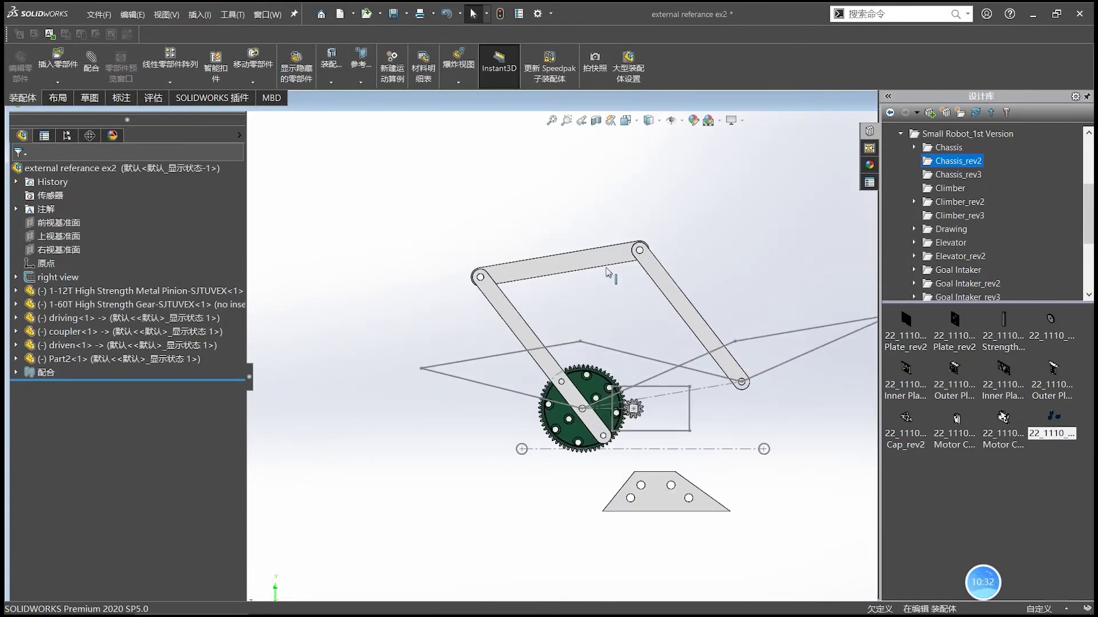
scroll(664, 377, "down", 2)
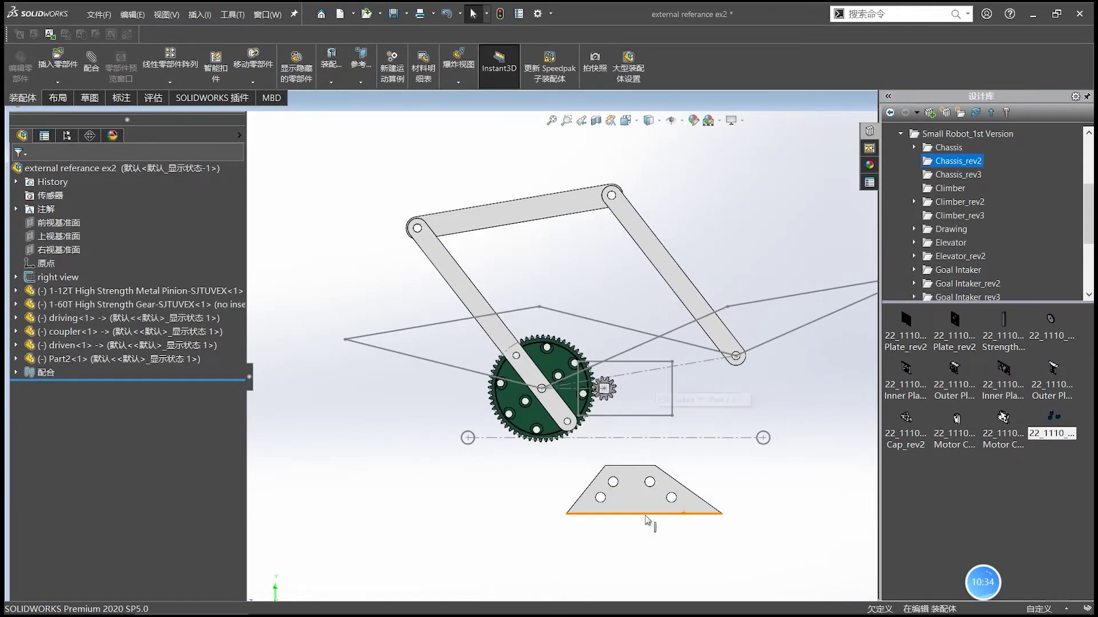
left_click_drag(626, 492, 565, 495)
left_click(513, 492)
Try to edit the Part2 plate in the context of the assembly.
right_click(562, 482)
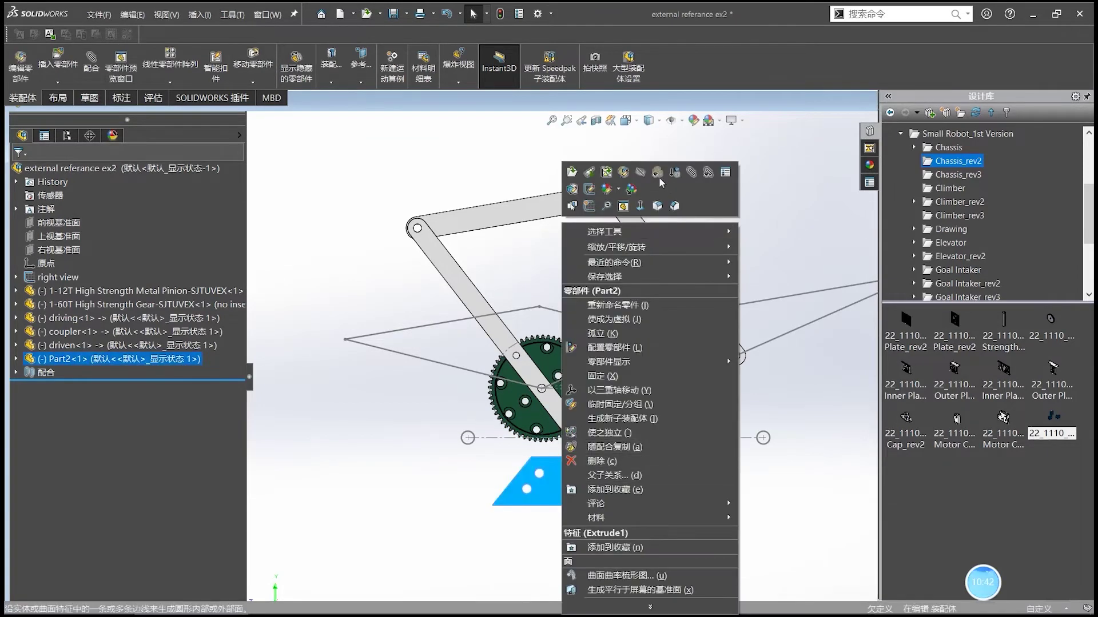
left_click(623, 172)
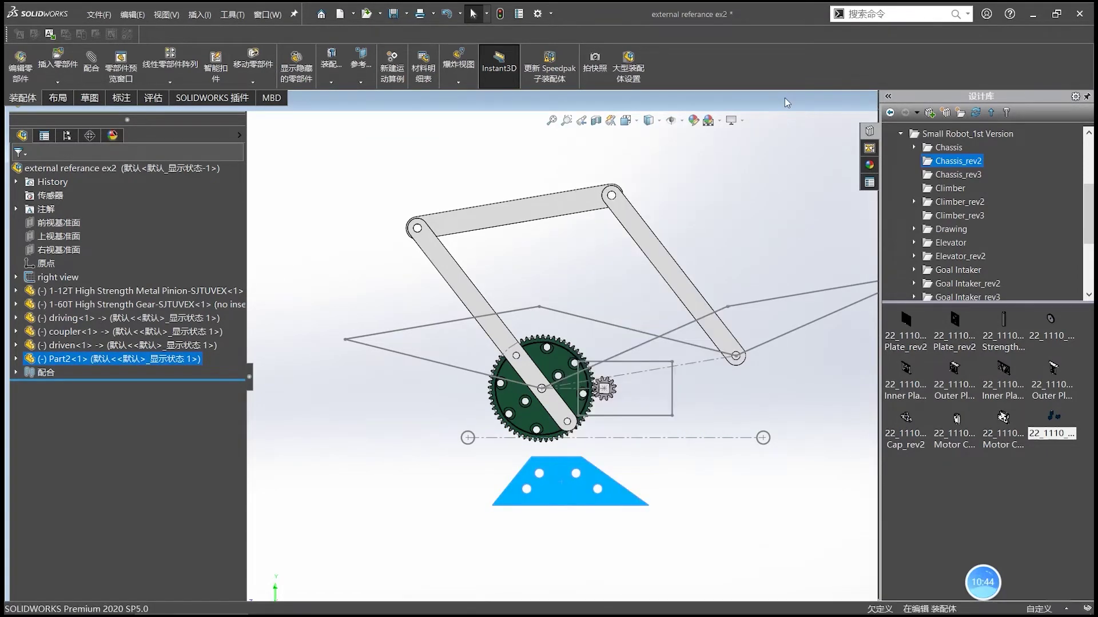
right_click(470, 449)
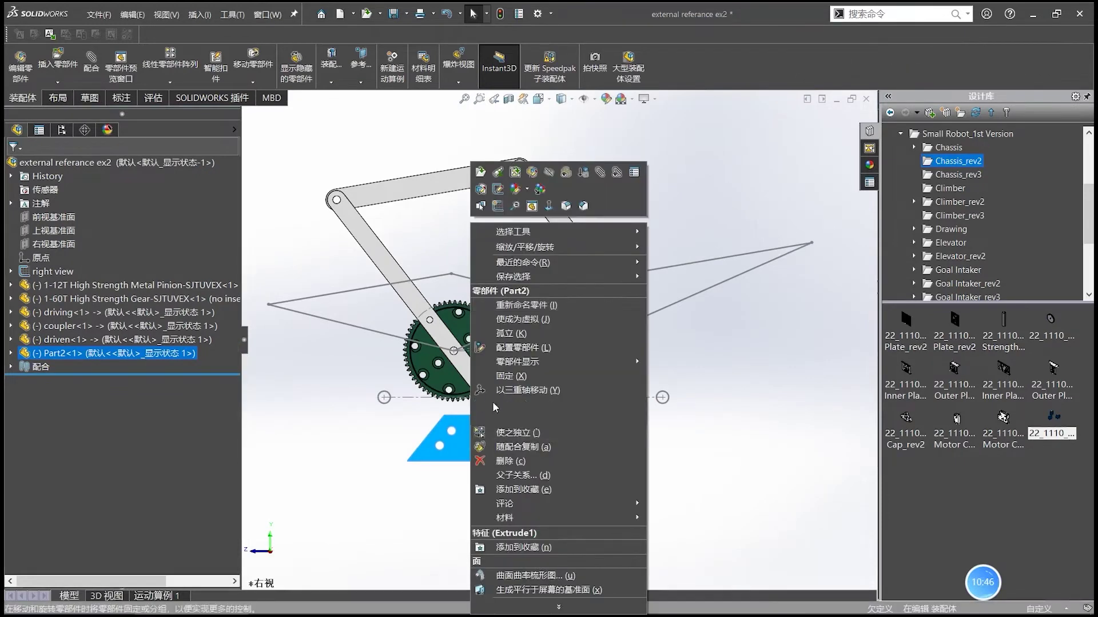
left_click(532, 191)
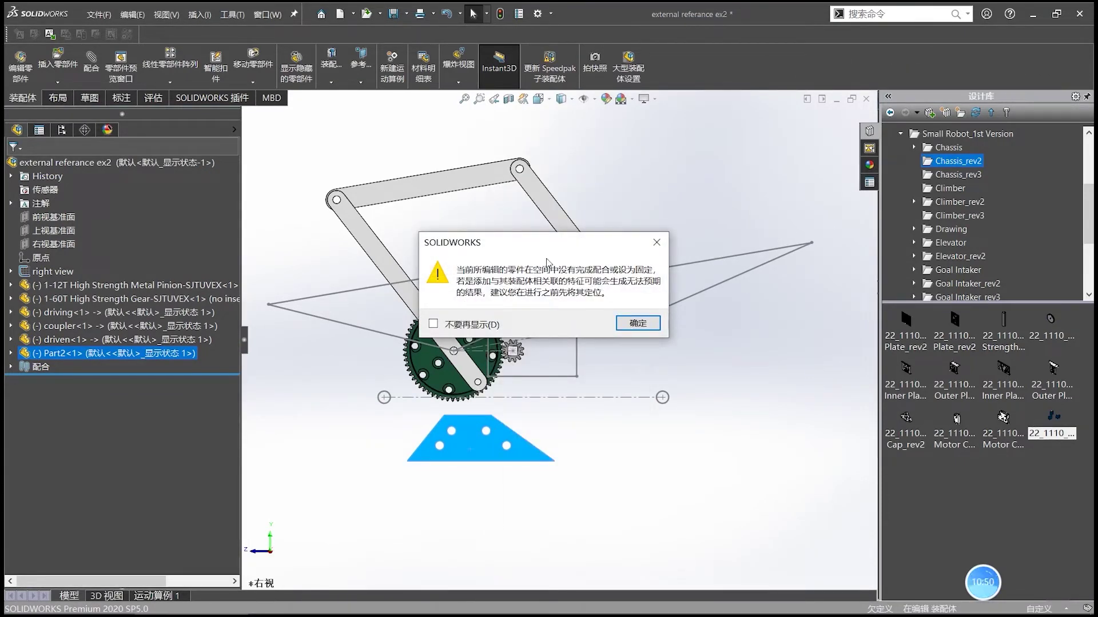
left_click(655, 243)
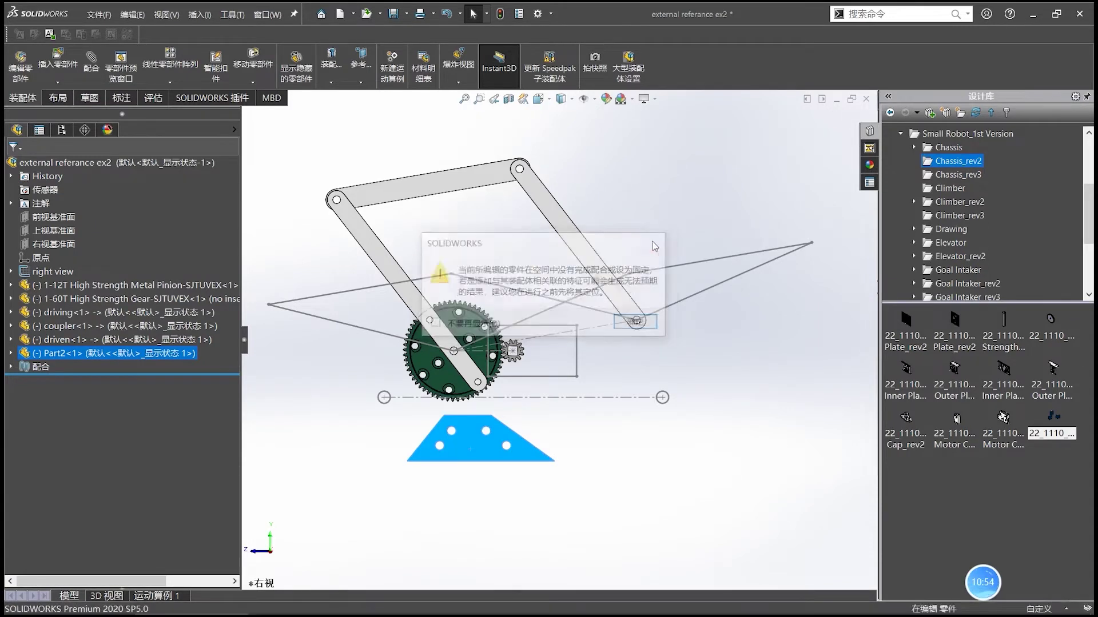
left_click(838, 122)
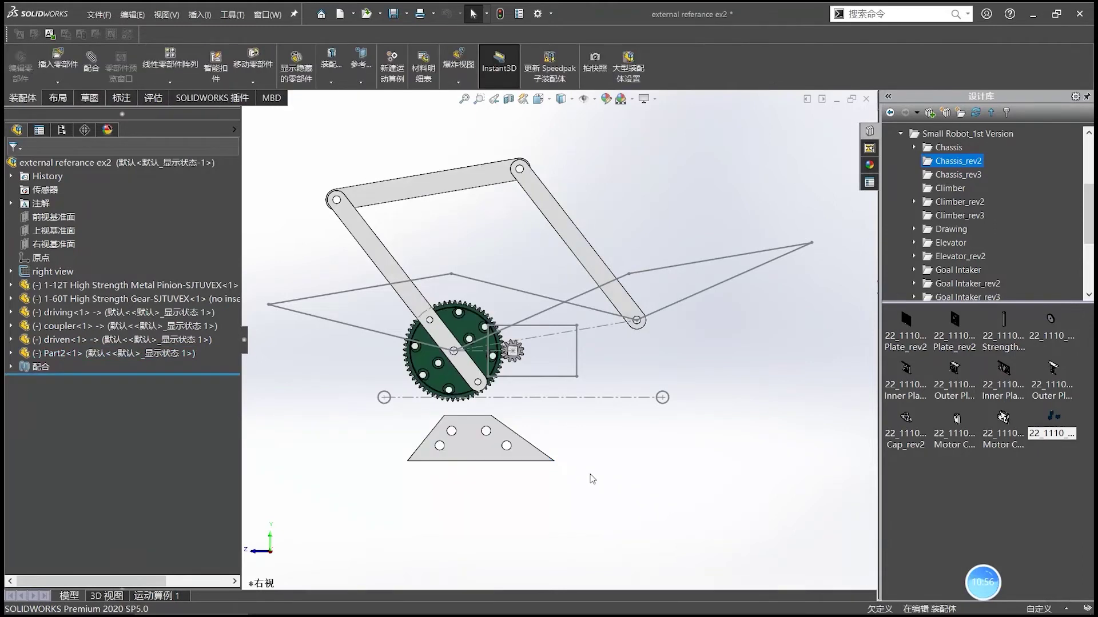
Mate Part2's front plane coincident with the center of the circle at the left end of the layout sketch's lower centerline.
left_click_drag(467, 448, 421, 461)
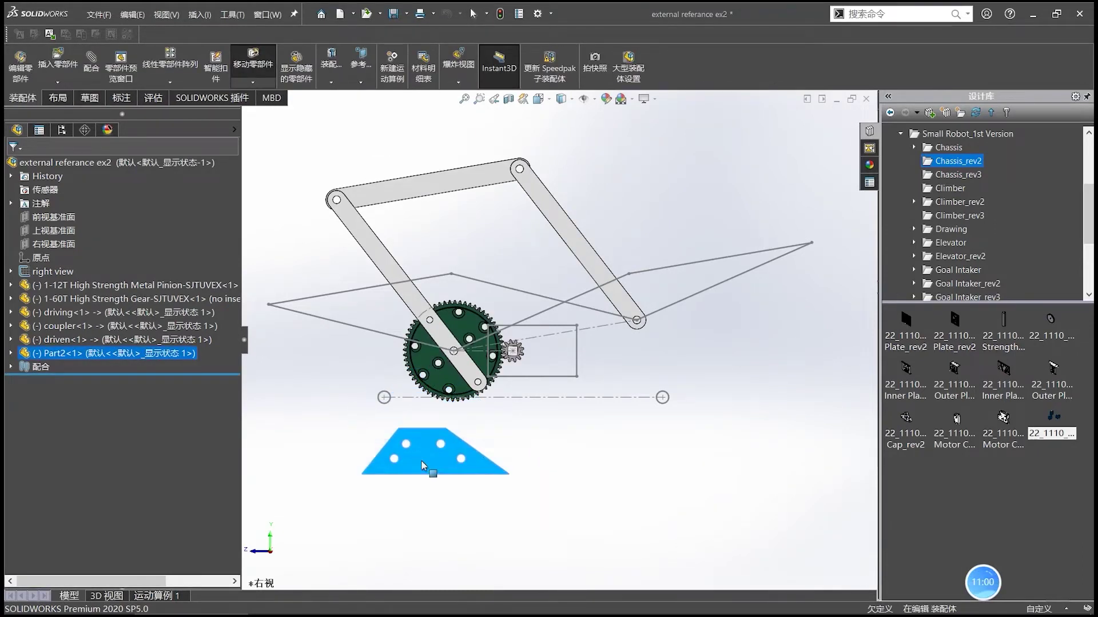
left_click(287, 445)
left_click(10, 354)
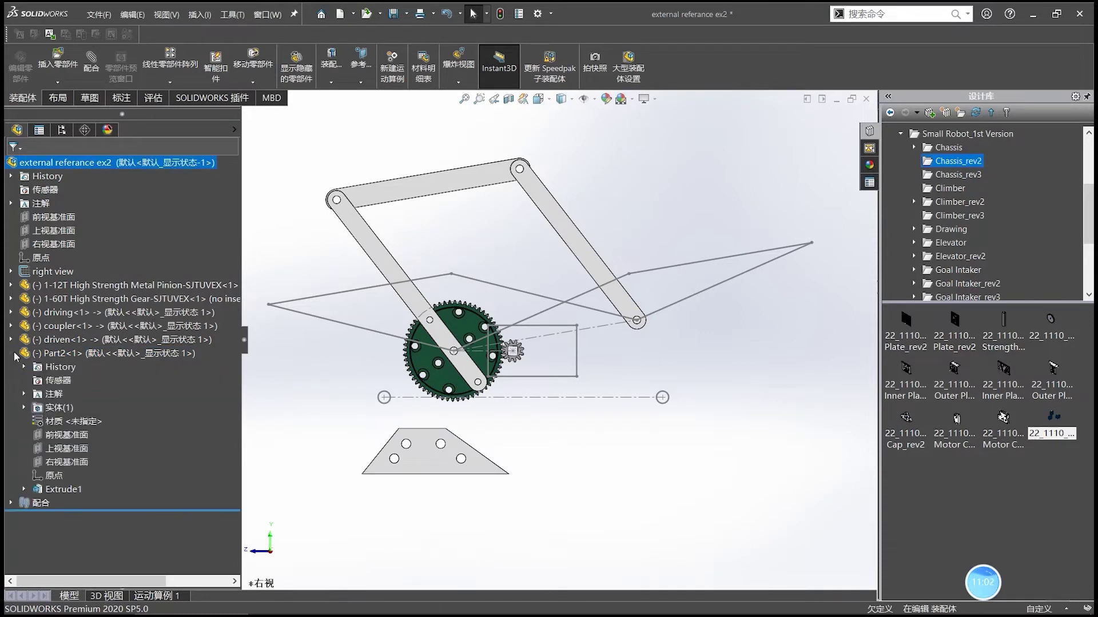
left_click(72, 436)
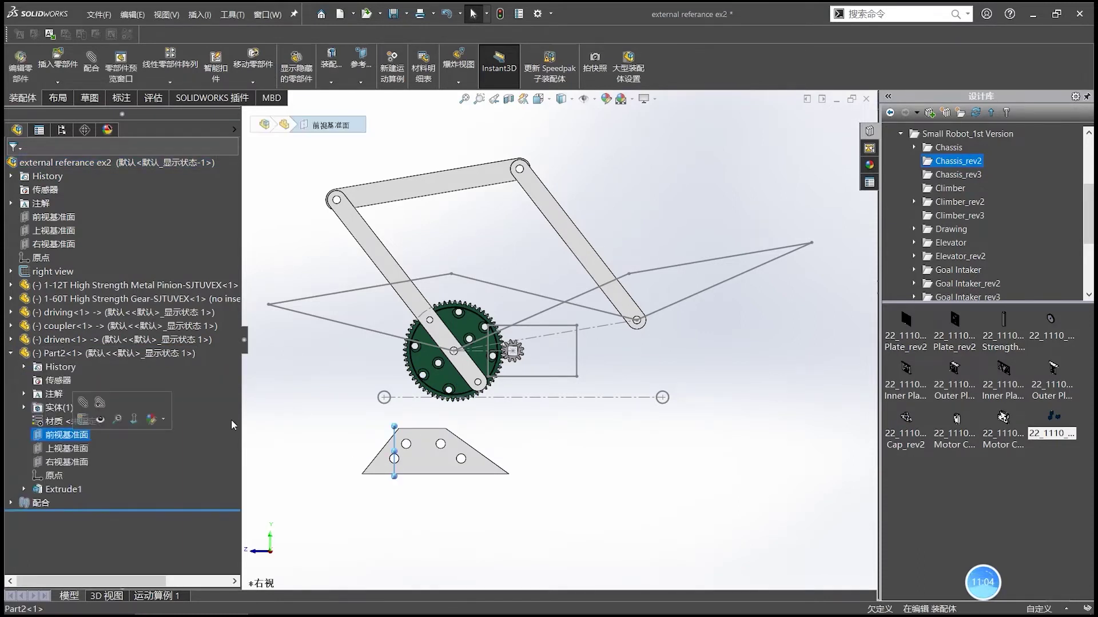
left_click(384, 397, "ctrl")
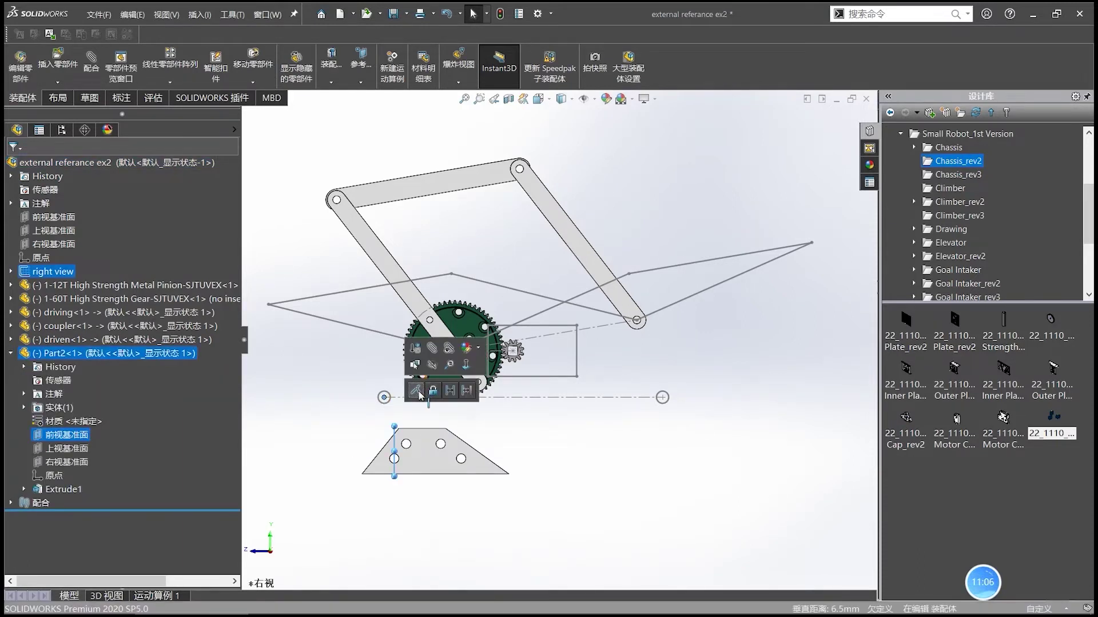
left_click(415, 392)
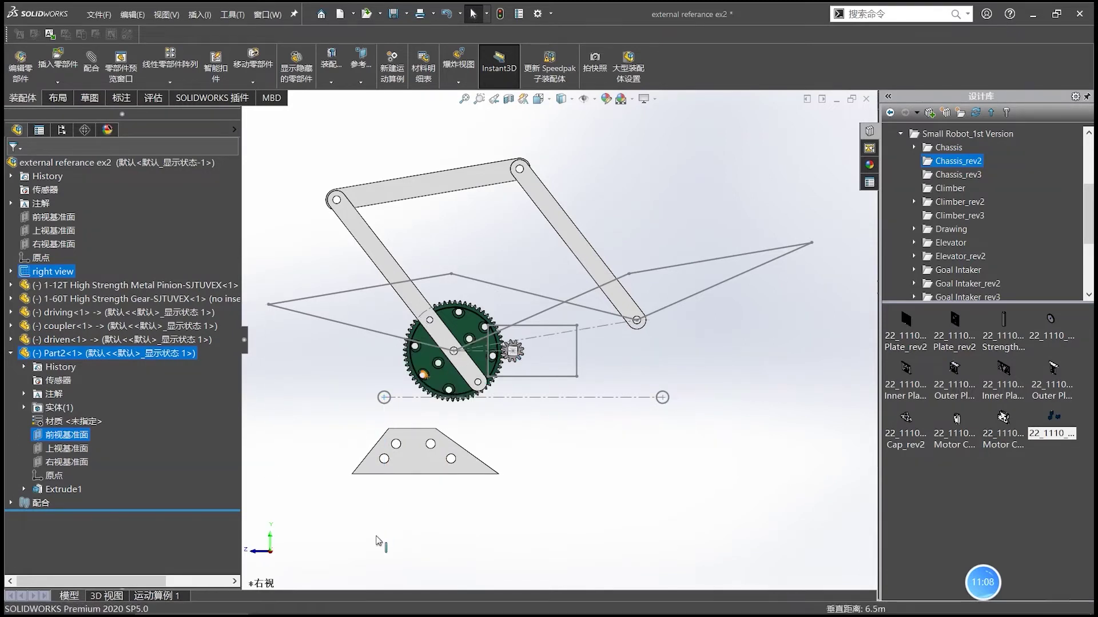
Mate Part2's top plane coincident with the center of the same left-end layout sketch circle.
left_click(148, 461)
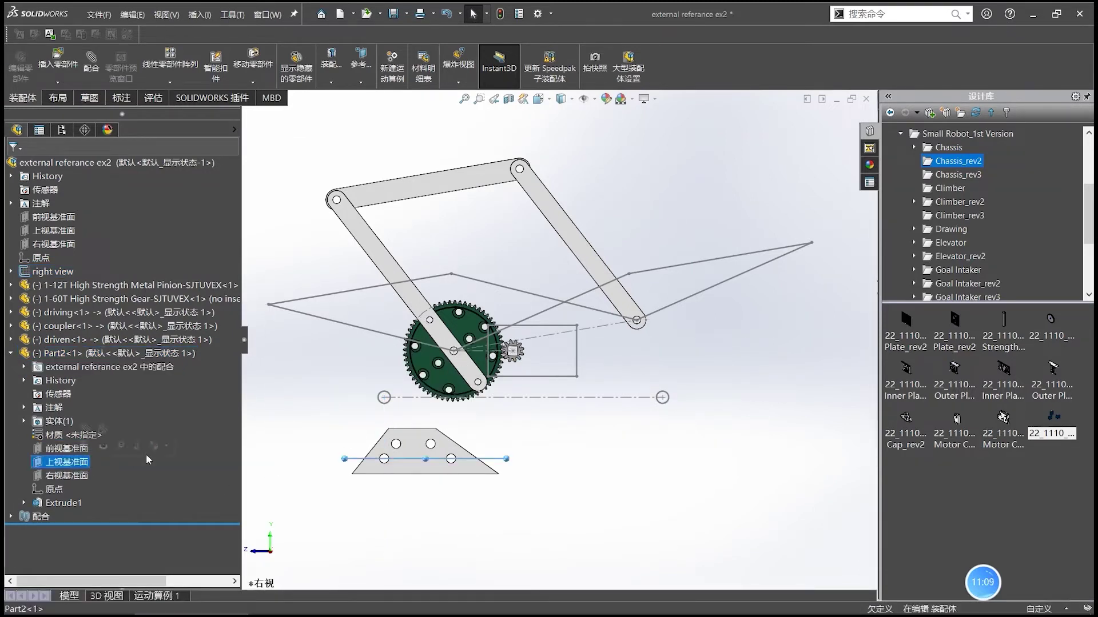
left_click(385, 398, "ctrl")
left_click(416, 392)
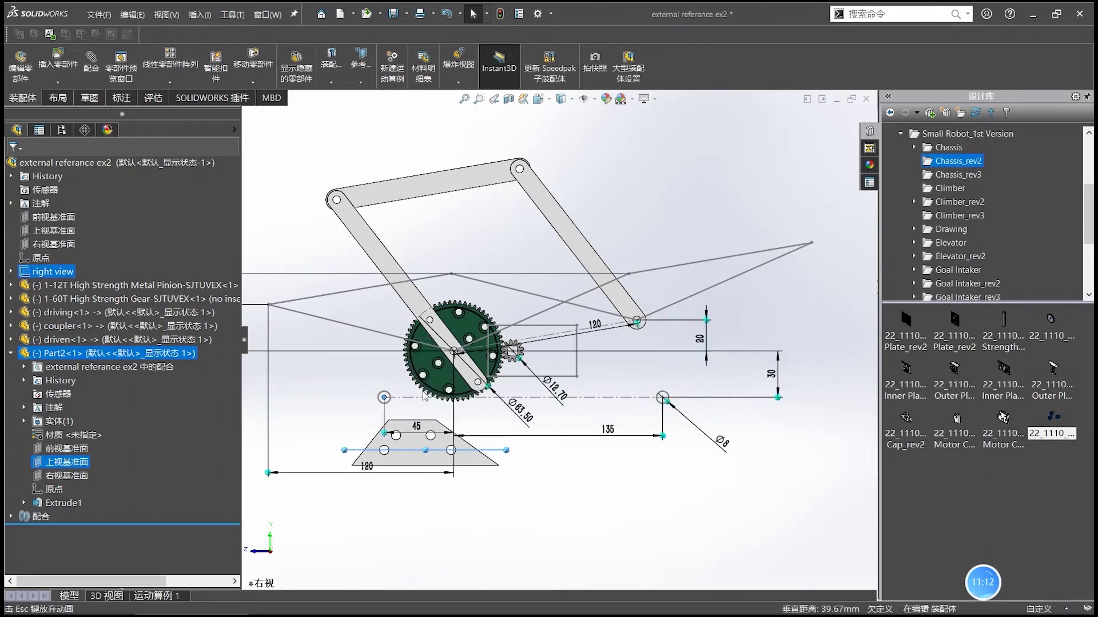
left_click(314, 489)
Add a 10 mm distance mate between Part2's right plane and the assembly's right plane.
left_click(67, 476)
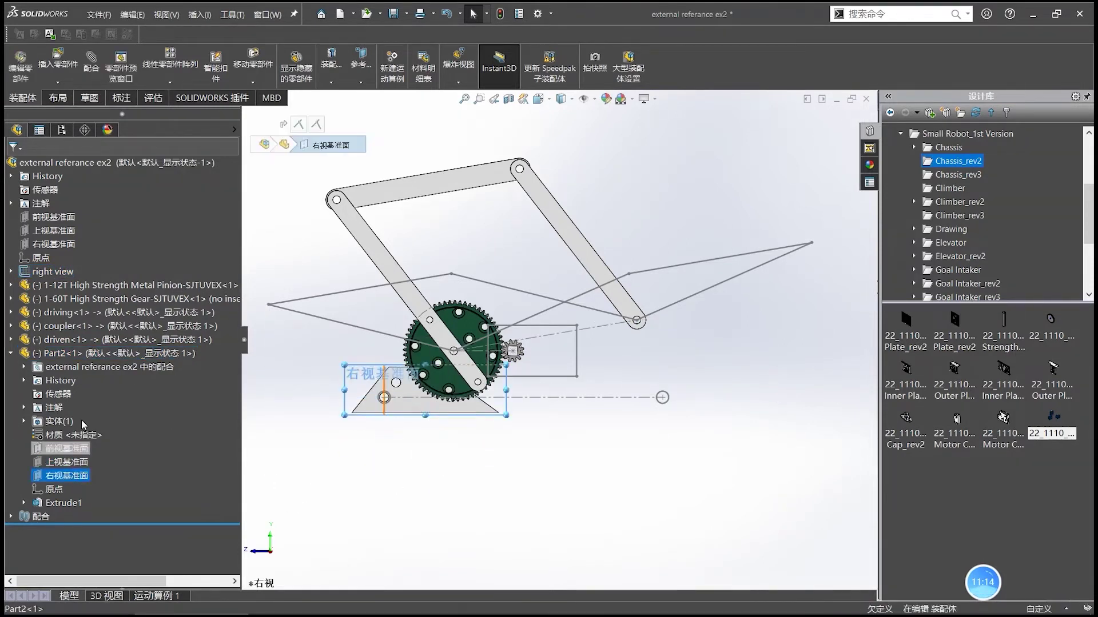
left_click(63, 245, "ctrl")
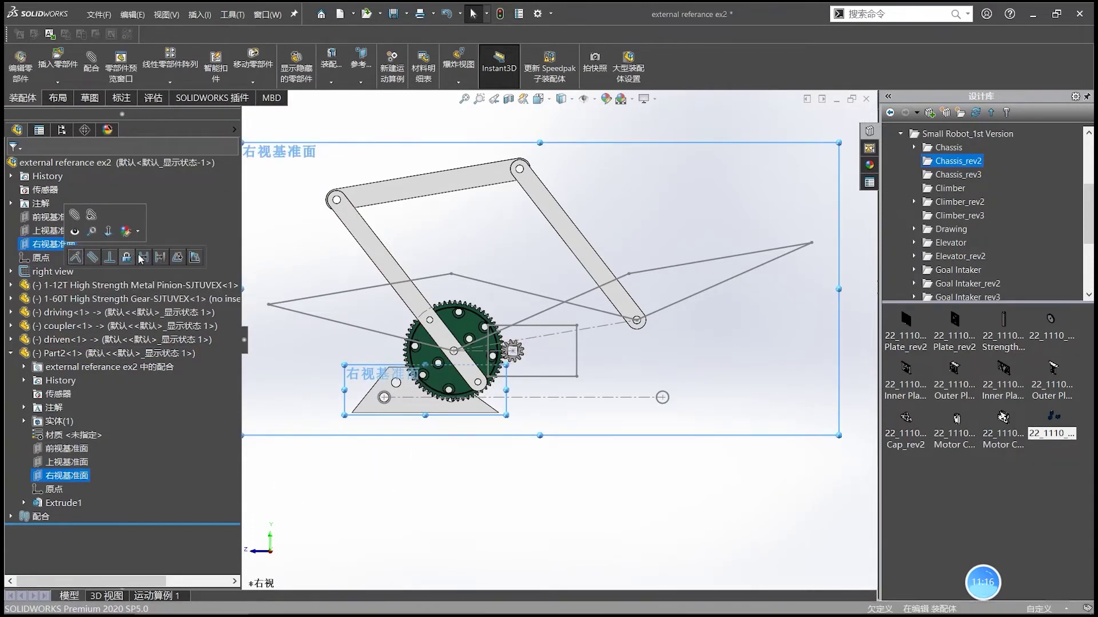
left_click(143, 257)
type("1")
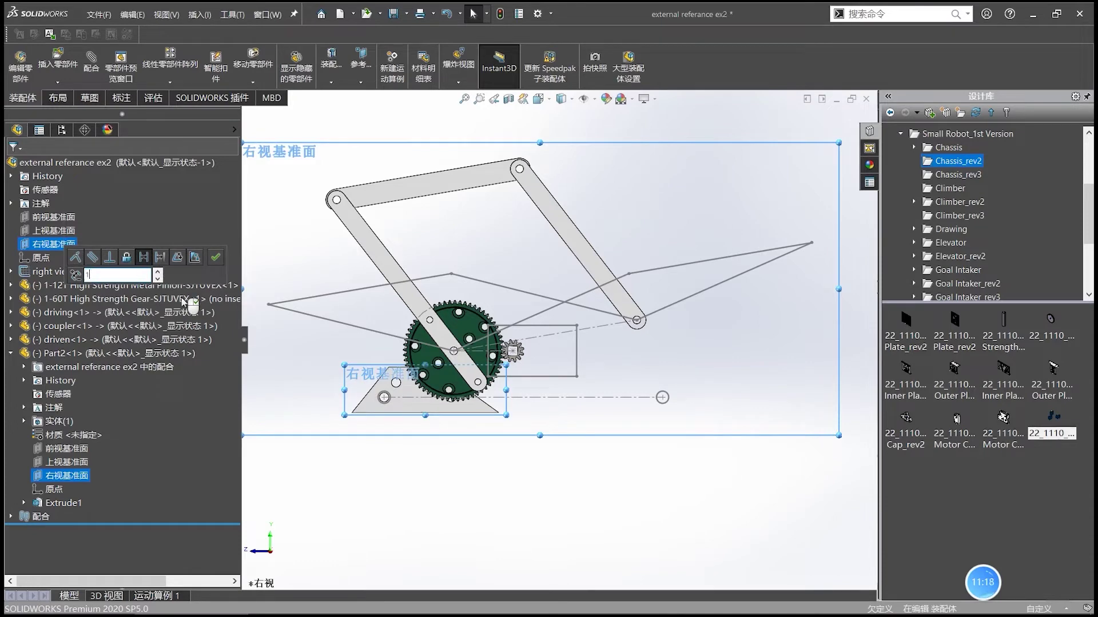
type("0")
key("Return")
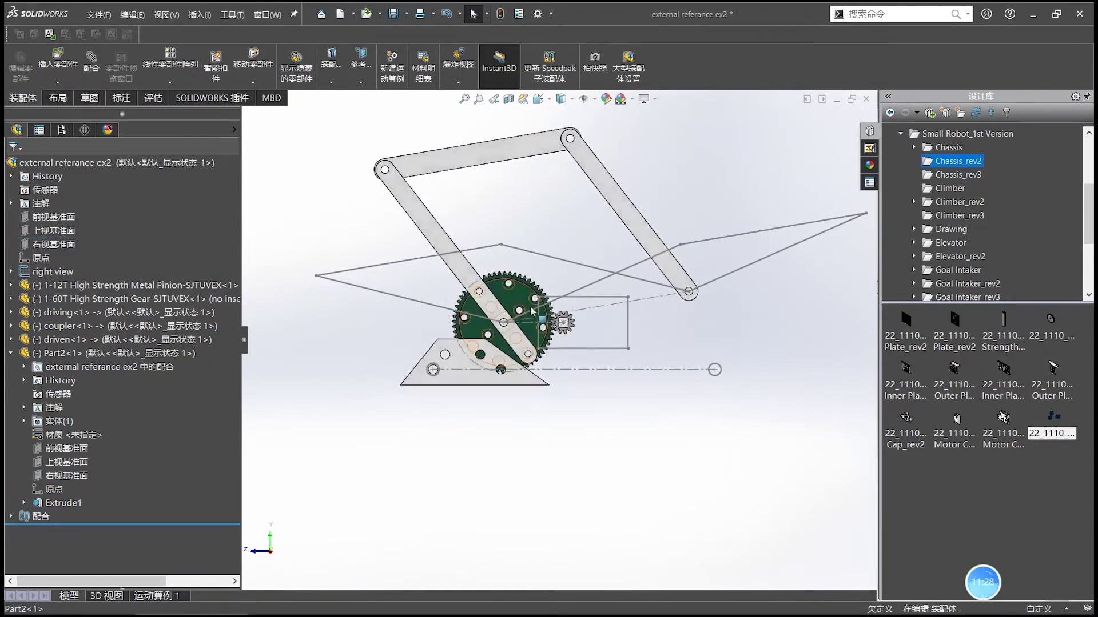
Test the plate's remaining freedom of movement and mate Part2's top plane parallel to the assembly's top plane.
scroll(601, 388, "down", 2)
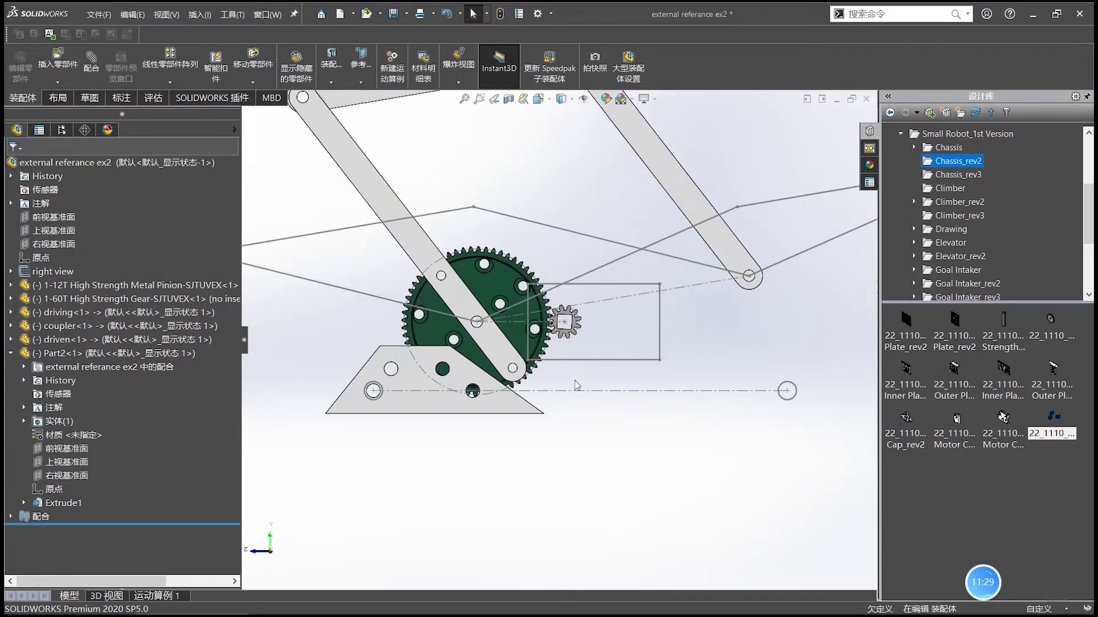
left_click(434, 407)
left_click(456, 456)
left_click_drag(515, 406, 404, 418)
left_click(404, 417)
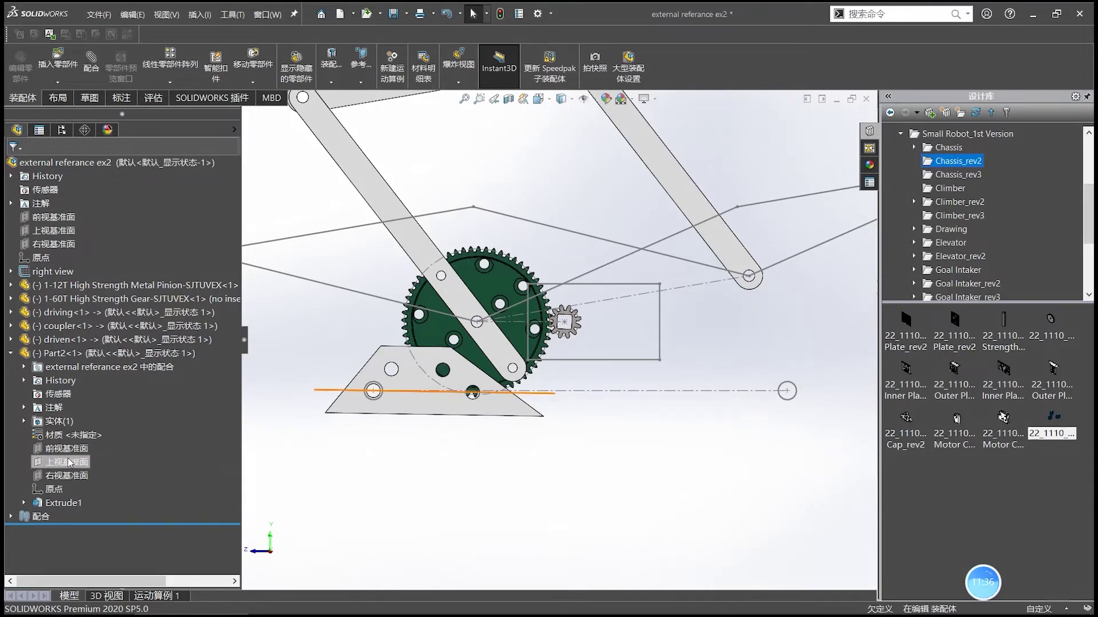
left_click(67, 462)
left_click(64, 234)
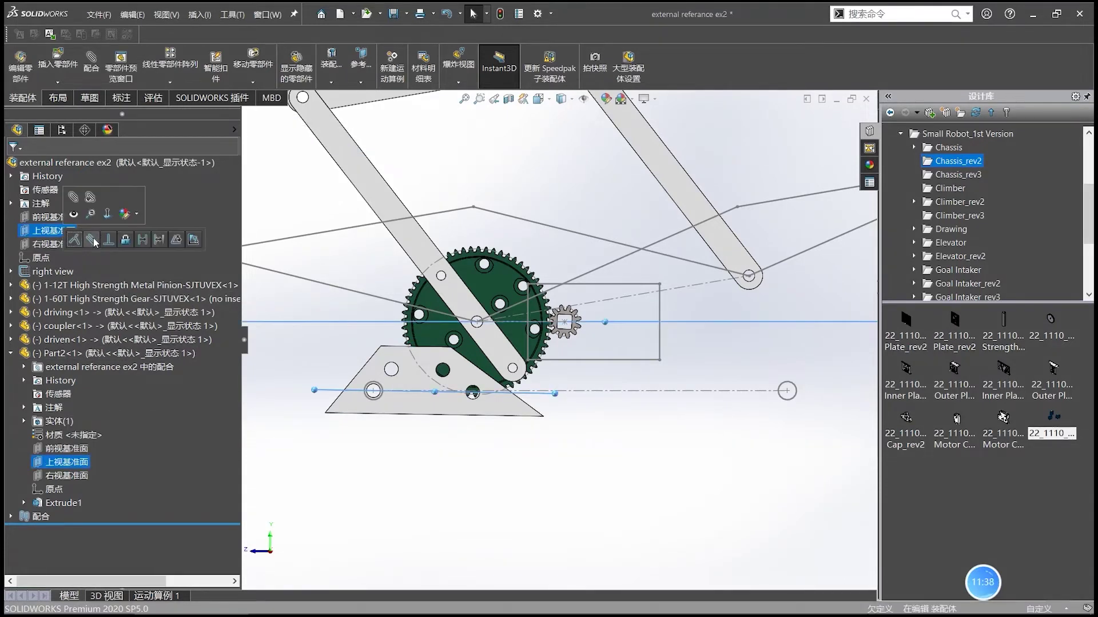
left_click_drag(507, 410, 512, 415)
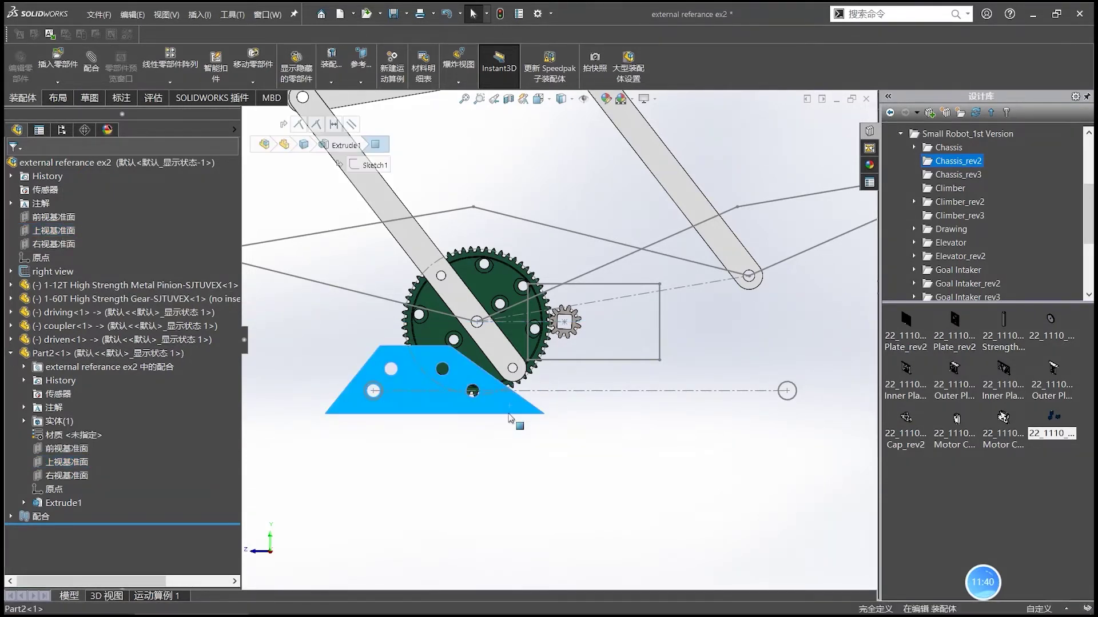
left_click(427, 482)
left_click(11, 353)
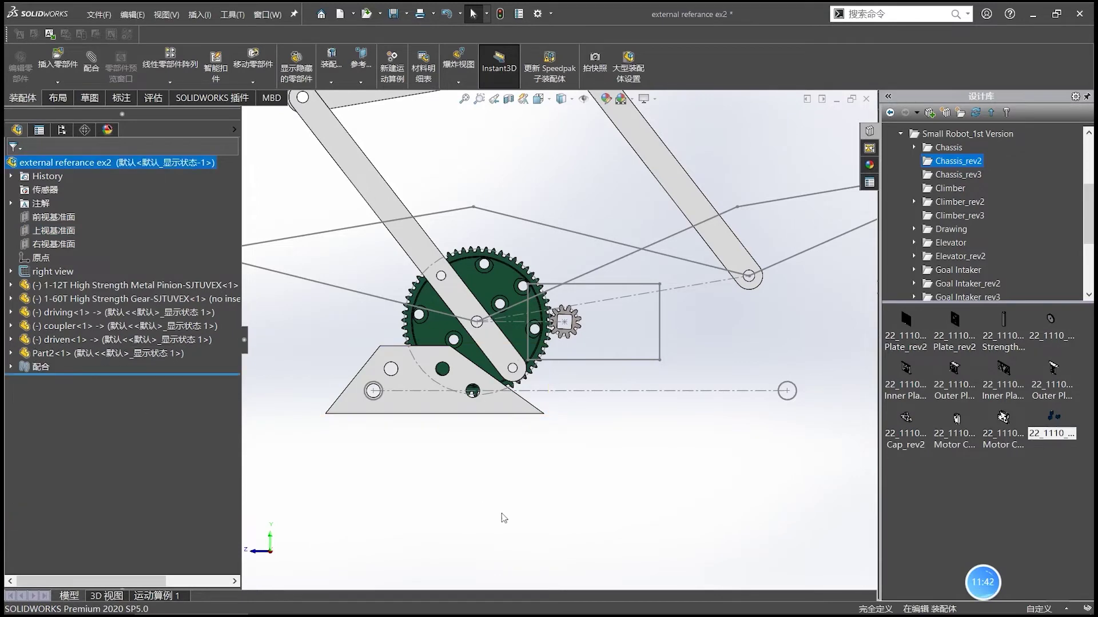
Compare the plate's lower holes with the layout sketch's horizontal centerline and its two end circles.
right_click(399, 404)
left_click(385, 444)
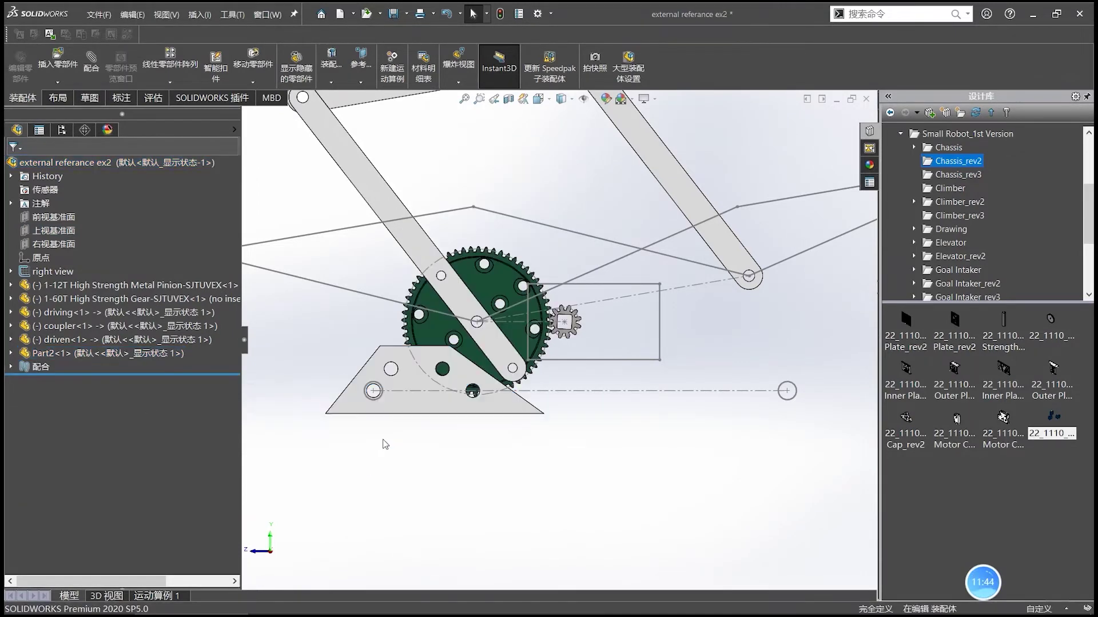
left_click(406, 391)
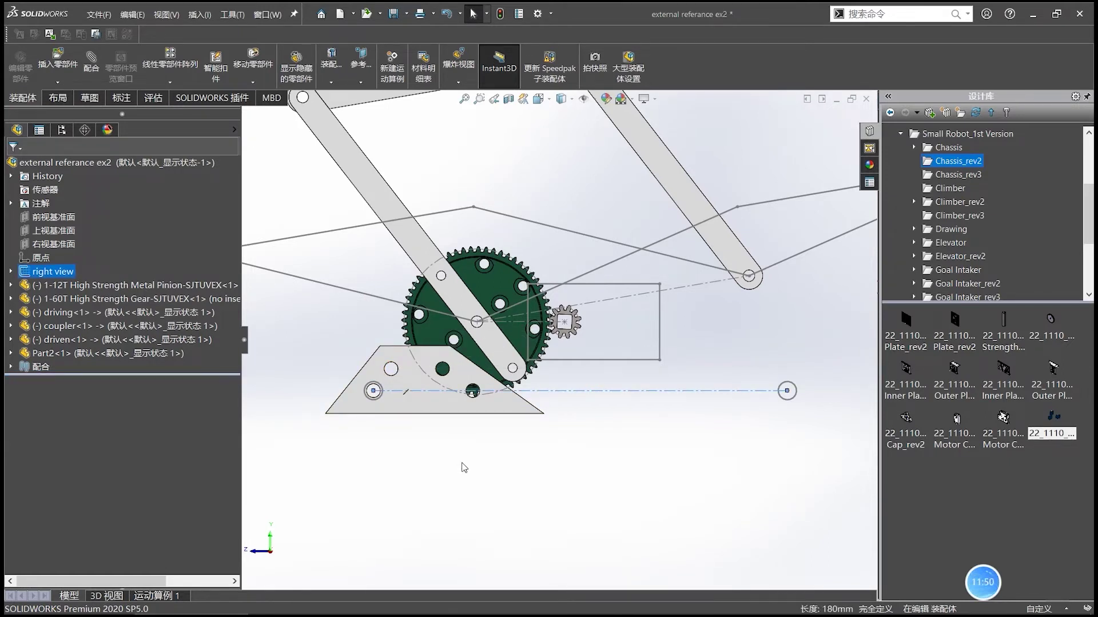
left_click(473, 391)
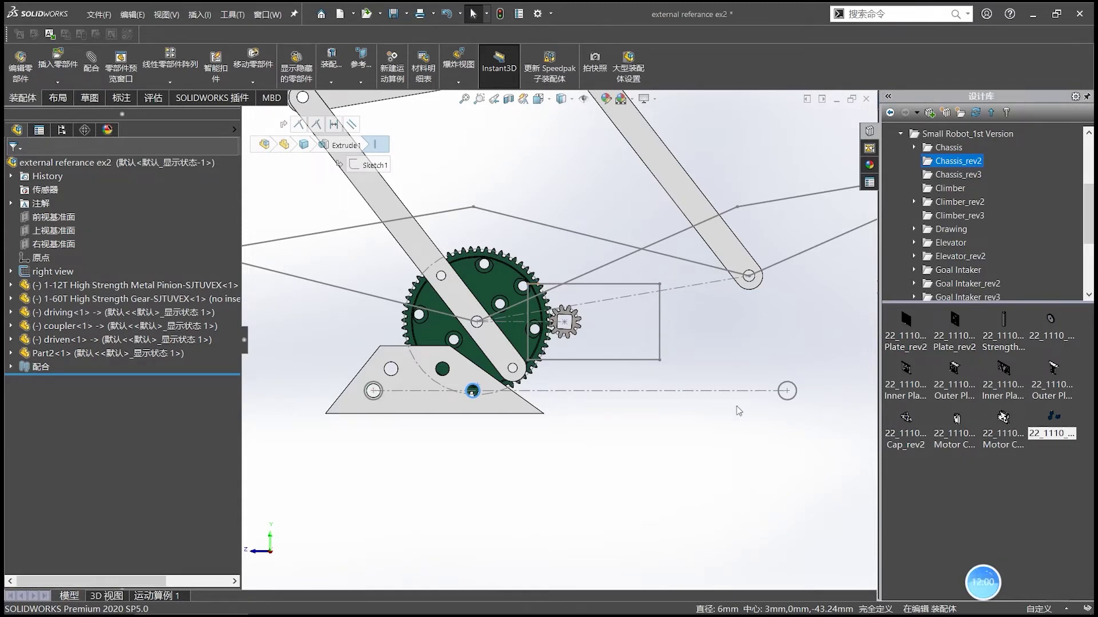
left_click(739, 391)
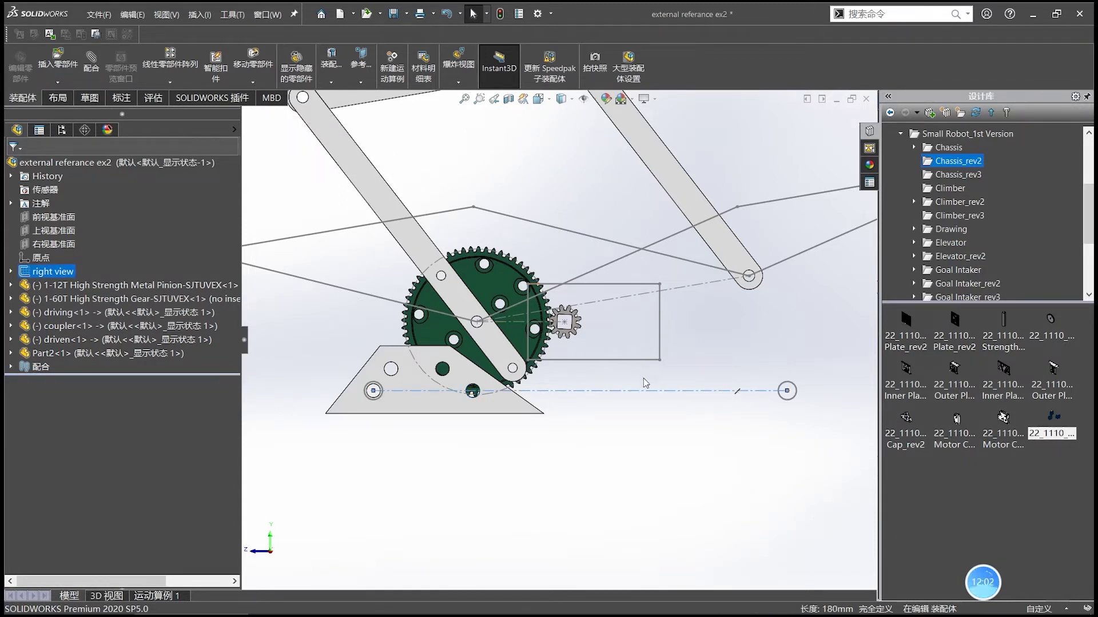
left_click(423, 413)
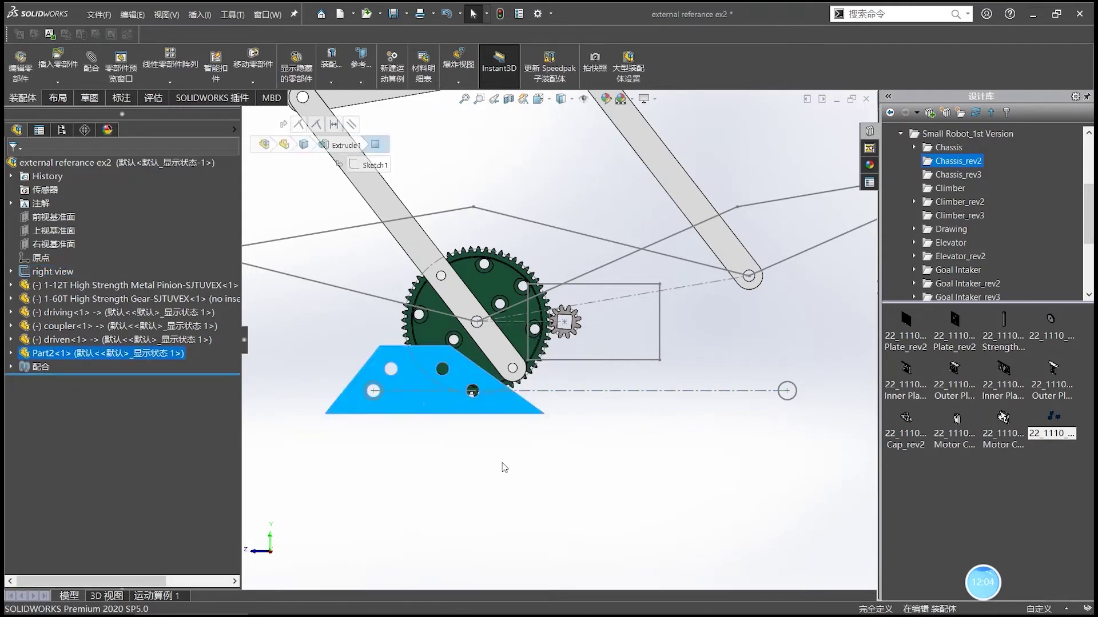
Edit Part2 in the context of the assembly and open Sketch1 of its Extrude1 feature.
left_click(447, 432)
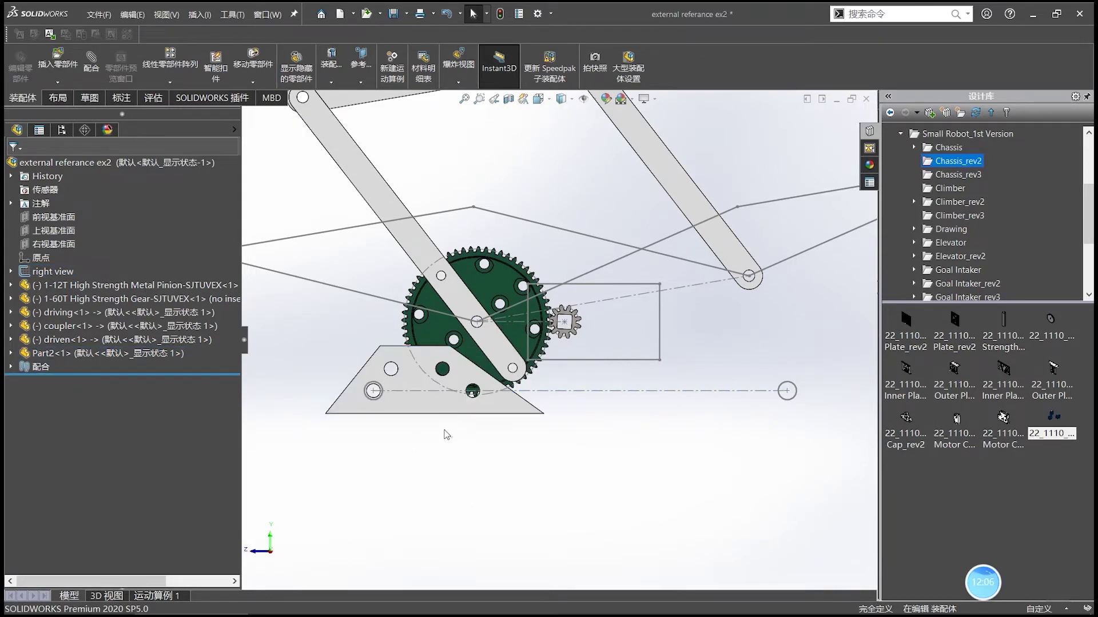
right_click(433, 414)
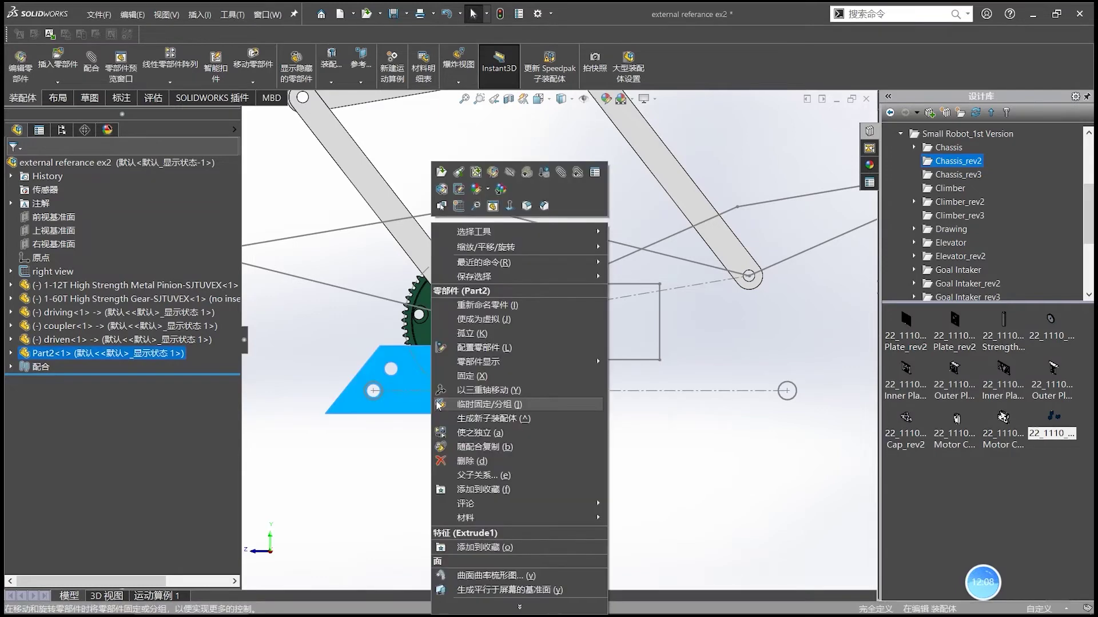
left_click(458, 188)
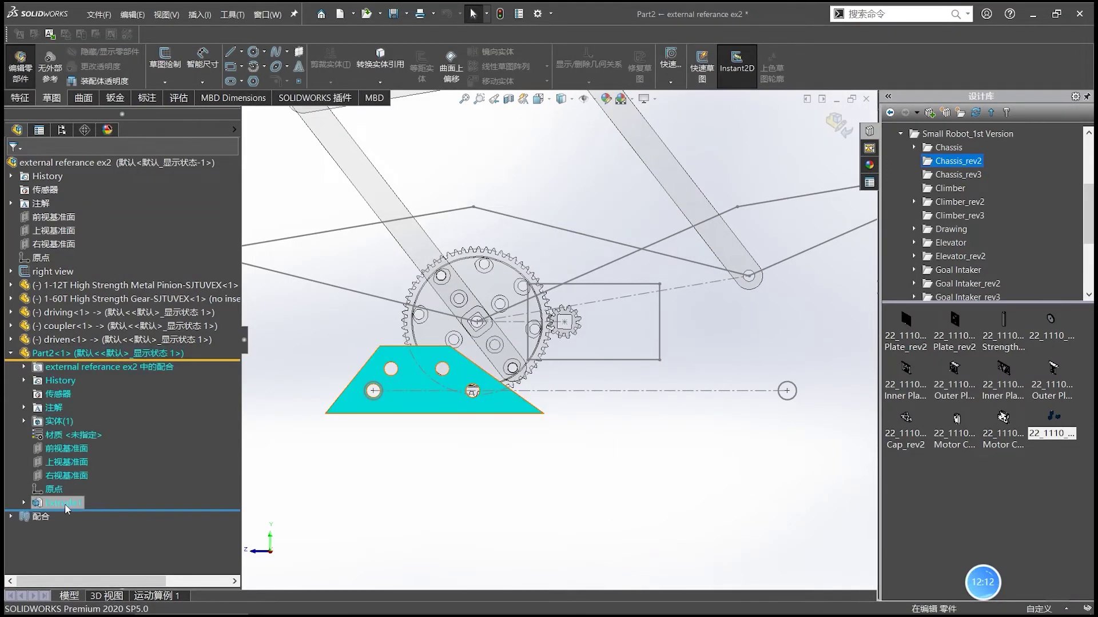
left_click(58, 503)
left_click(24, 503)
left_click(68, 517)
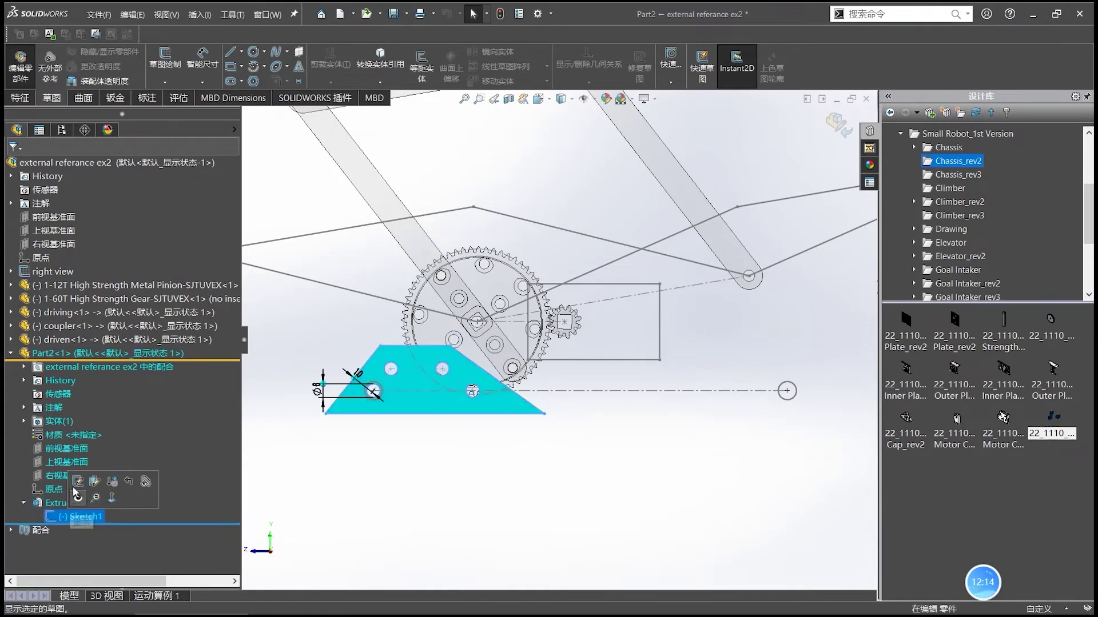
left_click(76, 481)
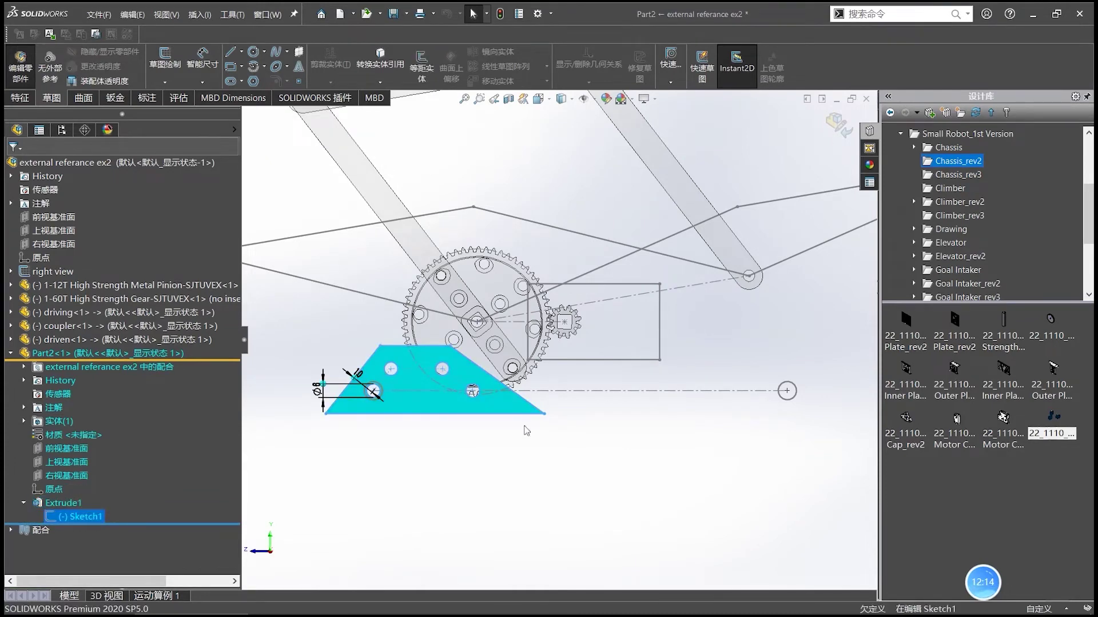
Make the plate's lower-right hole center coincident with the layout's right-end circle center, and its upper-right hole center coincident with the pinion center.
left_click(471, 391)
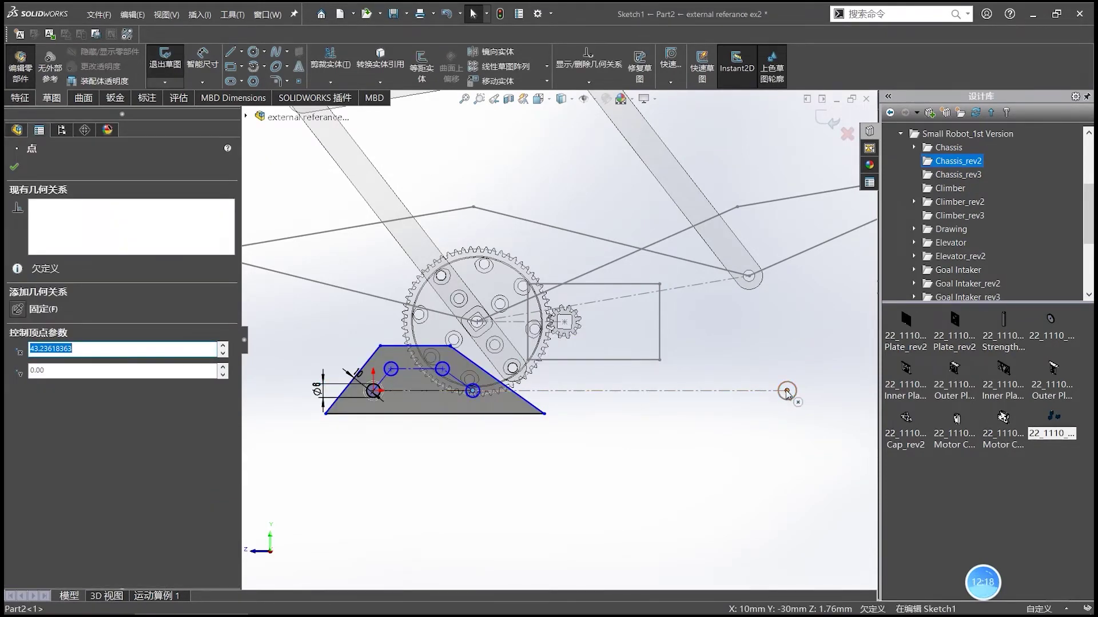
left_click(787, 391, "ctrl")
left_click(852, 342)
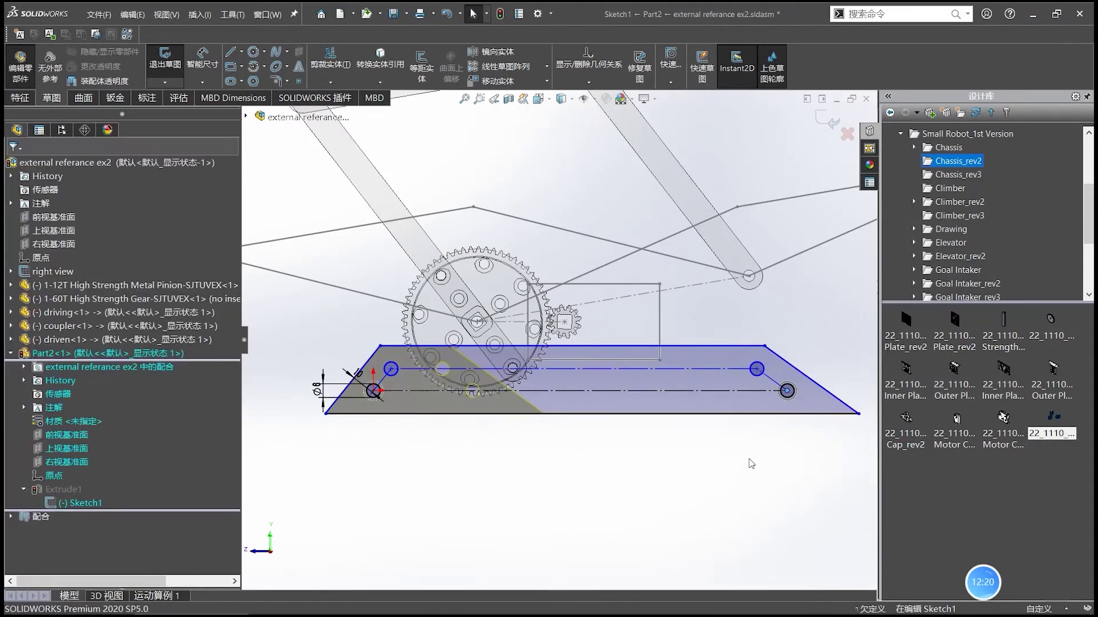
left_click(756, 368)
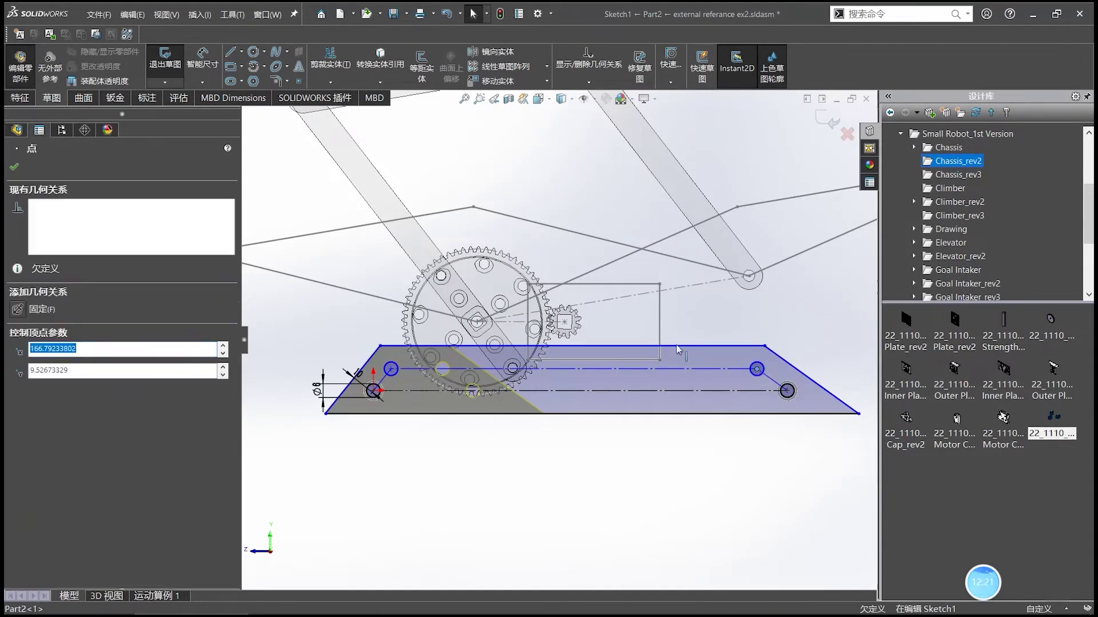
left_click(566, 323, "ctrl")
left_click(640, 272)
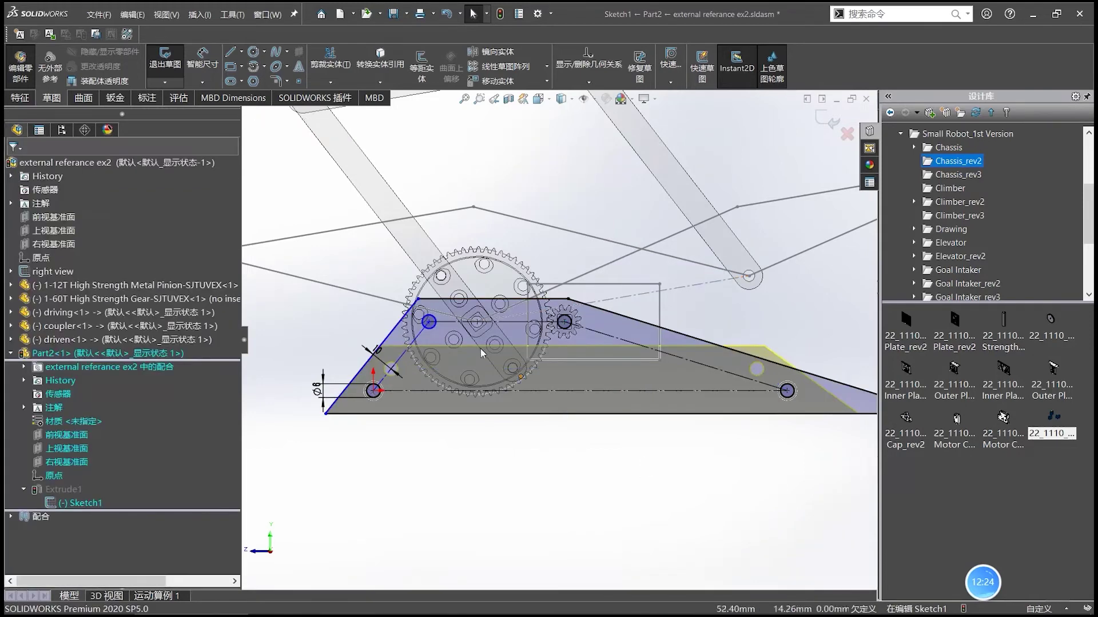
Isolate Part2 to clear the gears from around the plate's upper-left hole and the layout sketch.
left_click(429, 321)
scroll(472, 327, "down", 3)
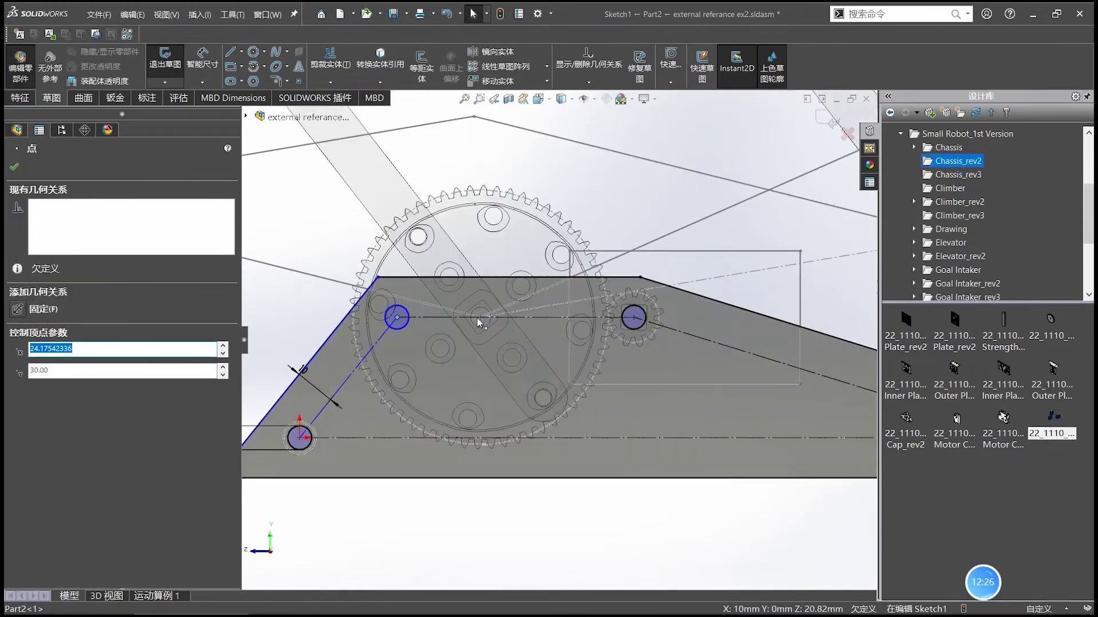
scroll(486, 322, "up", 3)
middle_click_drag(495, 328, 507, 449)
scroll(525, 316, "down", 5)
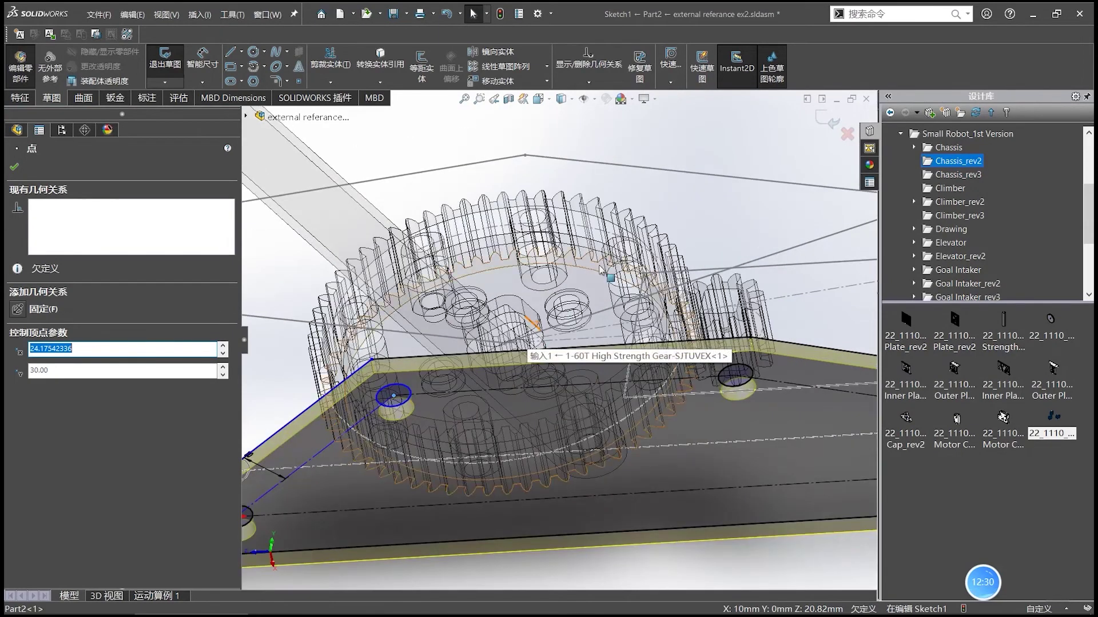
scroll(549, 327, "up", 4)
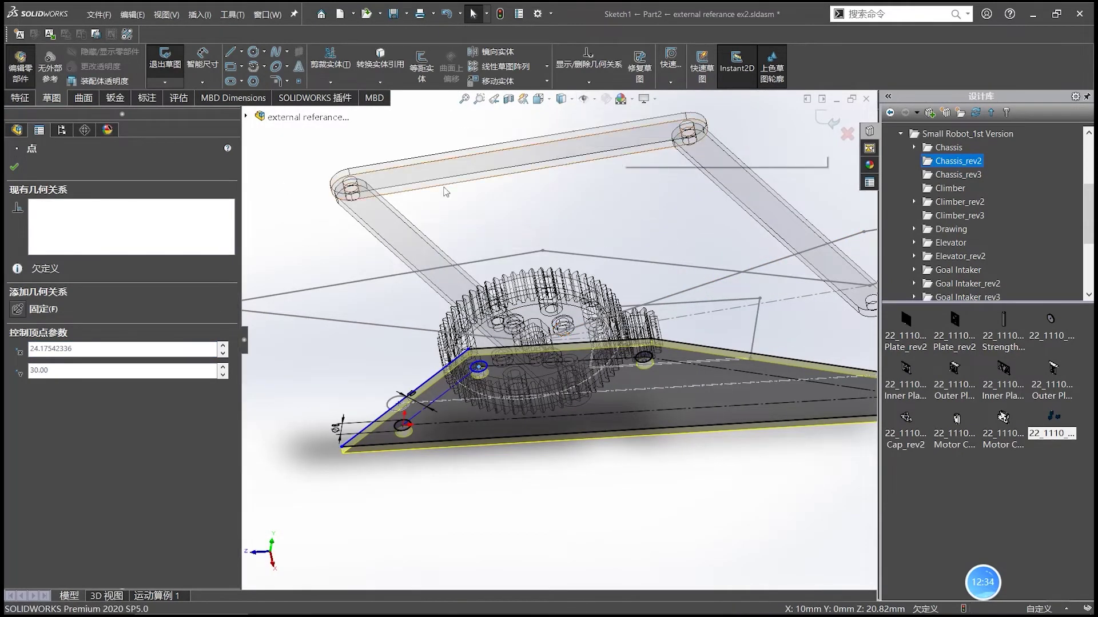
left_click(370, 268)
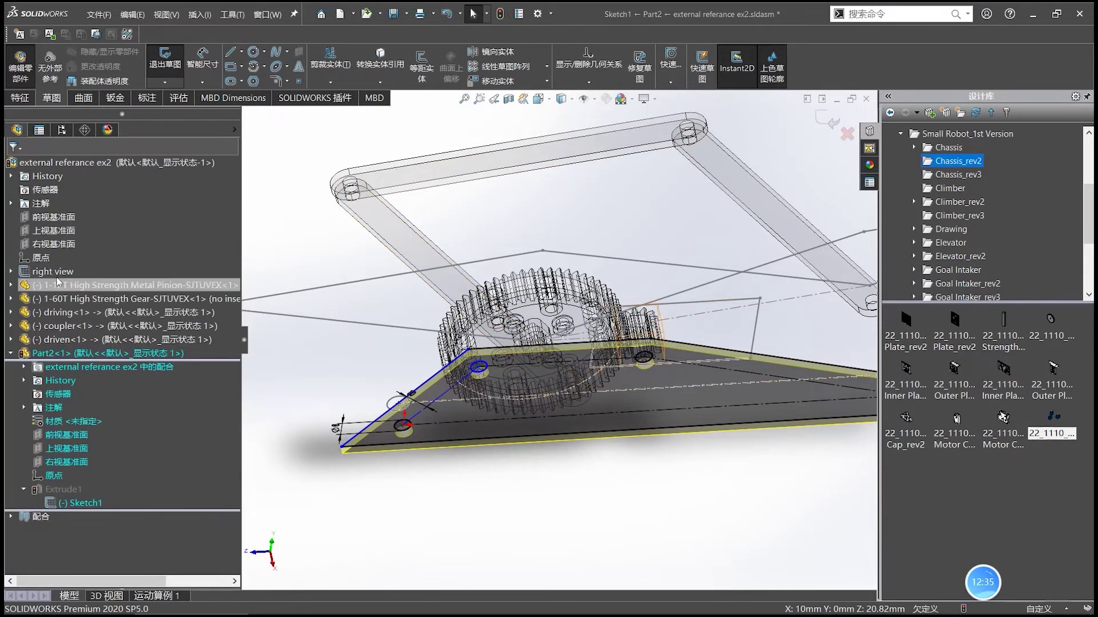
right_click(115, 352)
left_click(163, 461)
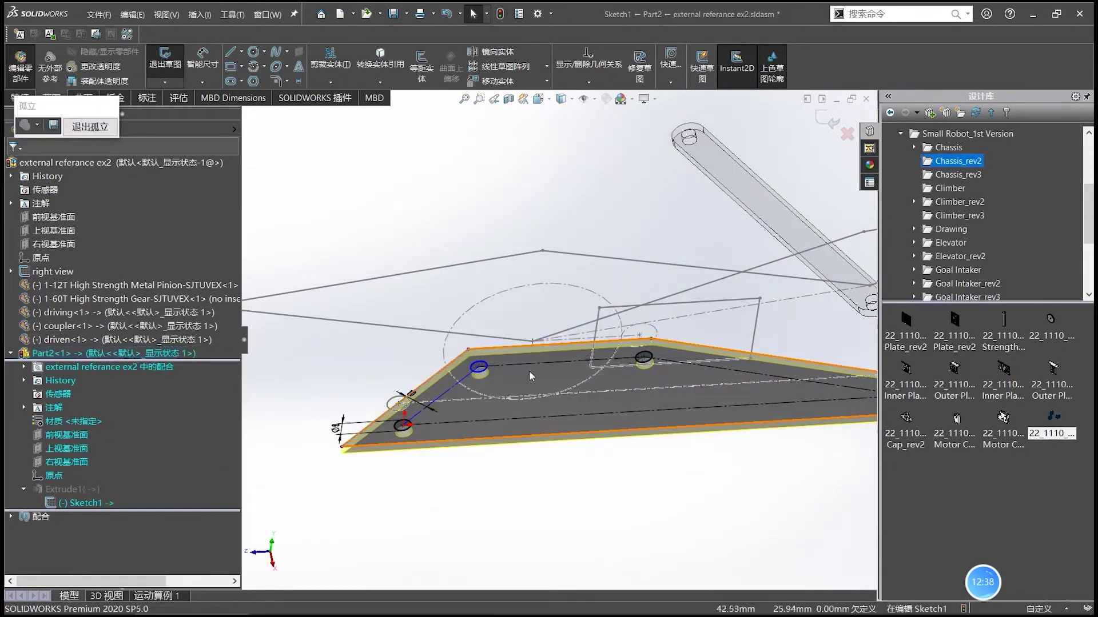
Make the plate's upper-left hole center coincident with the large gear circle's center in the layout sketch.
left_click(475, 359)
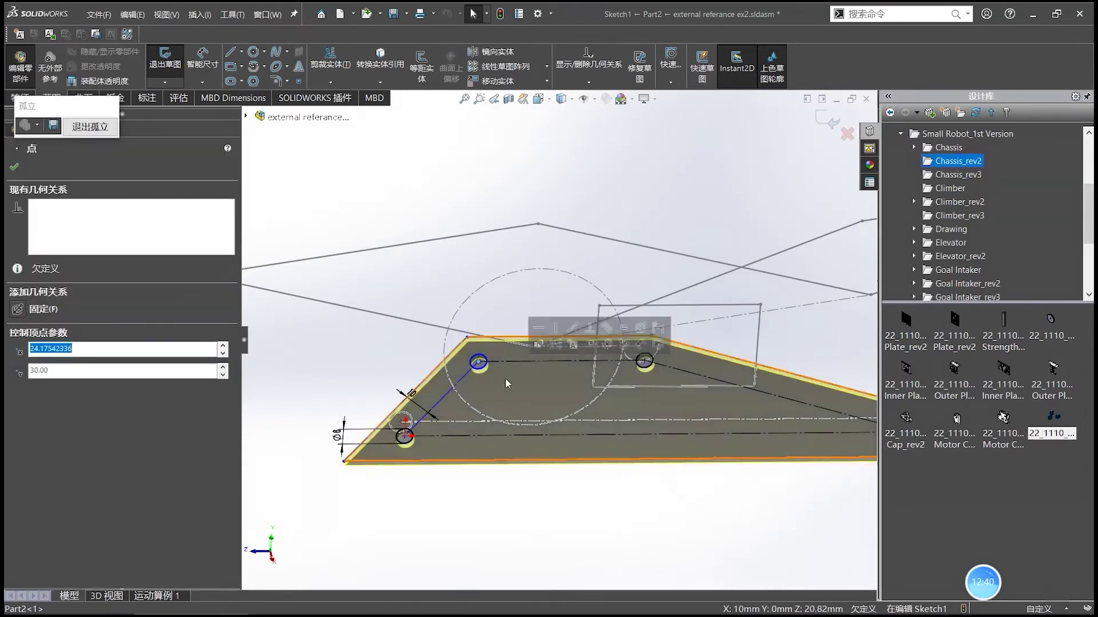
scroll(510, 388, "down", 4)
left_click(542, 355, "ctrl")
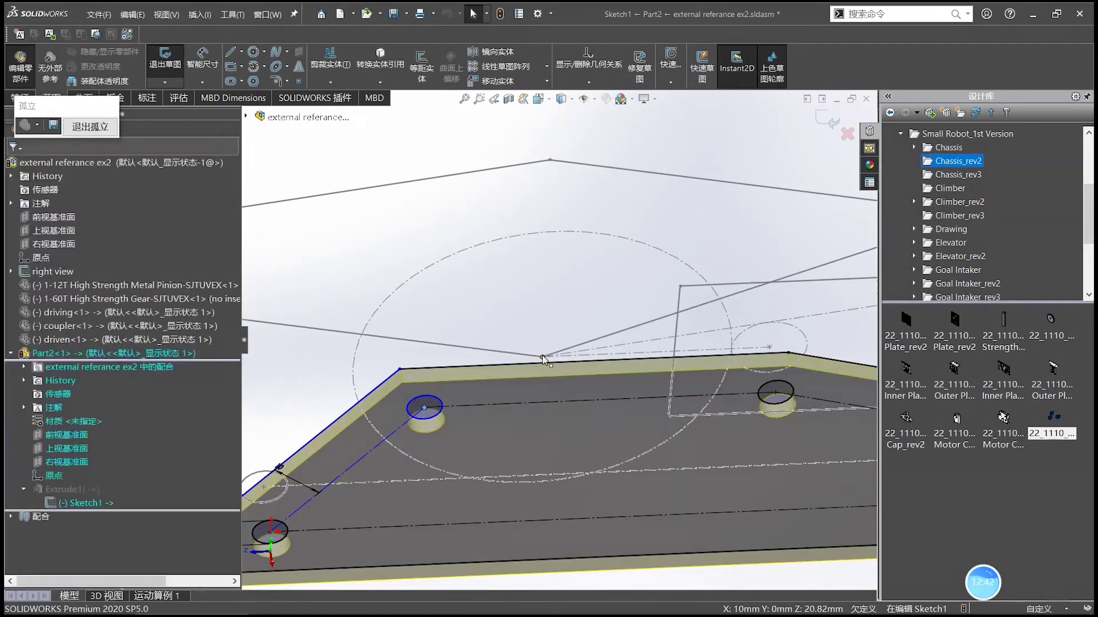
left_click(609, 312)
Exit the plate's sketch and part editing, returning to the assembly with the isolated view closed.
scroll(537, 337, "up", 5)
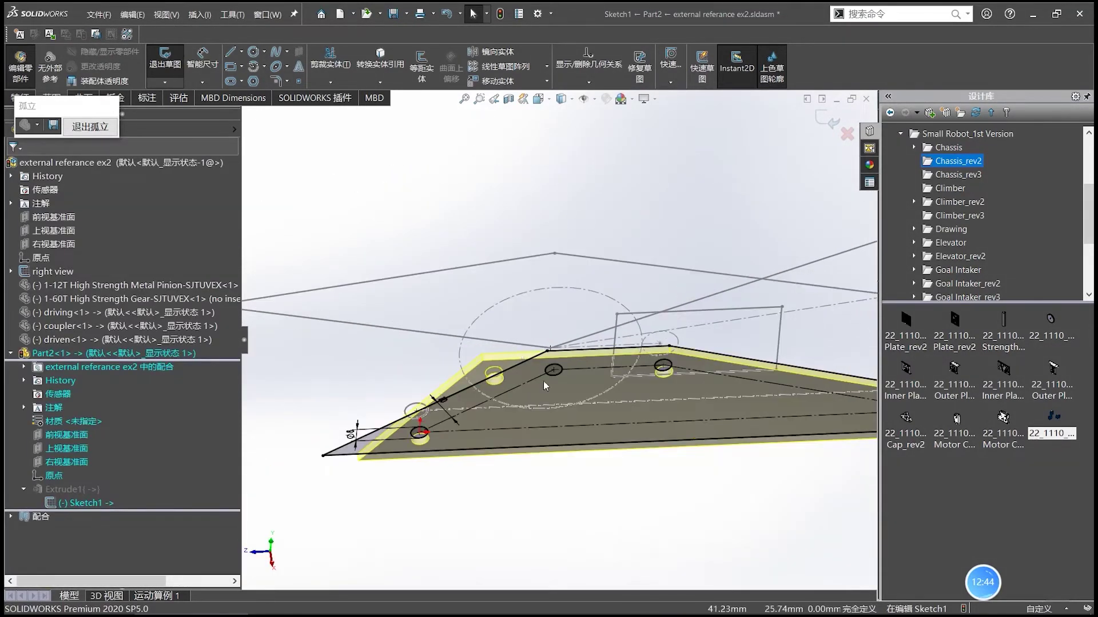
middle_click_drag(568, 416, 637, 425)
key("ctrl+8")
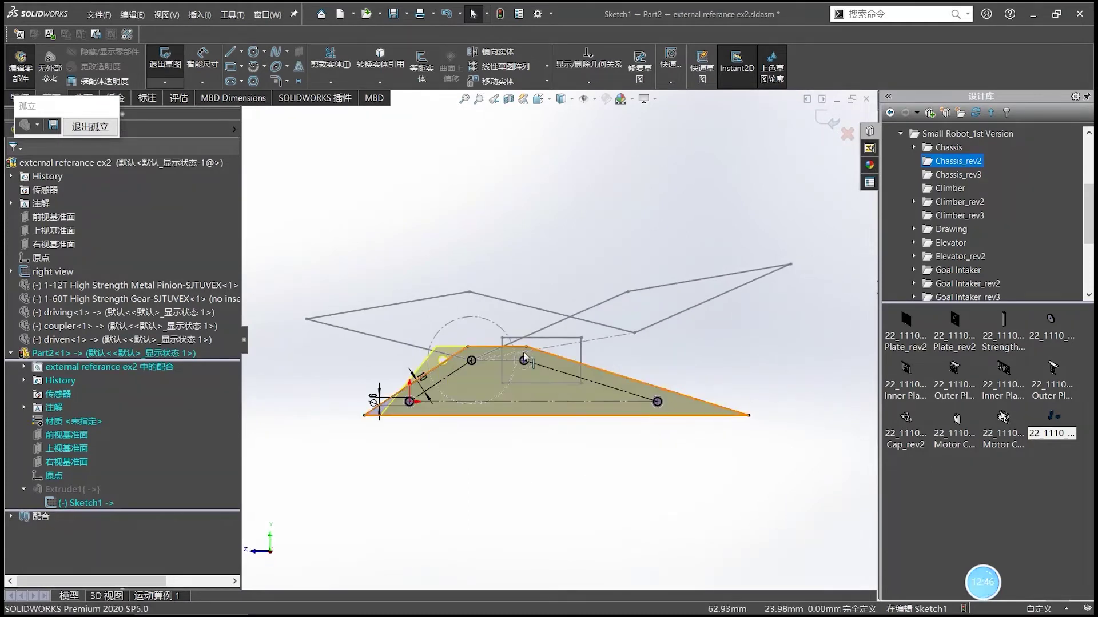
scroll(481, 385, "down", 2)
scroll(476, 404, "down", 1)
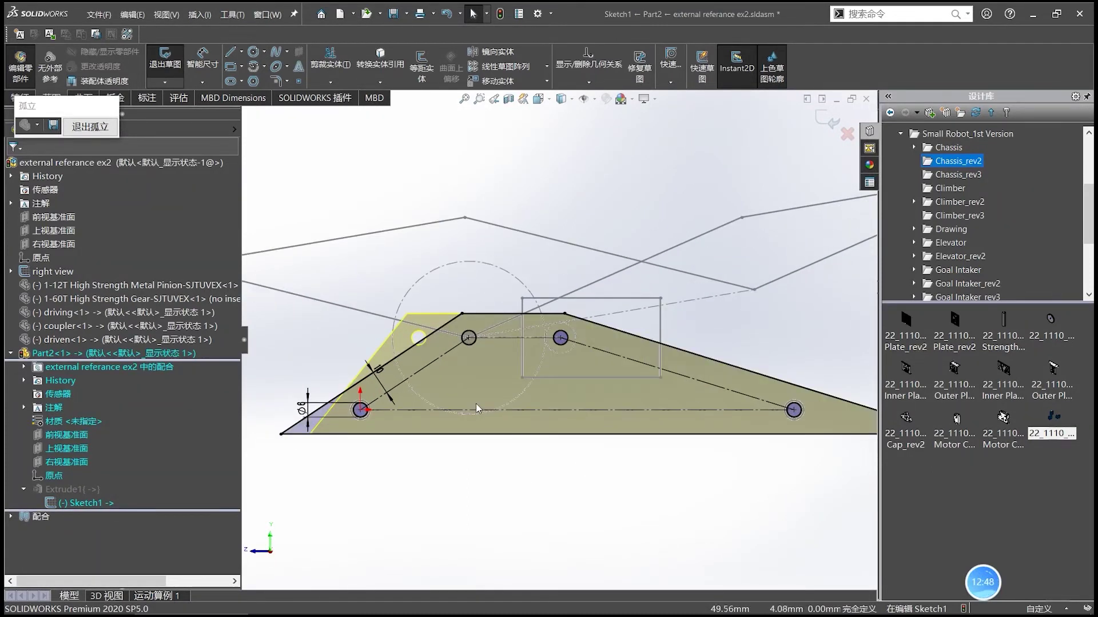
scroll(601, 400, "up", 2)
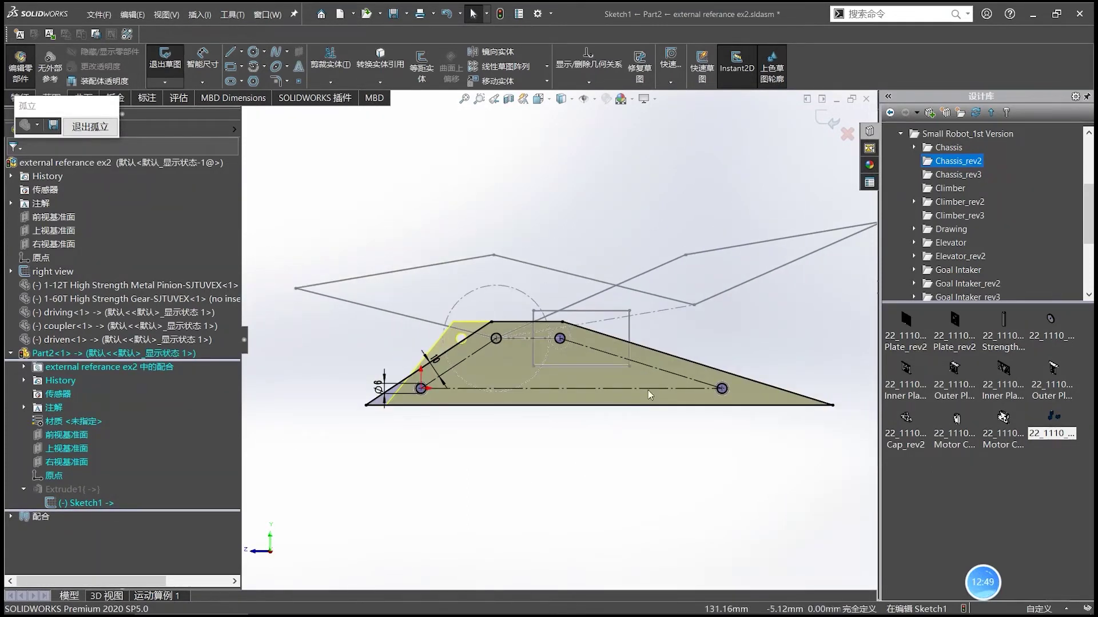
left_click(826, 121)
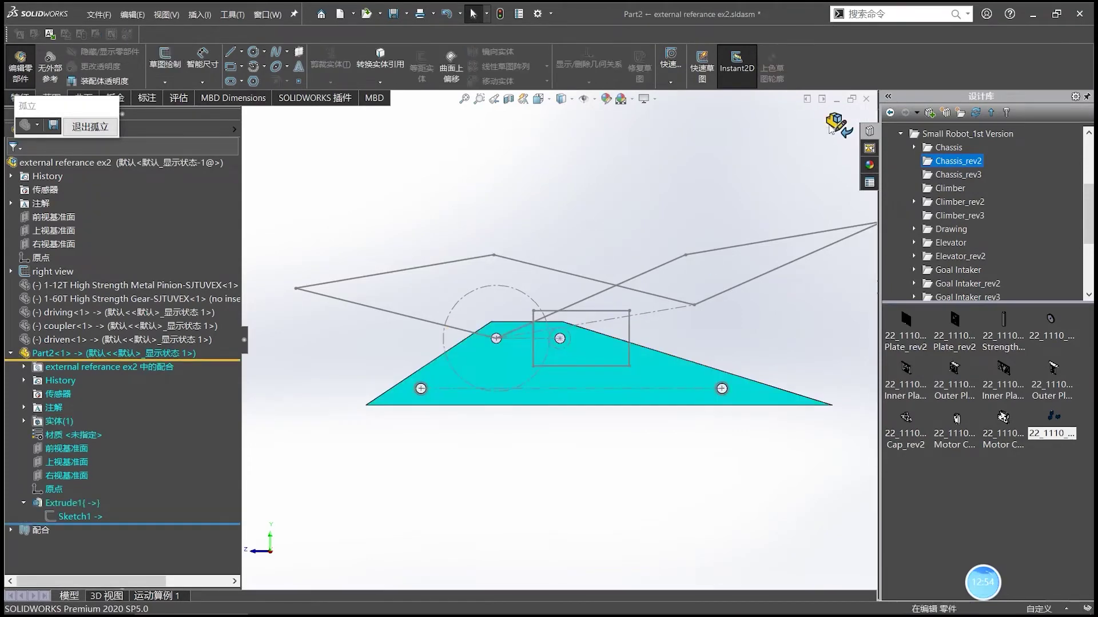
left_click(10, 354)
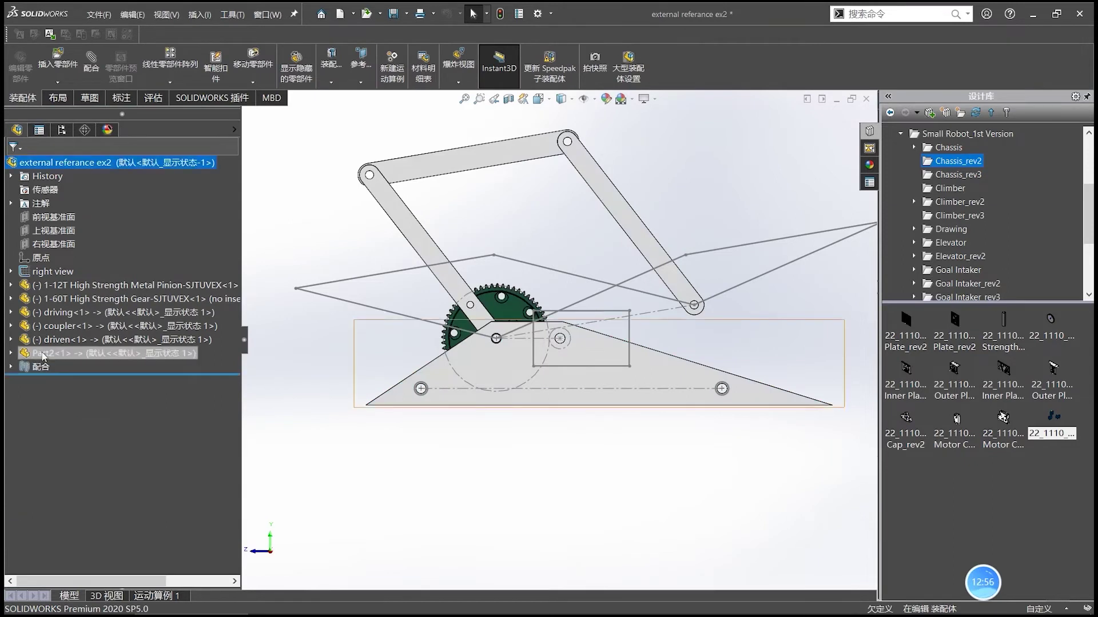
Check the plate's holes against the lower centerline, end circles and gear centers of the layout sketch.
scroll(536, 385, "up", 2)
scroll(536, 340, "down", 2)
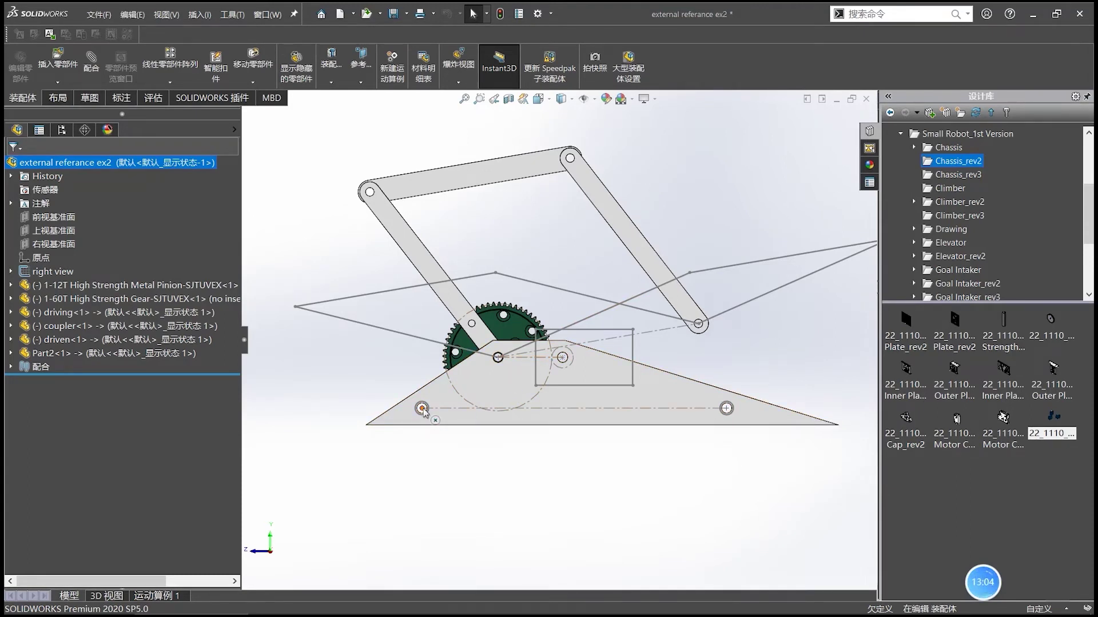
left_click(459, 411)
left_click(416, 437)
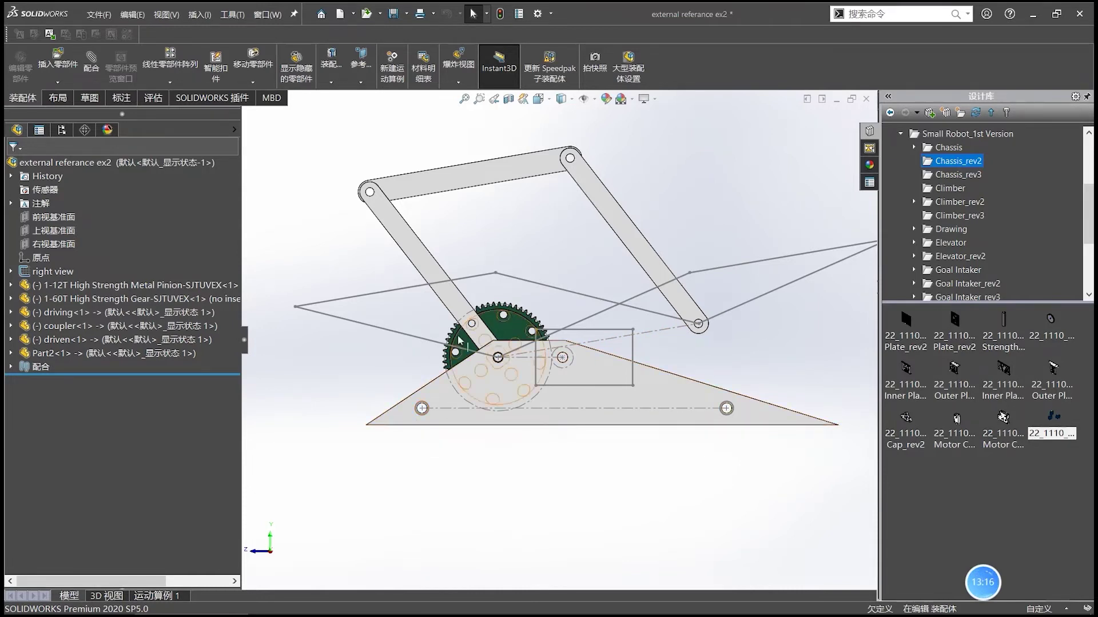
left_click(667, 386)
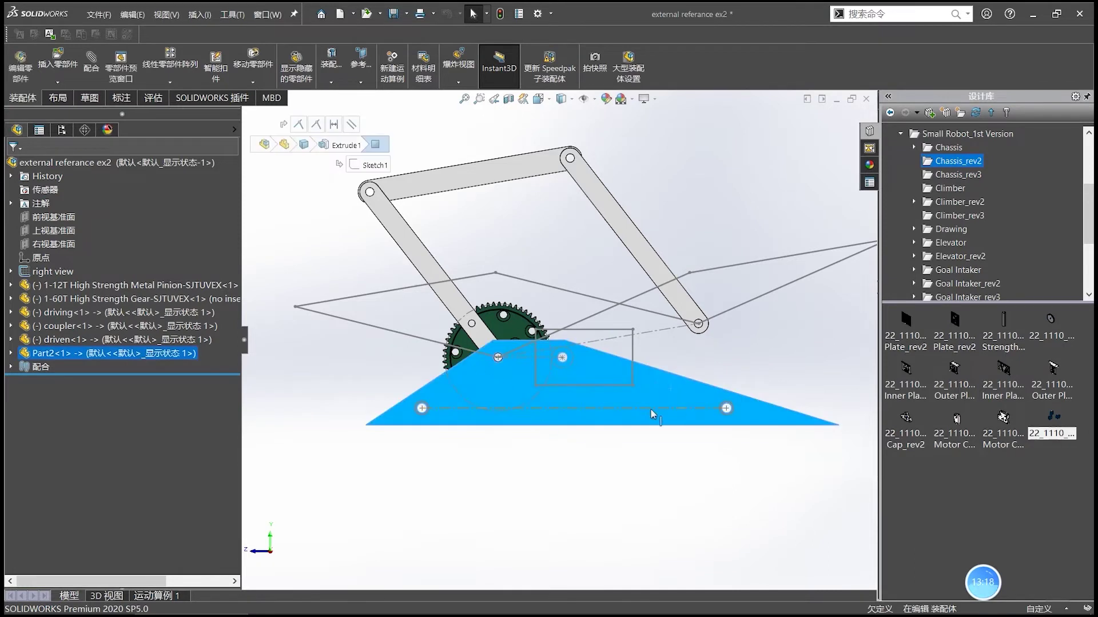
left_click(405, 239)
left_click(346, 260)
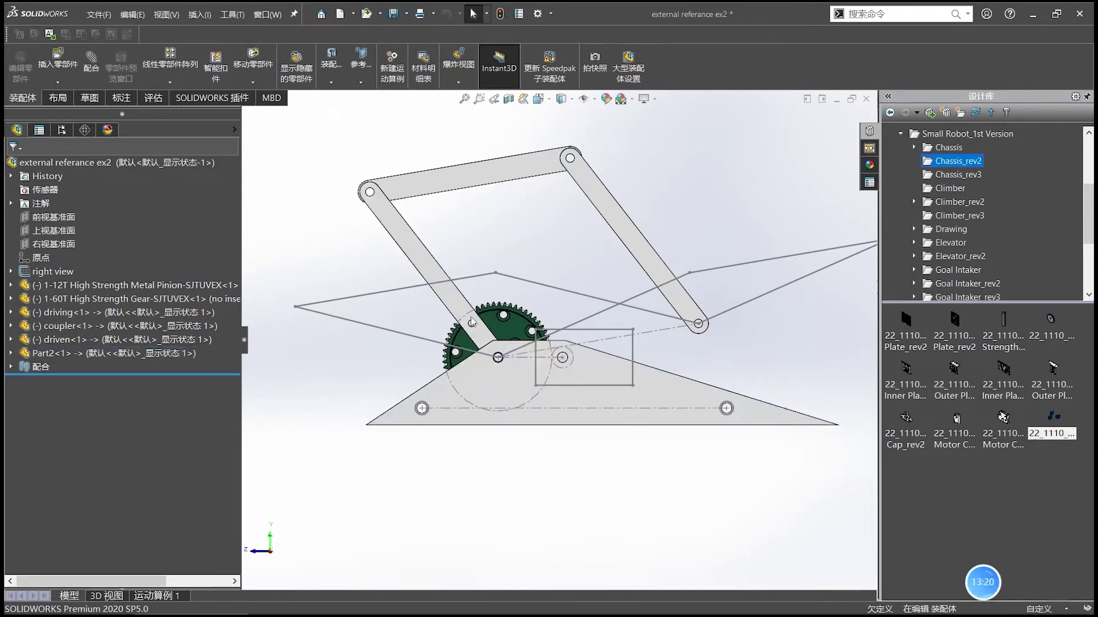
Examine how the plate fits with the gears and linkage bars from the front and at an angle.
scroll(504, 300, "up", 2)
scroll(508, 300, "down", 2)
scroll(556, 351, "up", 3)
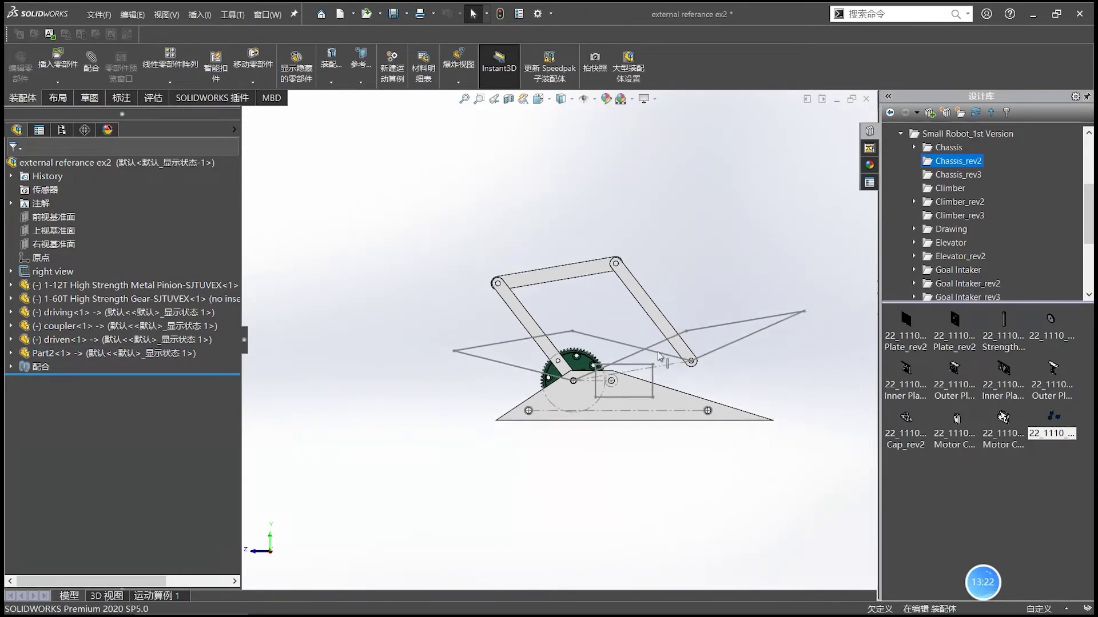
scroll(671, 380, "down", 1)
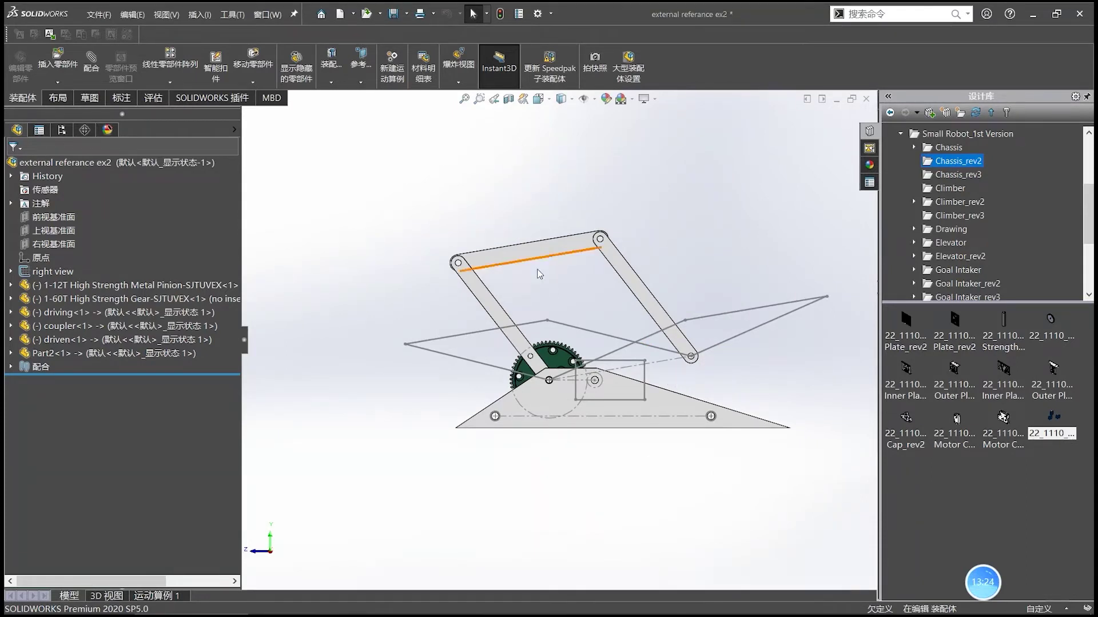
scroll(629, 373, "down", 2)
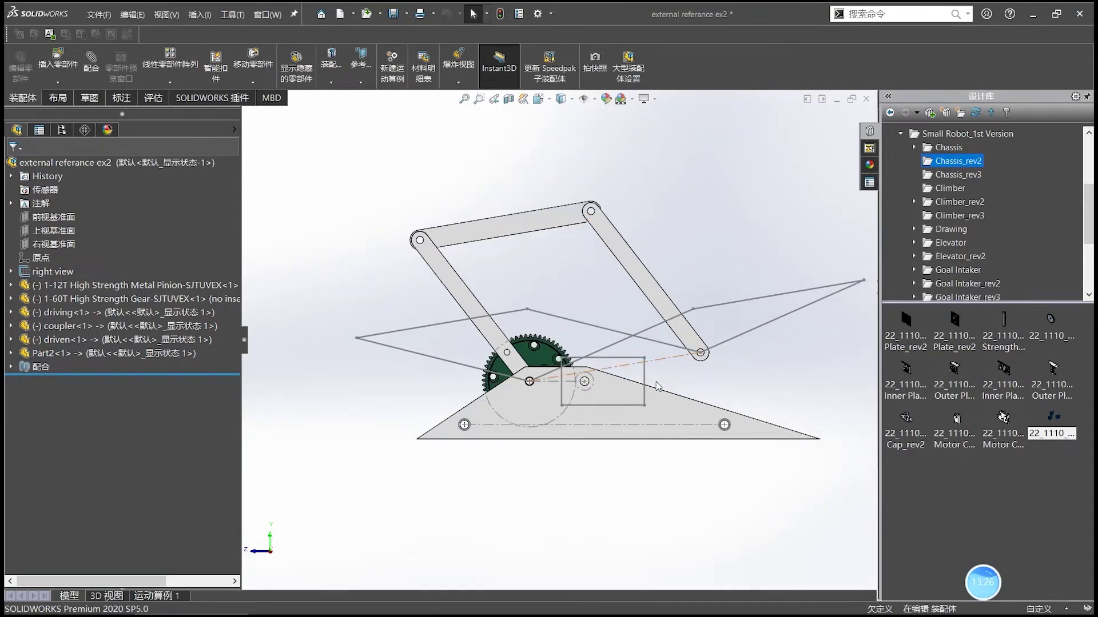
scroll(681, 379, "down", 2)
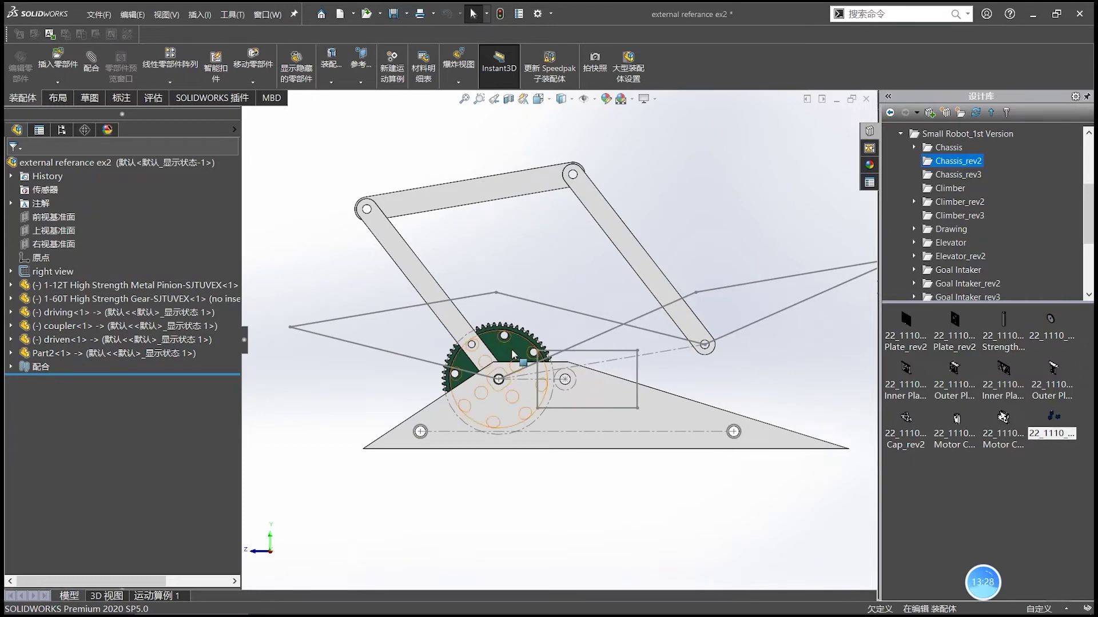
middle_click_drag(527, 343, 513, 384)
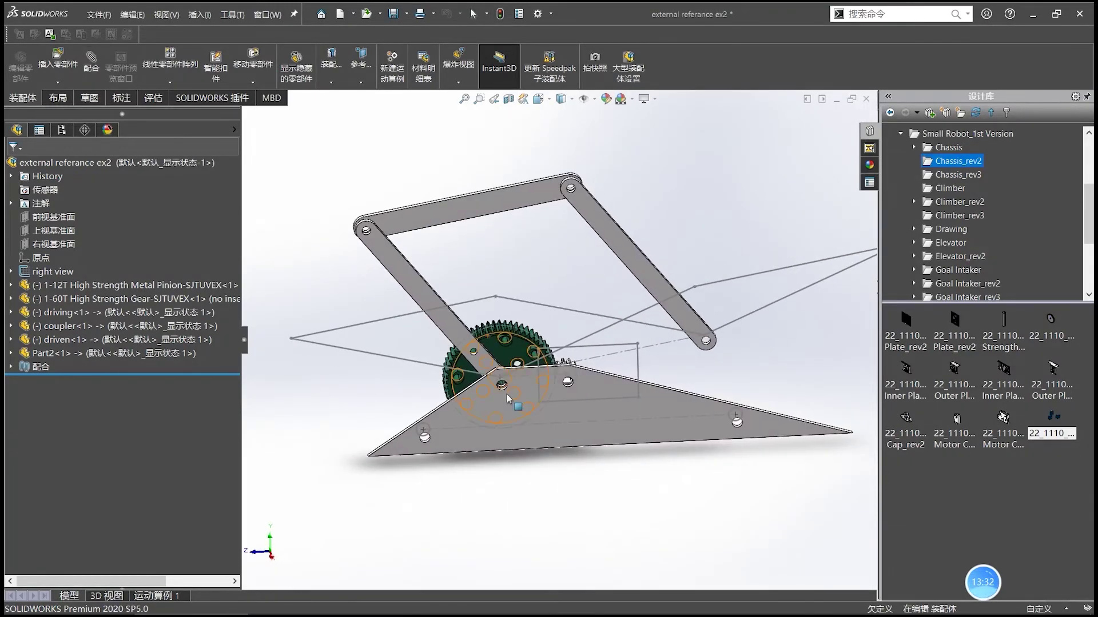
scroll(628, 374, "up", 2)
middle_click_drag(603, 385, 552, 434)
scroll(562, 370, "down", 3)
scroll(595, 506, "up", 1)
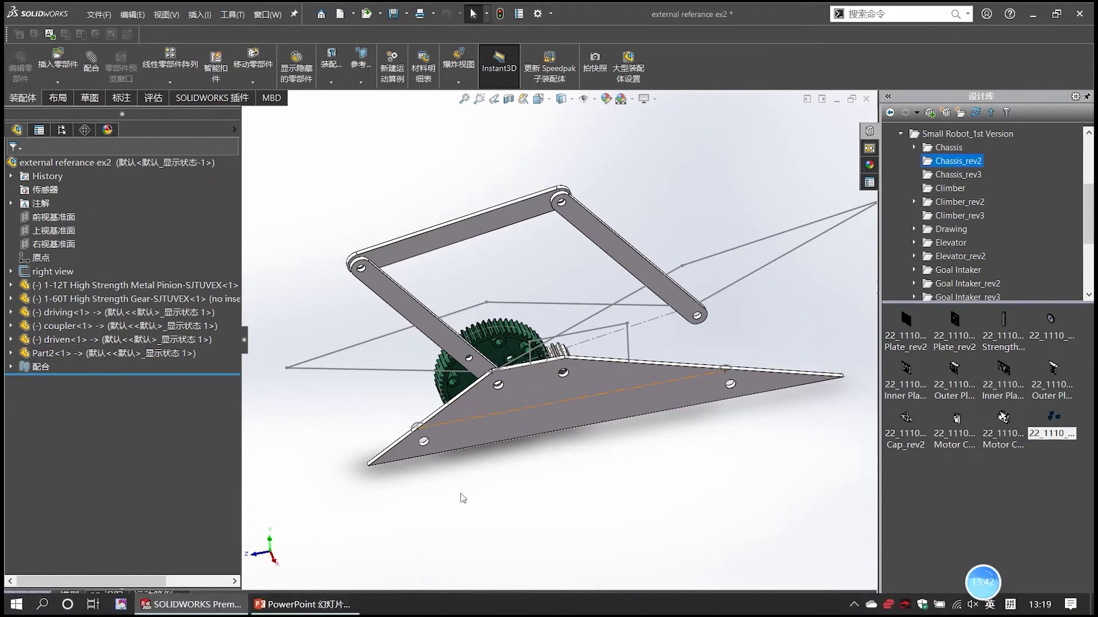
middle_click_drag(493, 481, 467, 410)
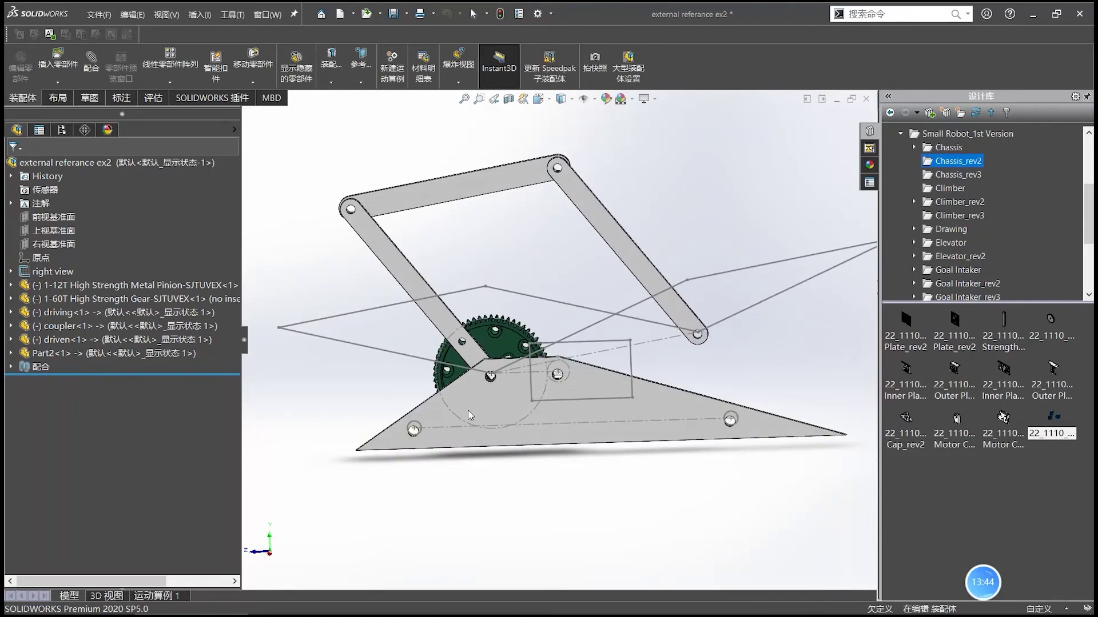
Open the right view layout sketch for editing and delete its lower-right end circle and the lower centerline.
left_click(671, 410)
middle_click_drag(602, 427, 629, 477)
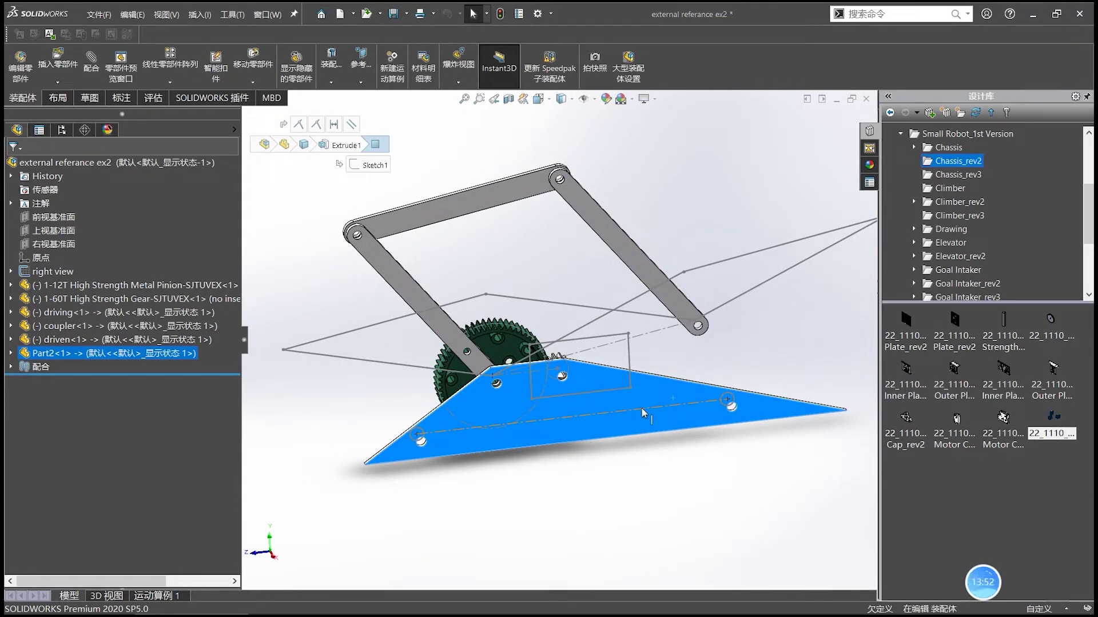
double_click(642, 408)
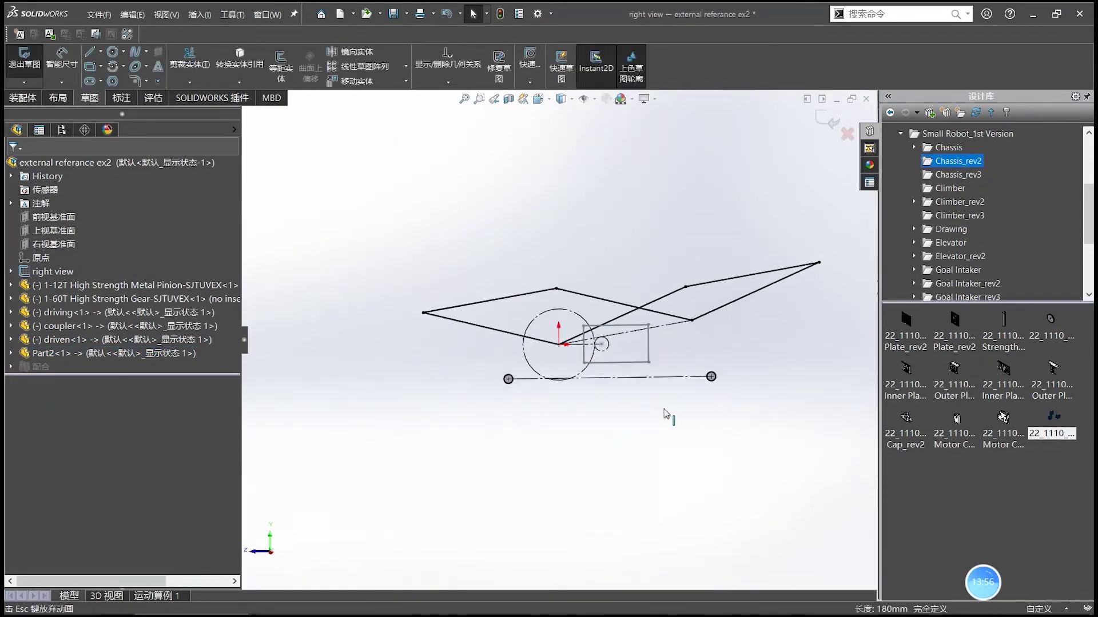
scroll(714, 378, "down", 4)
left_click(713, 363)
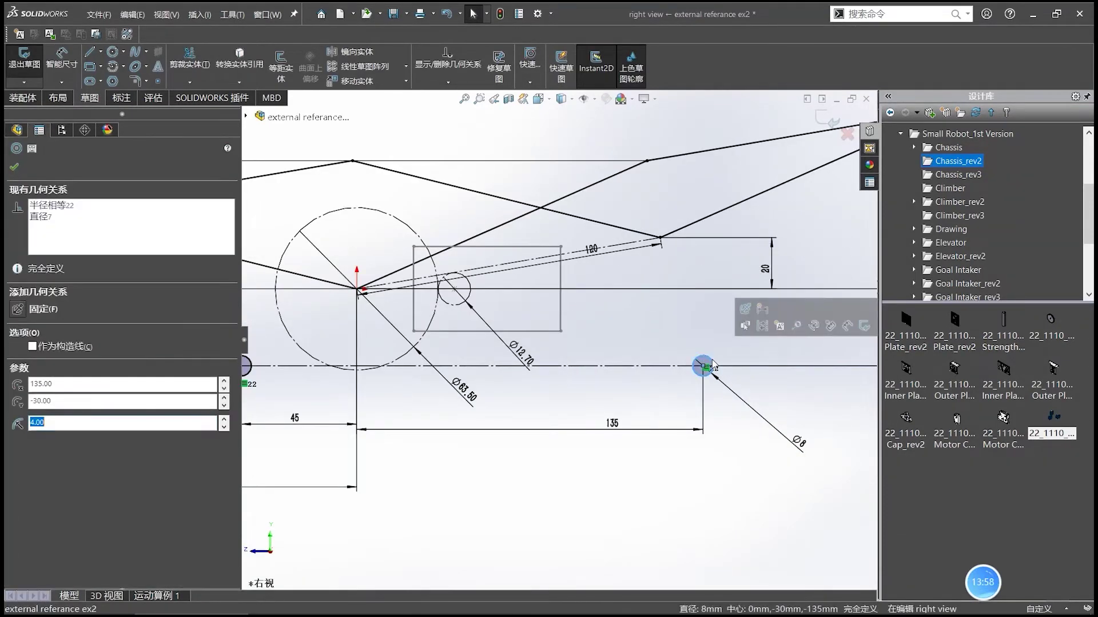
key("Delete")
left_click(479, 315)
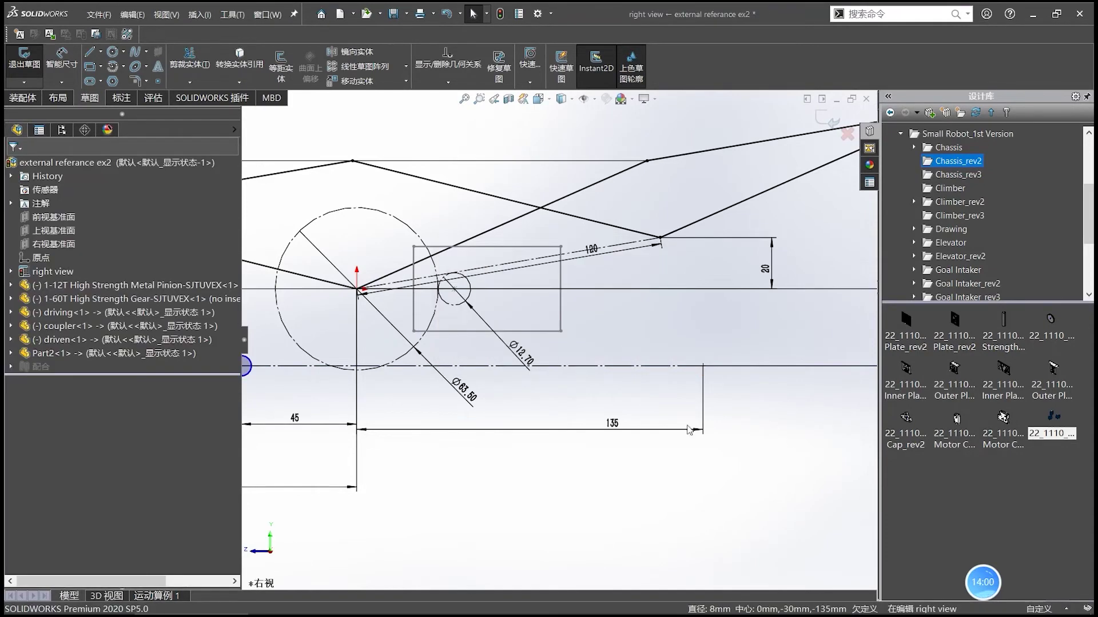
left_click(686, 366)
key("Delete")
left_click(483, 317)
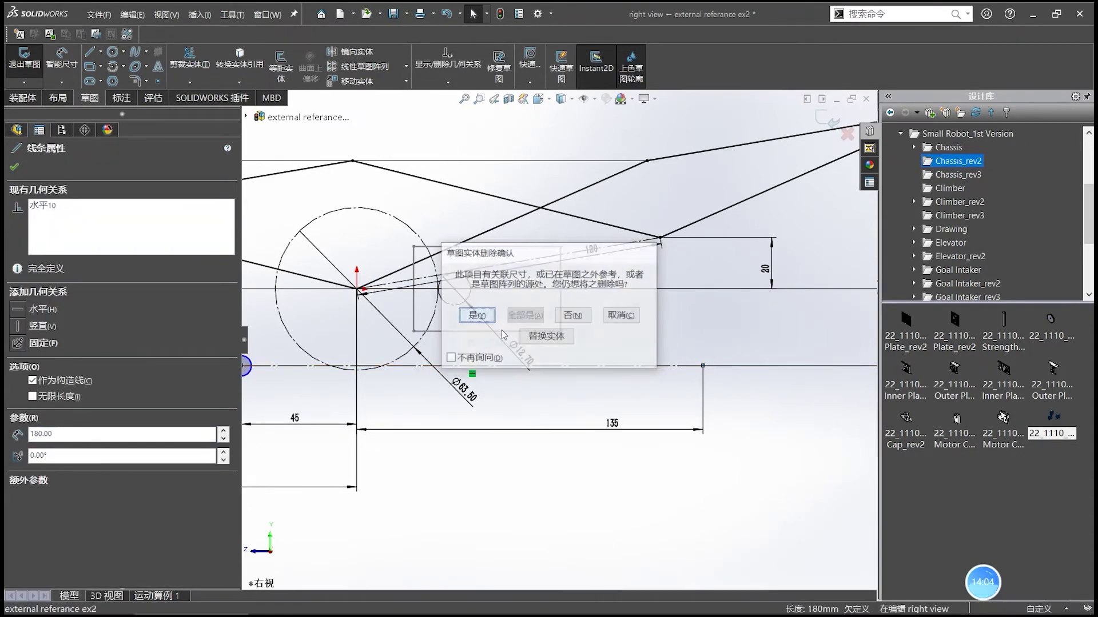
Sketch a replacement circle of about 3.19 mm radius on the lower right and move it level with the lower-left end circle.
key("c")
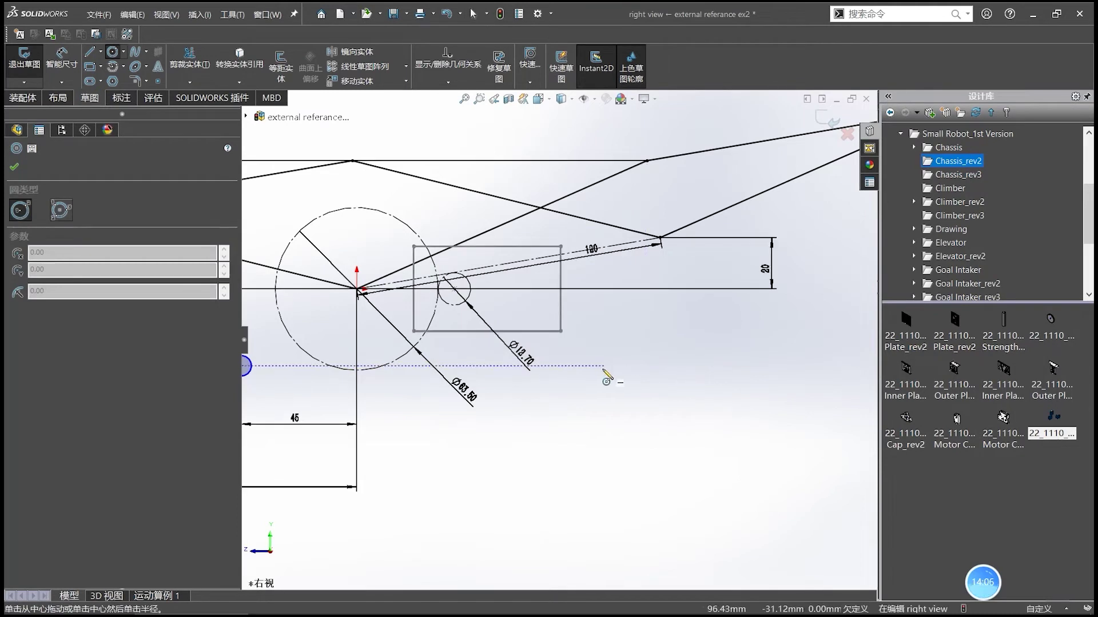
left_click(632, 327)
left_click(636, 334)
key("Escape")
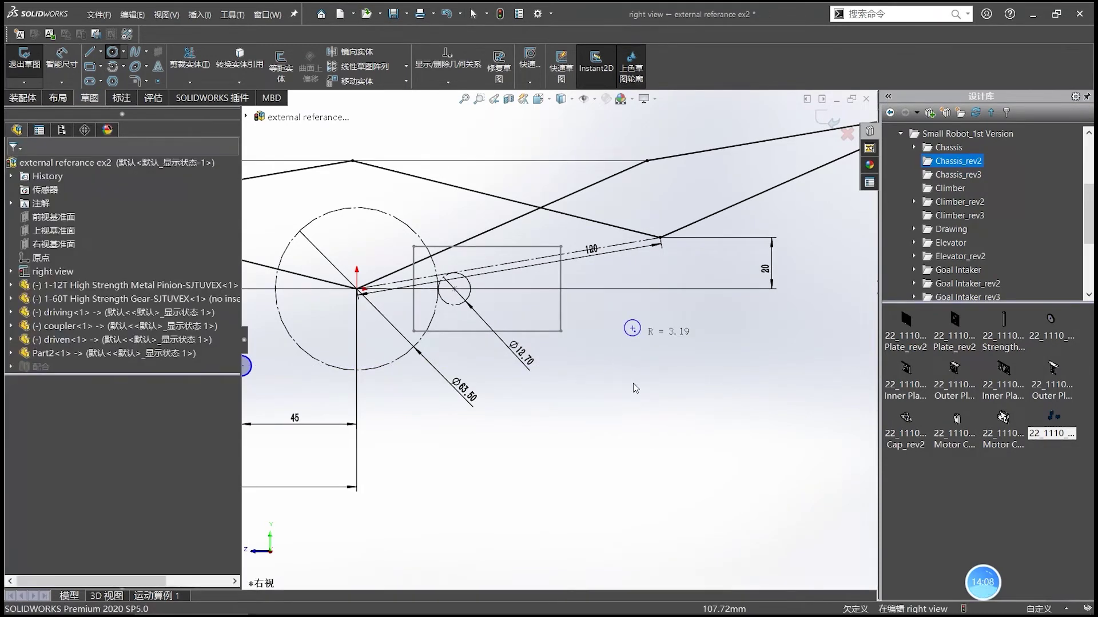
scroll(635, 415, "up", 2)
key("d")
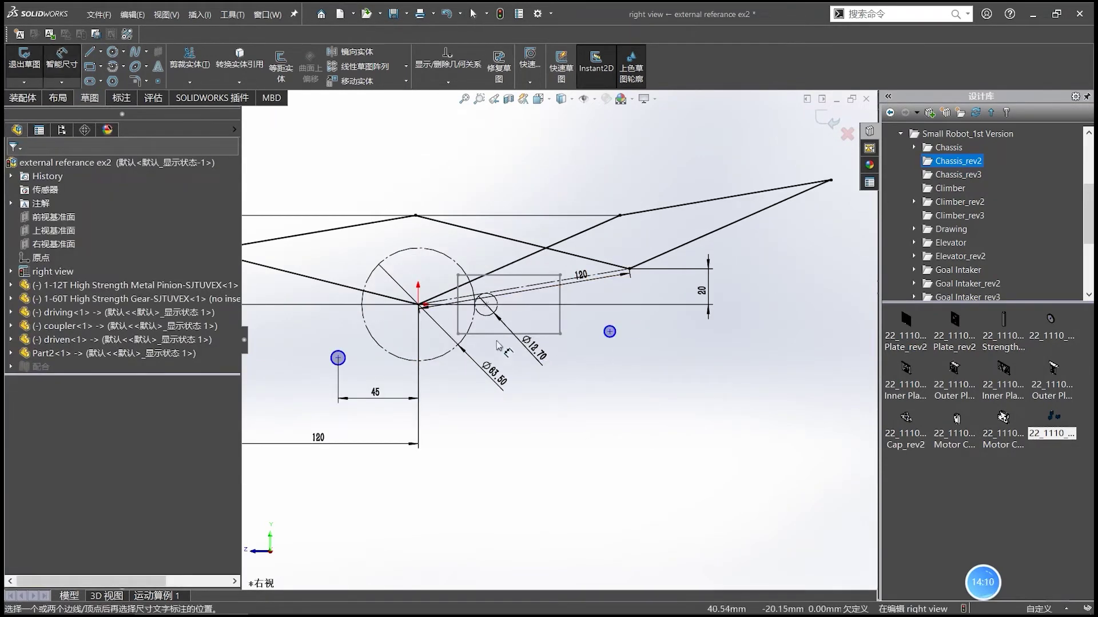
key("Escape")
left_click_drag(610, 331, 612, 357)
left_click(600, 406)
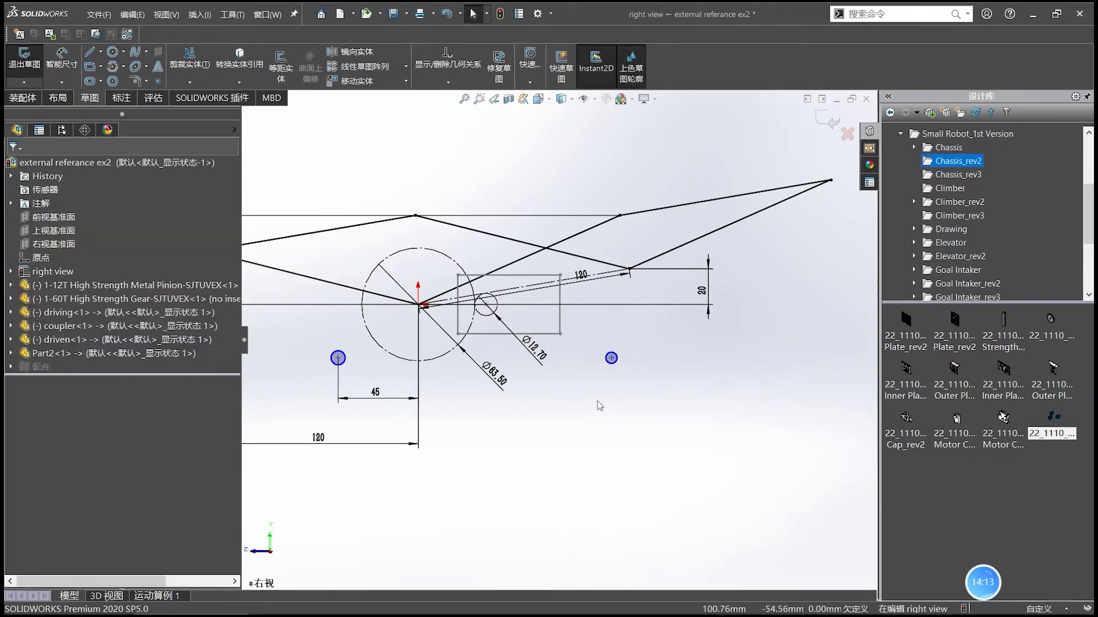
Add a horizontal relation between the centers of the new circle and the lower-left end circle.
left_click(338, 358)
left_click(364, 317, "ctrl")
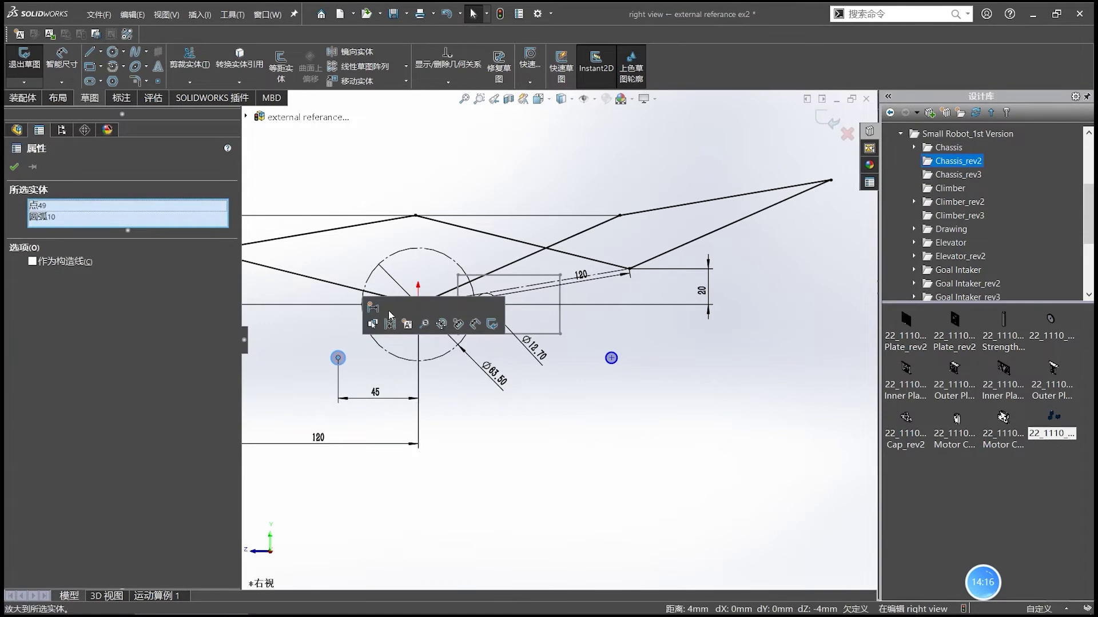
key("Escape")
left_click(611, 358)
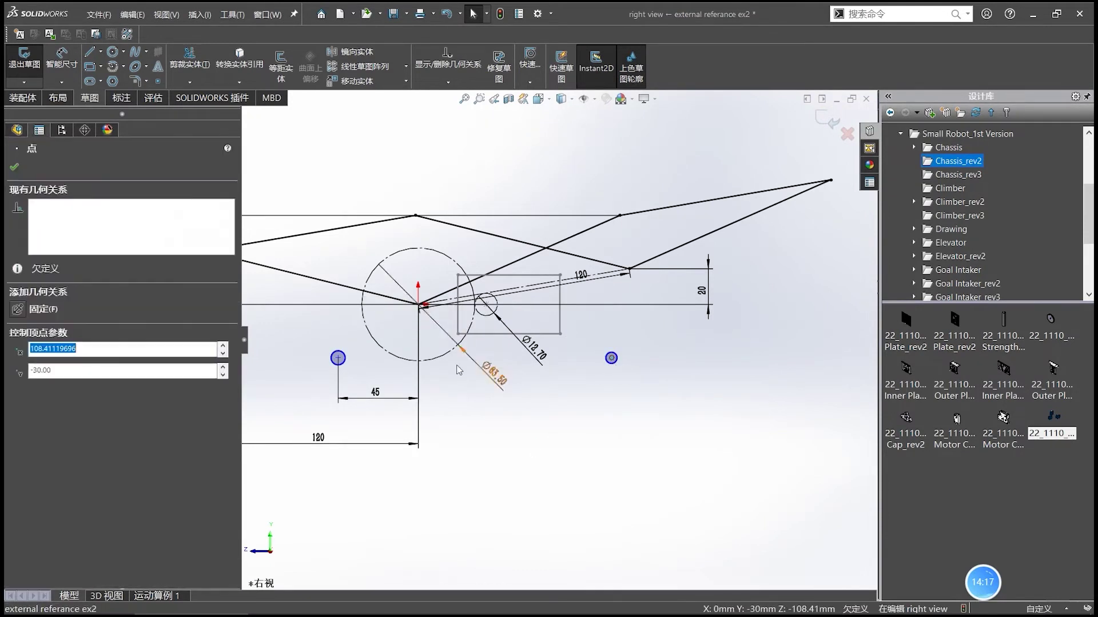
left_click(338, 359, "ctrl")
left_click(369, 312)
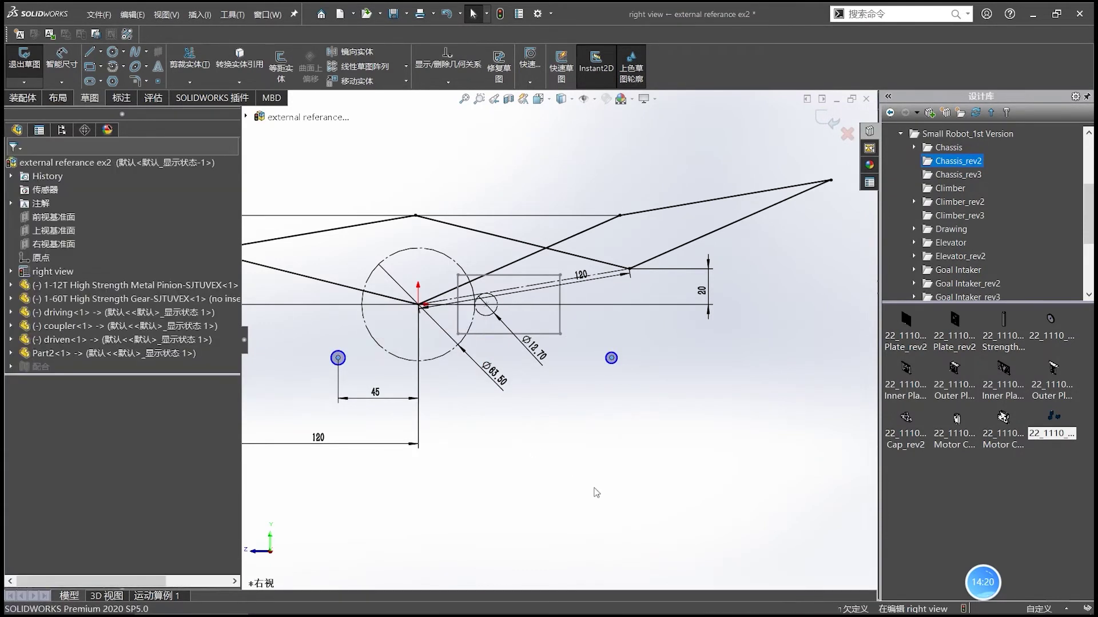
Dimension the new circle's center 100 mm horizontally from the origin and exit the layout sketch, dismissing the rebuild error report.
right_click_drag(595, 492, 592, 343)
left_click(419, 305)
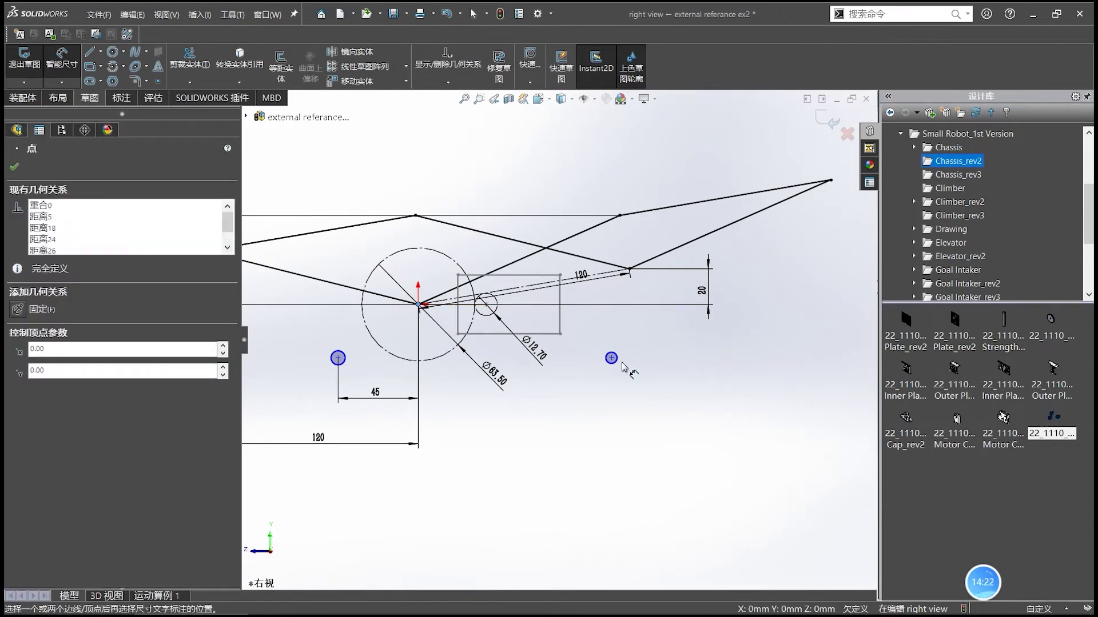
left_click(611, 358)
left_click(509, 410)
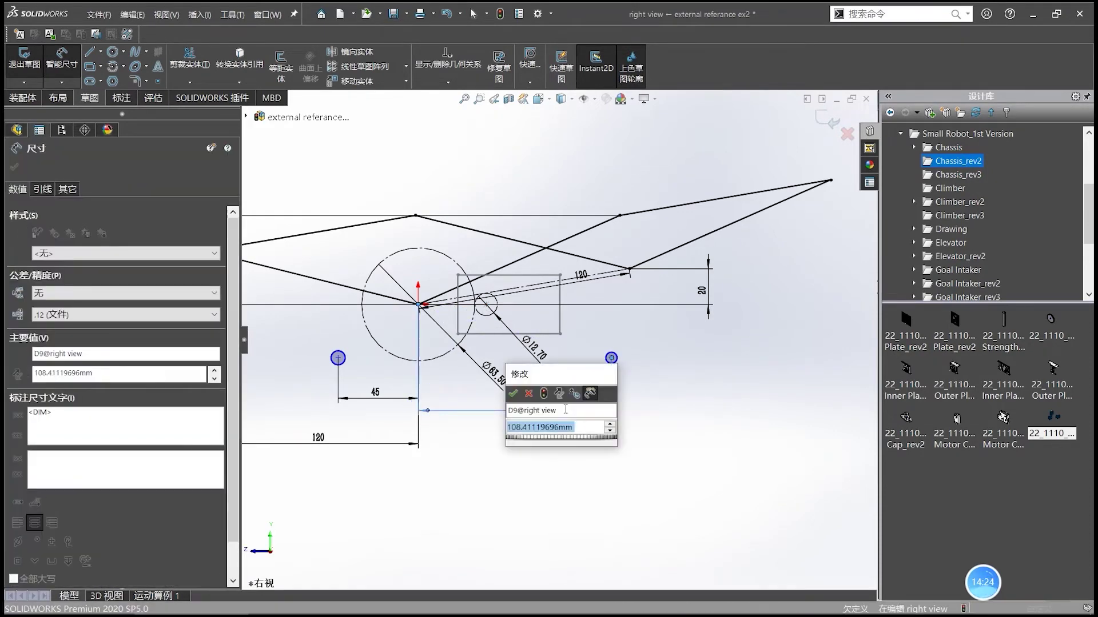
type("100")
key("Return")
key("Escape")
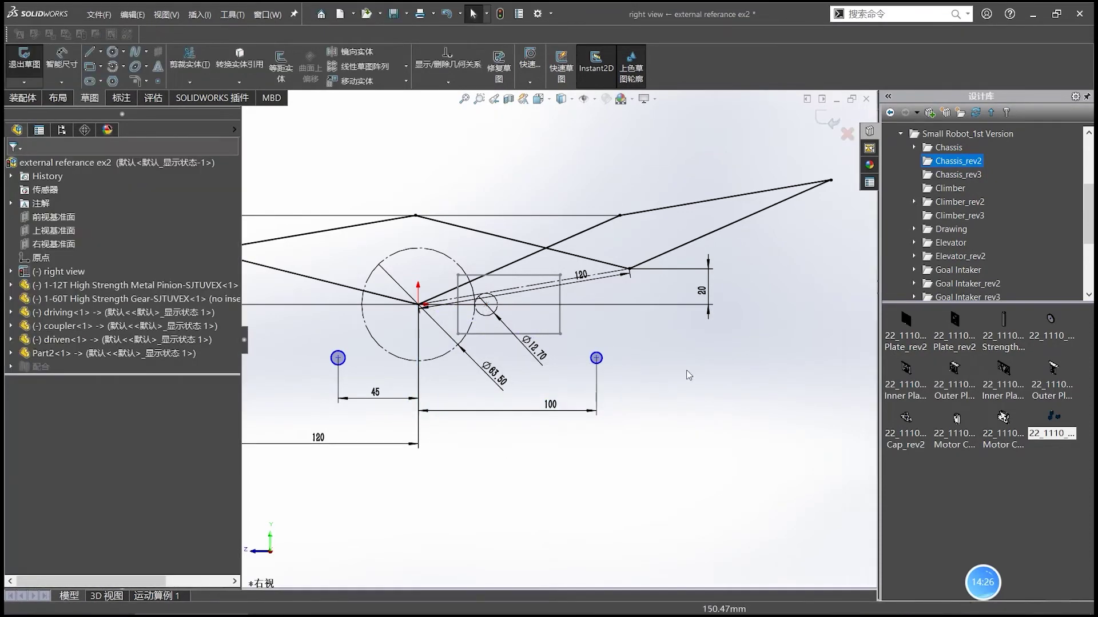
left_click(827, 119)
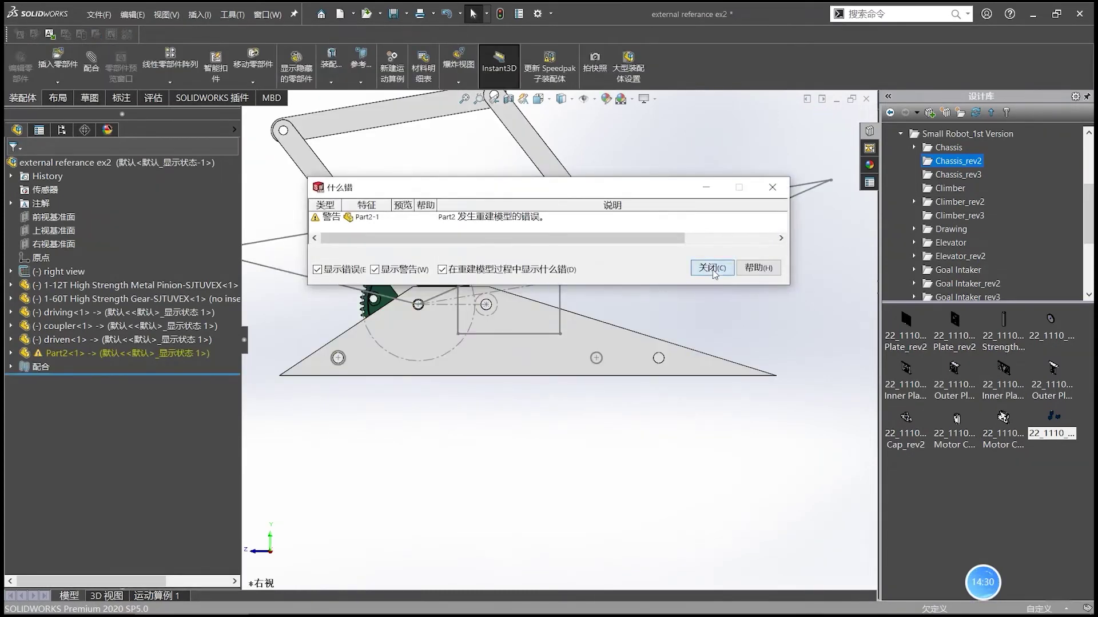
left_click(712, 268)
Open the plate Part2 in its own window.
left_click(692, 355)
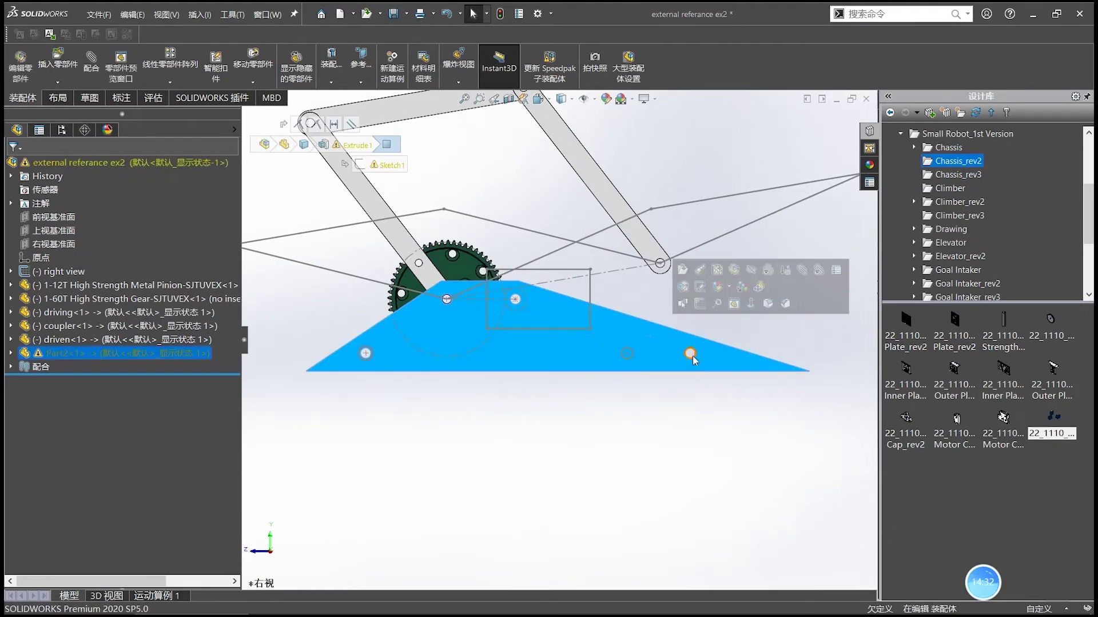
left_click(682, 270)
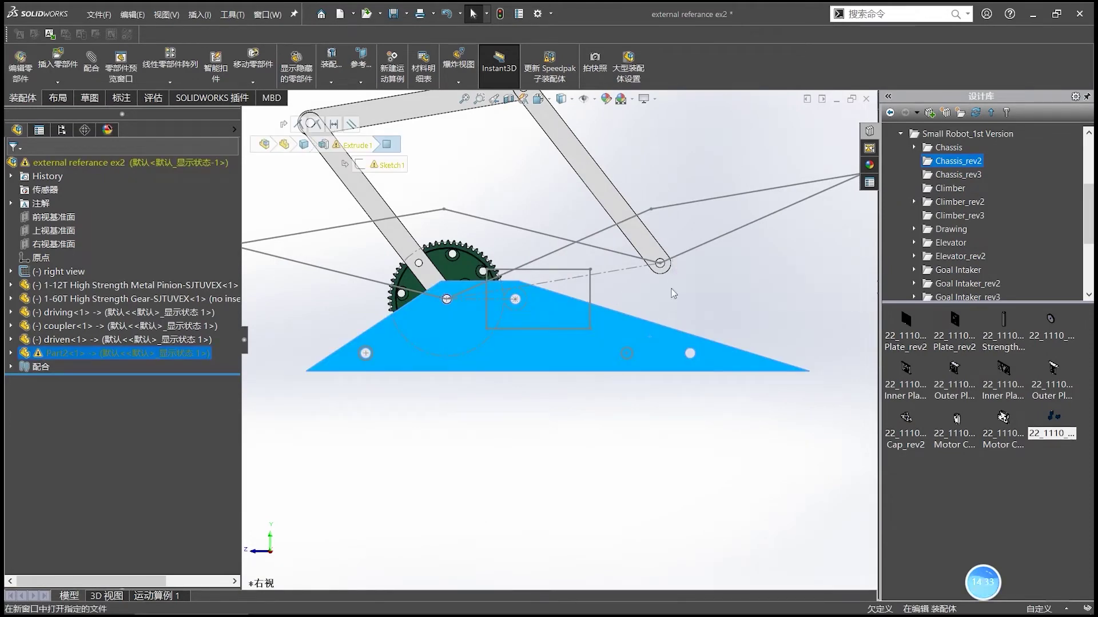
right_click(635, 341)
left_click(567, 386)
left_click(586, 347)
right_click(585, 348)
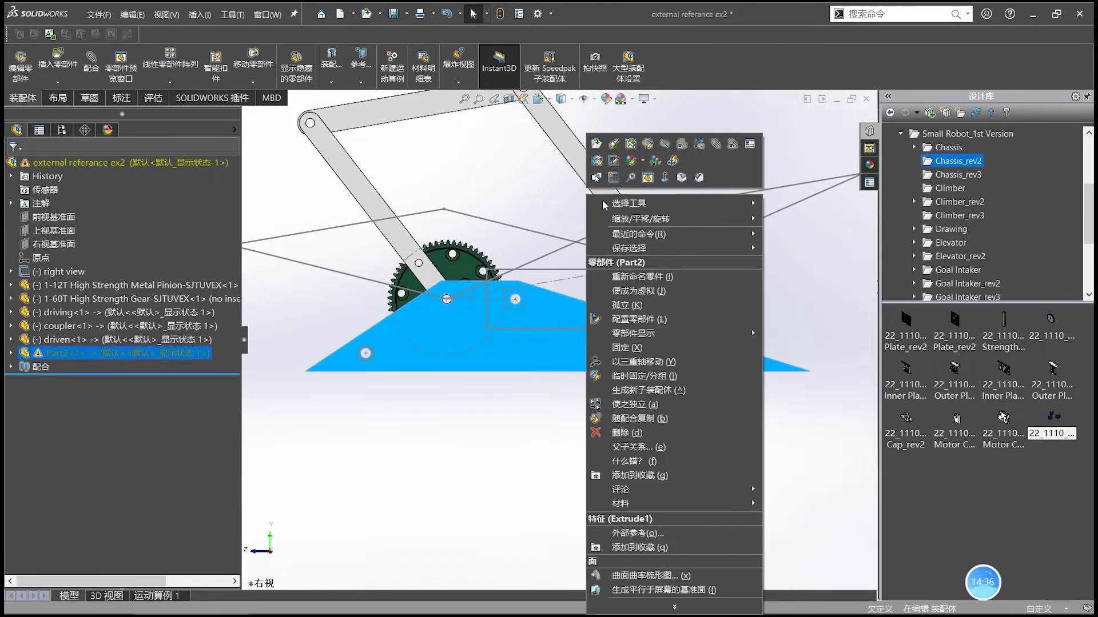
left_click(595, 143)
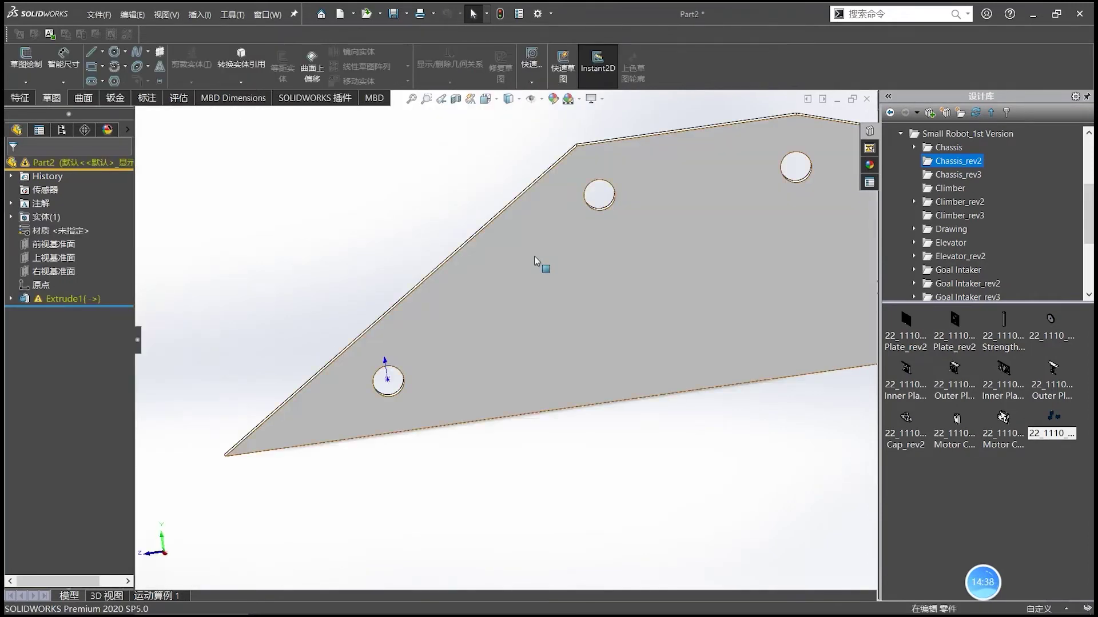
Open Sketch1 under the plate's Extrude1 feature for editing.
scroll(534, 257, "up", 6)
scroll(762, 278, "down", 1)
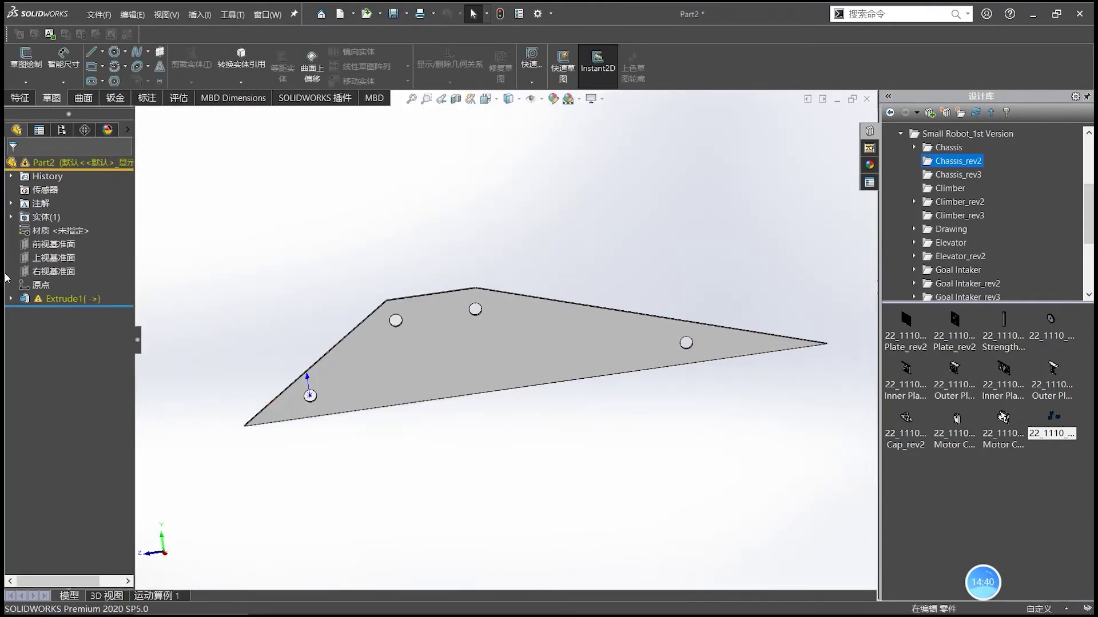
left_click(12, 299)
left_click(58, 312)
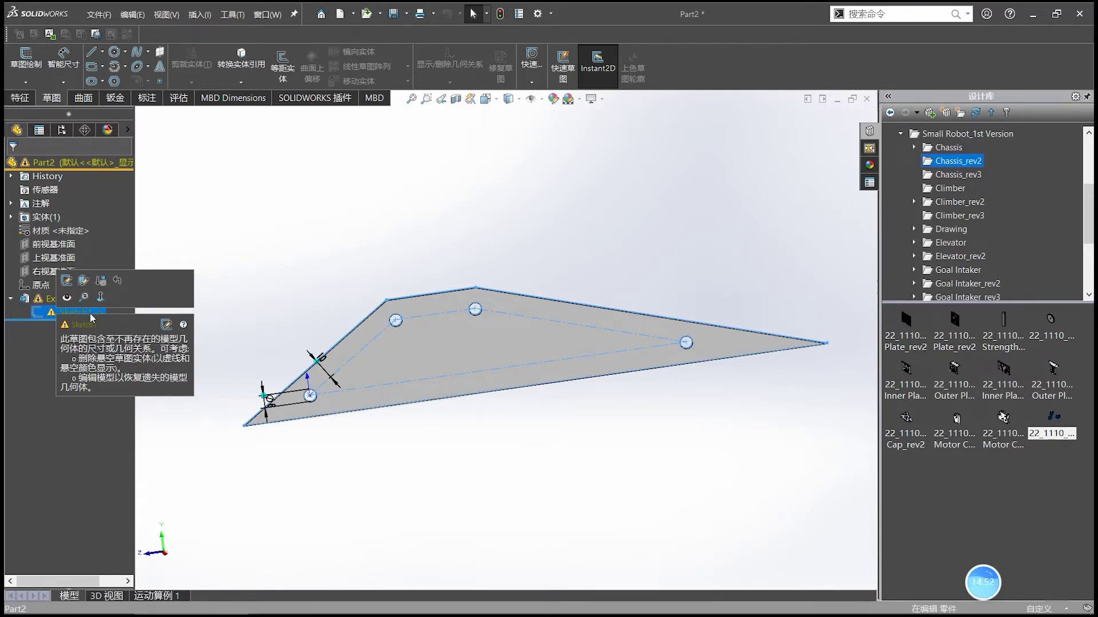
left_click(66, 280)
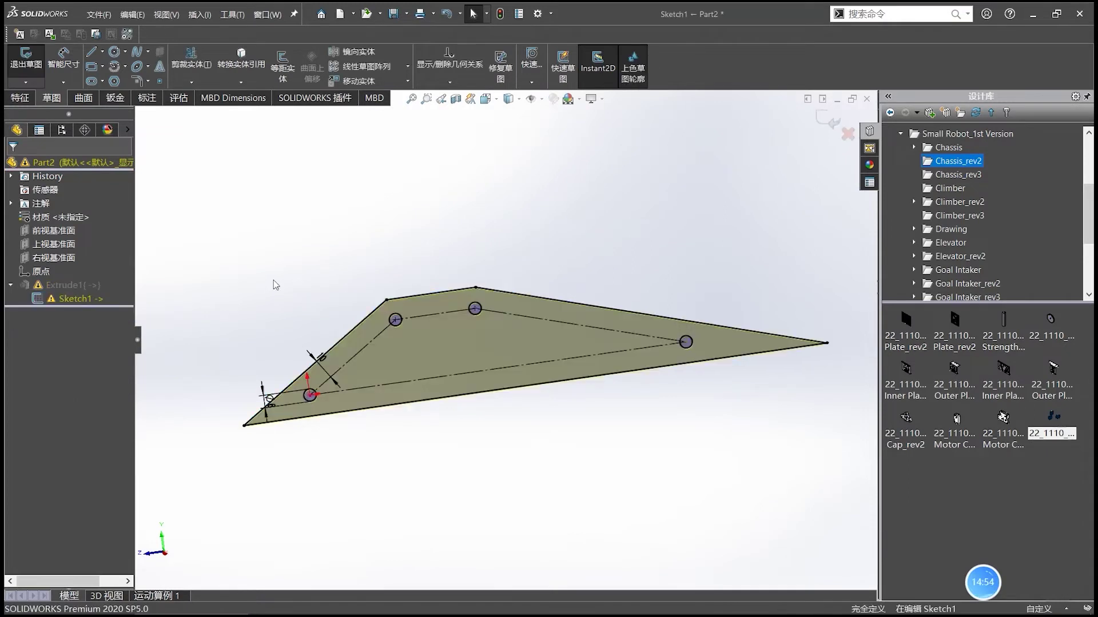
List the sketch's external relations and examine which hole center each coincident relation belongs to.
mouse_move(383, 282)
middle_mouse_down()
mouse_move(409, 240)
mouse_move(400, 295)
mouse_move(409, 370)
mouse_move(412, 350)
middle_mouse_up()
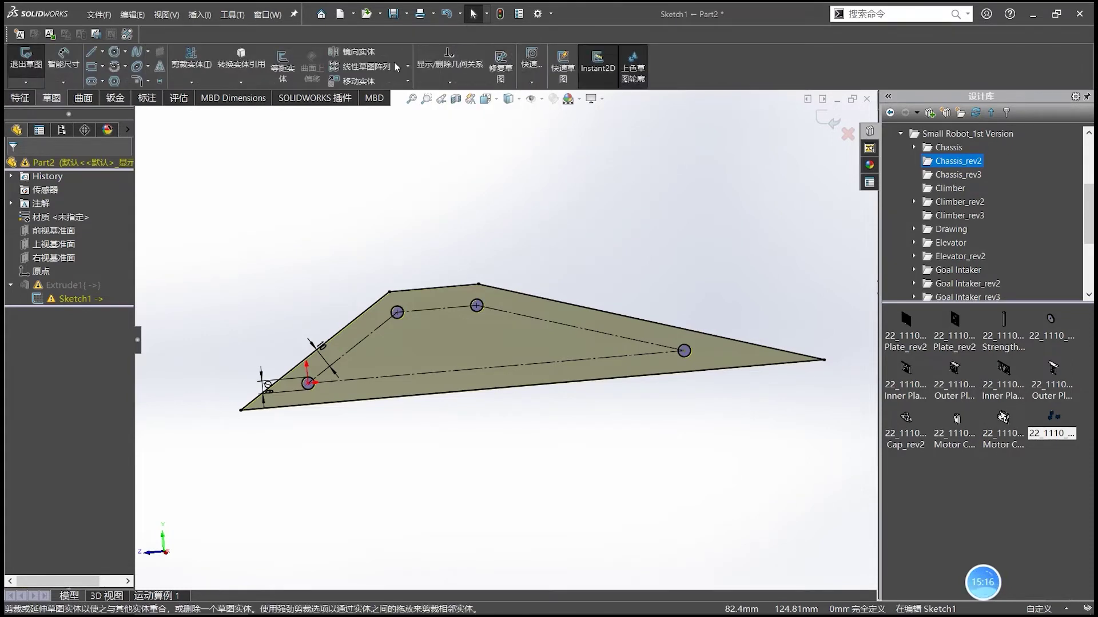
left_click(450, 60)
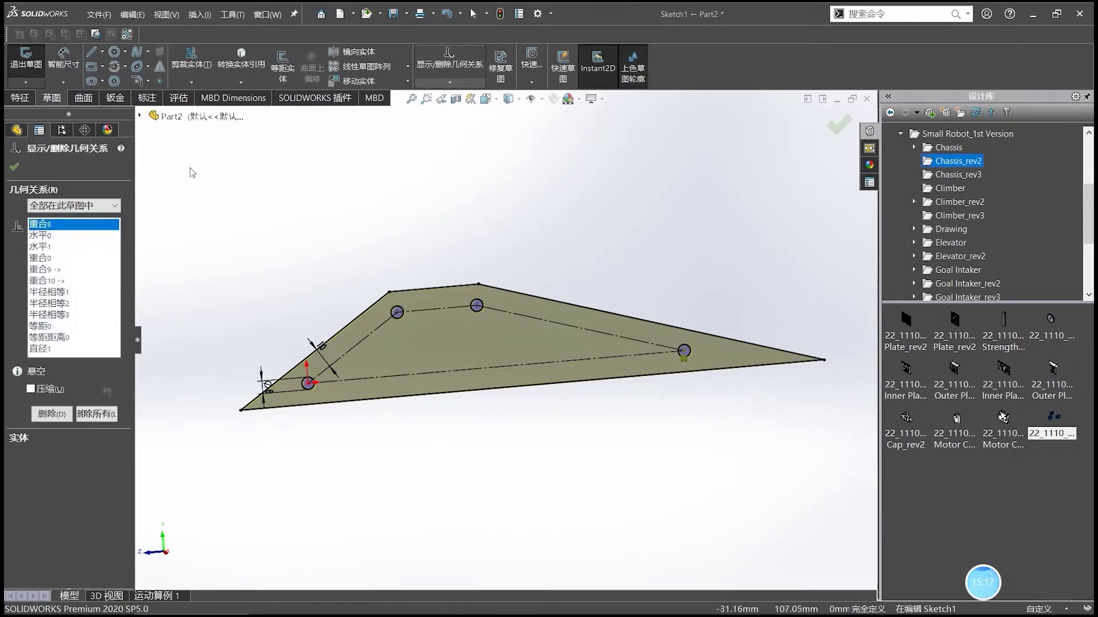
left_click(82, 207)
left_click(83, 209)
left_click(83, 207)
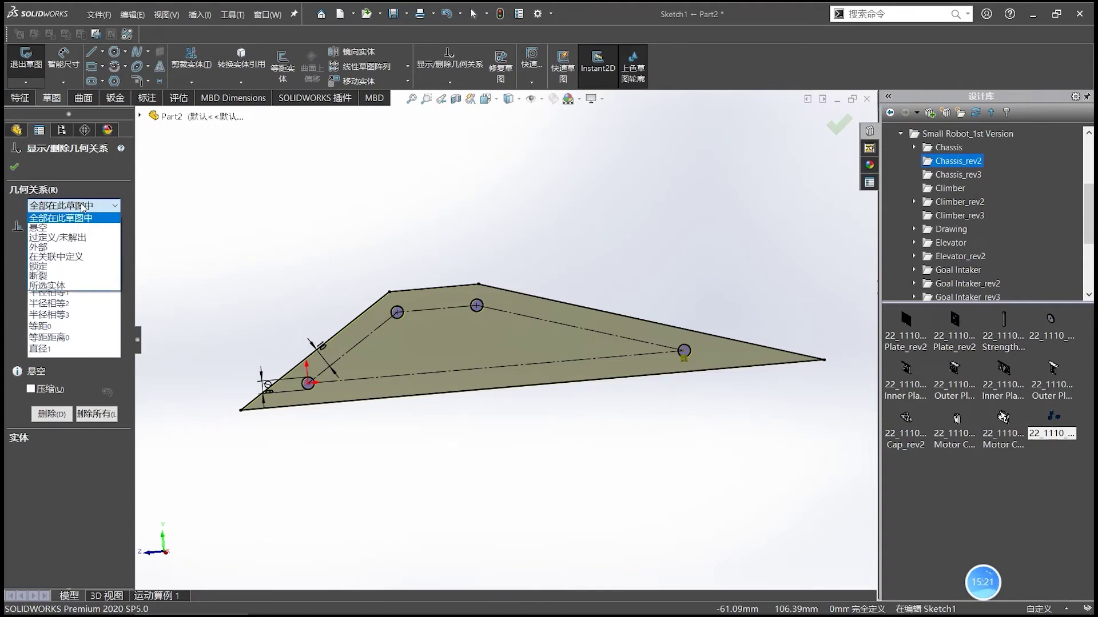
left_click(83, 247)
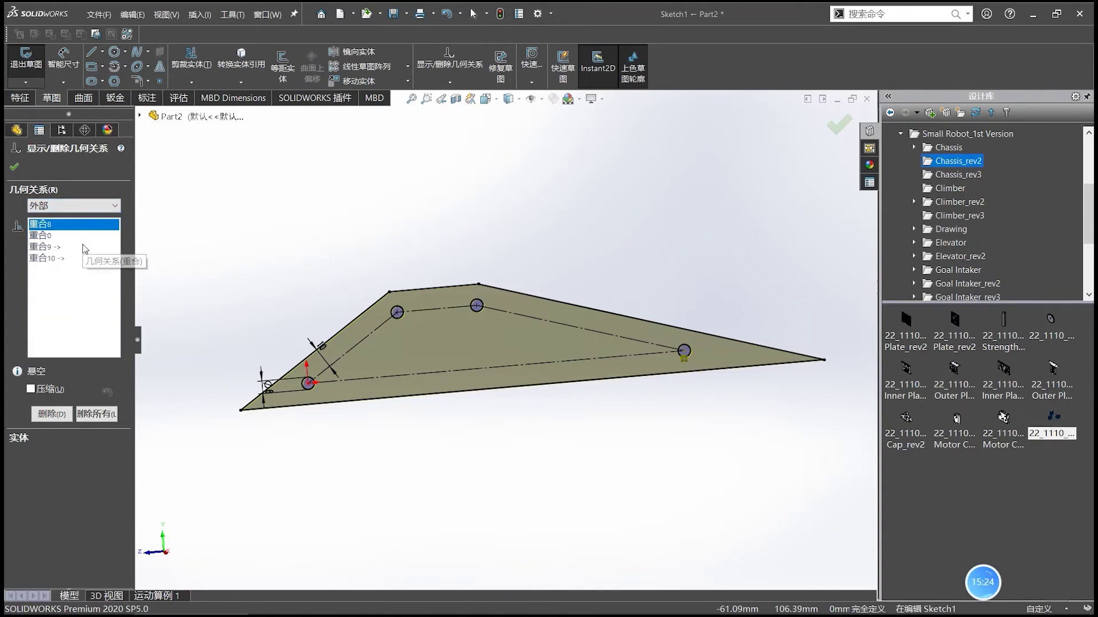
left_click(82, 254)
left_click(81, 235)
left_click(80, 246)
left_click(79, 258)
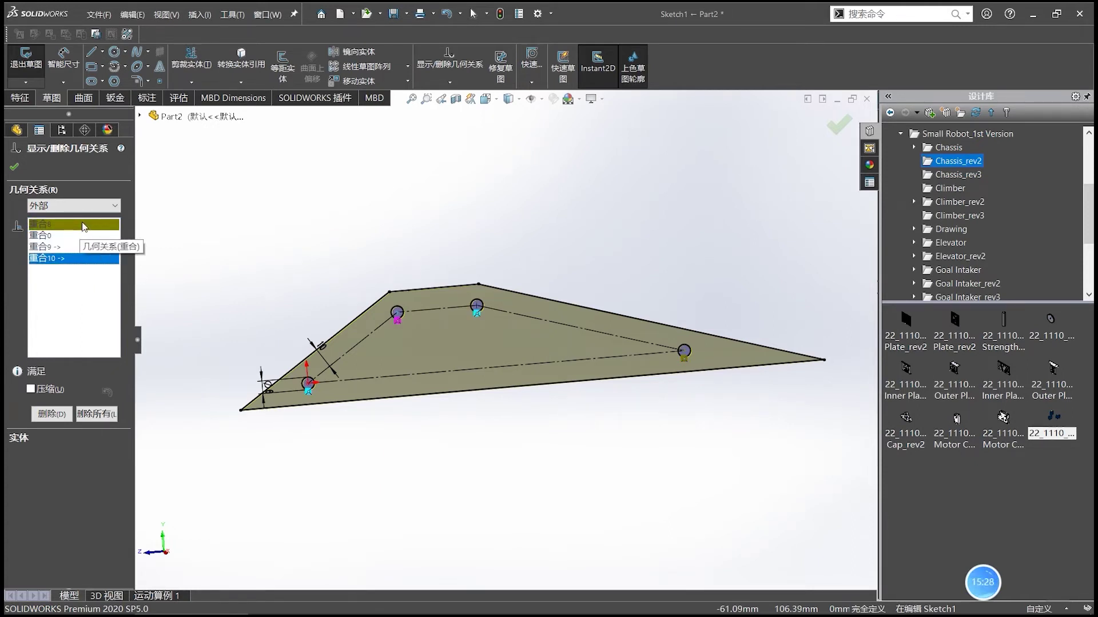
left_click(81, 223)
left_click(69, 235)
left_click(69, 225)
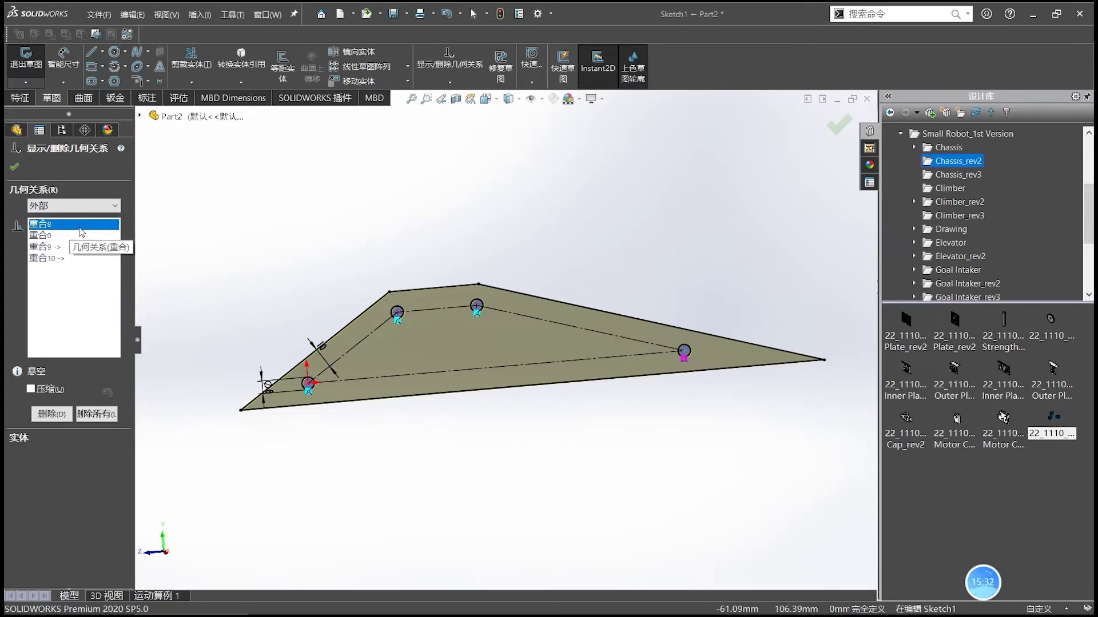
Filter the relations by status to isolate the dangling one, and delete that coincident relation from the right hole's center.
left_click(98, 206)
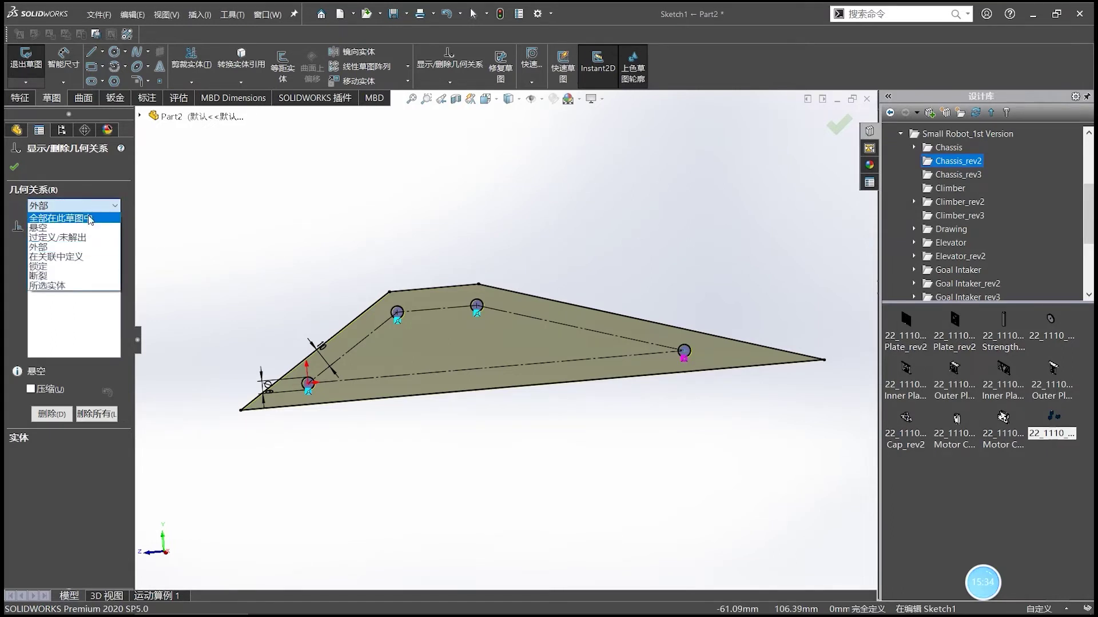
left_click(87, 238)
left_click(85, 206)
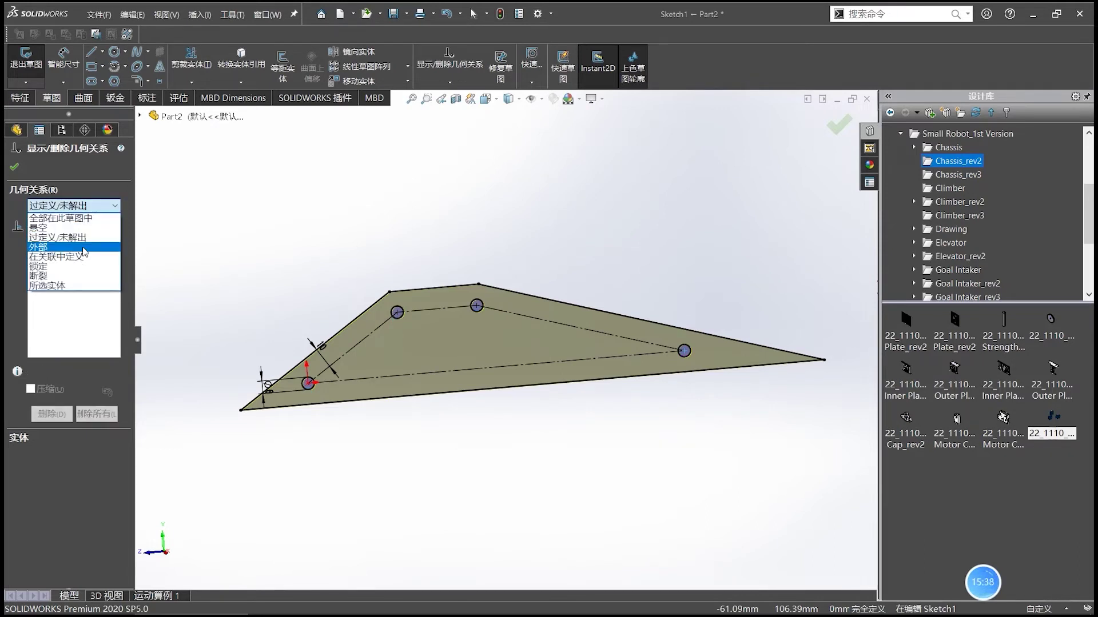
left_click(89, 218)
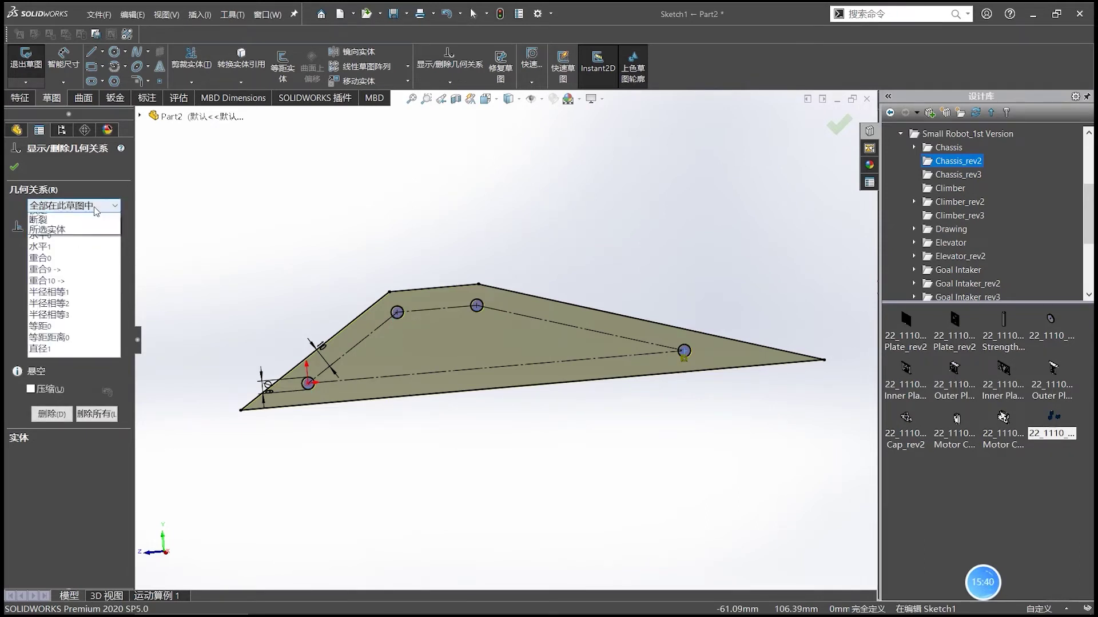
left_click(93, 206)
left_click(68, 227)
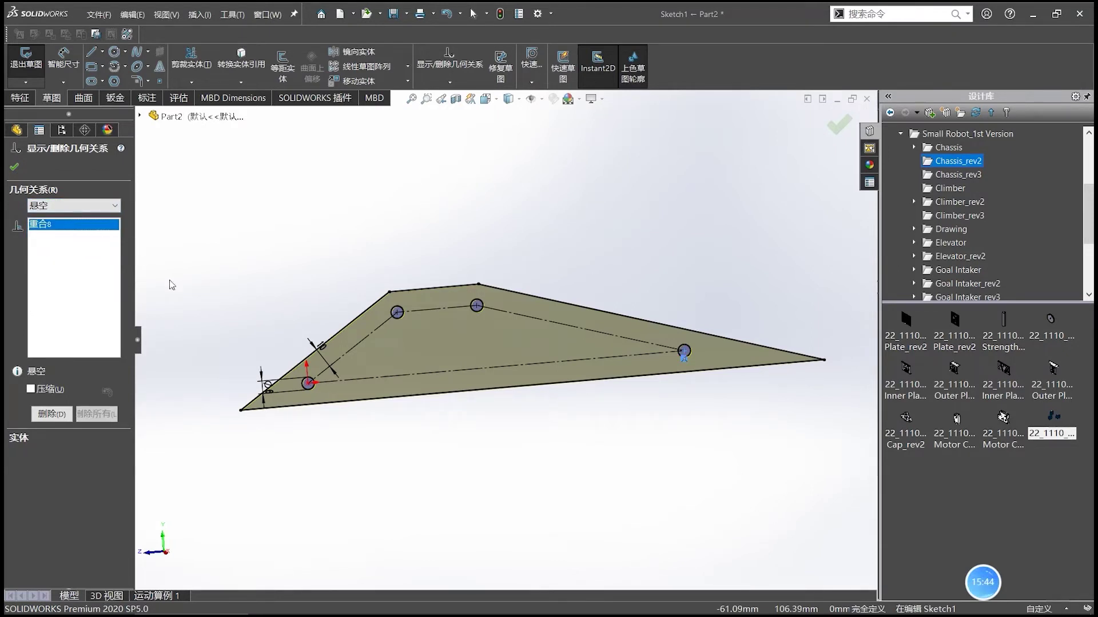
left_click(57, 206)
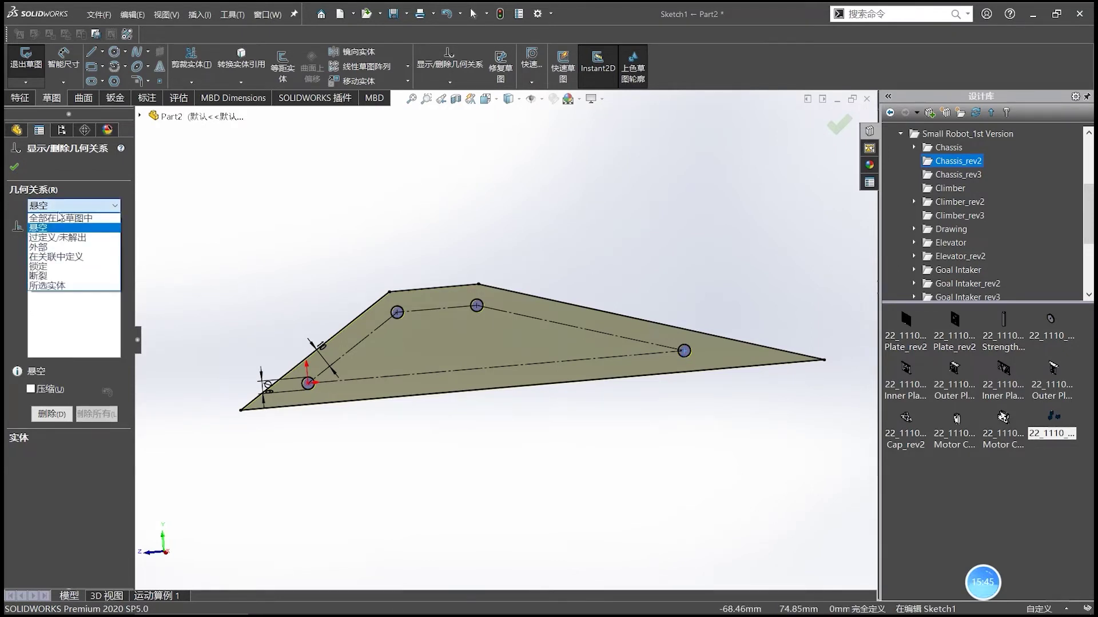
left_click(60, 248)
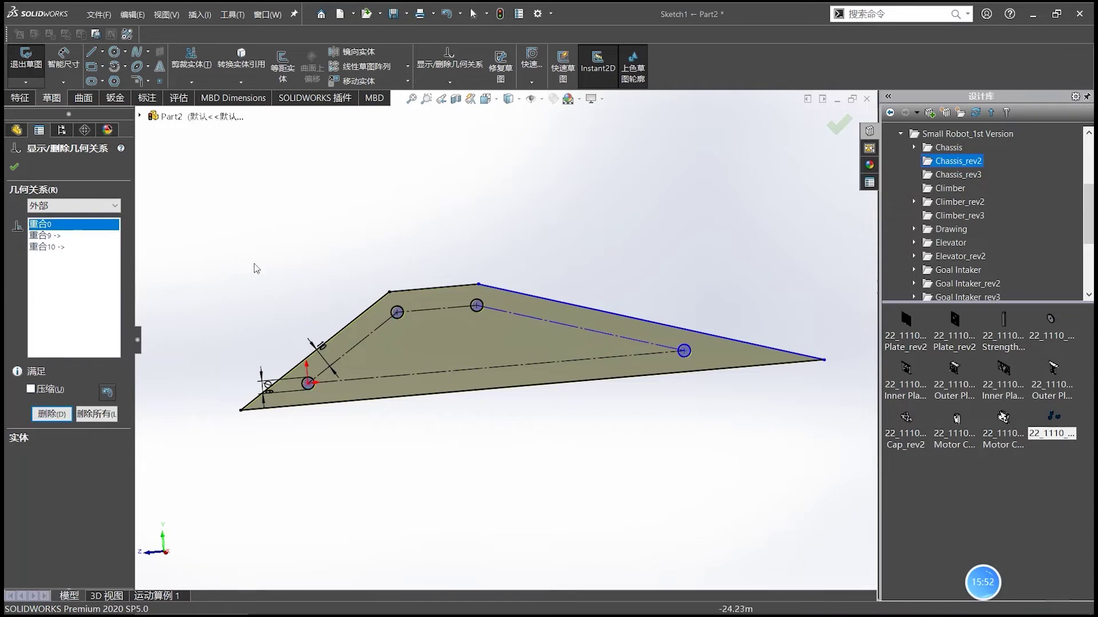
Exit Sketch1 and close Part2's own window to return to the assembly.
key("Escape")
left_click(829, 119)
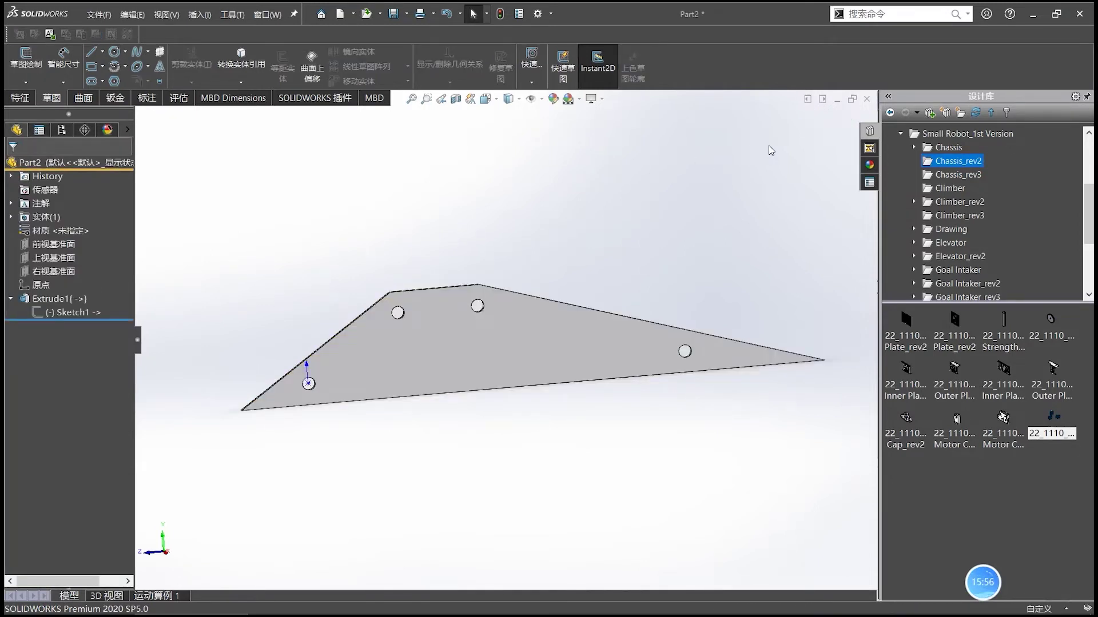
left_click(866, 98)
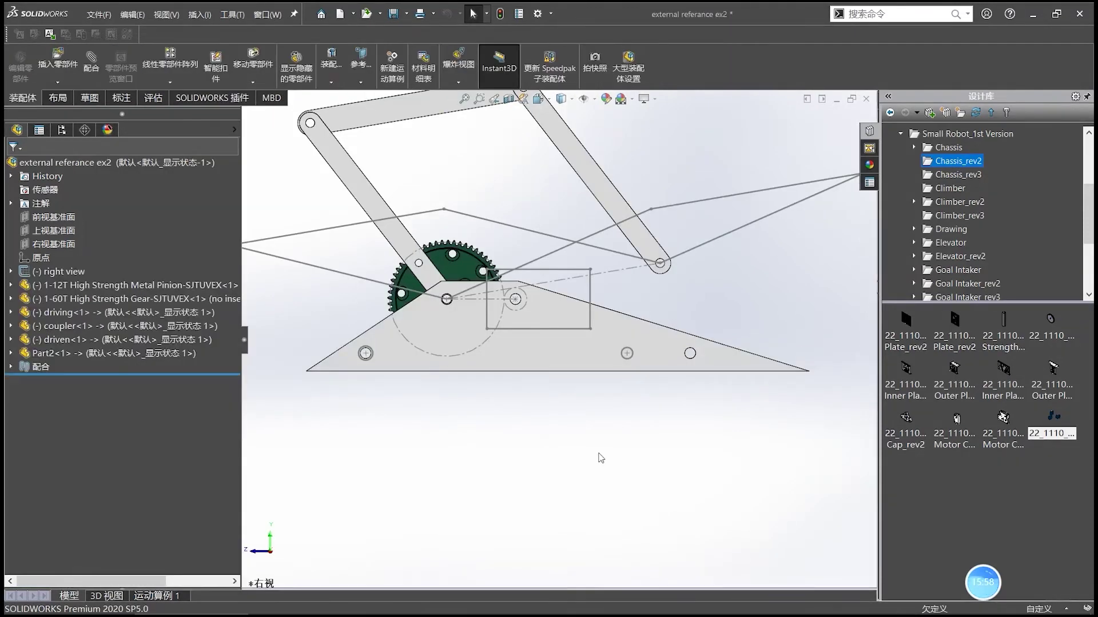
Edit Part2 in the context of the assembly and open Sketch1 under Extrude1 for editing.
right_click(51, 354)
left_click(117, 191)
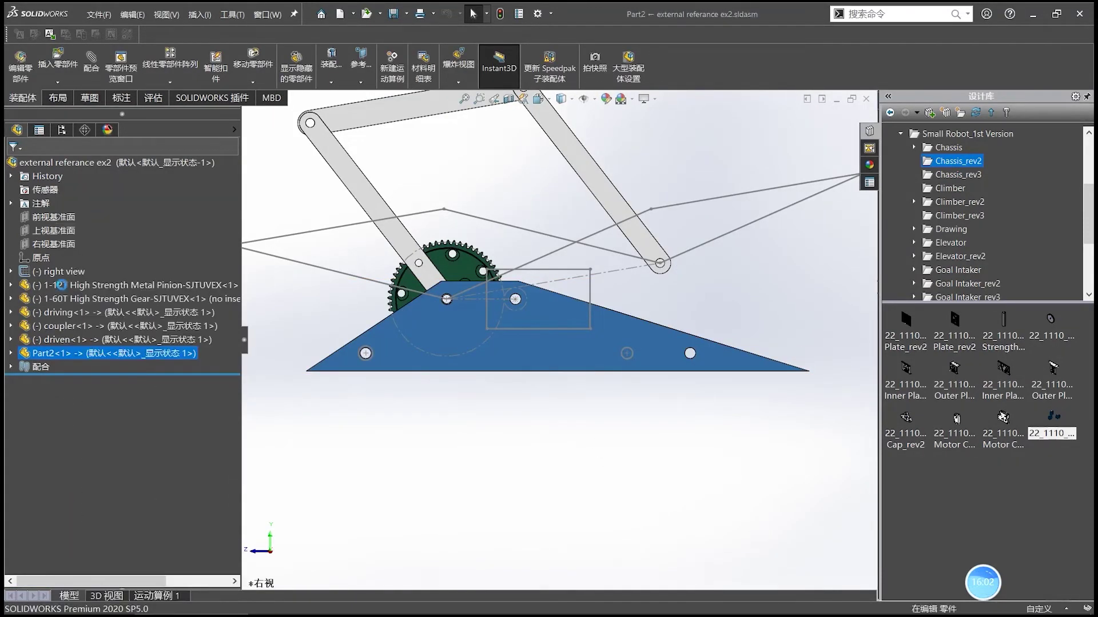
left_click(24, 504)
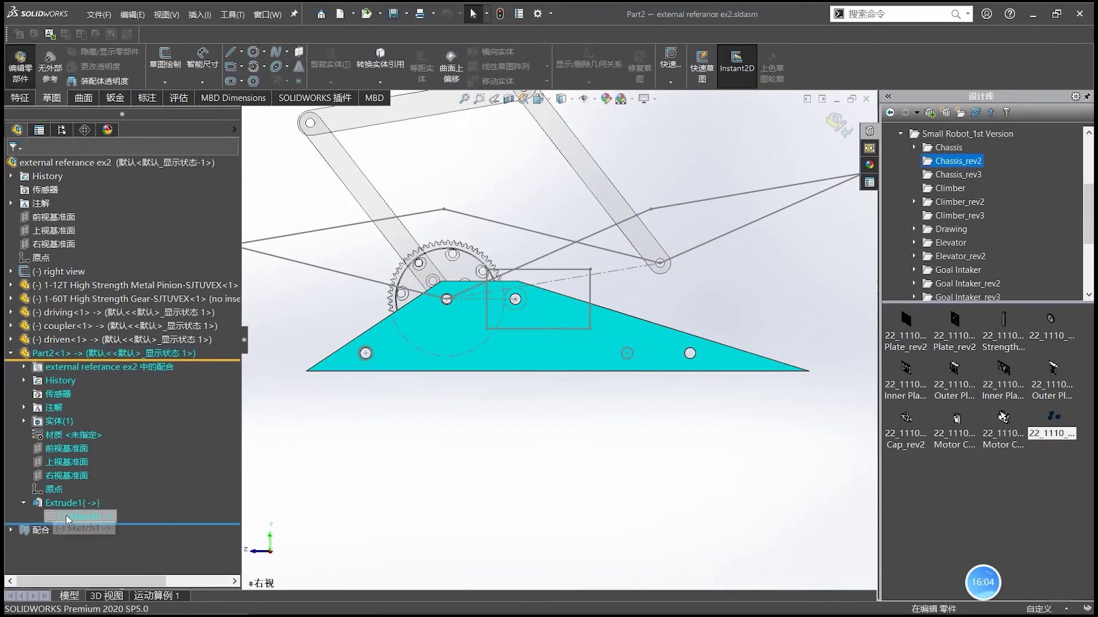
left_click(67, 518)
left_click(79, 485)
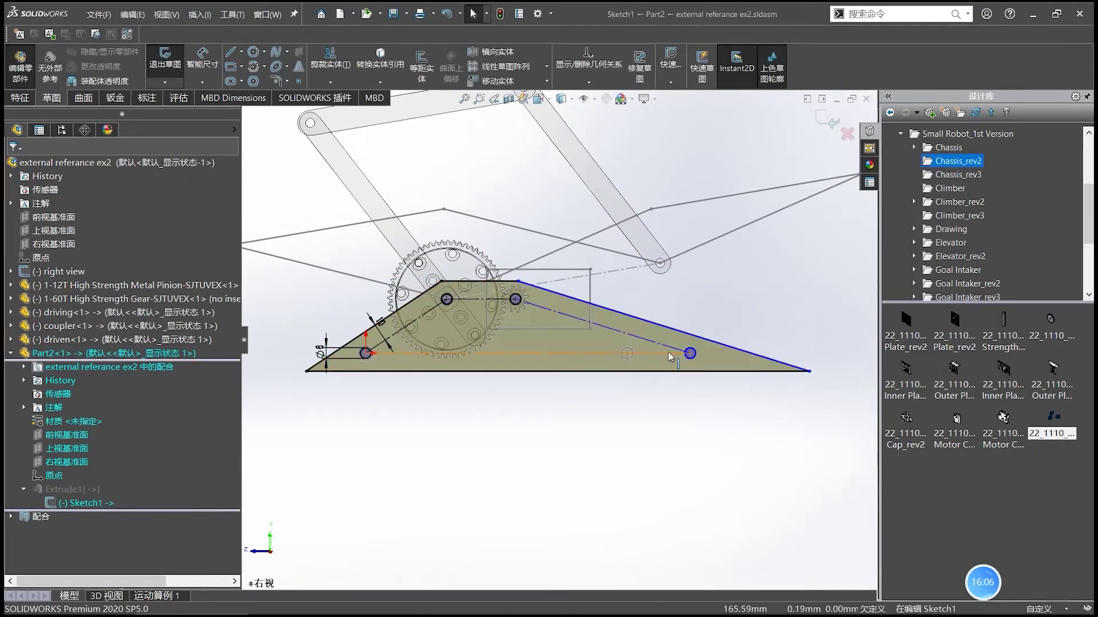
Attach the right hole's center to the layout sketch's right circle center, and return to the assembly with its feature tree collapsed.
left_click_drag(690, 353, 627, 353)
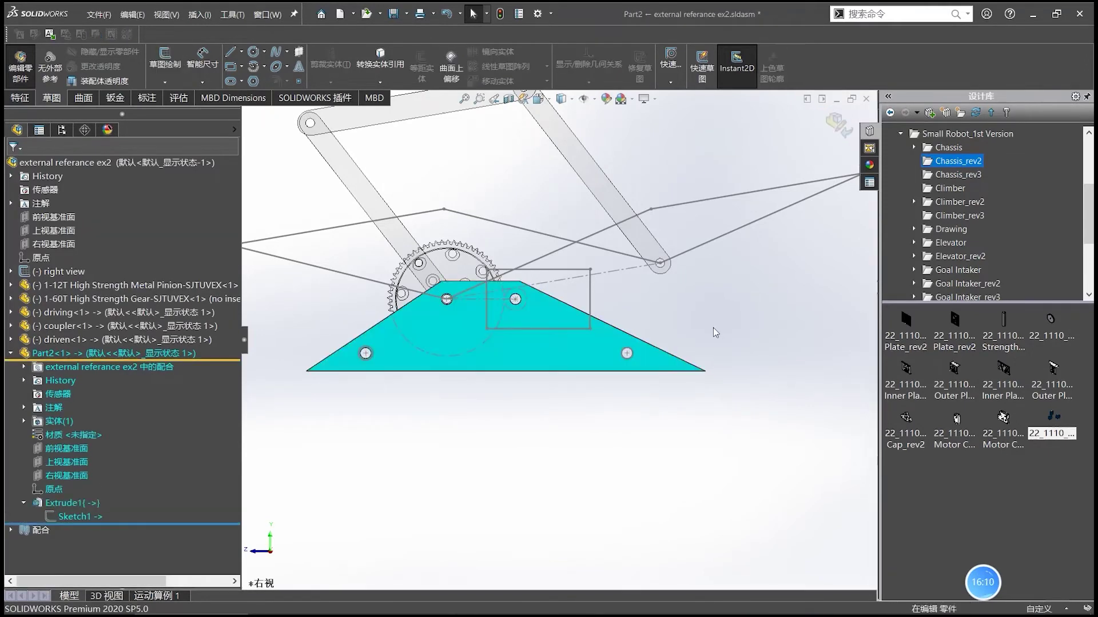
left_click(838, 123)
scroll(513, 384, "up", 4)
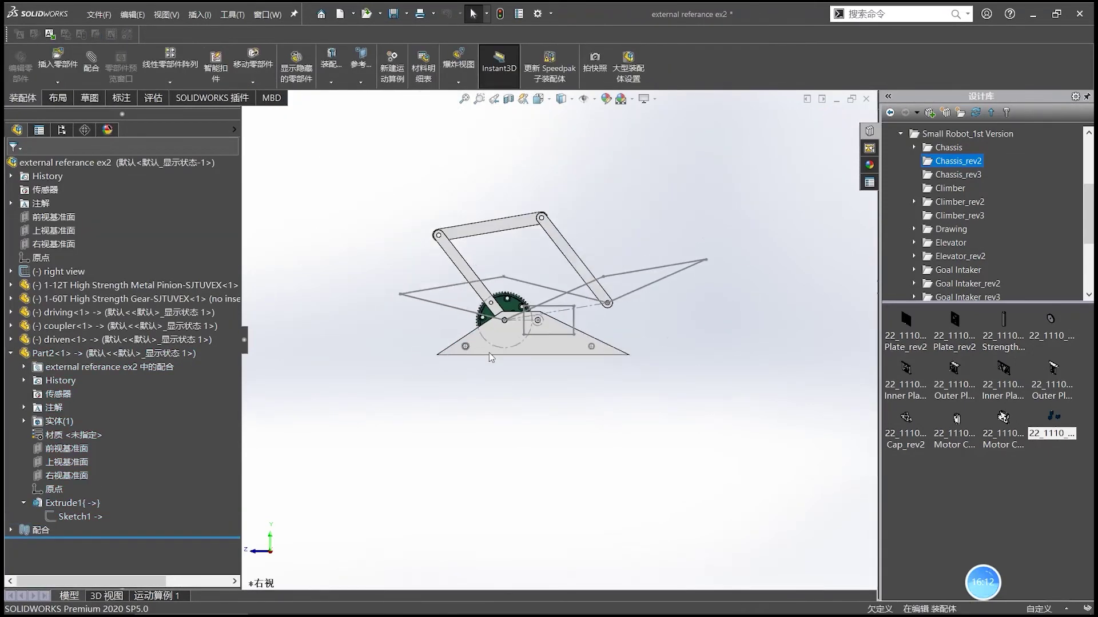
scroll(468, 347, "down", 2)
right_click(153, 444)
left_click(177, 452)
Examine the right circle of the right view layout sketch and its locating dimensions against the plate.
mouse_move(421, 394)
middle_mouse_down()
mouse_move(462, 437)
mouse_move(572, 316)
mouse_move(597, 242)
mouse_move(581, 217)
middle_mouse_up()
scroll(582, 218, "down", 2)
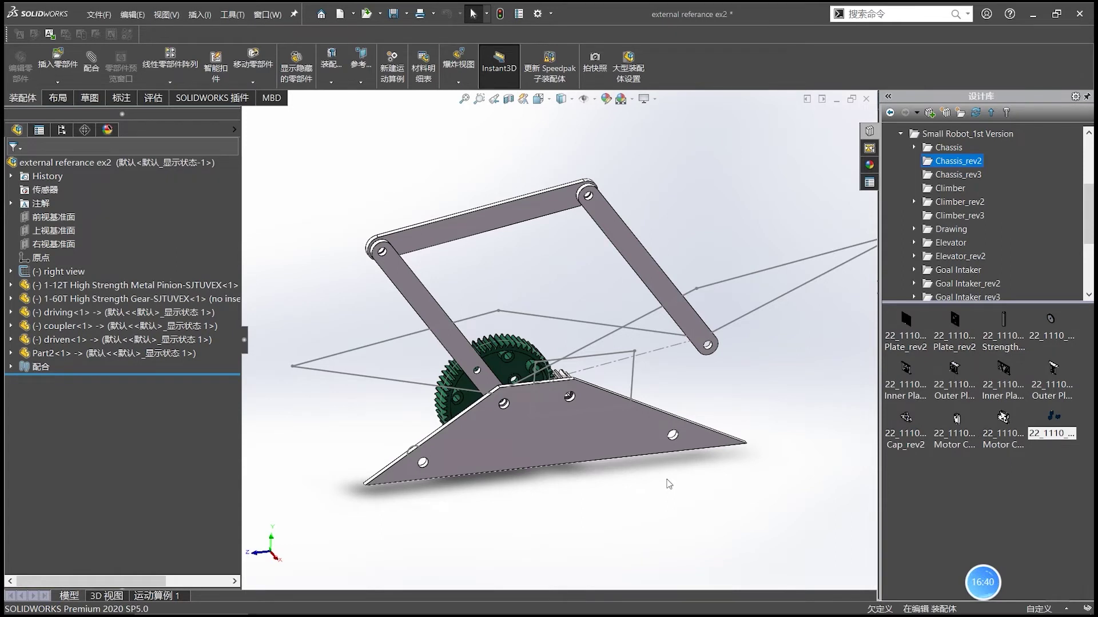
left_click(89, 98)
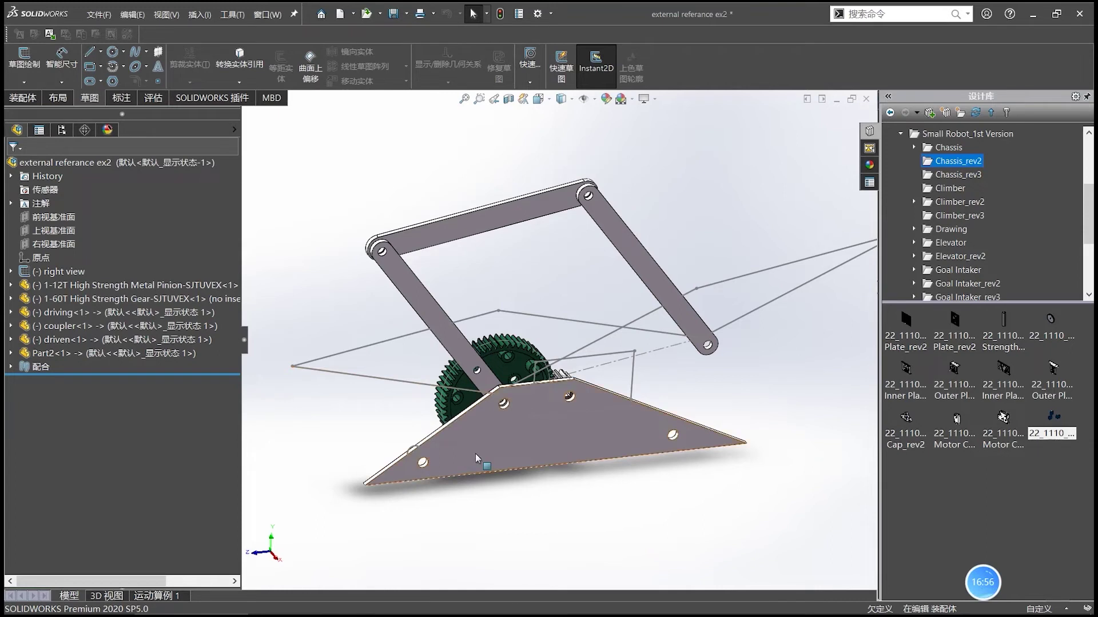
left_click(629, 439)
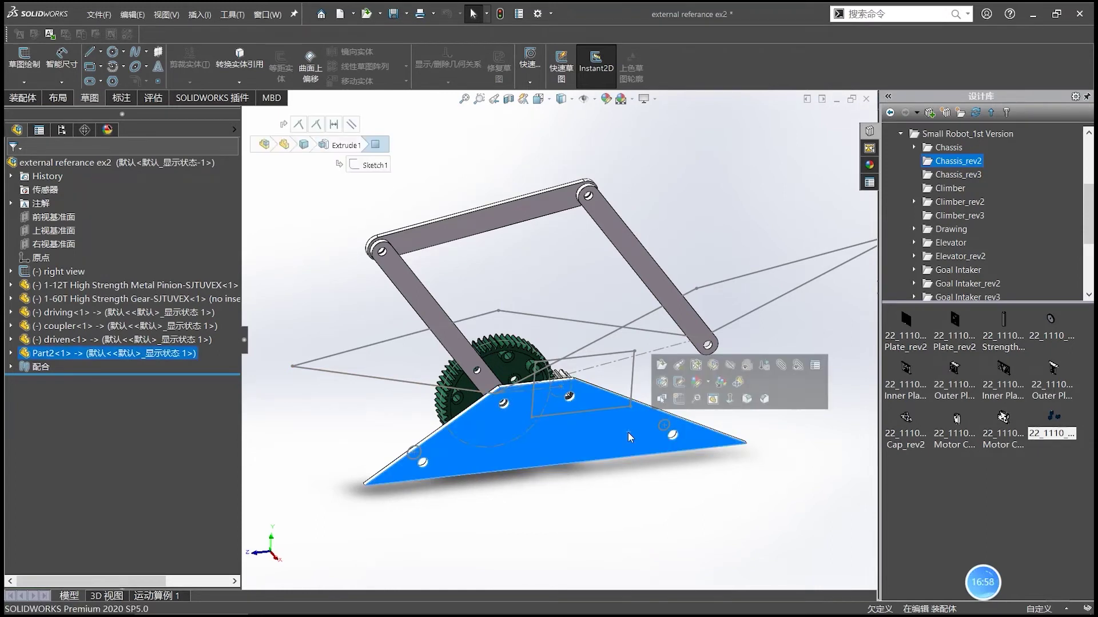
left_click(659, 497)
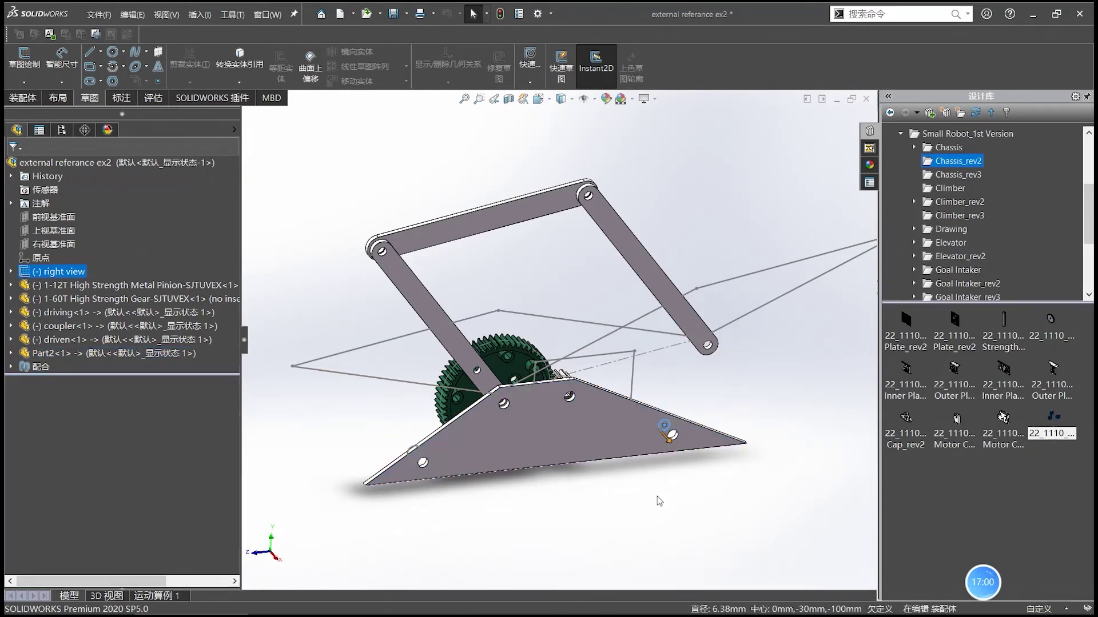
left_click(662, 423)
mouse_move(644, 494)
middle_mouse_down()
mouse_move(620, 427)
mouse_move(608, 453)
middle_mouse_up()
double_click(680, 449)
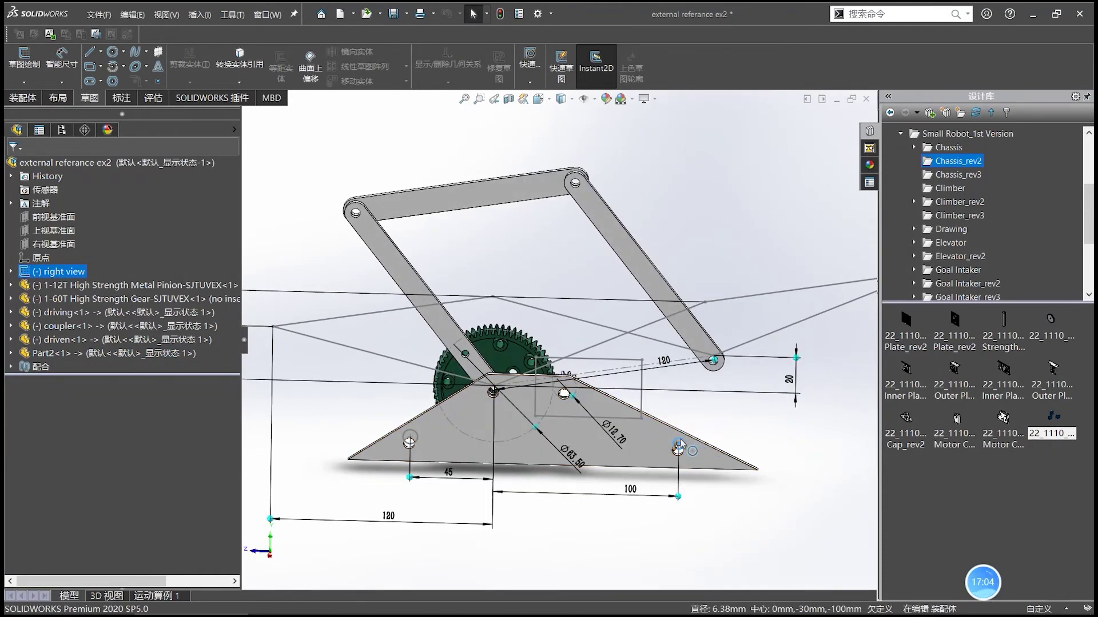
scroll(684, 449, "down", 3)
scroll(679, 464, "up", 2)
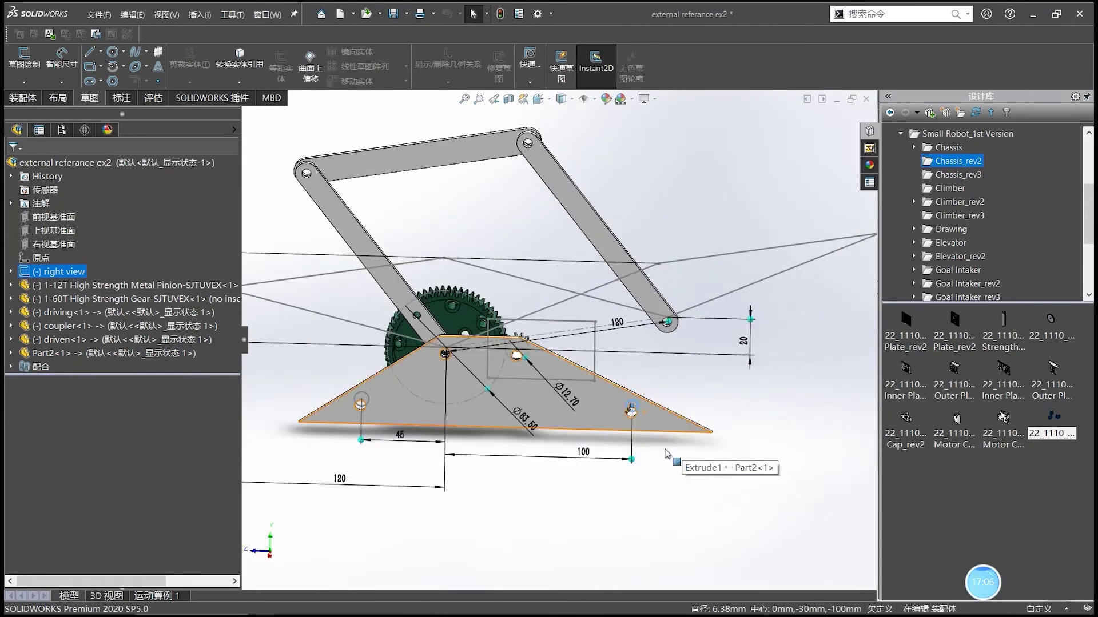
Inspect the plate's right hole up close from below, comparing it with the layout circle behind the plate.
left_click(665, 476)
scroll(628, 405, "down", 2)
left_click(623, 396)
left_click(549, 398)
mouse_move(548, 400)
middle_mouse_down()
mouse_move(543, 448)
mouse_move(556, 466)
middle_mouse_up()
scroll(597, 430, "down", 5)
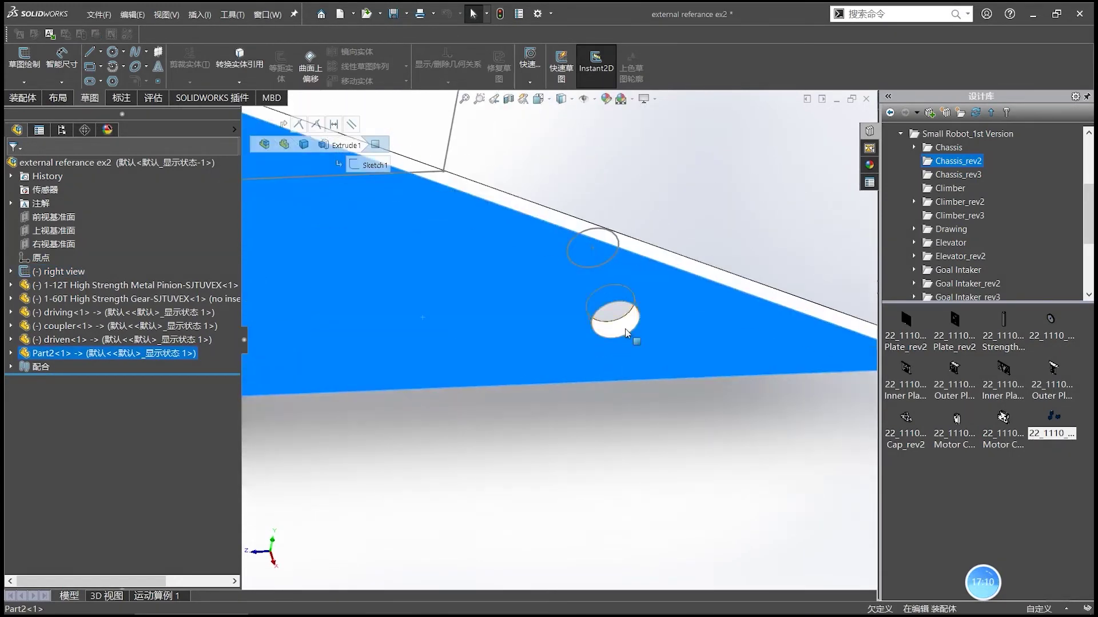
scroll(620, 338, "up", 2)
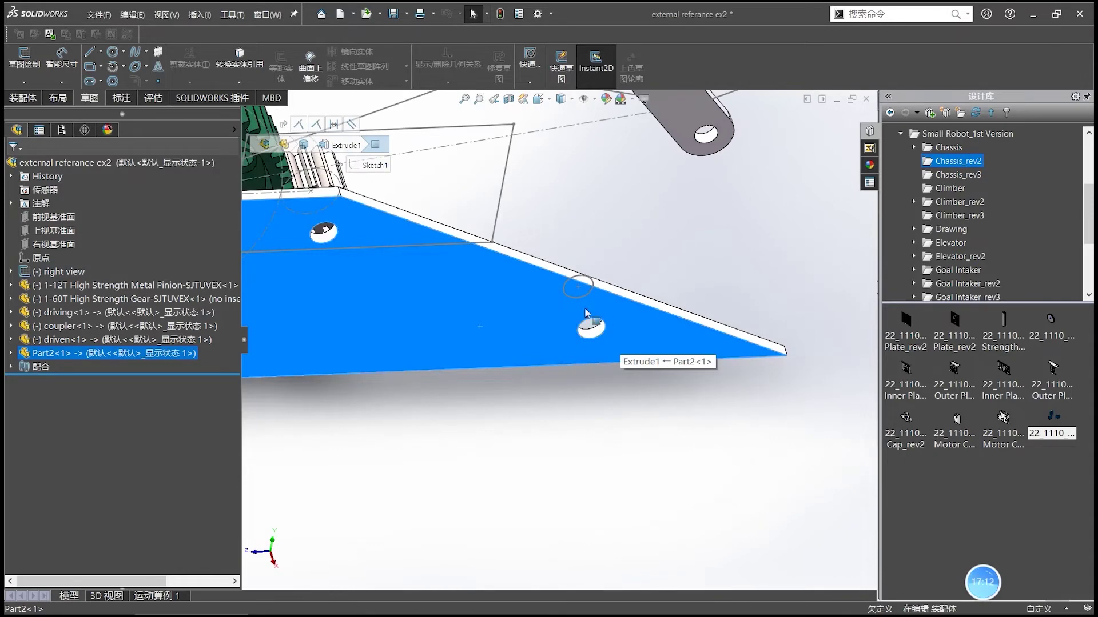
left_click(584, 340)
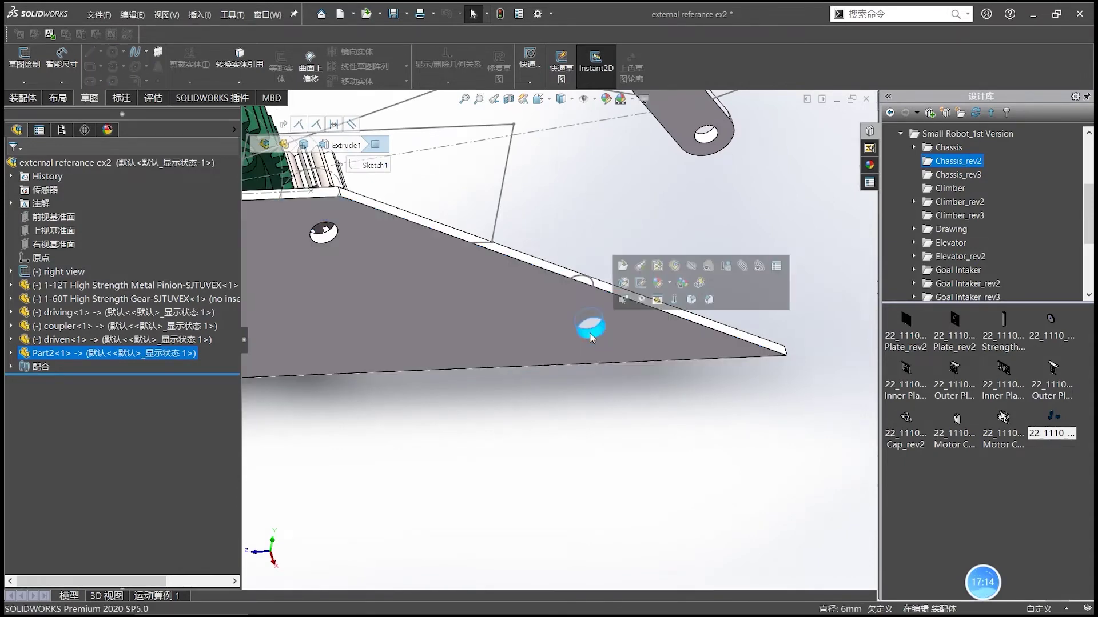
scroll(554, 382, "up", 5)
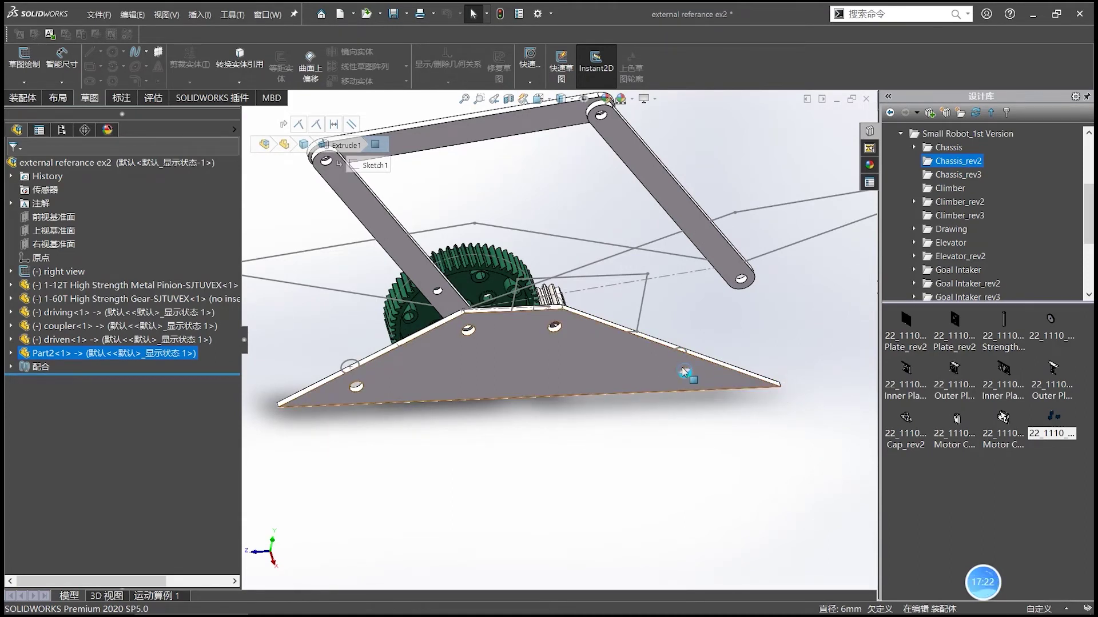
left_click(657, 441)
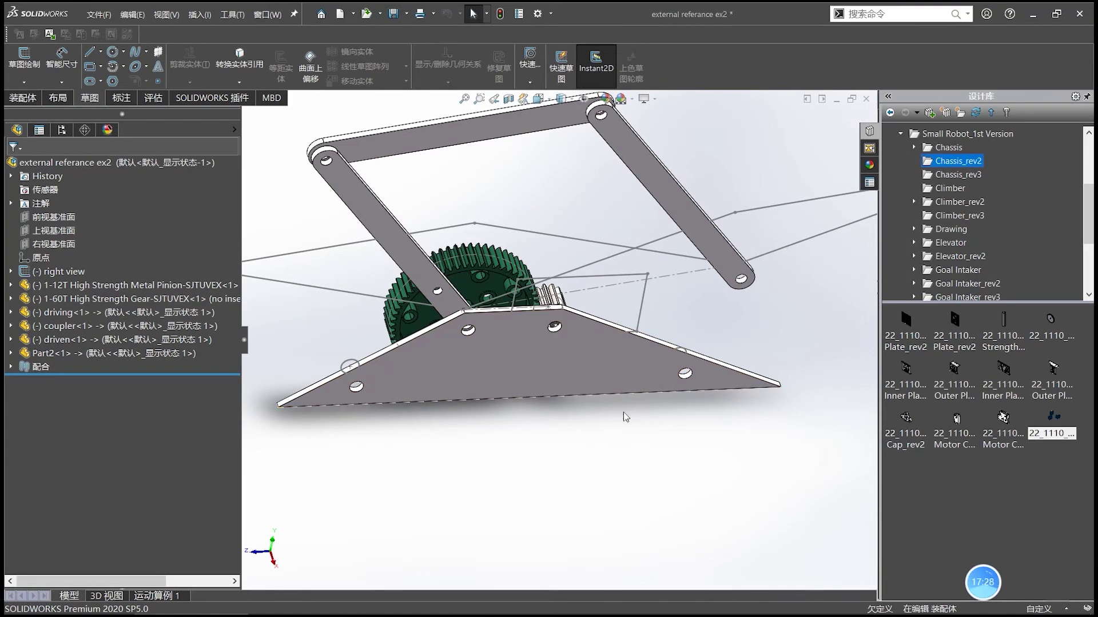
scroll(664, 403, "down", 5)
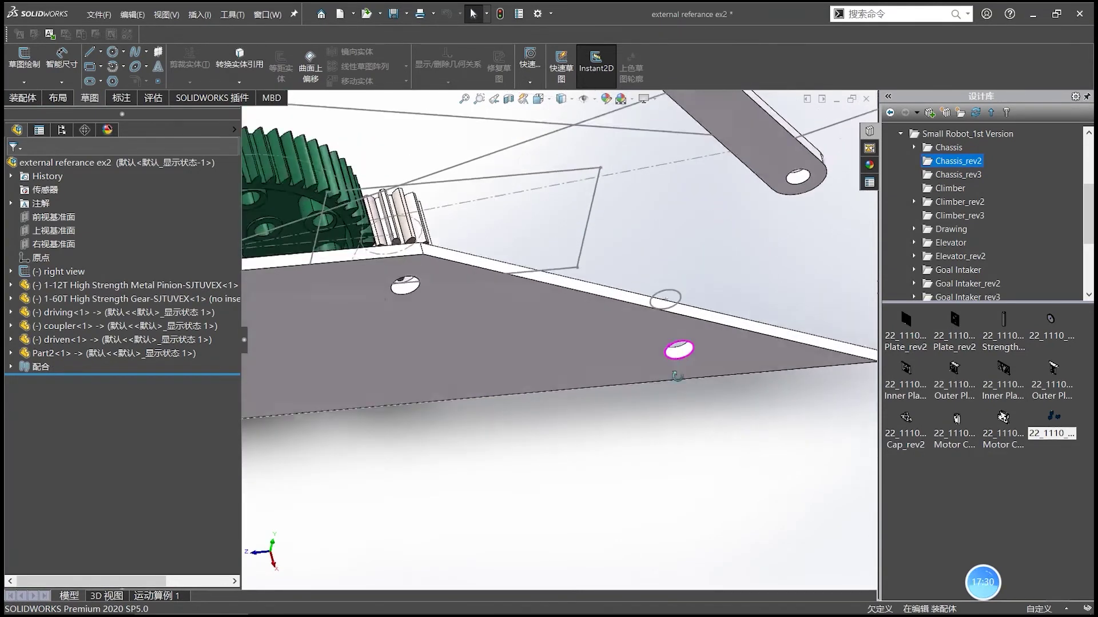